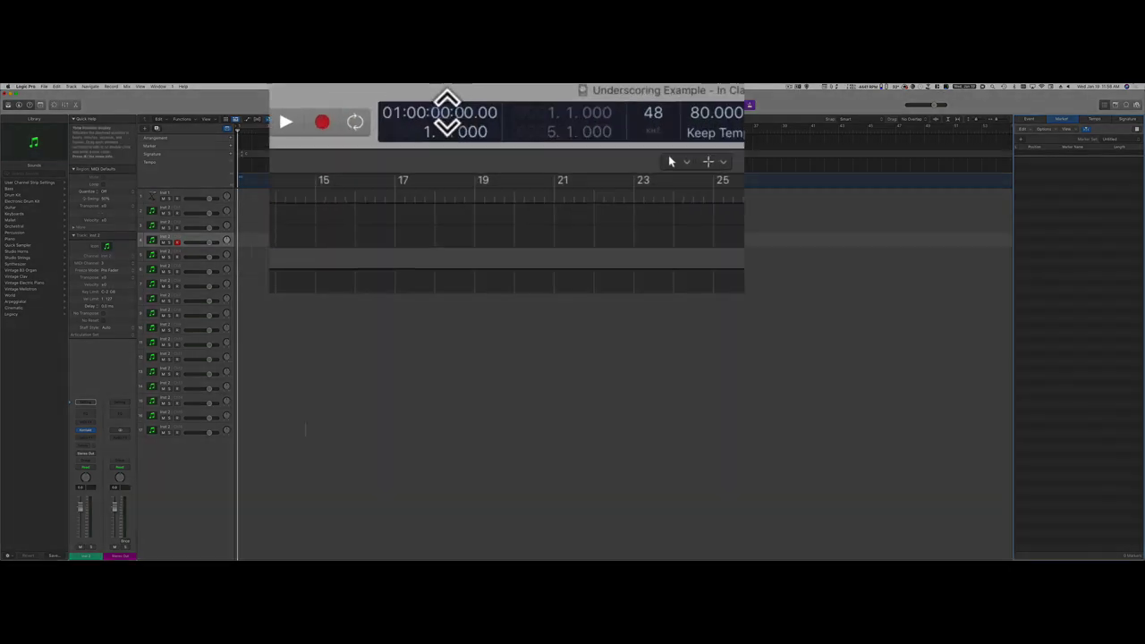
Move the playhead to the SMPTE time 01:00:30
double_click(445, 113)
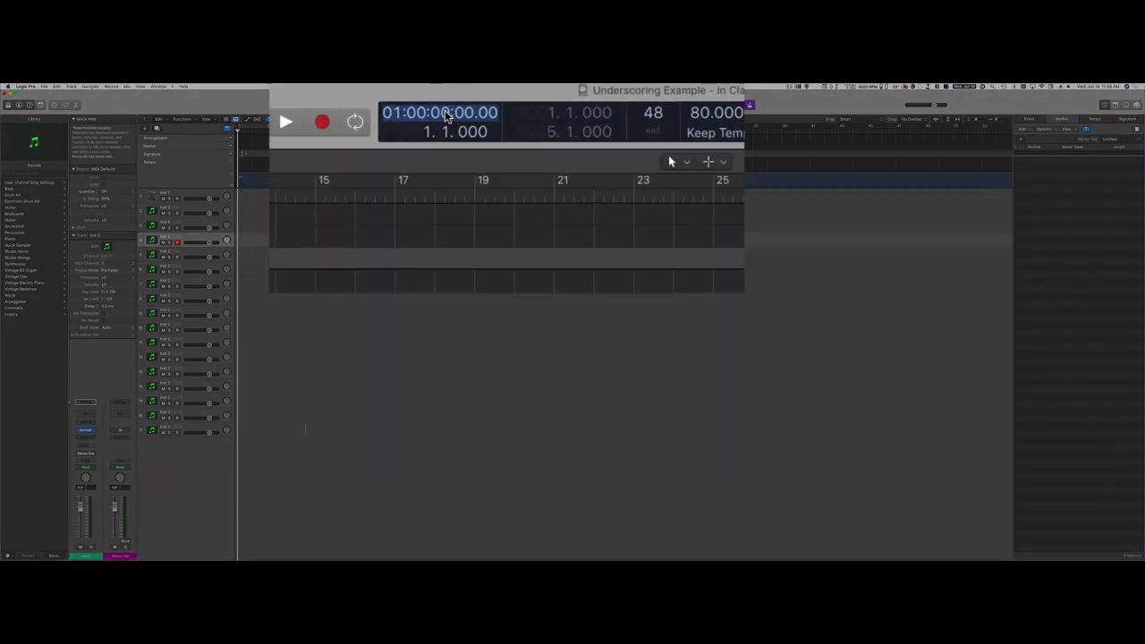
type("0100")
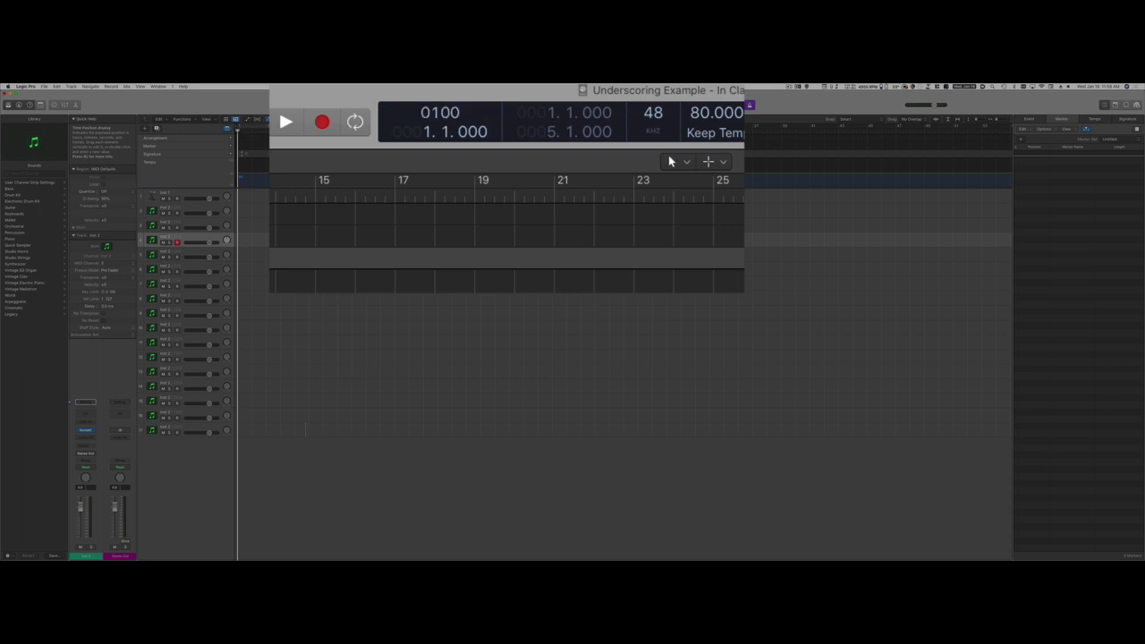
type("30")
key("Return")
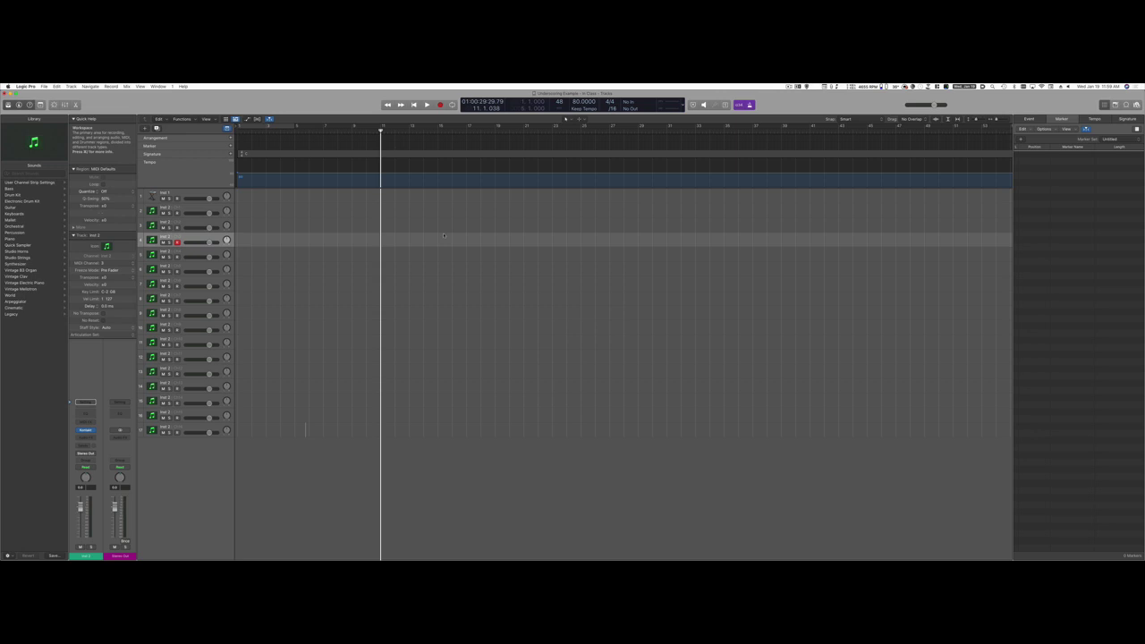
Create a marker at the exact playhead position and name it Cue End
key("ctrl+alt")
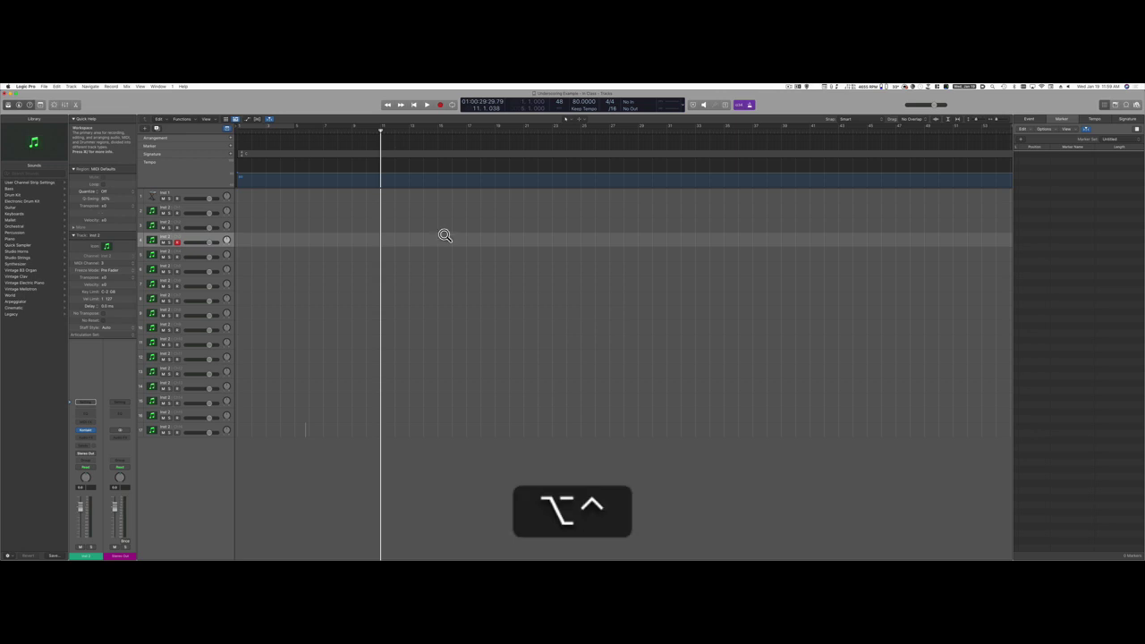
key("ctrl+alt+apostrophe")
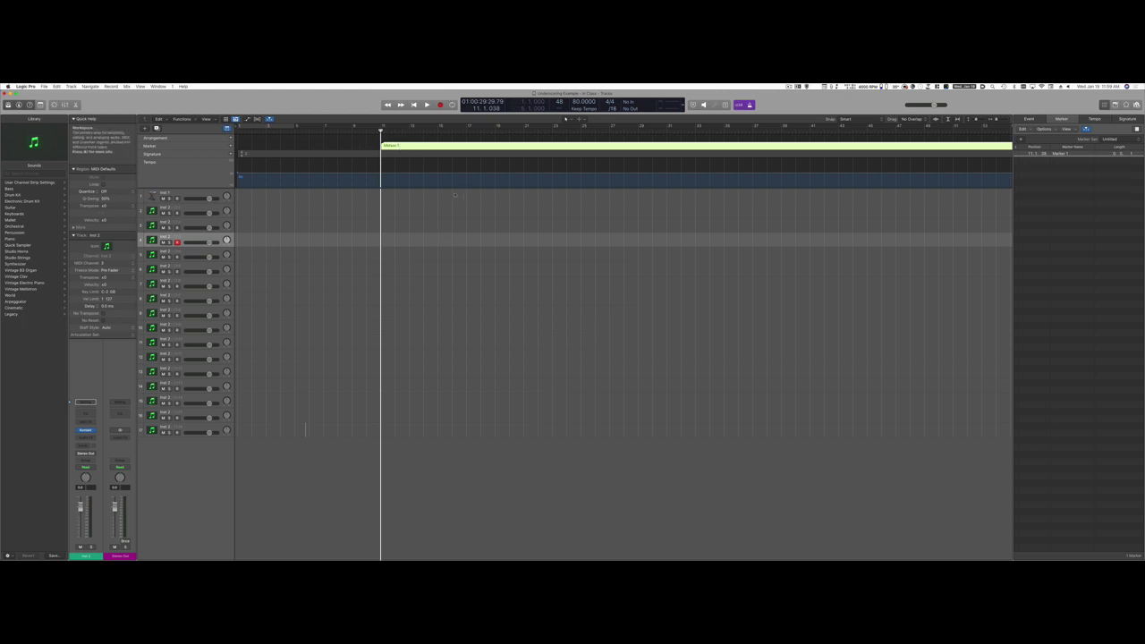
double_click(396, 146)
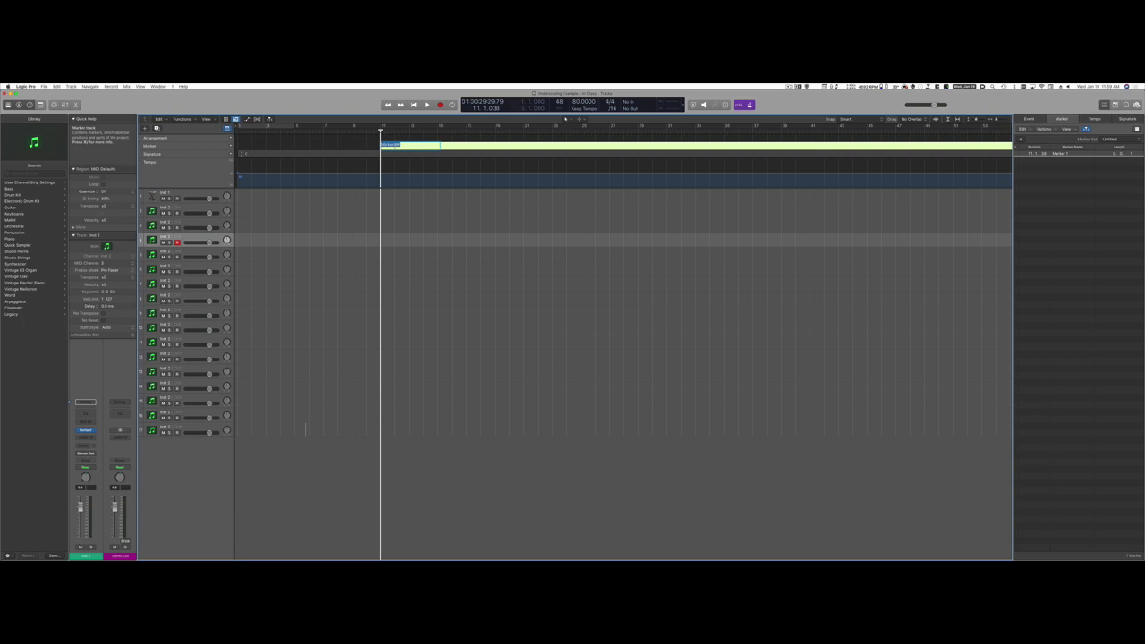
type("Dec")
key("Return")
Lock the Cue End marker to its SMPTE position in the marker list
key("d")
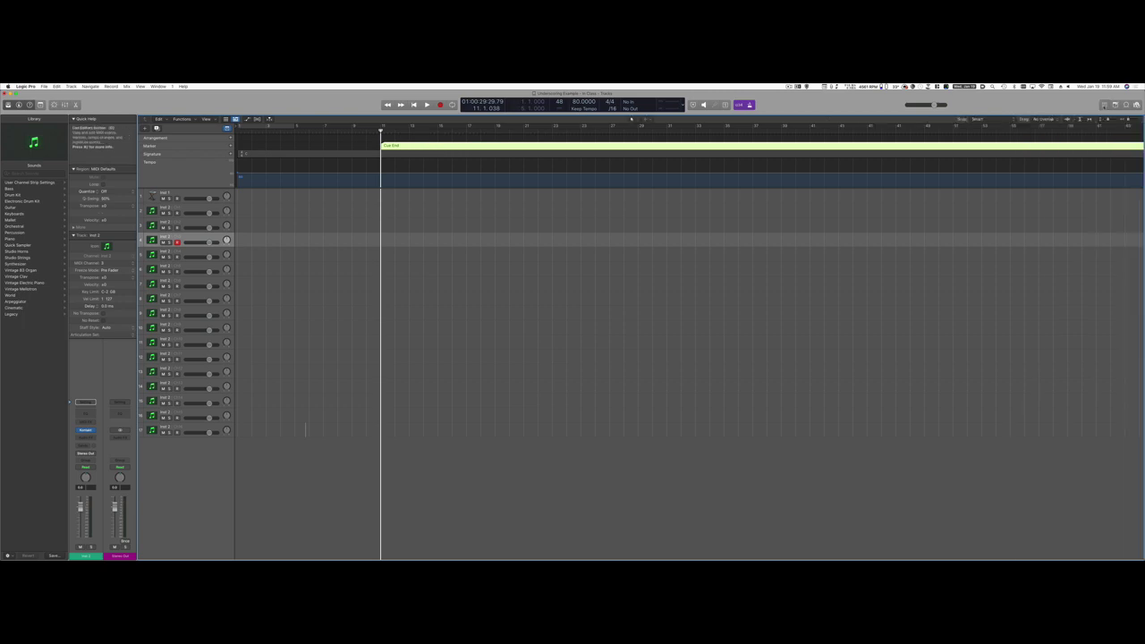
key("d")
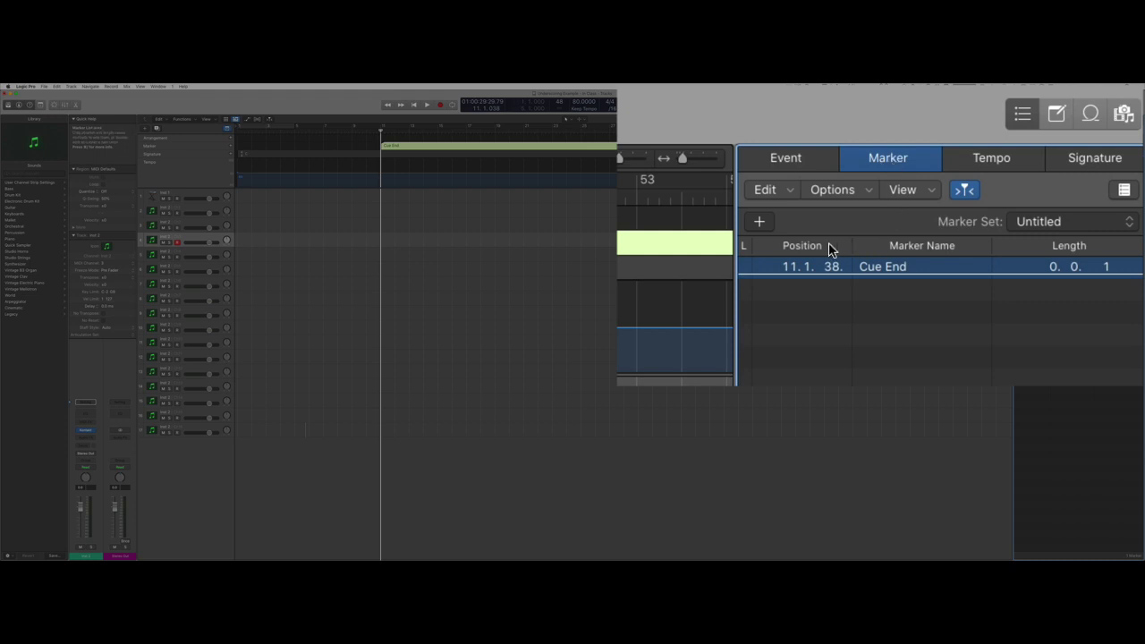
left_click(743, 268)
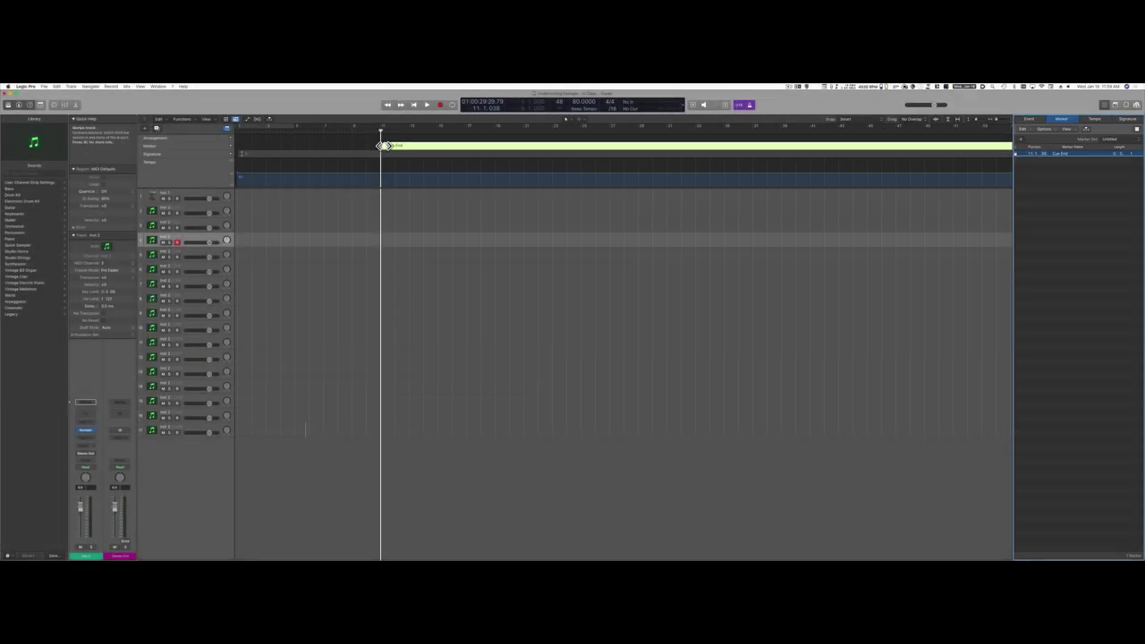
Recolor the Cue End marker blue-violet and close the color palette
left_click_drag(414, 146, 418, 141)
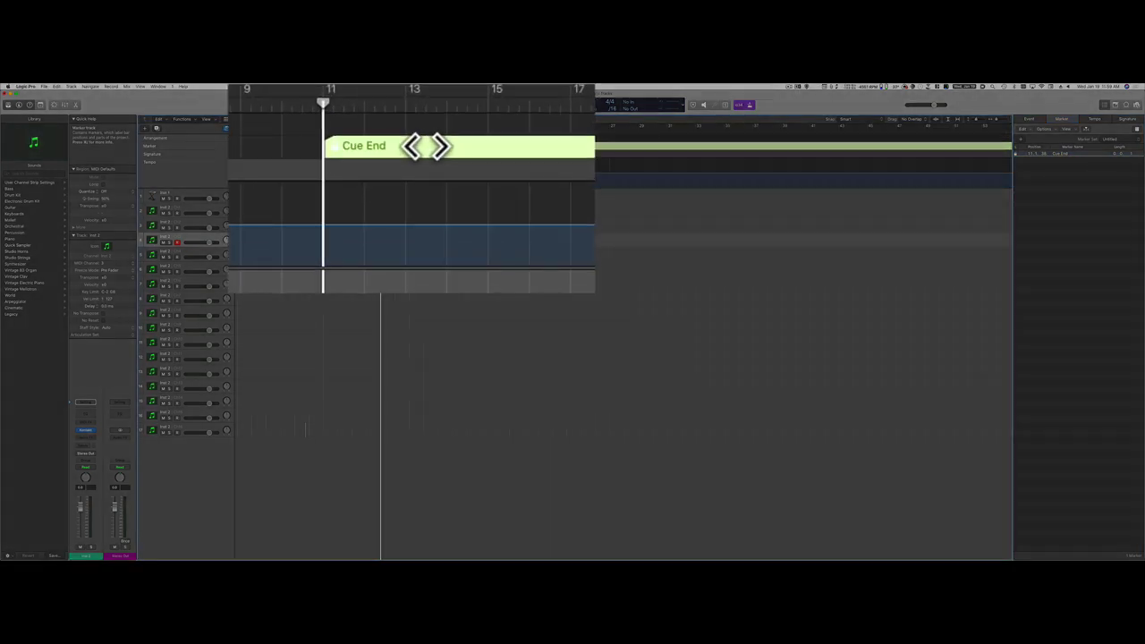
key("alt+c")
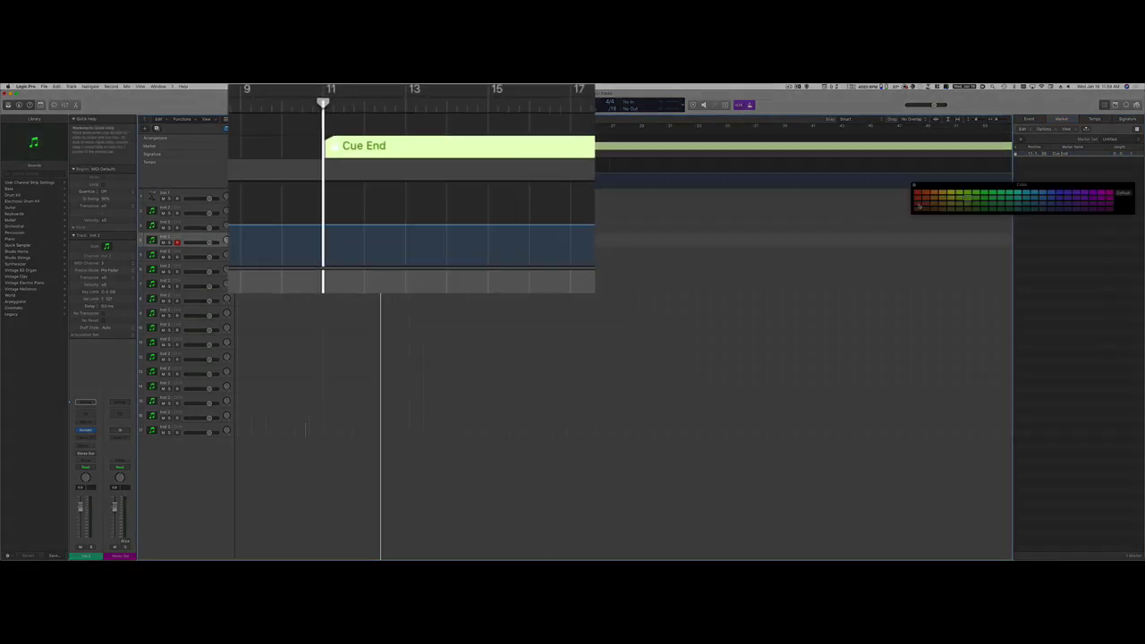
left_click(1060, 194)
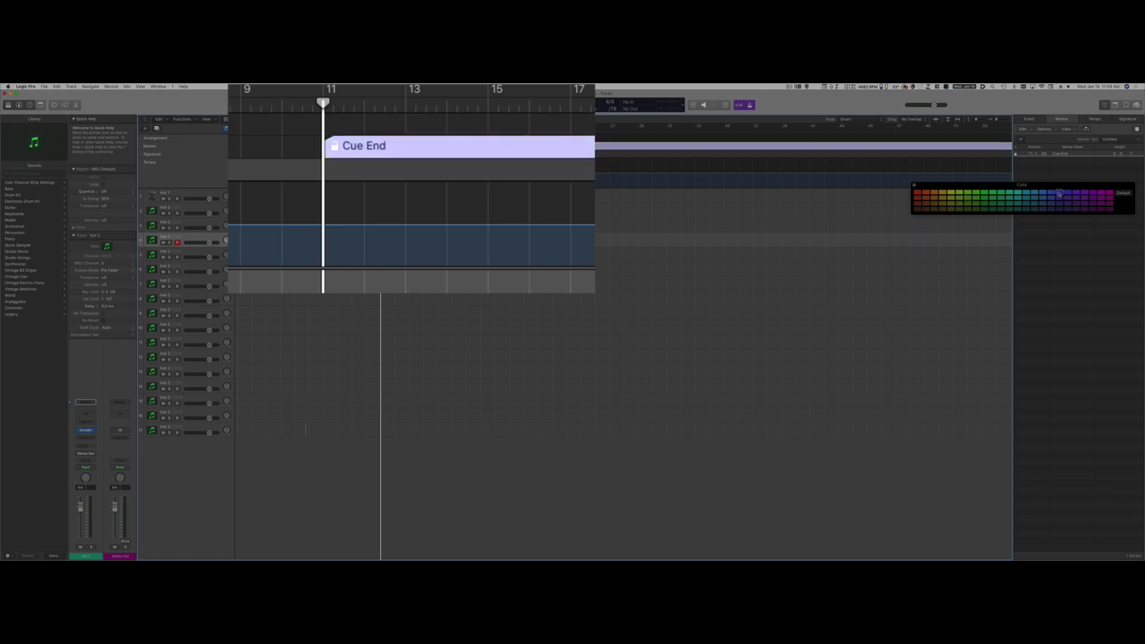
left_click(916, 186)
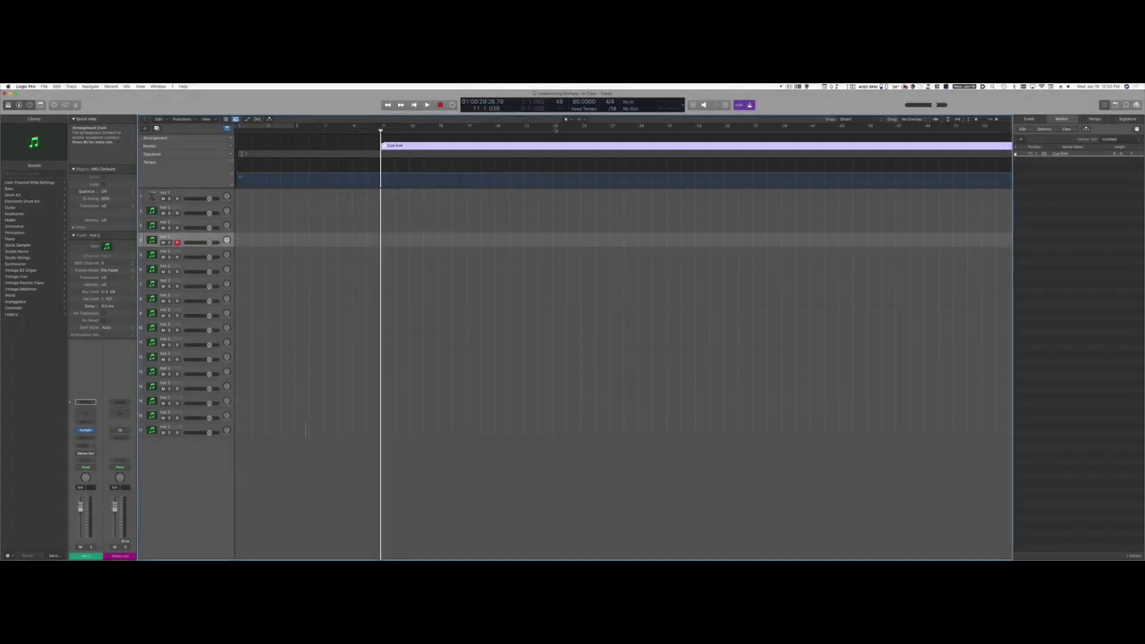
Lower the project tempo to 68 BPM while auditioning from the start, and place the playhead at the Cue End marker
left_click_drag(577, 99, 565, 117)
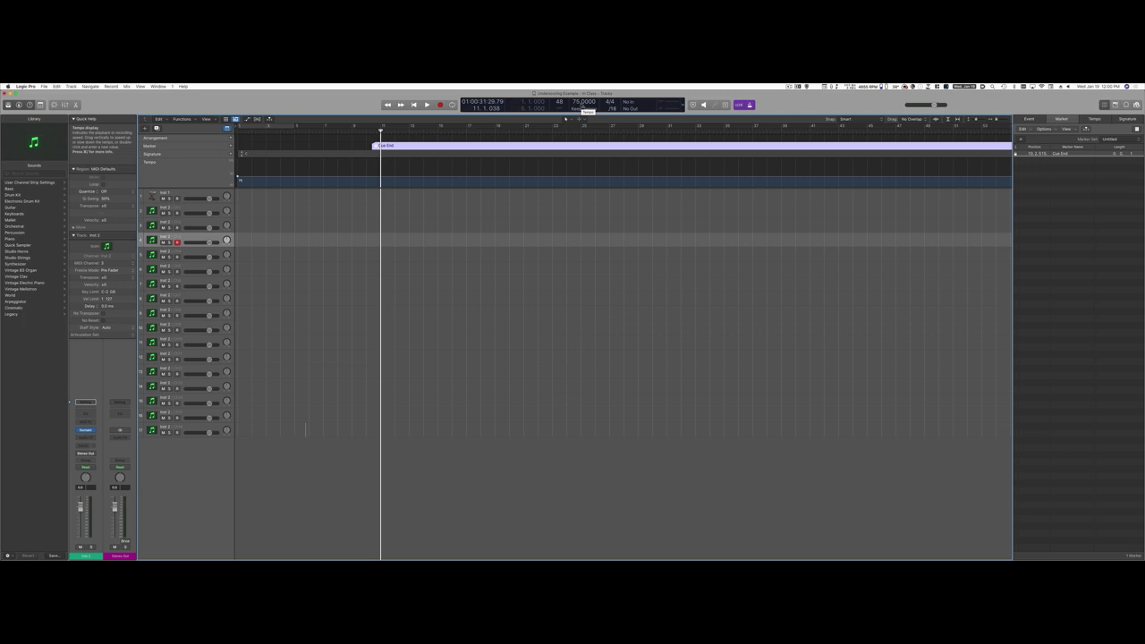
key("Return")
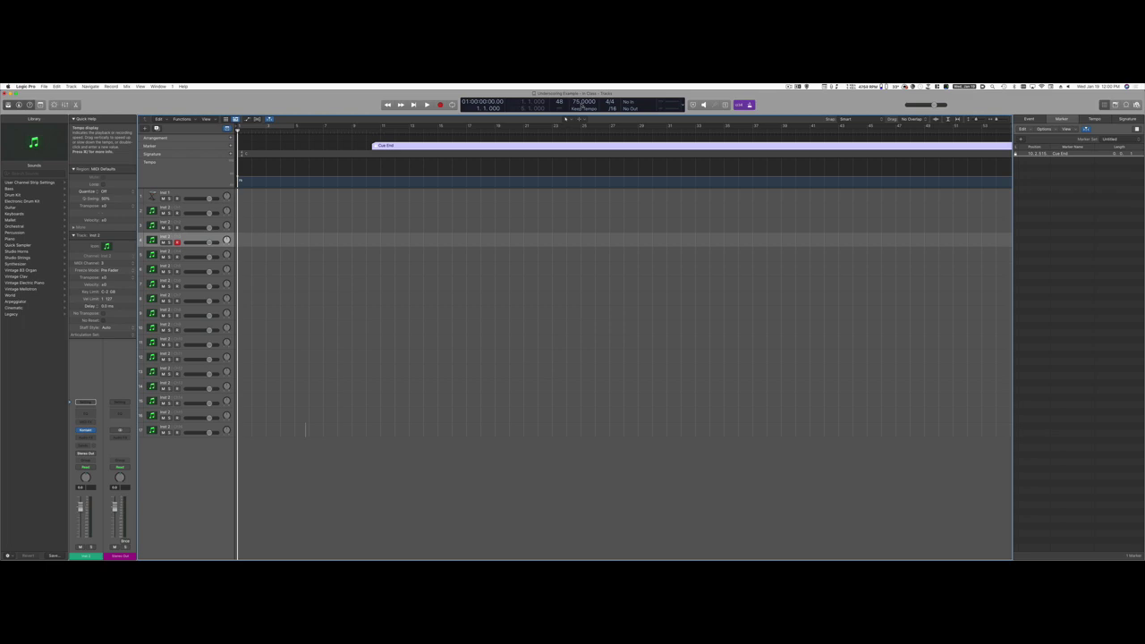
key("space")
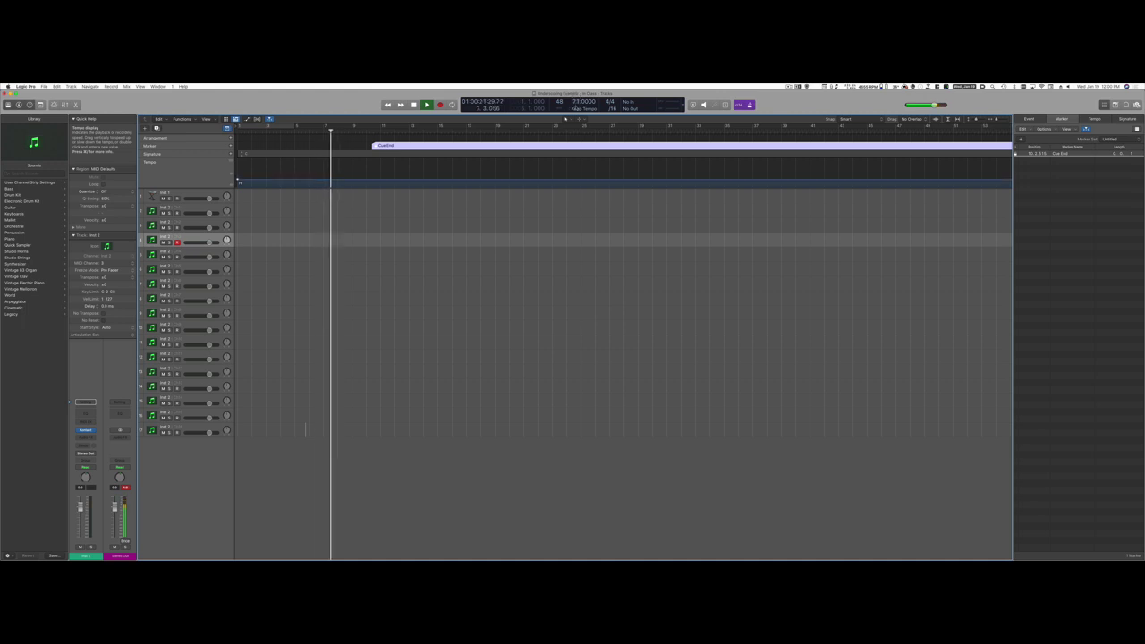
left_click_drag(573, 108, 565, 118)
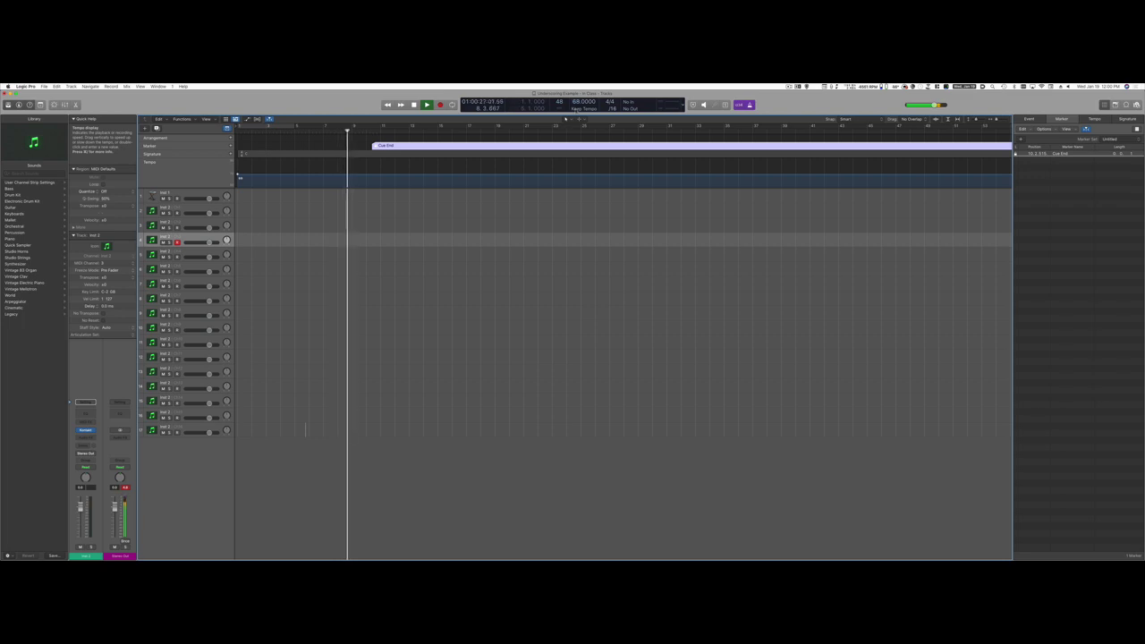
key("space")
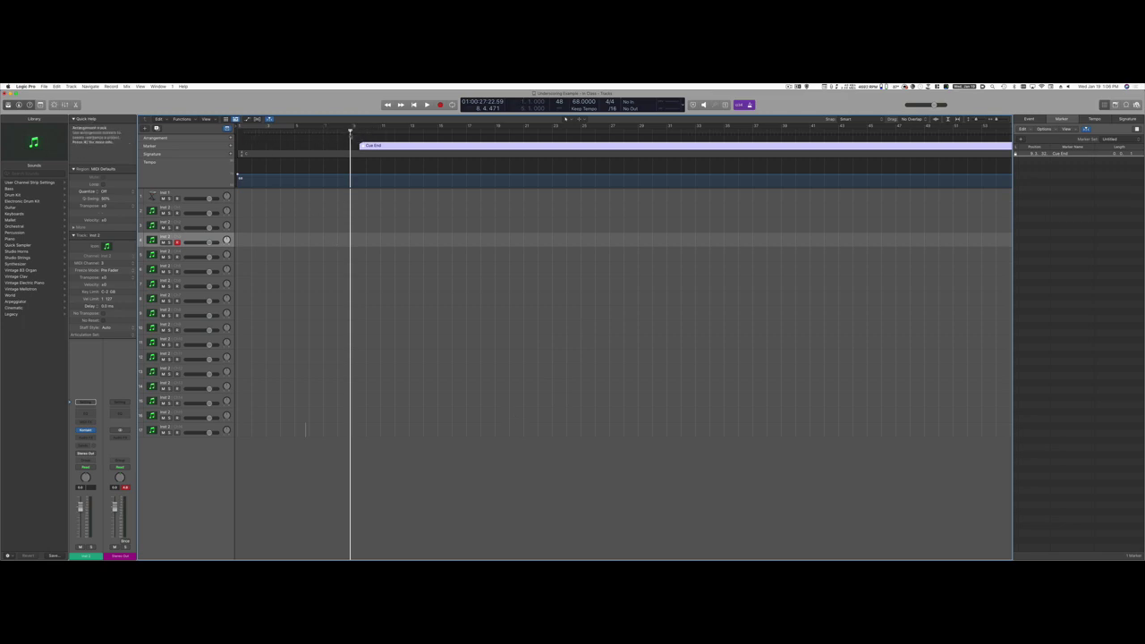
left_click(359, 130)
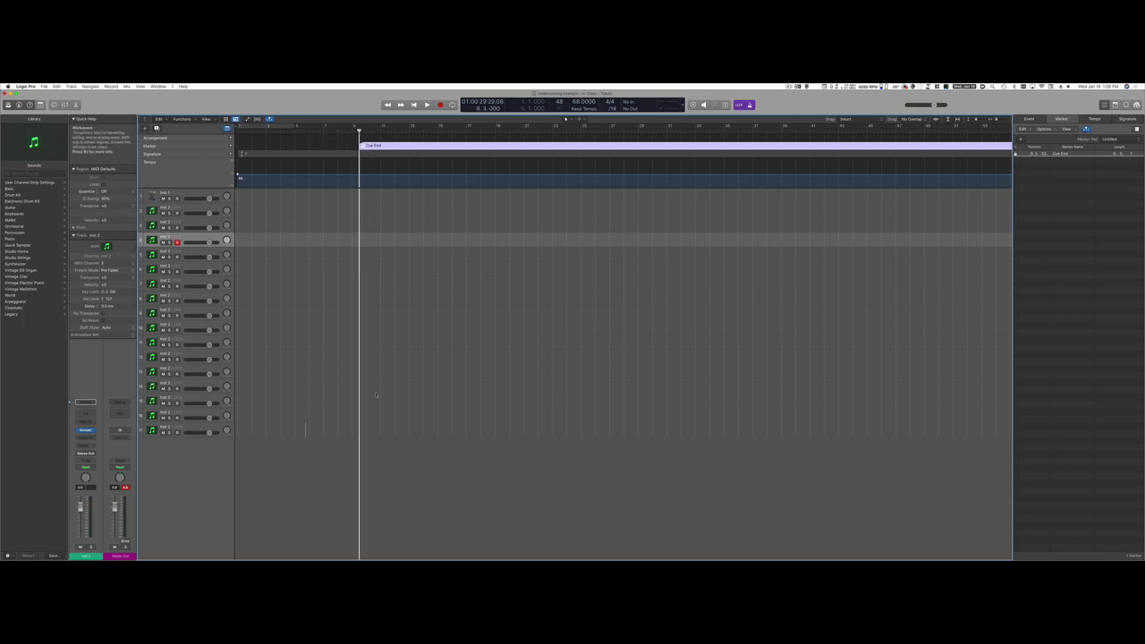
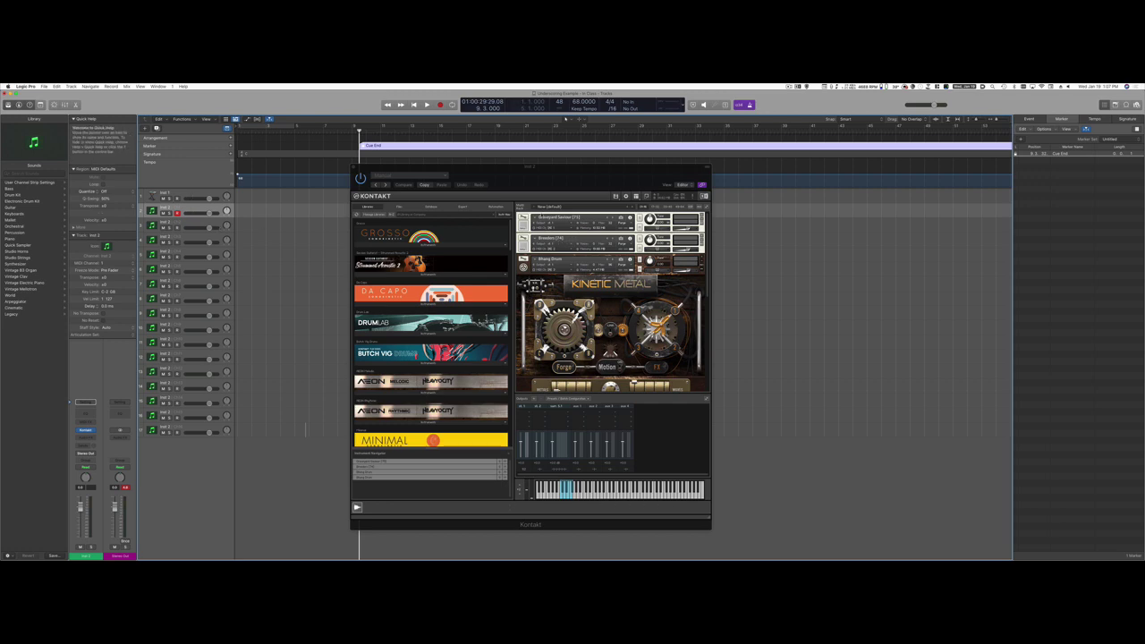
Browse the Kontakt instrument libraries and shift the plug-in window farther from the track headers
scroll(431, 332, "down", 5)
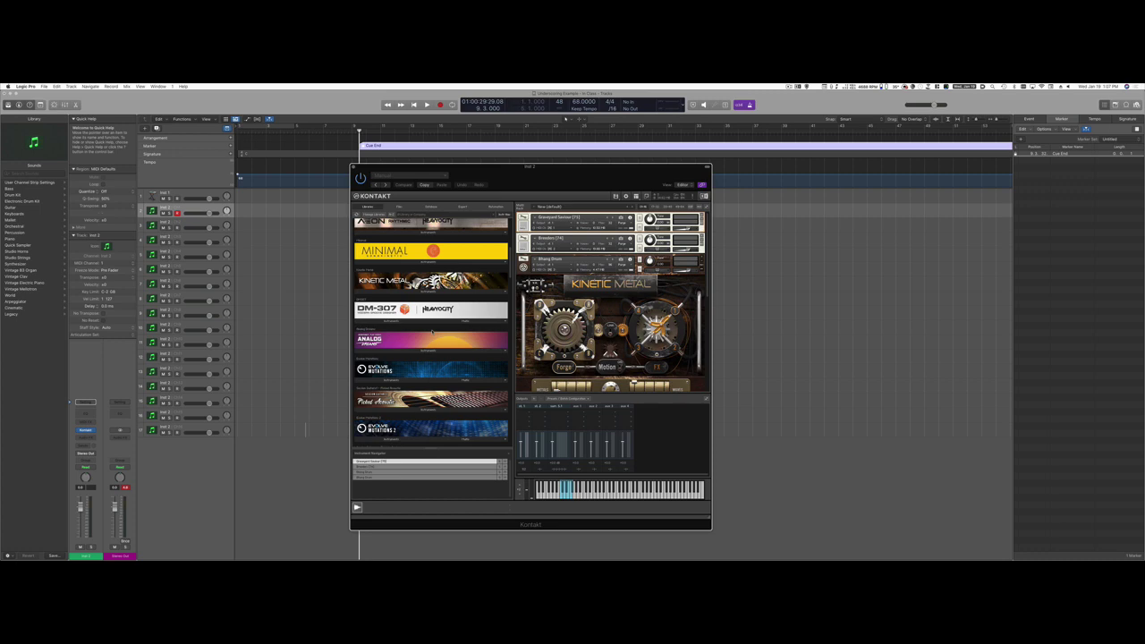
scroll(432, 332, "down", 3)
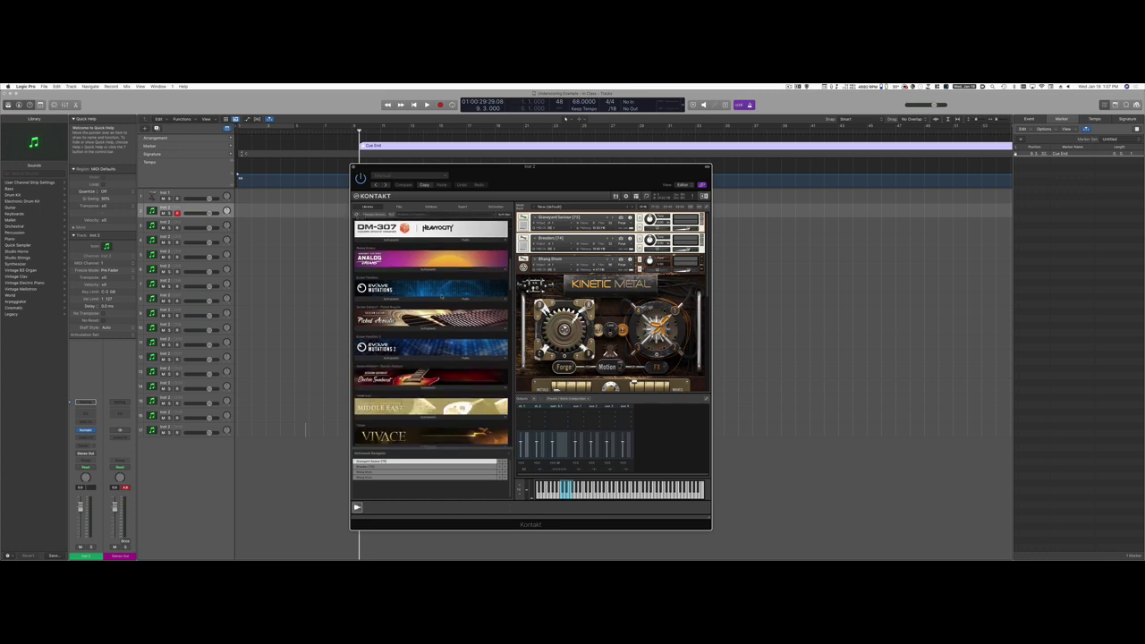
scroll(441, 296, "down", 5)
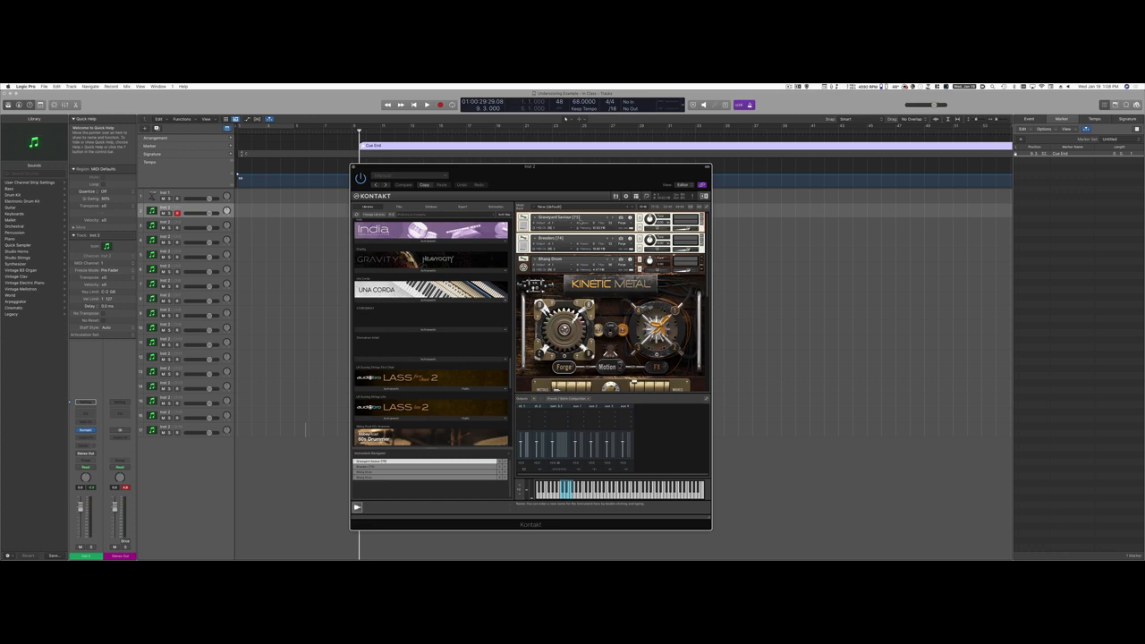
left_click_drag(565, 169, 646, 174)
Rename the second track Perc 1 and record its part from the project start to just past the Cue End marker
key("Return")
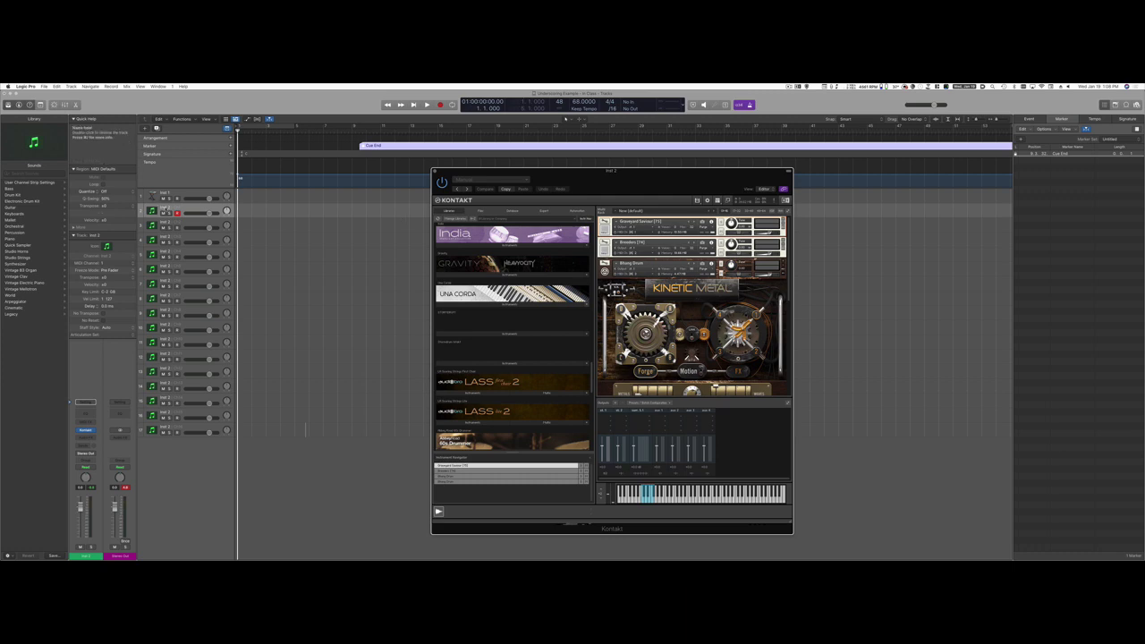
key("shift+Return")
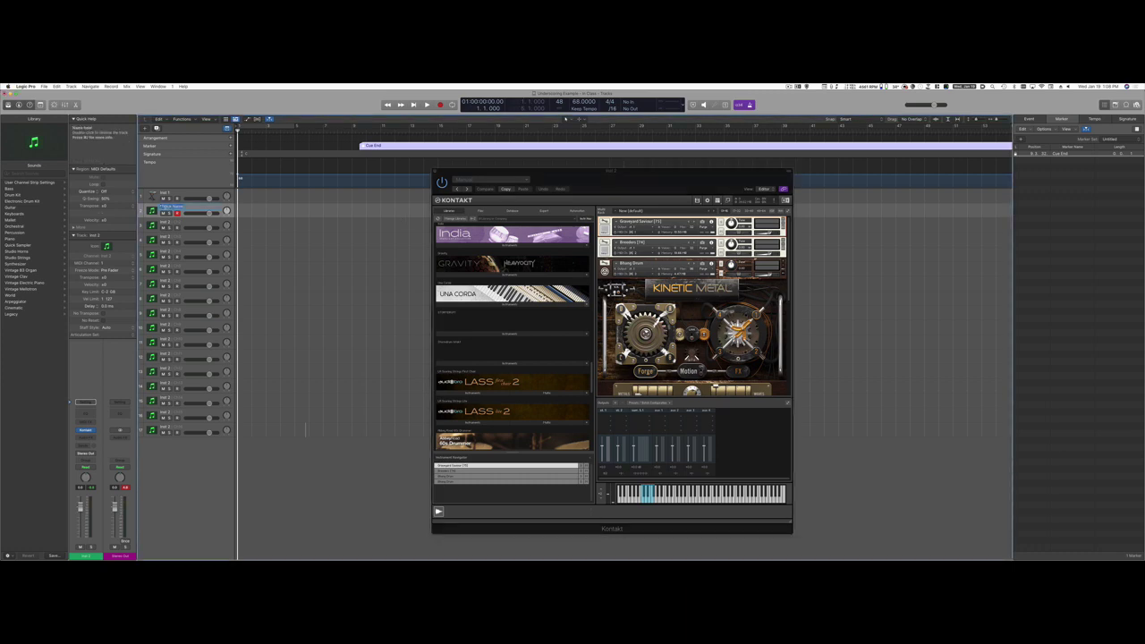
type("Inst 1r")
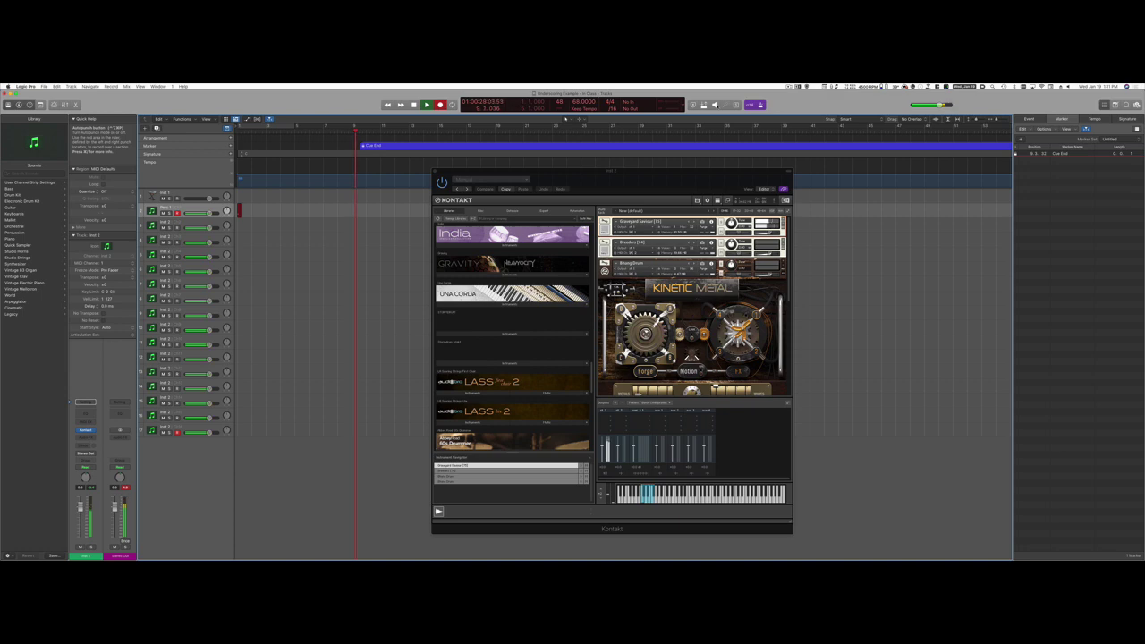
key("space")
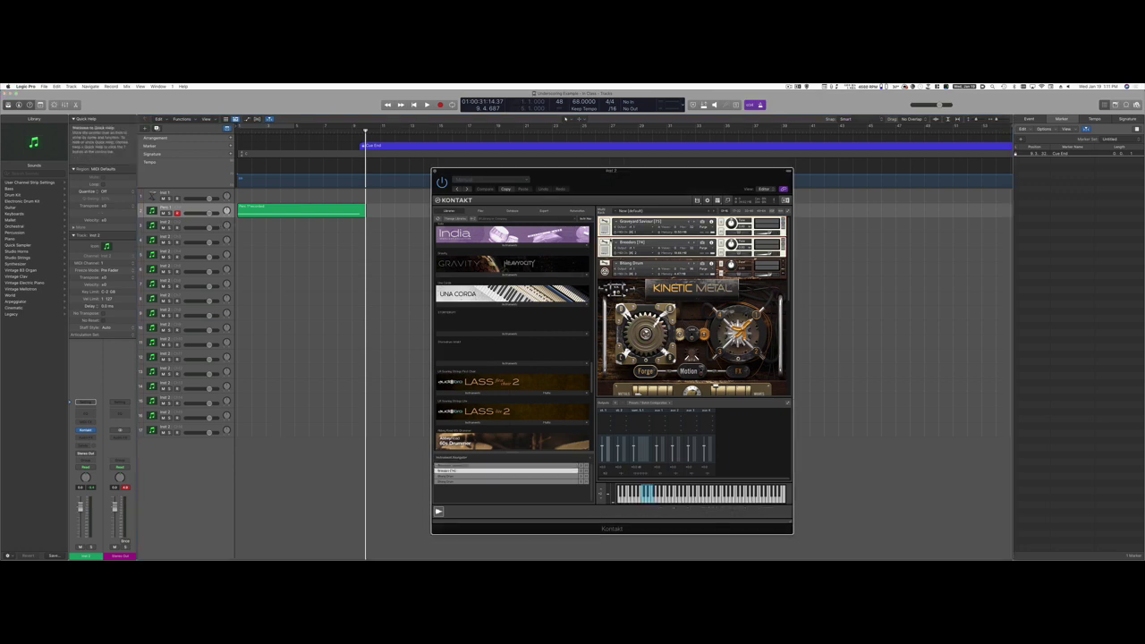
Return the playhead to the project start and rename the third track Perc 2
left_click(193, 225)
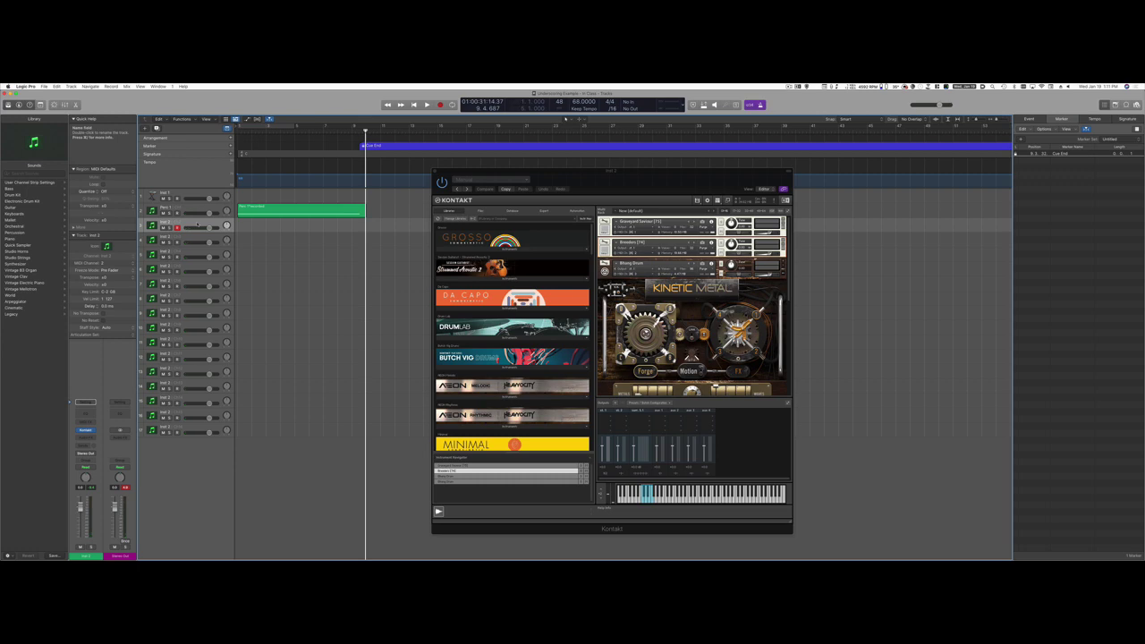
key("Return")
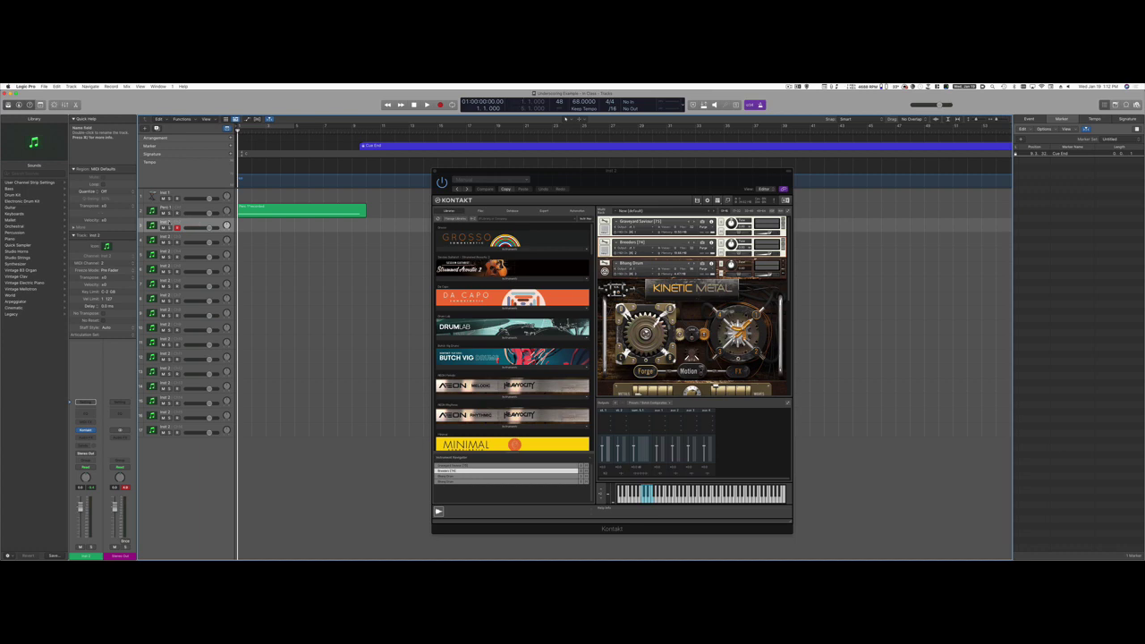
double_click(166, 222)
key("BackSpace")
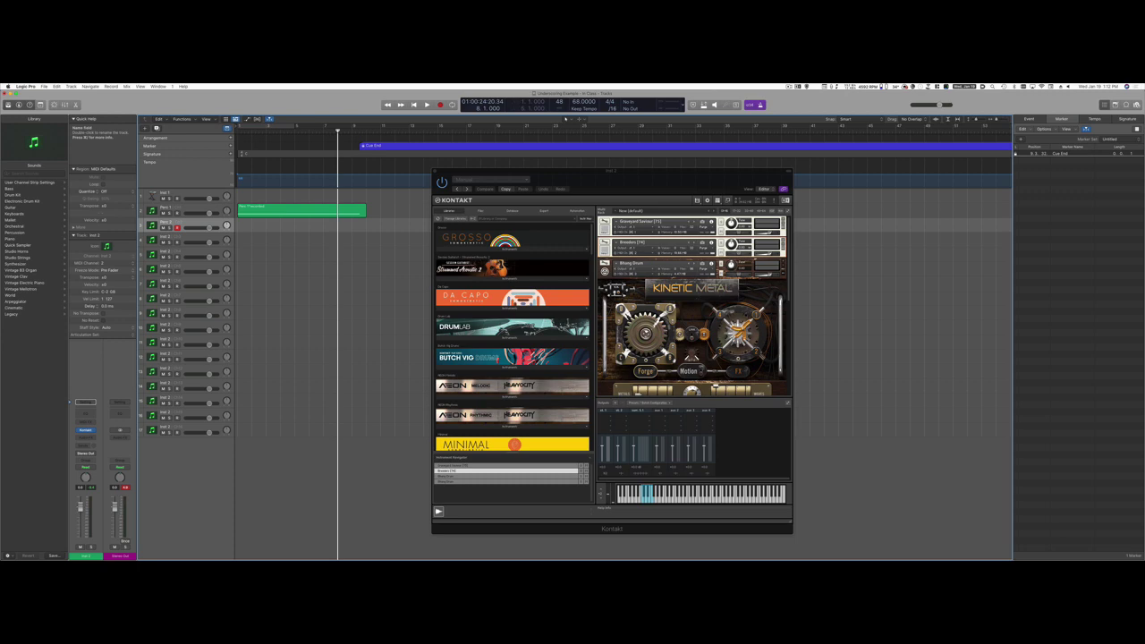
Play from bar 8 past the Cue End marker and capture the performance as a recording on the Perc 2 track
key("space")
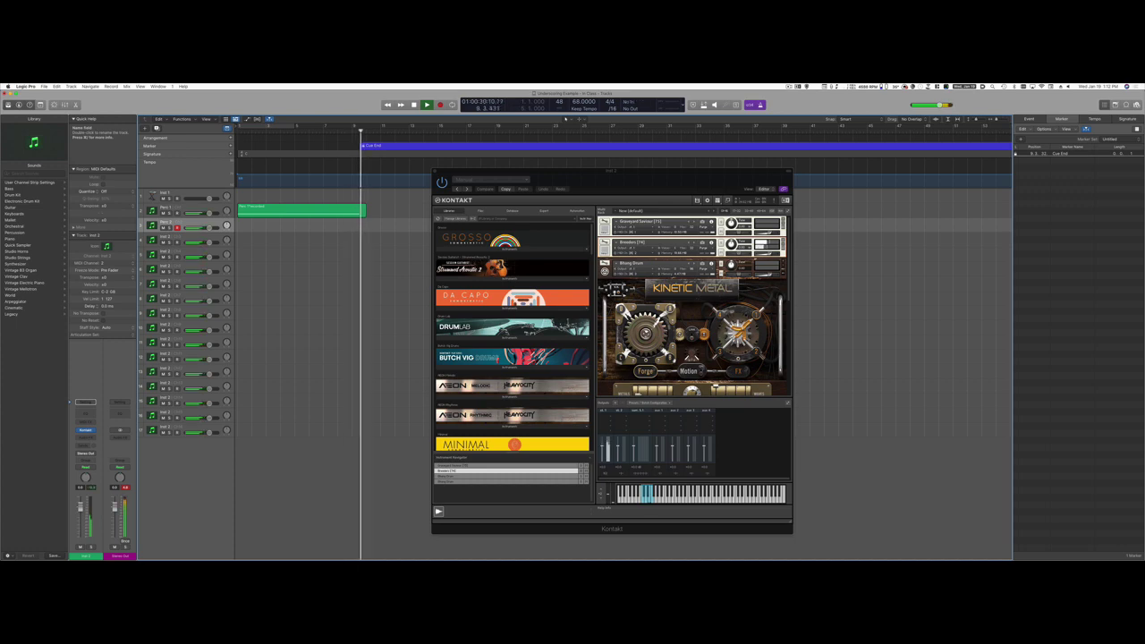
key("space")
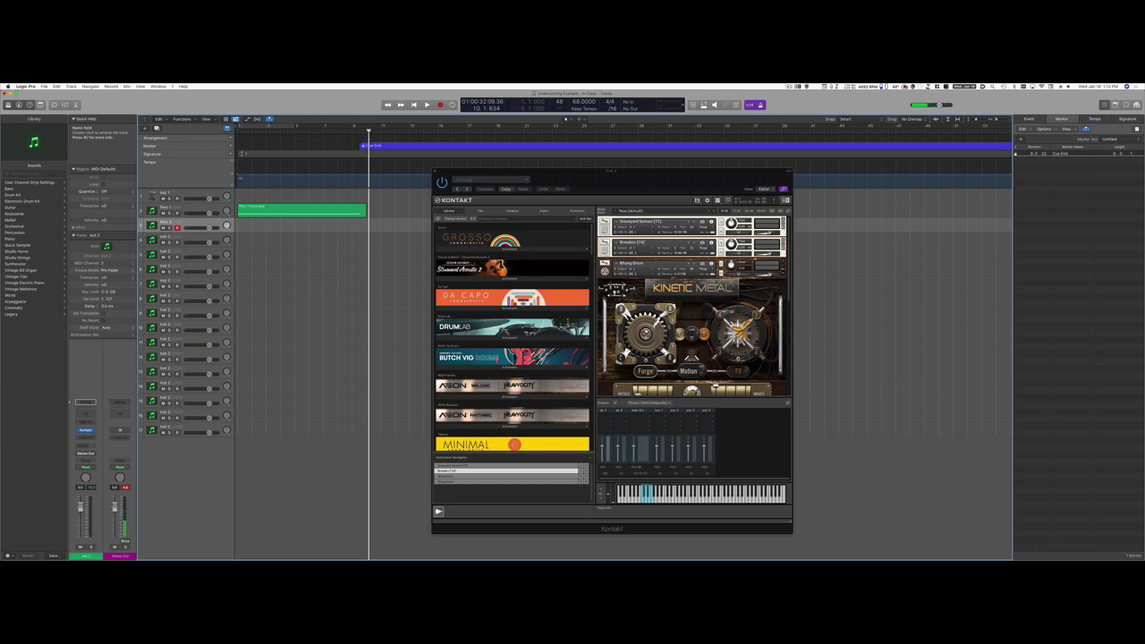
key("shift+r")
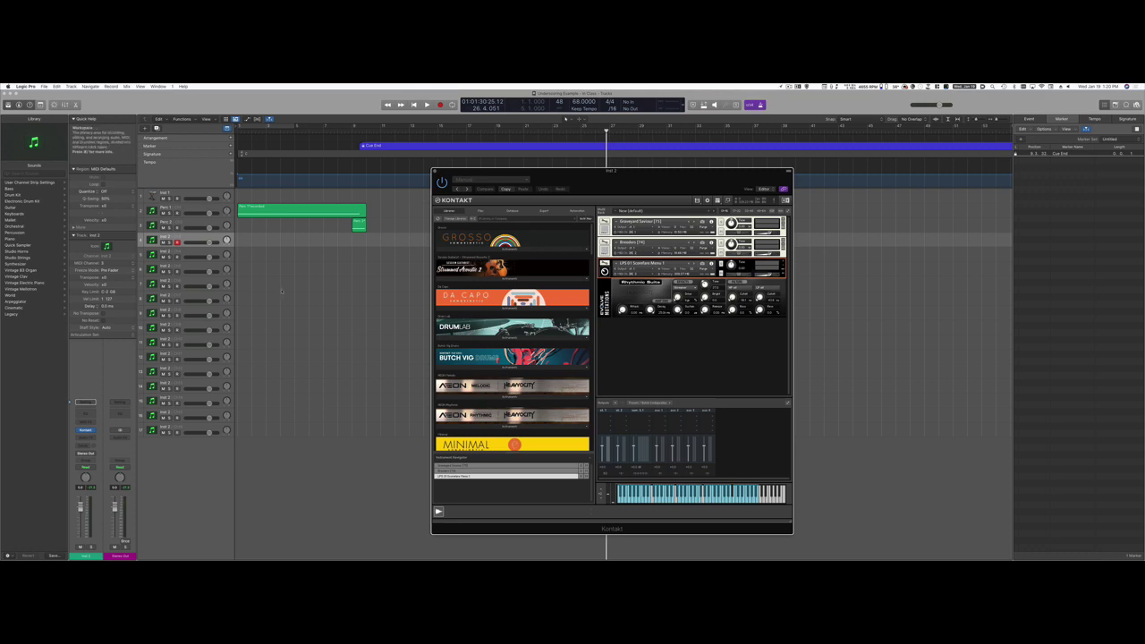
Record the fourth track's part from the project start to just past the Cue End marker
key("Return")
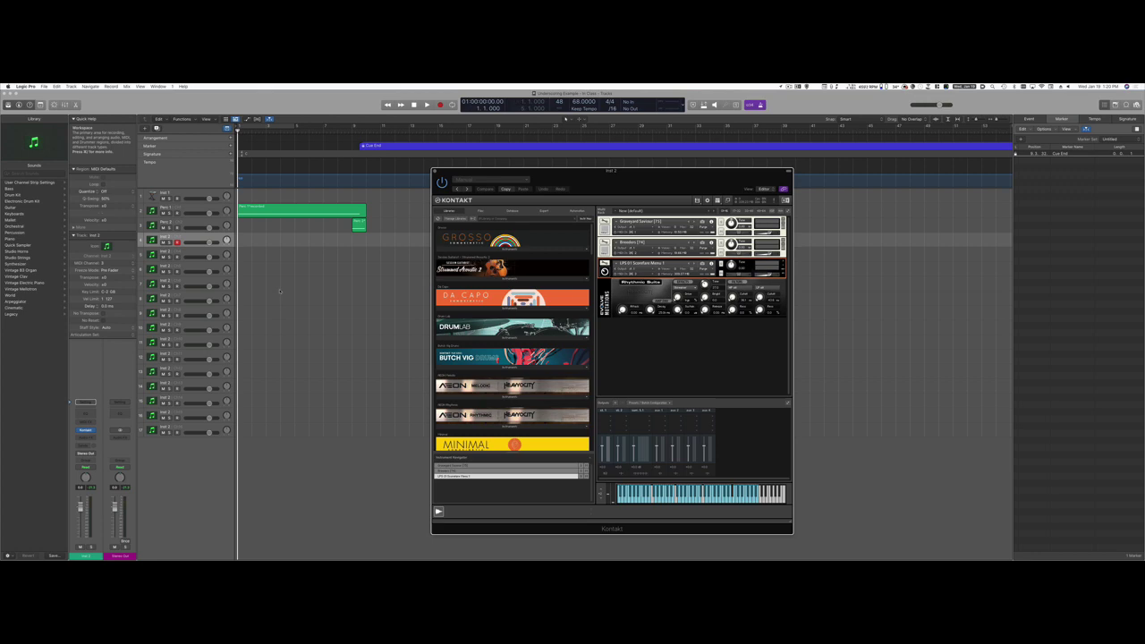
key("space")
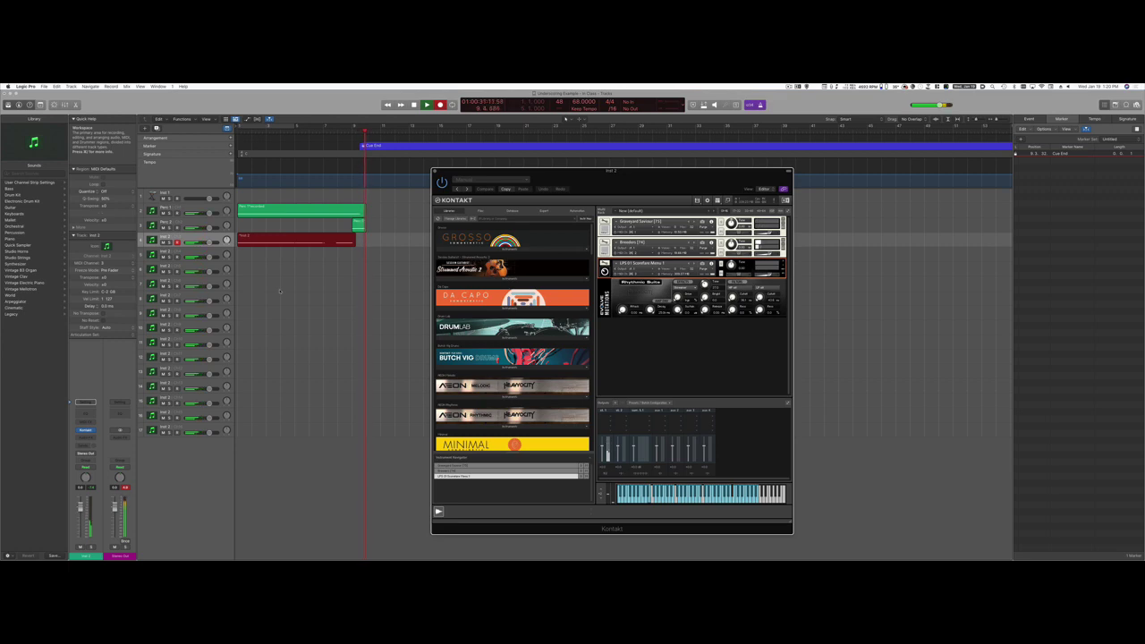
key("space")
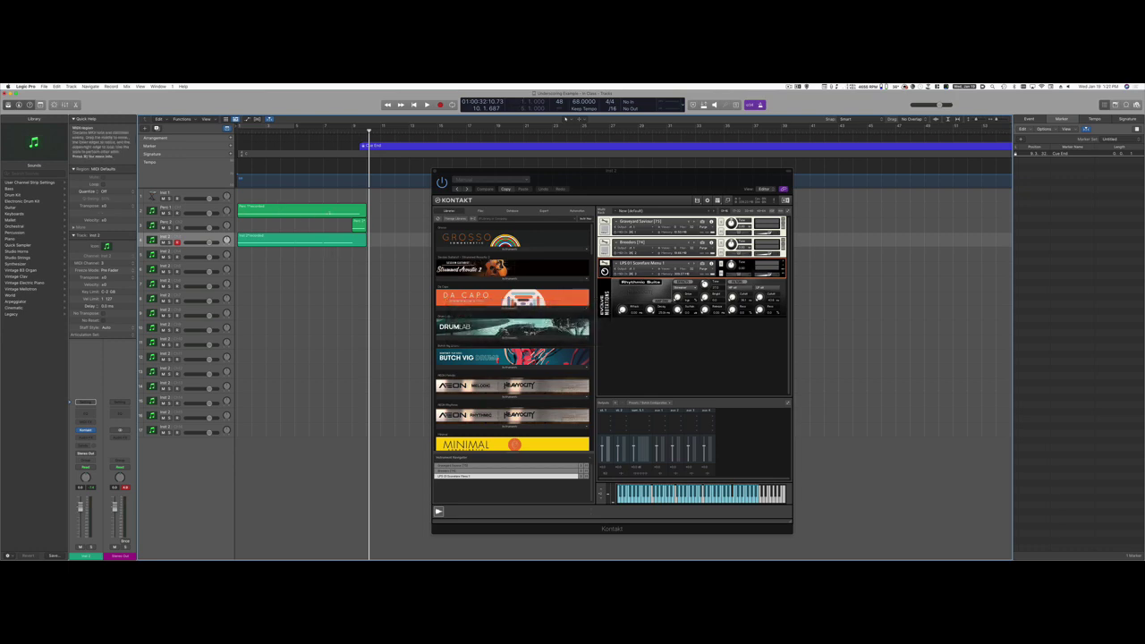
Quantize the Perc 1 region to 1/16 Note and quantize the Perc 2 region as well
left_click(301, 208)
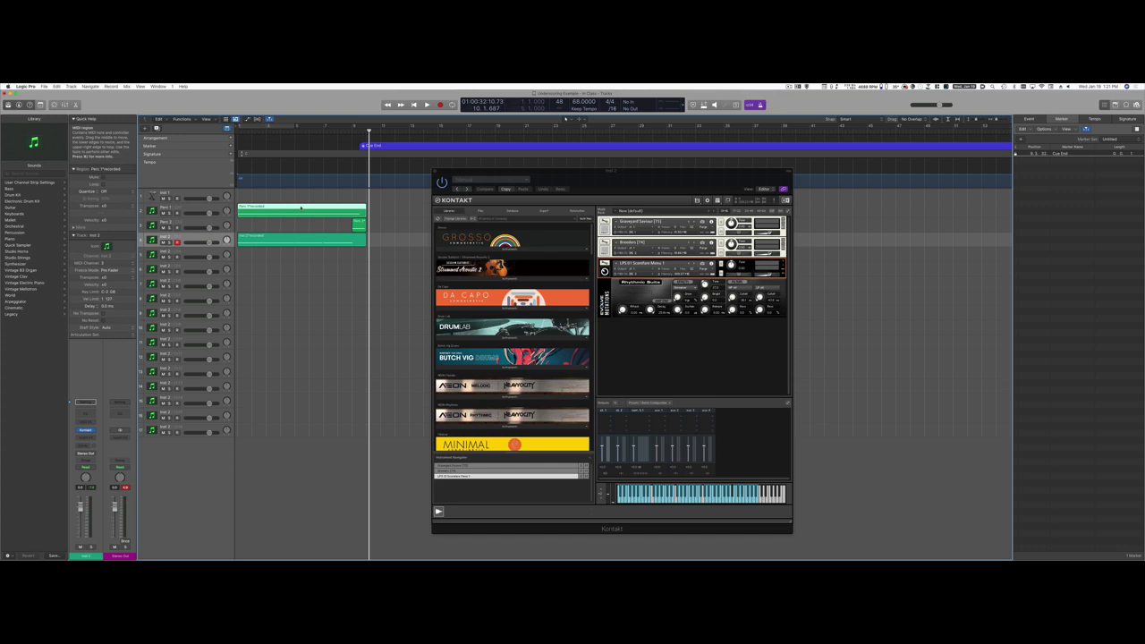
key("q")
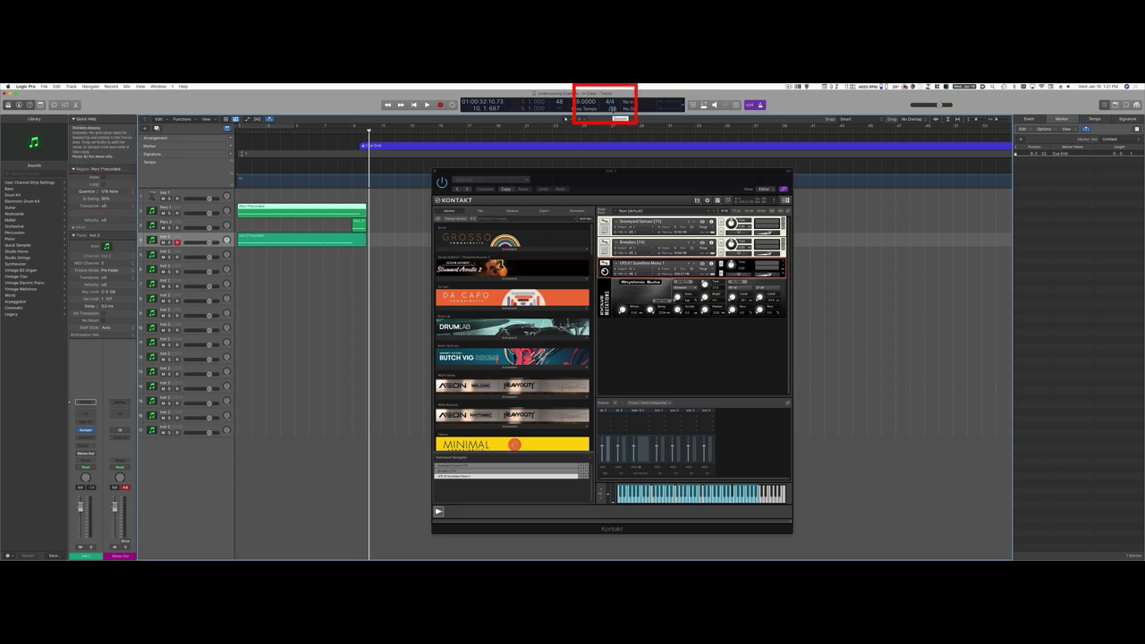
left_click(359, 224)
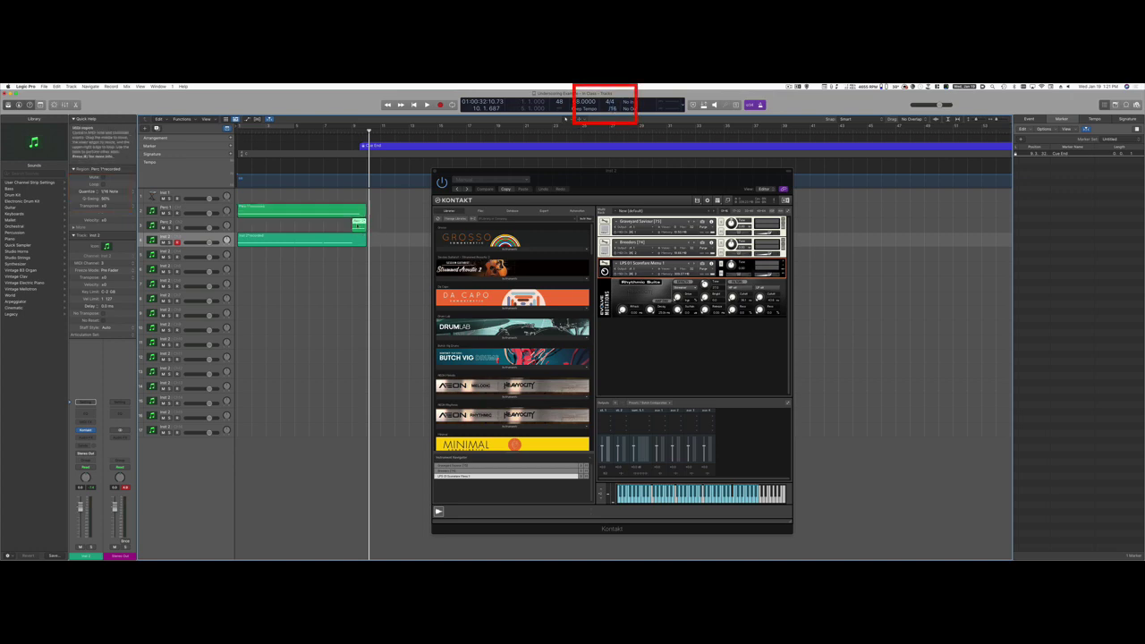
key("q")
Quantize the recorded region on the fourth track to 1/8 Note and play the cue from the project start
left_click(303, 238)
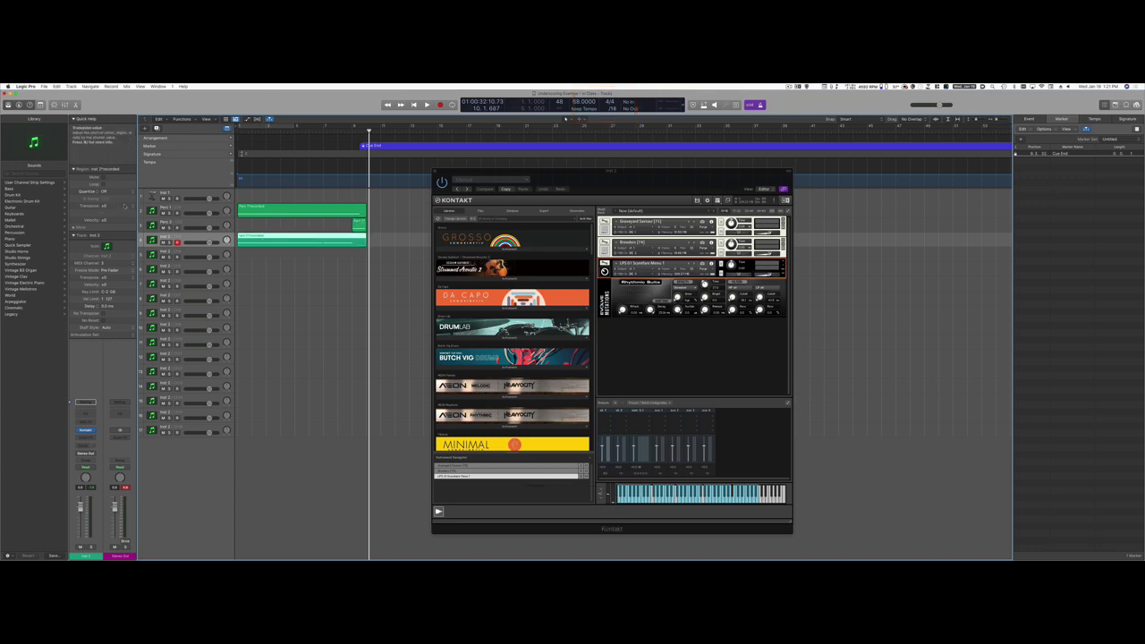
left_click(104, 191)
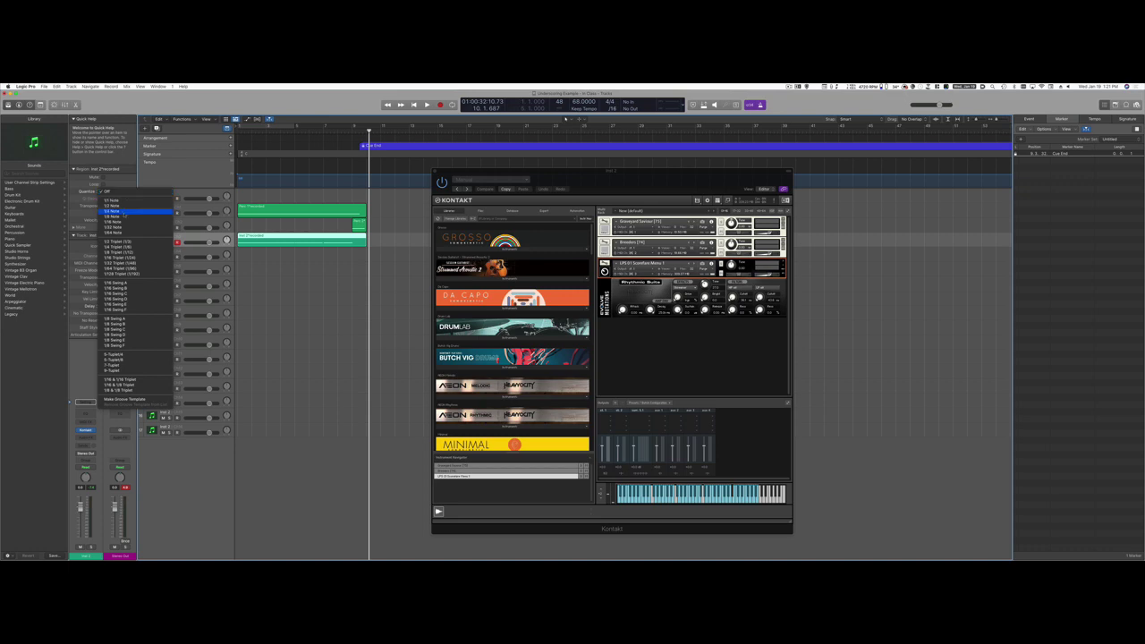
left_click(134, 218)
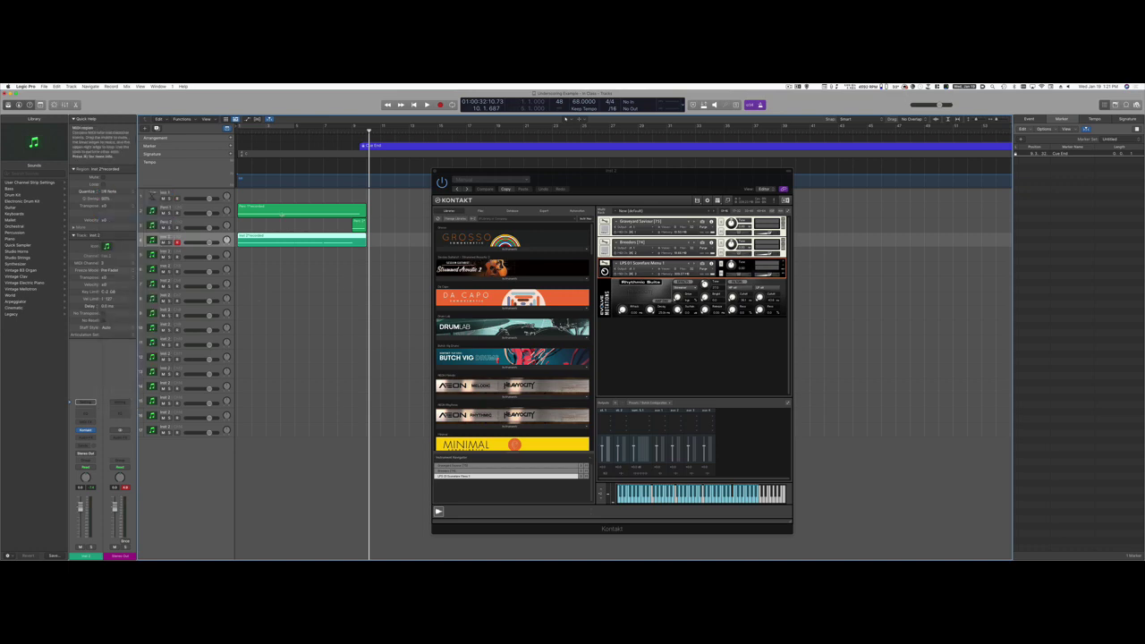
key("Return")
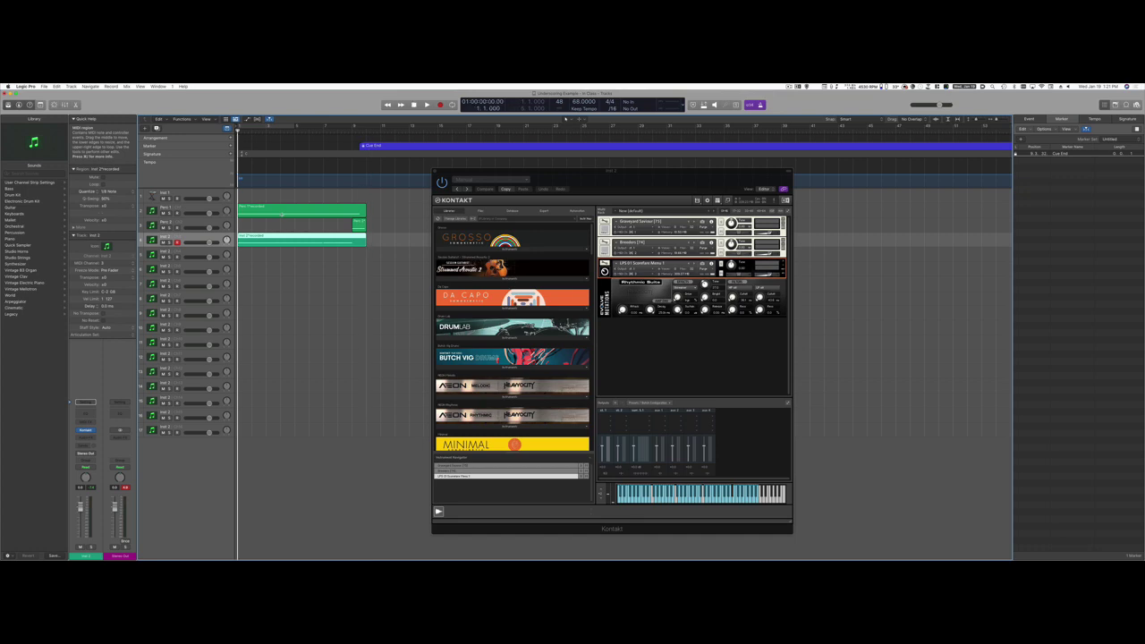
key("space")
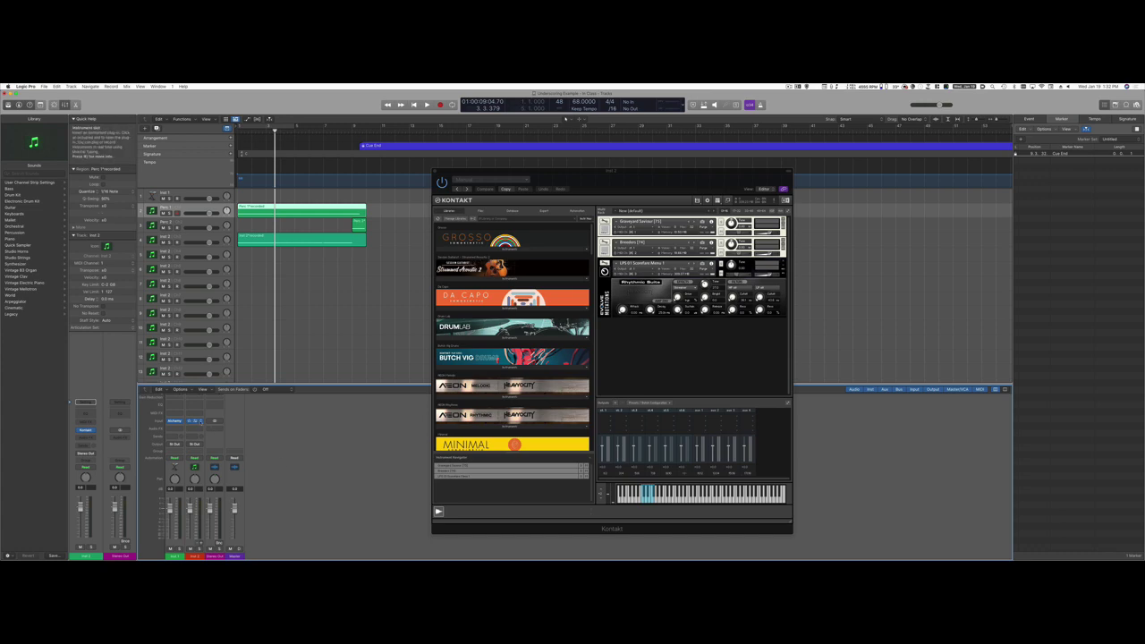
Examine the multi-output versions of Kontakt offered for the Inst 2 channel's instrument slot
left_click(193, 421)
mouse_move(229, 549)
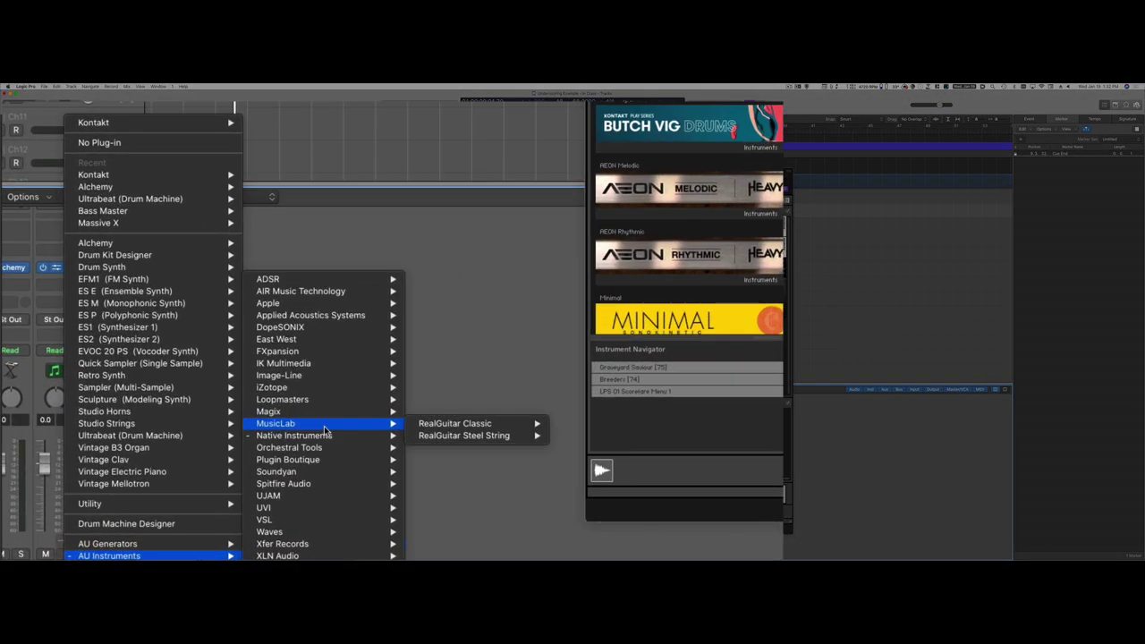
mouse_move(291, 464)
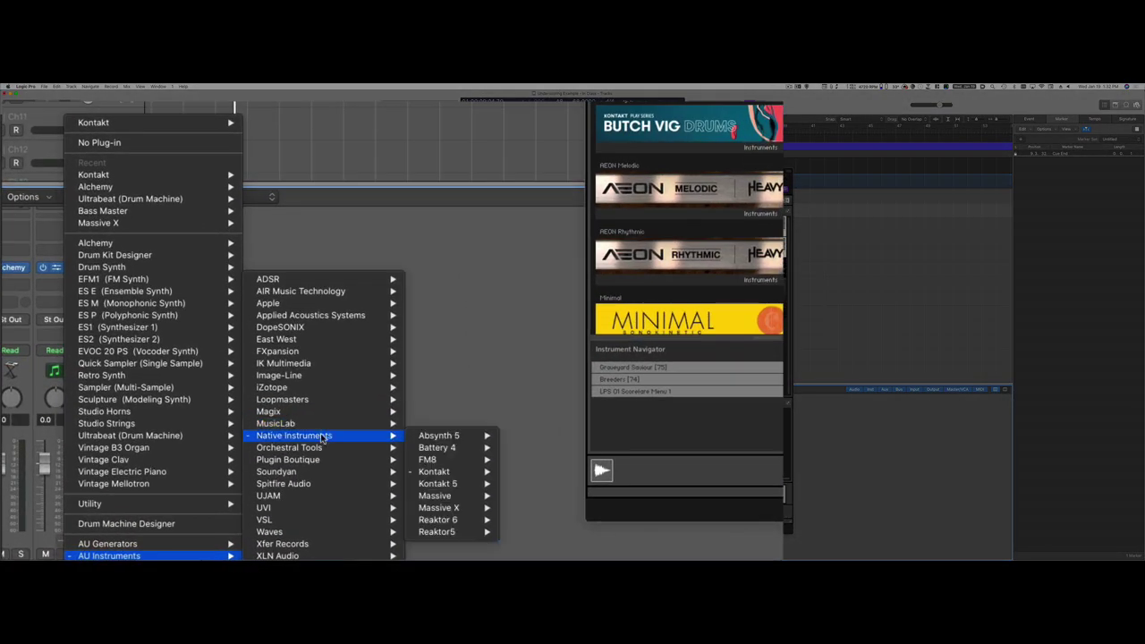
mouse_move(425, 472)
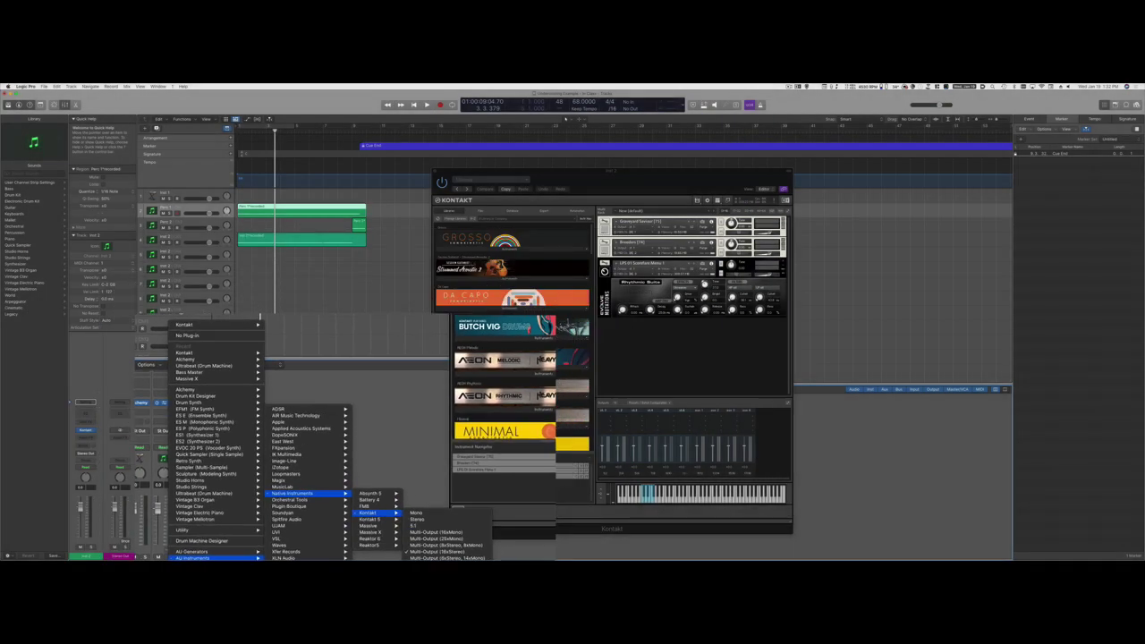
left_click(596, 550)
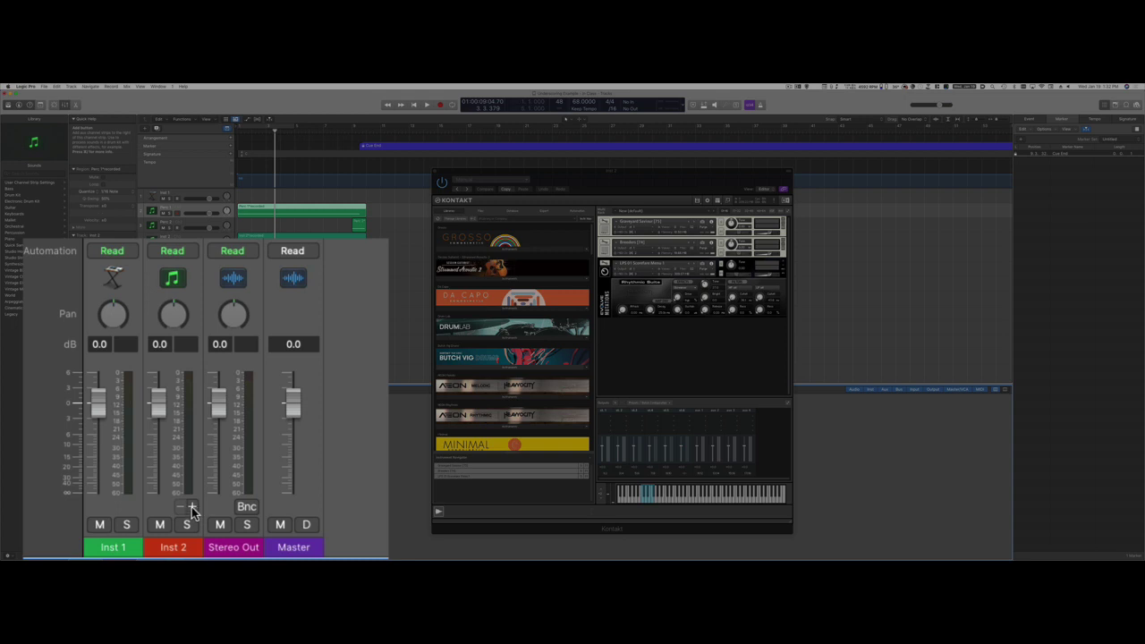
Add four aux channels, Aux 1 to Aux 4, beside the Inst 2 channel for Kontakt's additional outputs
left_click(191, 508)
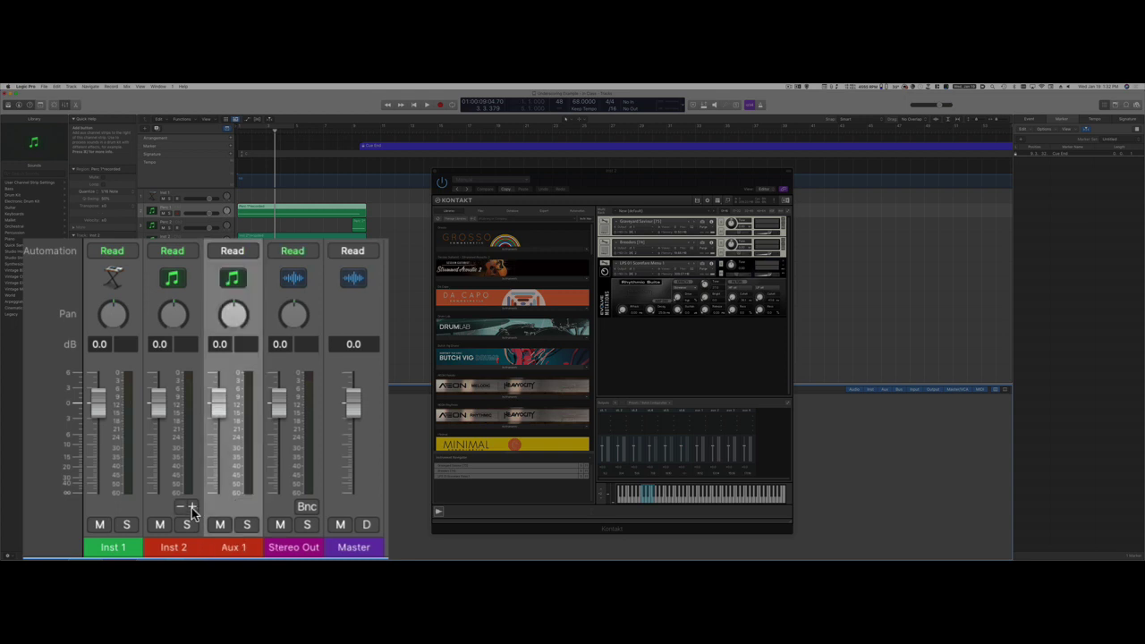
left_click(191, 508)
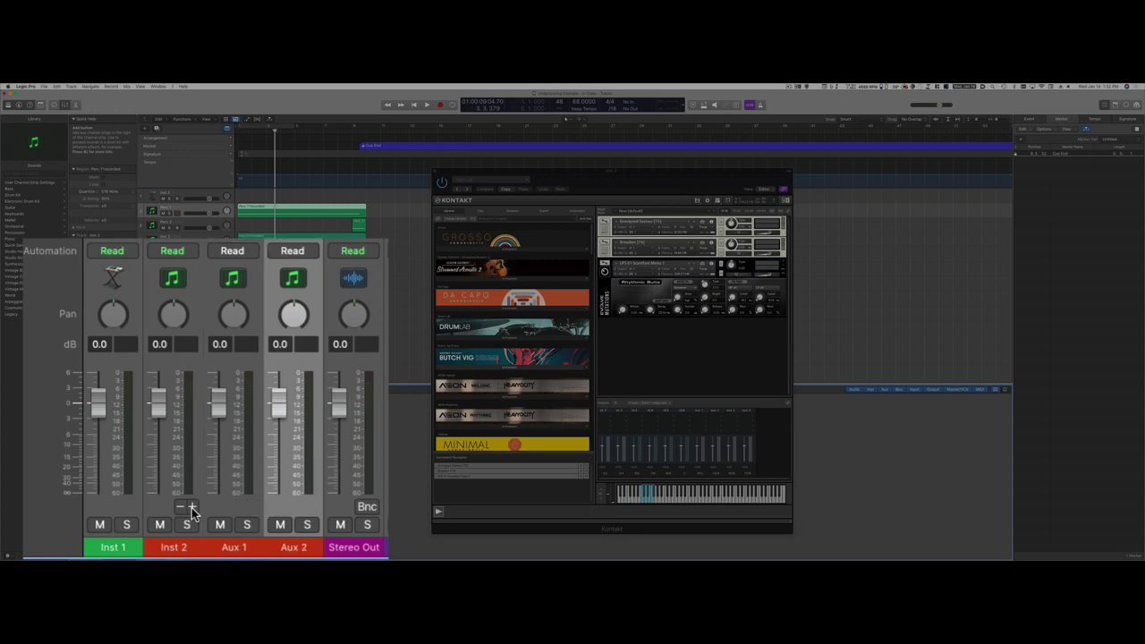
left_click(191, 509)
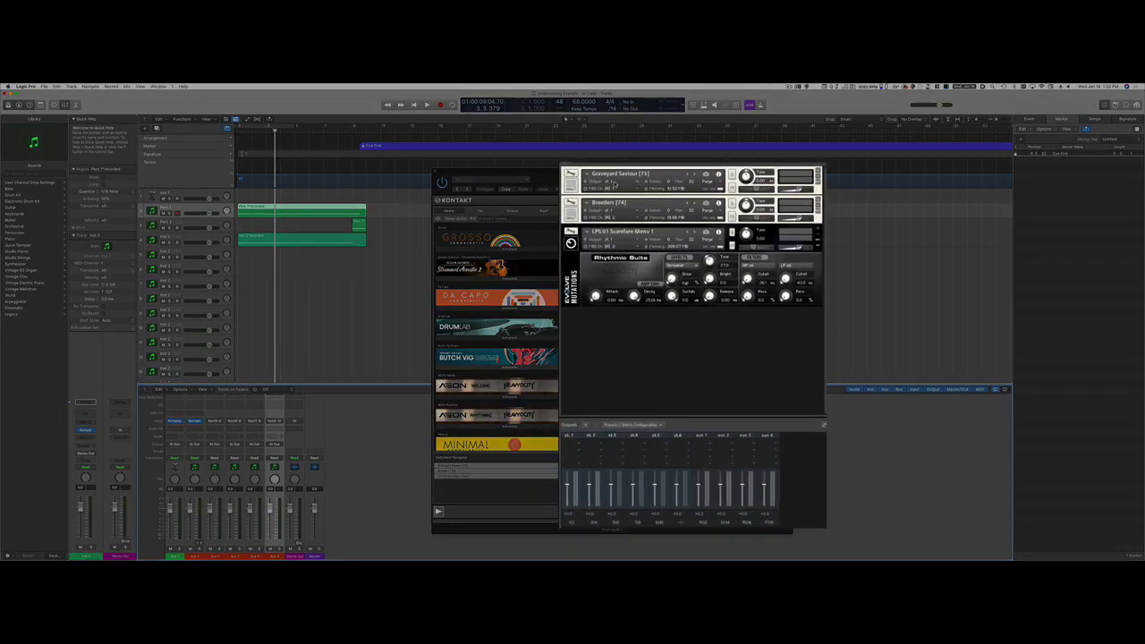
Route the Breeders instrument to output st. 2 and the LPS 01 Scorefare Menu 1 instrument to st.3 in Kontakt
left_click(617, 210)
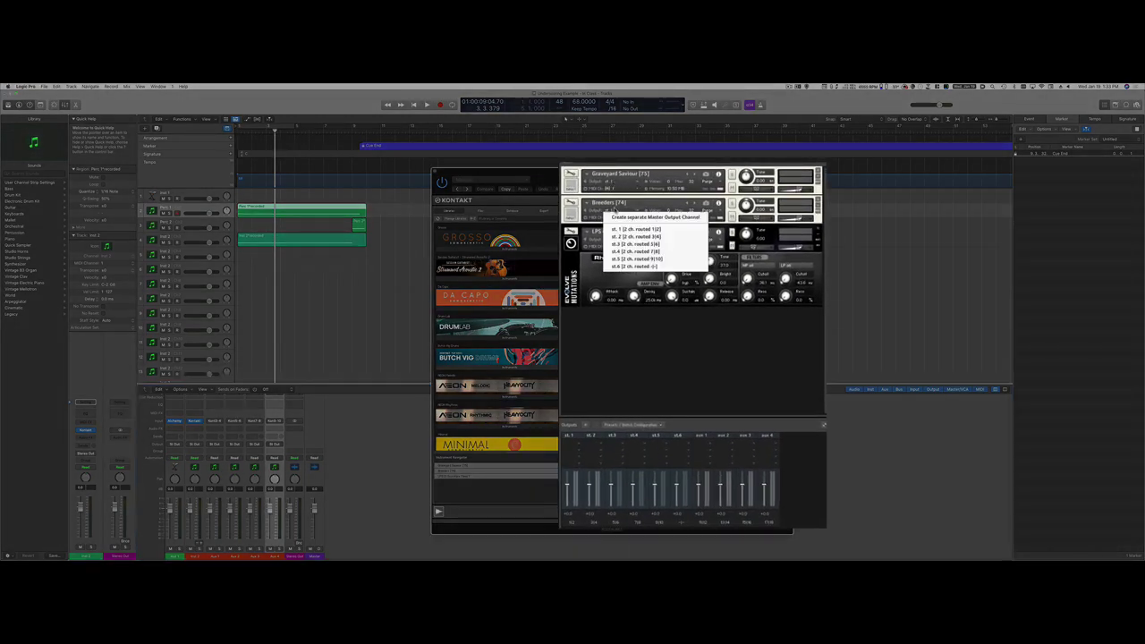
left_click(633, 237)
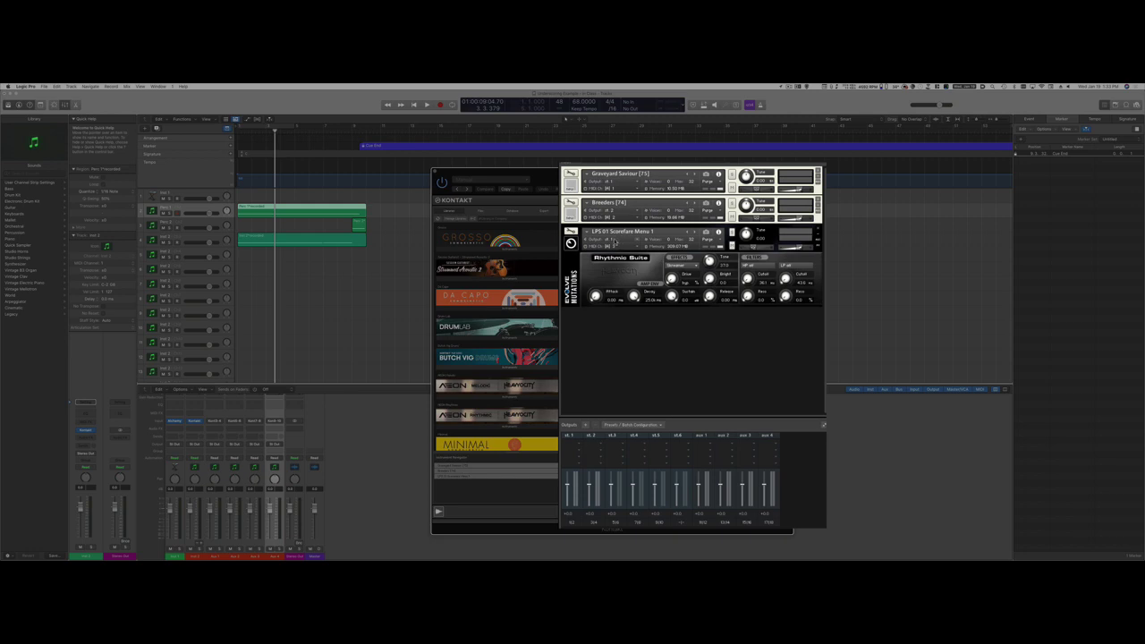
left_click(613, 242)
left_click(631, 273)
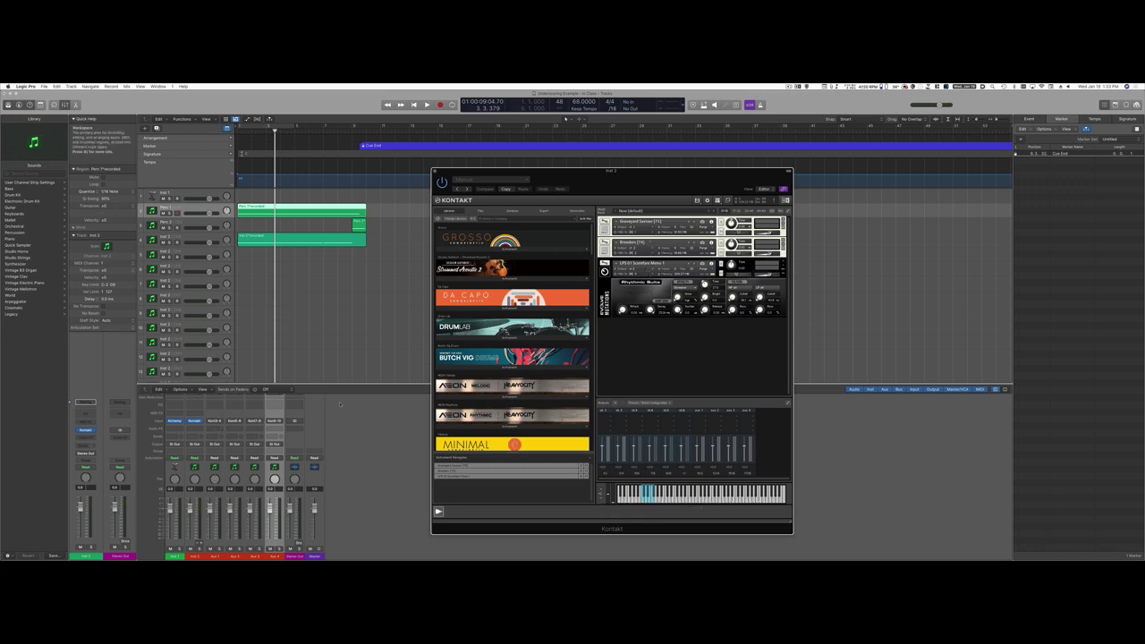
Play the cue from the project start while panning Aux 1 to +13 and Aux 2 to -26
key("Return")
key("space")
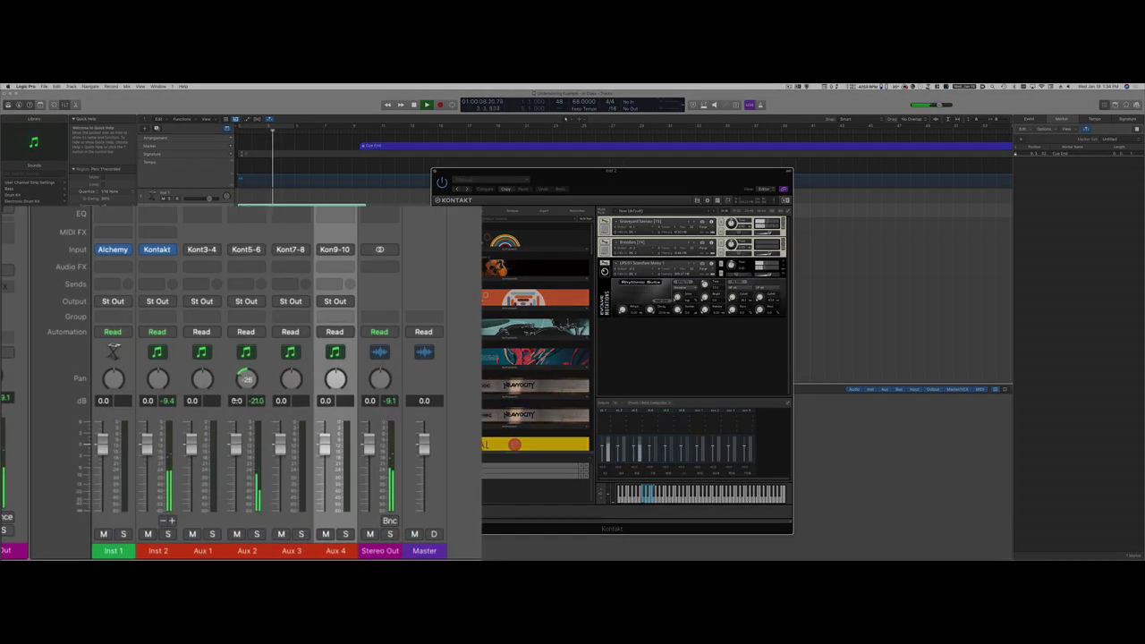
left_click_drag(201, 379, 201, 364)
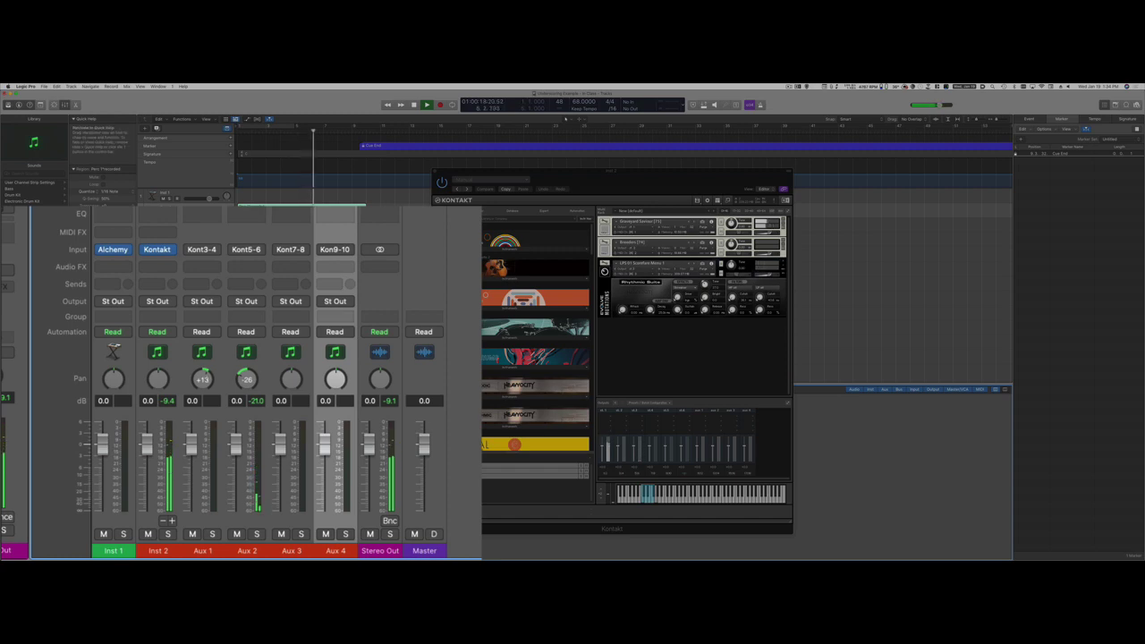
key("space")
key("super+2")
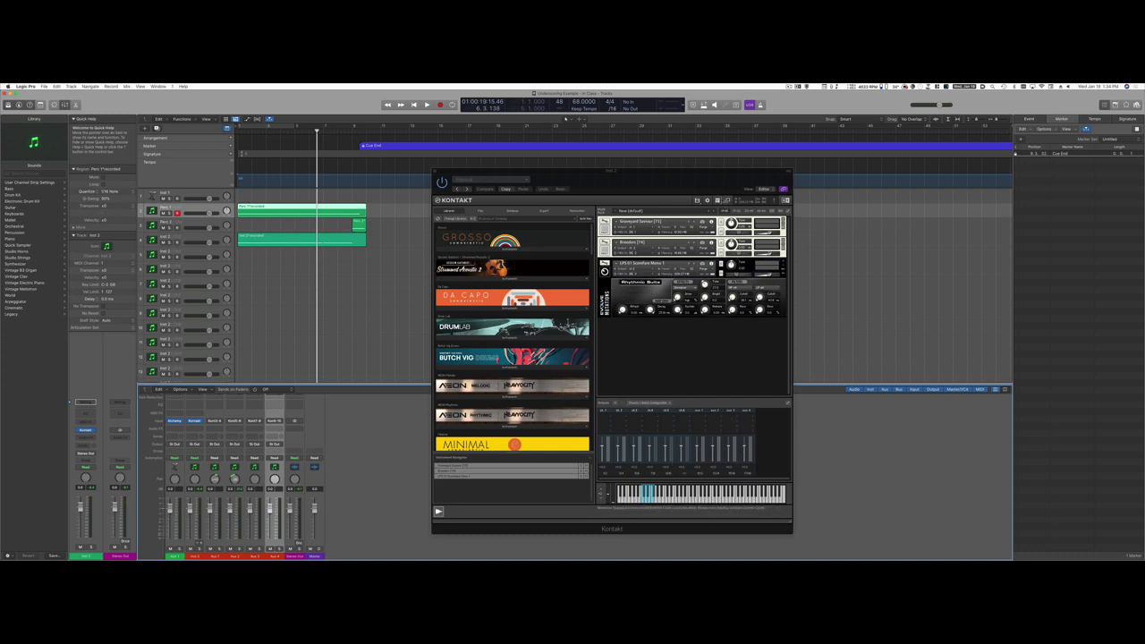
Add one two-channel output to Kontakt's output section
left_click(717, 200)
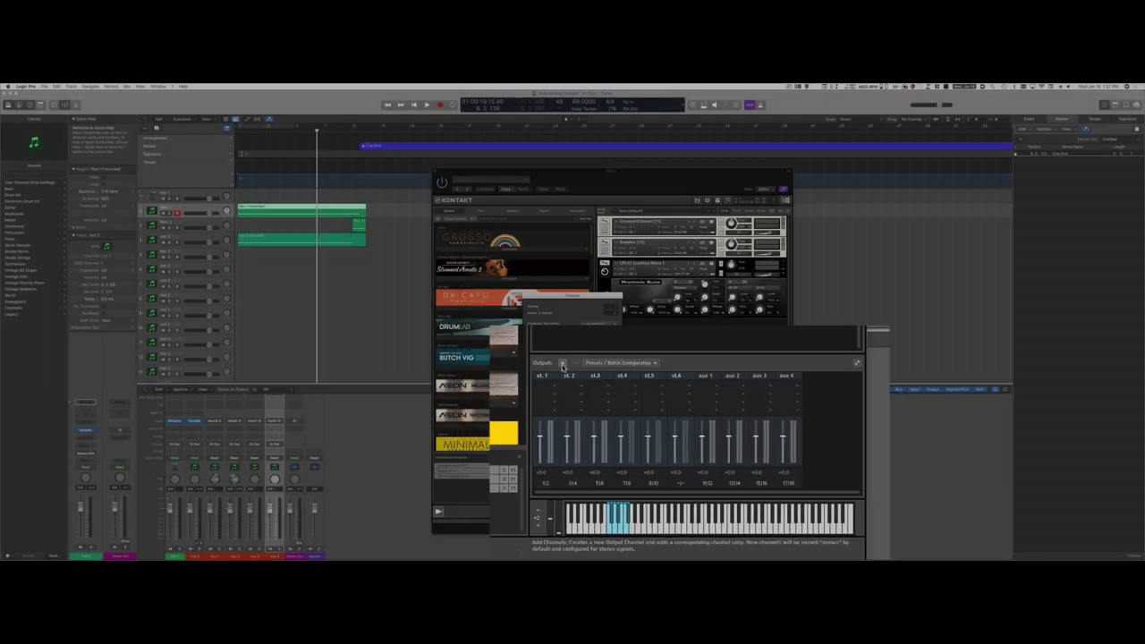
left_click(541, 330)
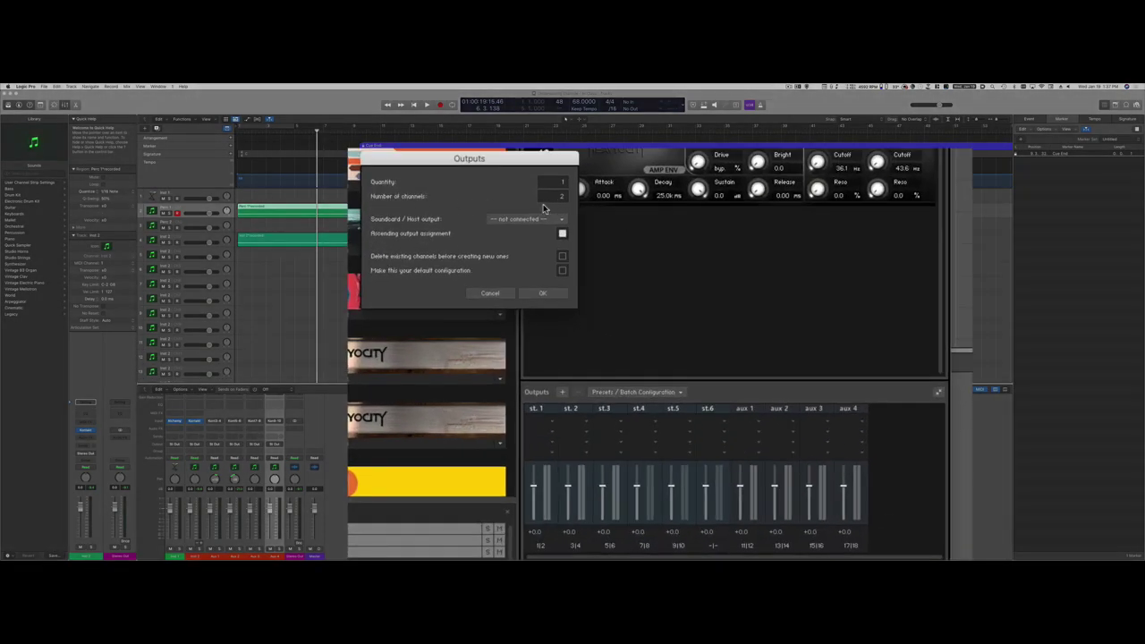
left_click(535, 296)
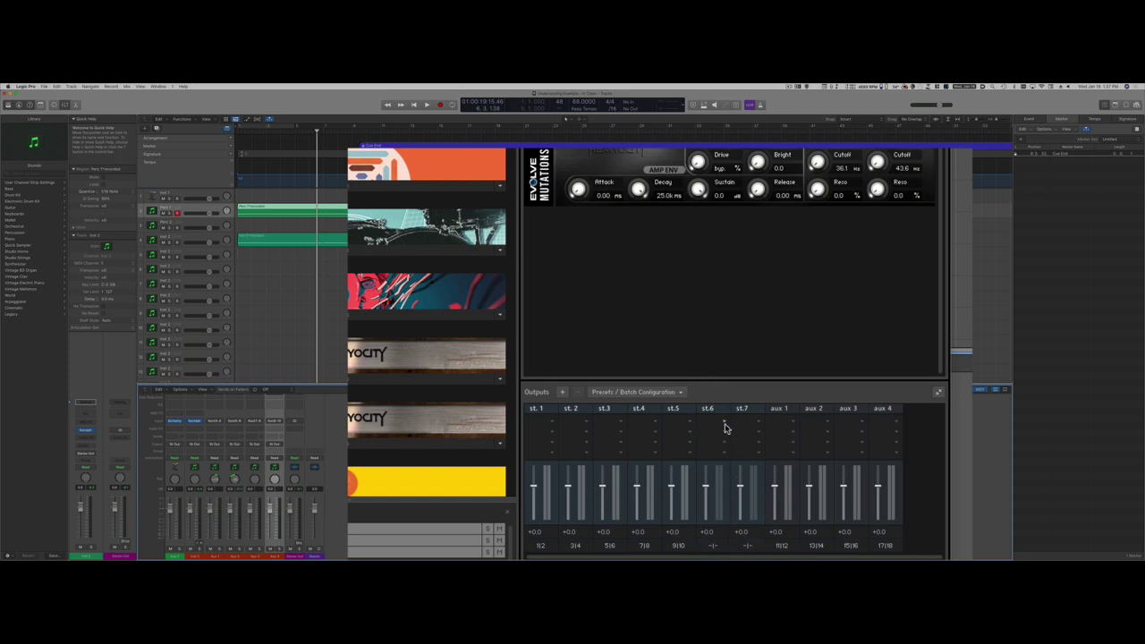
Examine the physical output choices for Kontakt's st.6 channel and close its settings without assigning one
left_click(713, 547)
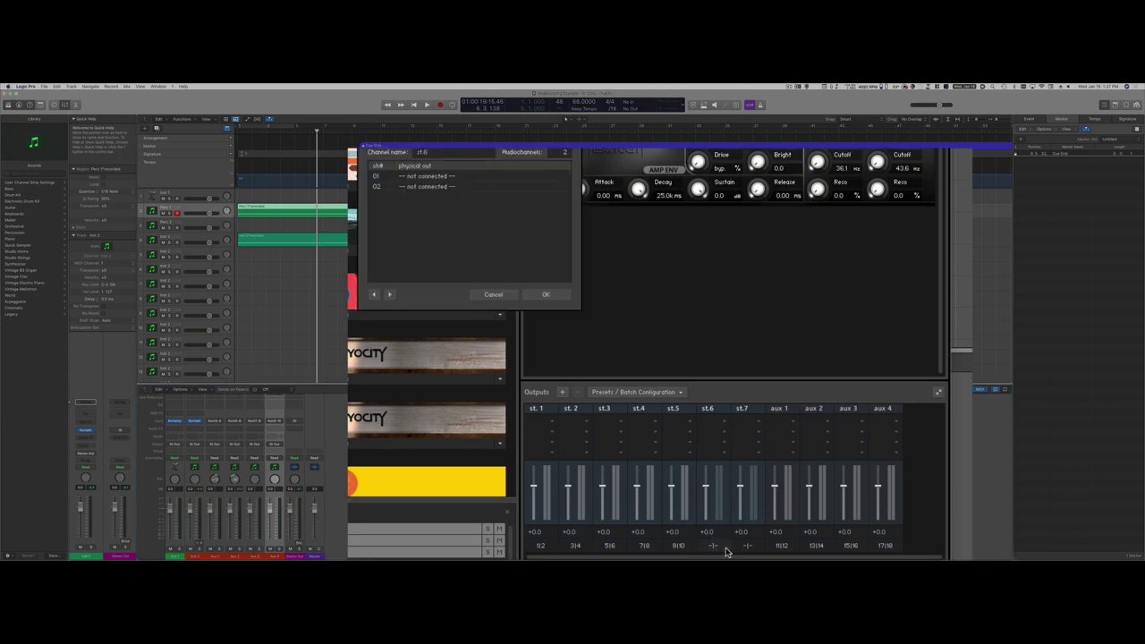
left_click(438, 180)
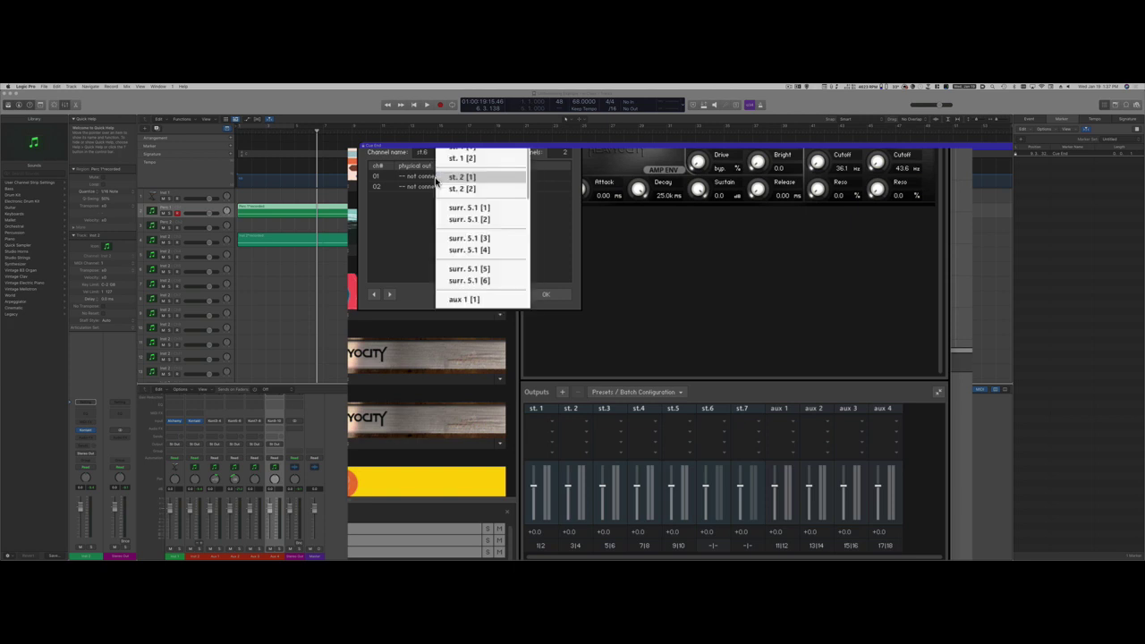
scroll(463, 299, "down", 1)
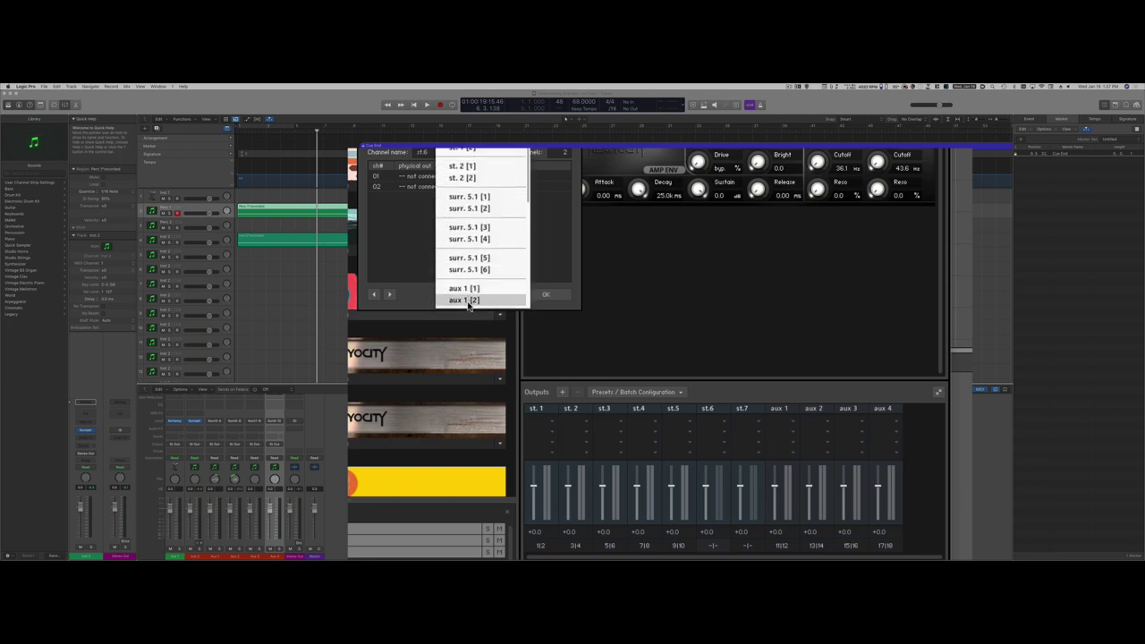
left_click(387, 223)
left_click(493, 294)
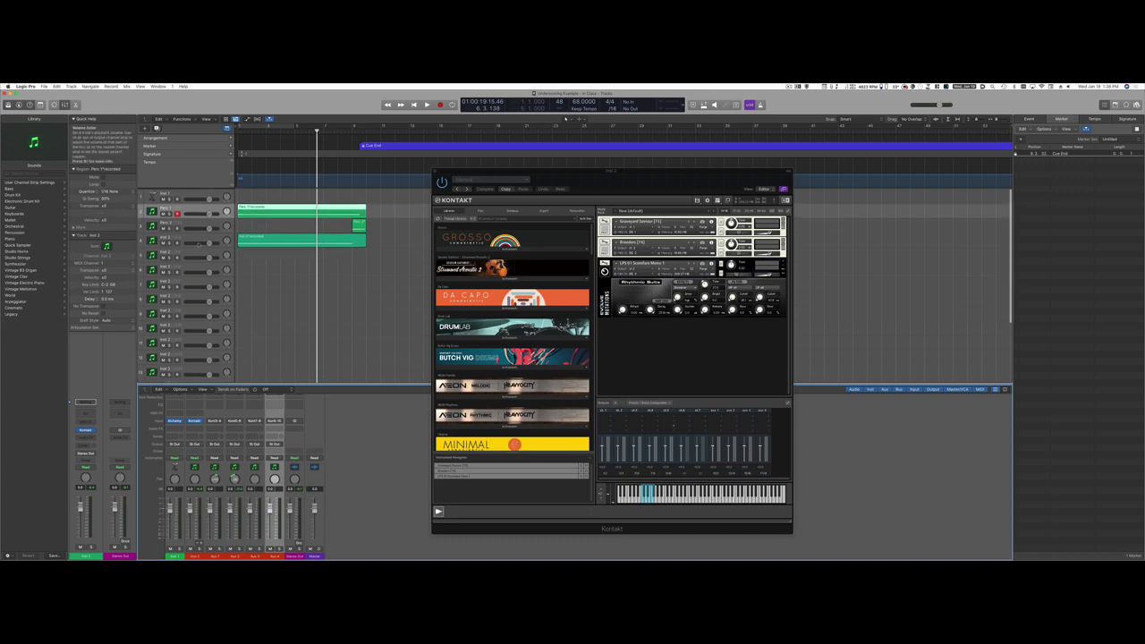
Open Alchemy for the first track, Bass Pad, and filter its presets to the Evolving subcategory of Pads
left_click(198, 194)
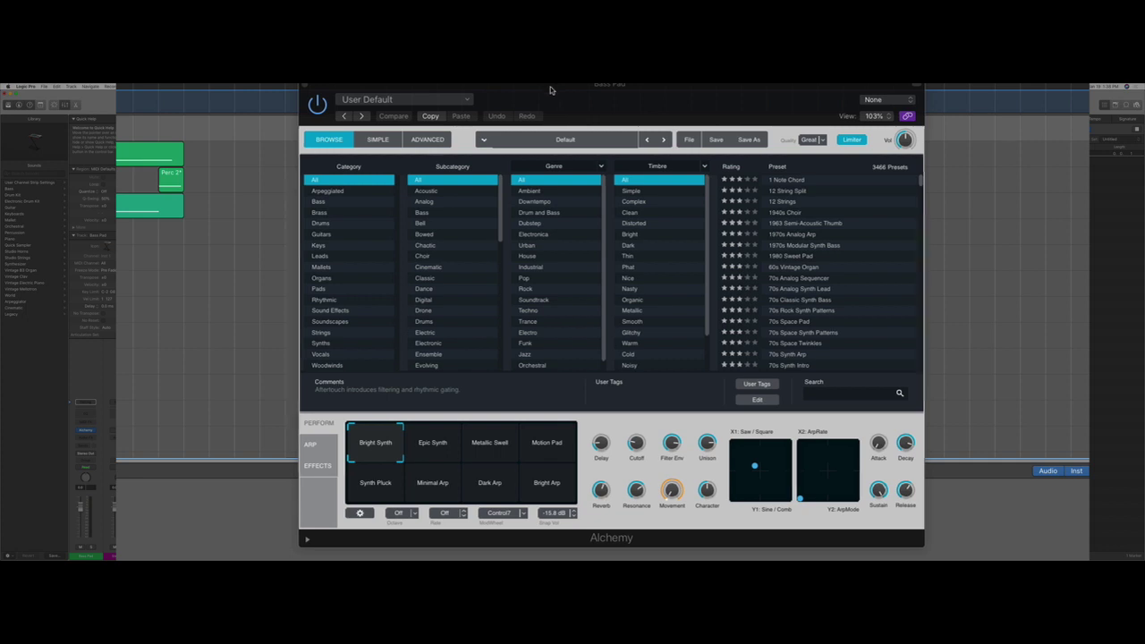
left_click_drag(550, 90, 476, 76)
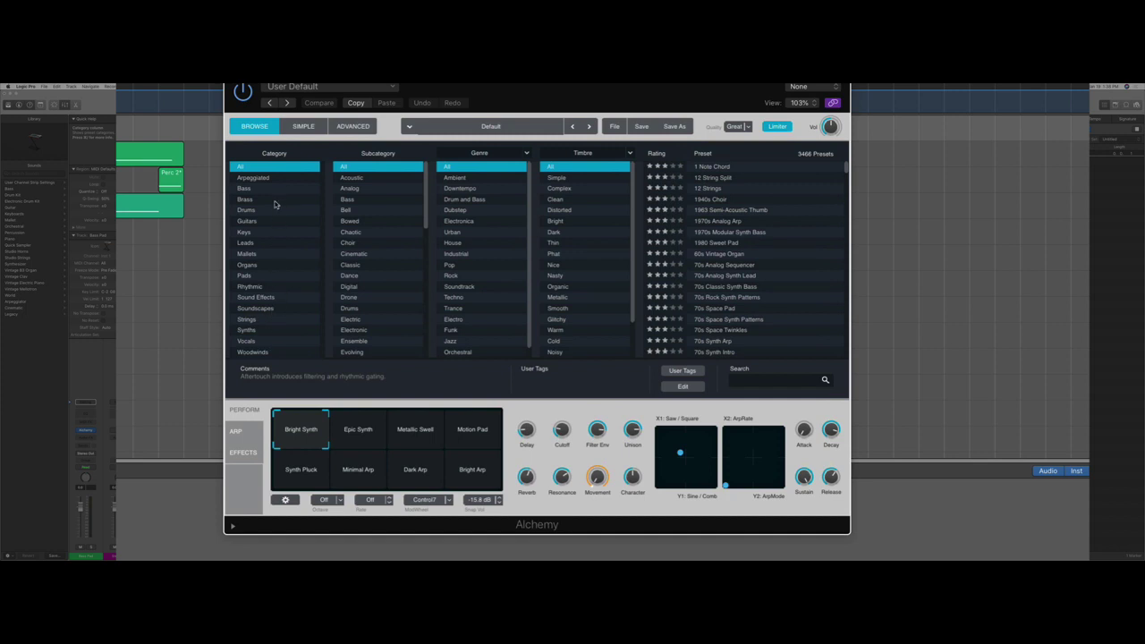
left_click(267, 275)
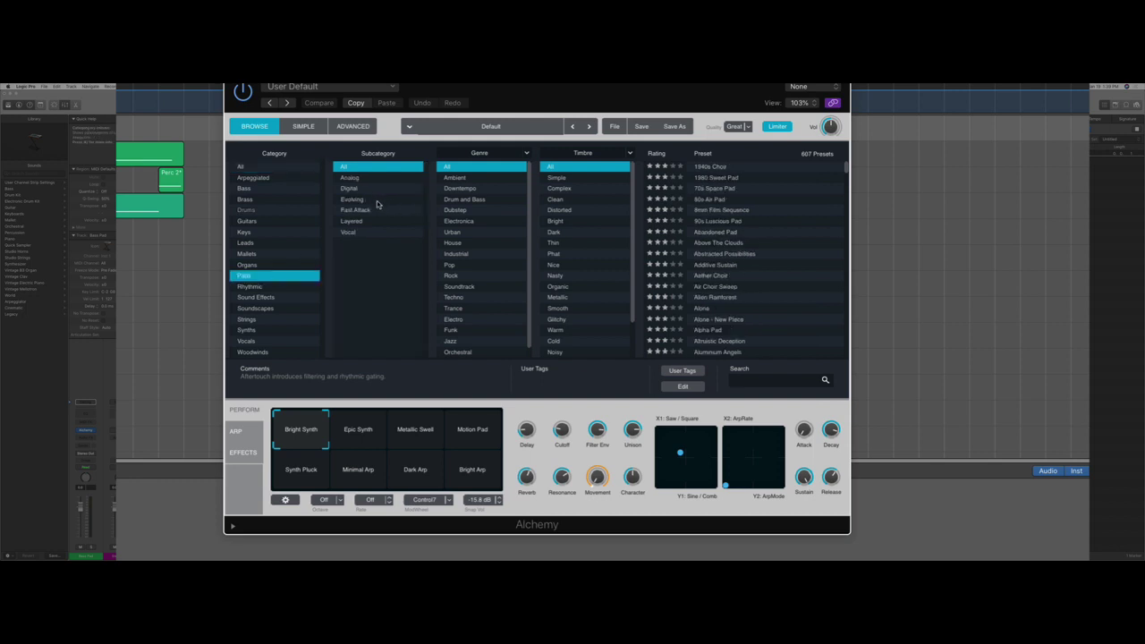
left_click(377, 200)
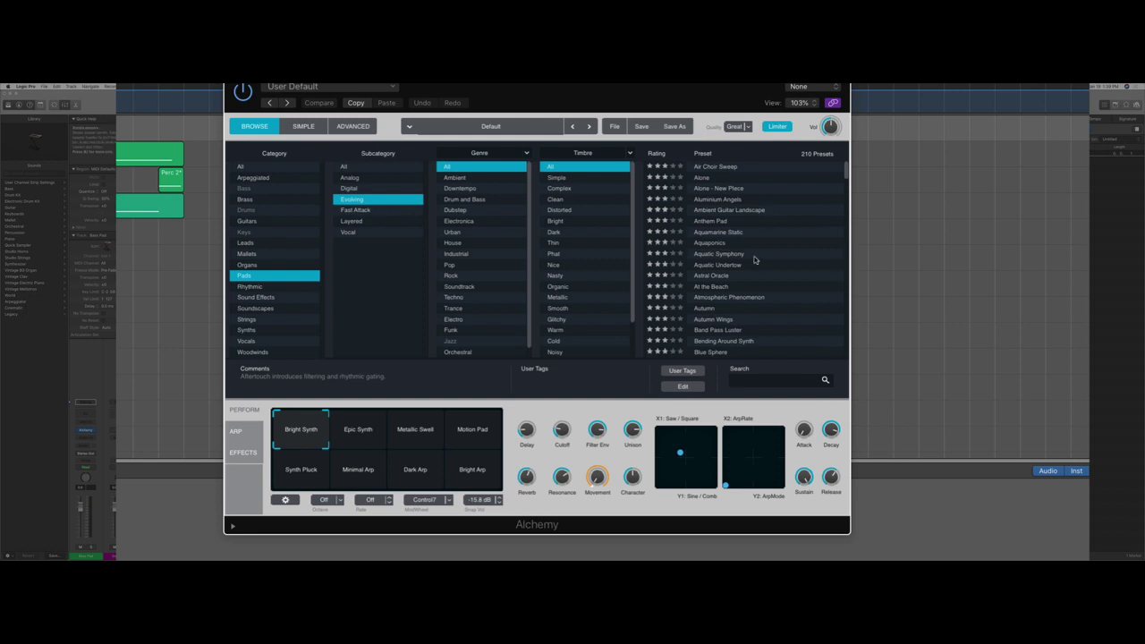
Filter the evolving pads to the Orchestral genre, audition the presets and load Cosmic Vox Morph on Bass Pad
scroll(754, 260, "down", 3)
scroll(755, 259, "down", 10)
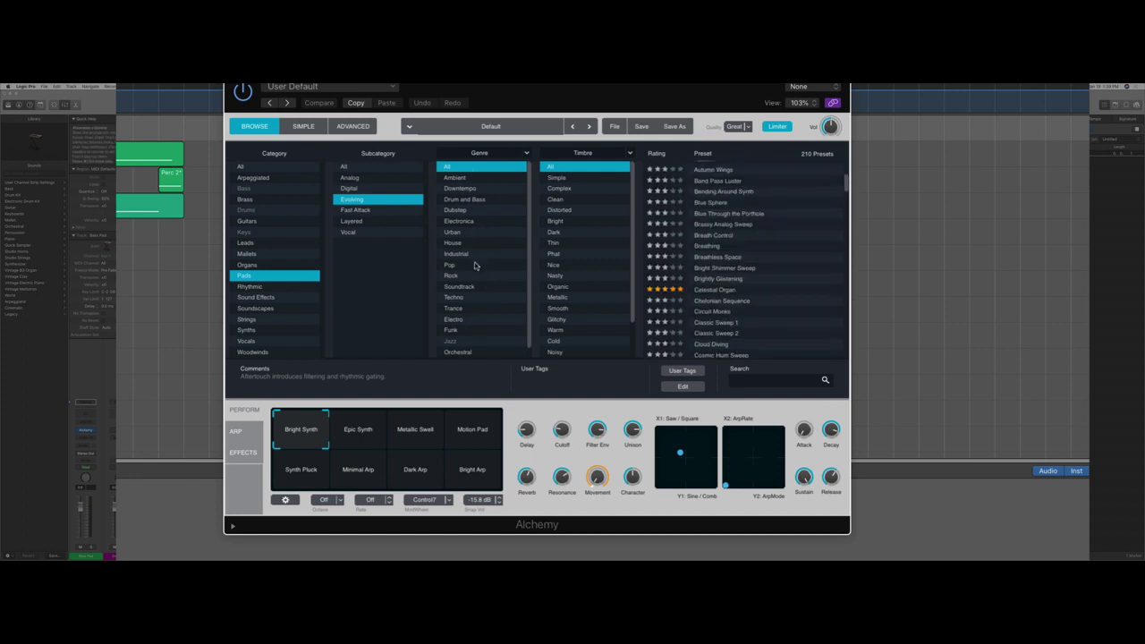
scroll(476, 266, "down", 1)
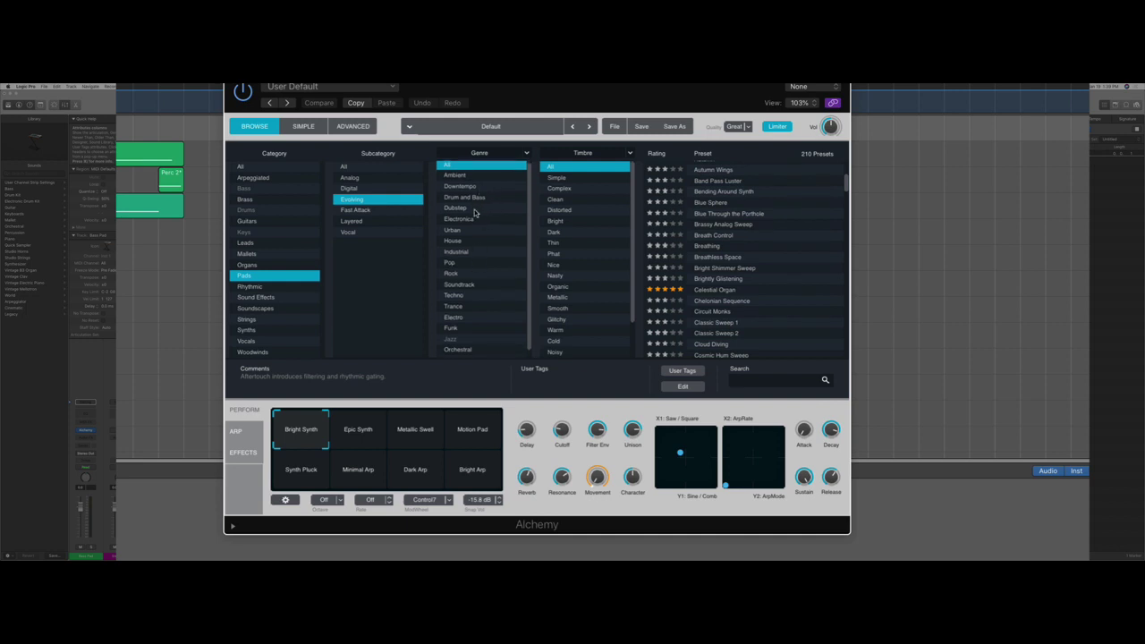
left_click(466, 350)
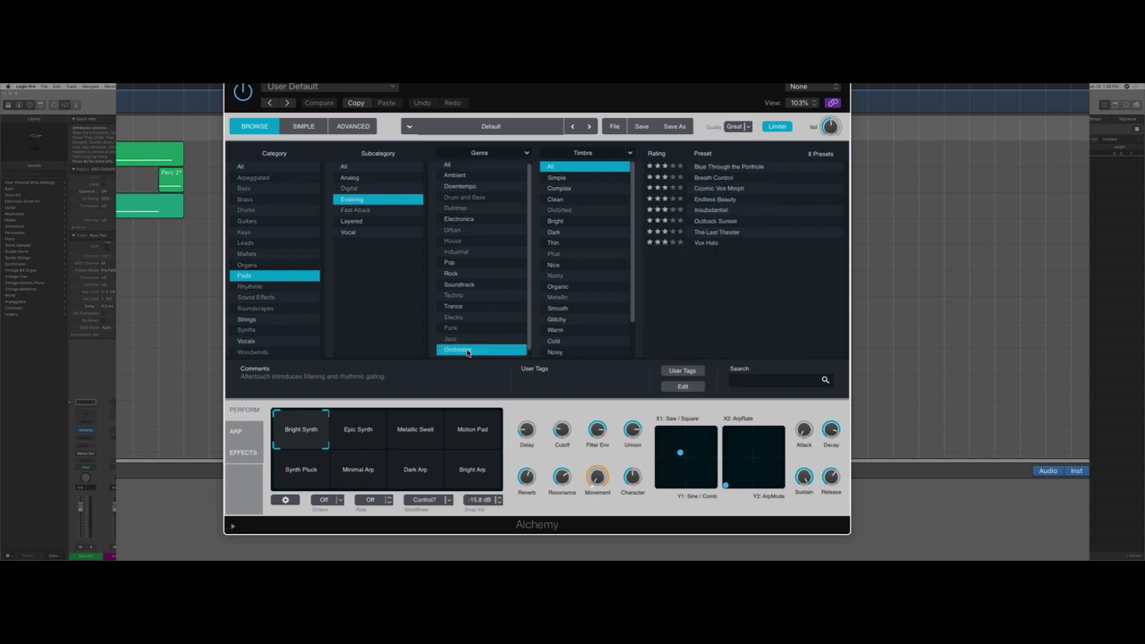
left_click(720, 168)
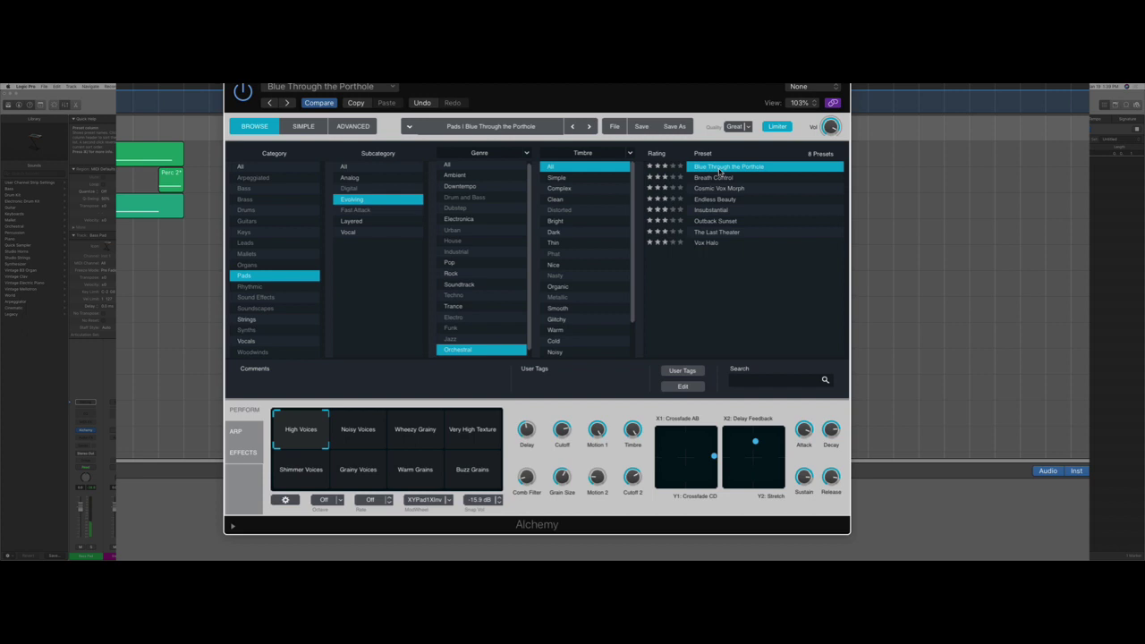
left_click(724, 178)
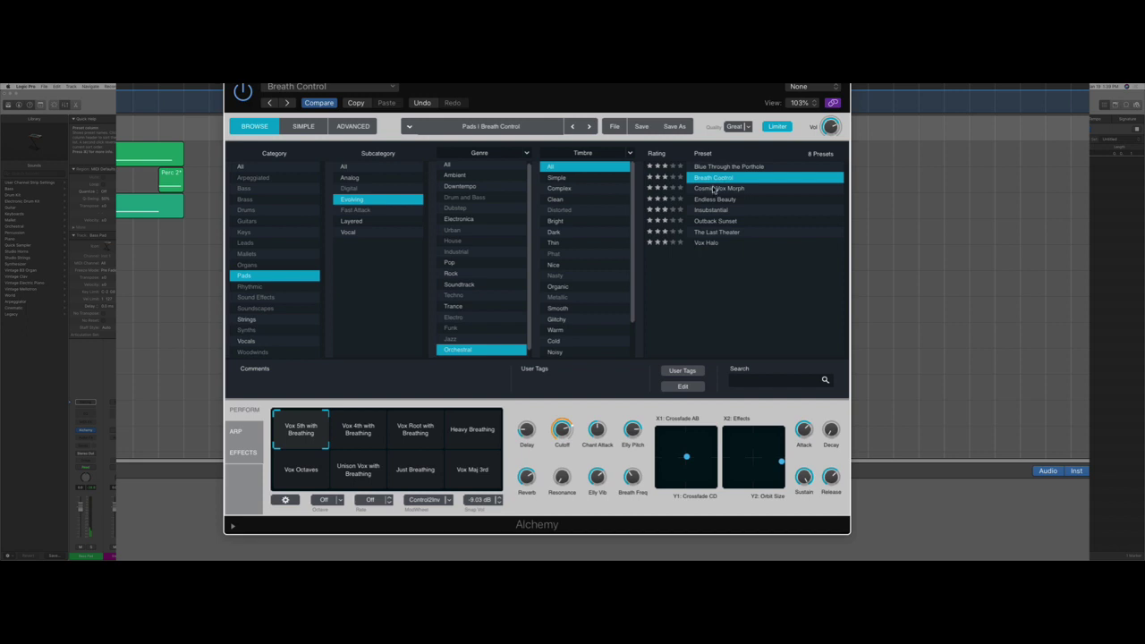
left_click(713, 189)
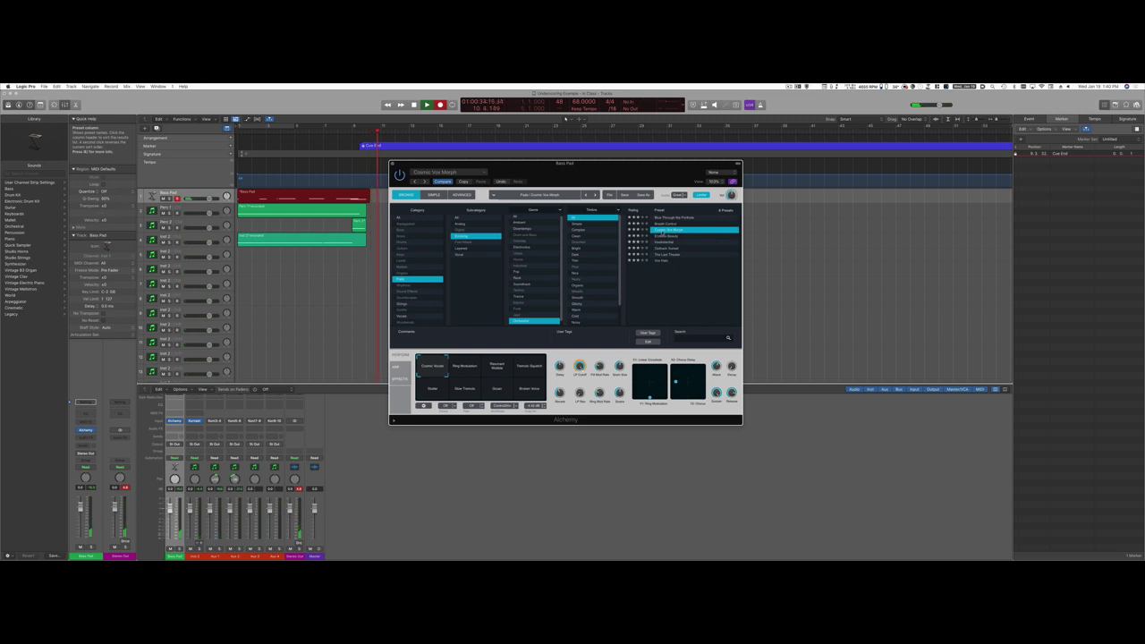
Stop the Bass Pad recording and open its region in an enlarged Piano Roll with the Alchemy window hidden
key("space")
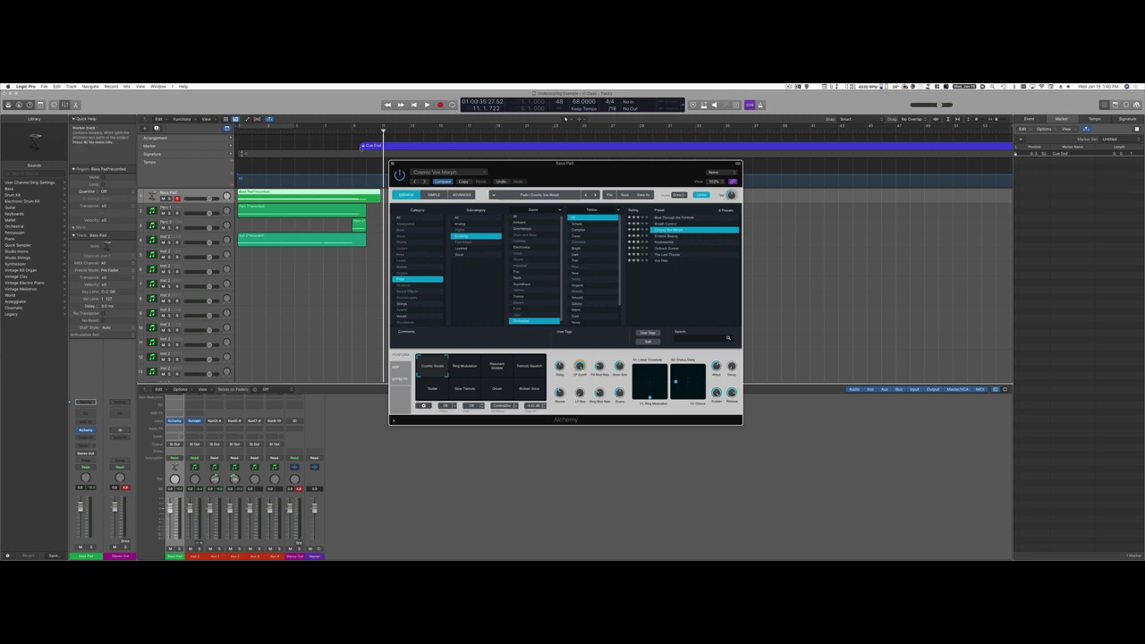
left_click(359, 133)
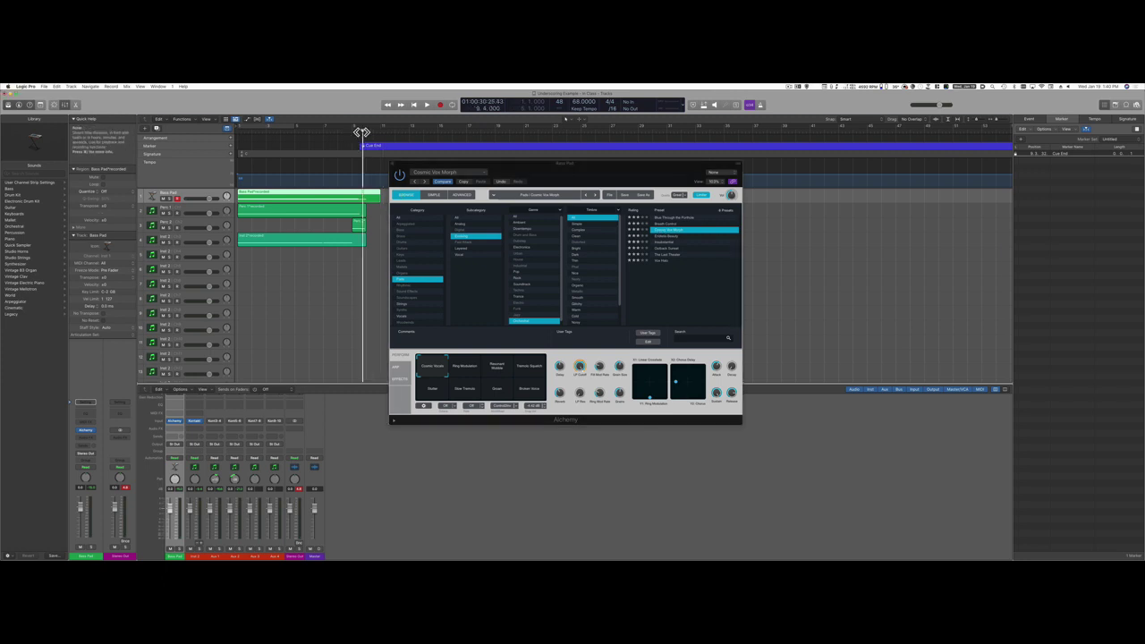
double_click(340, 193)
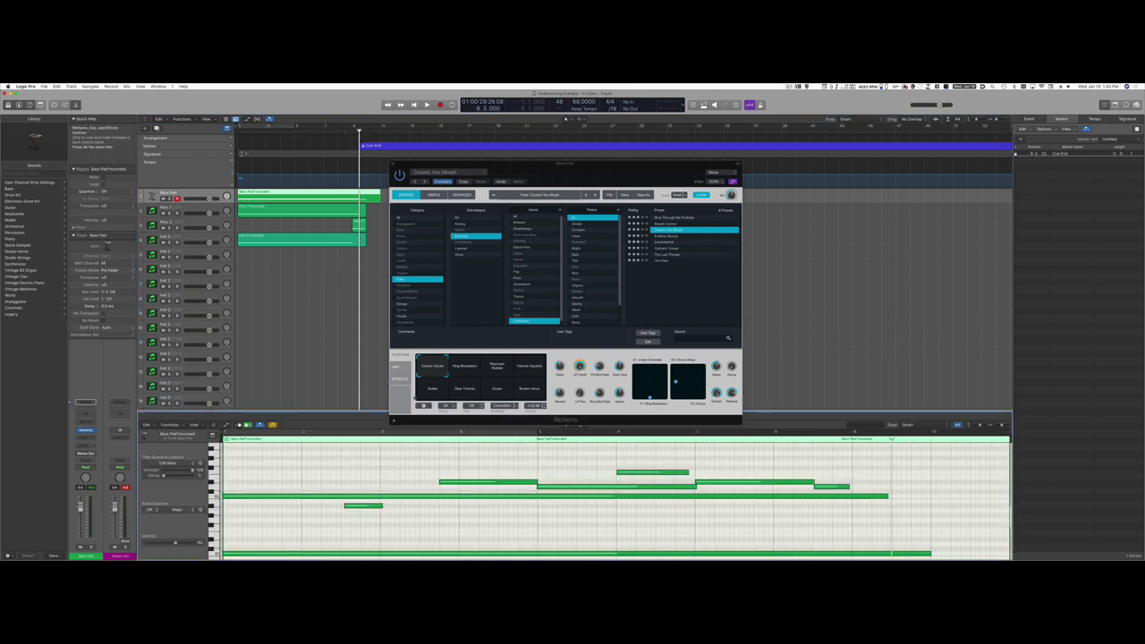
left_click_drag(454, 419, 454, 358)
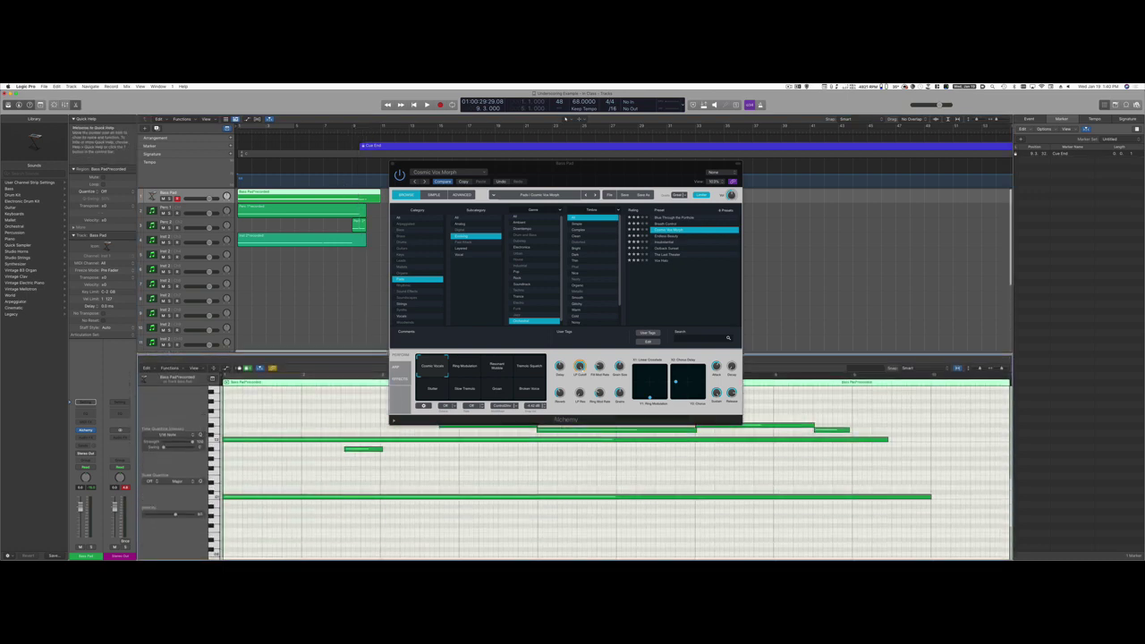
key("v")
key("super+Left")
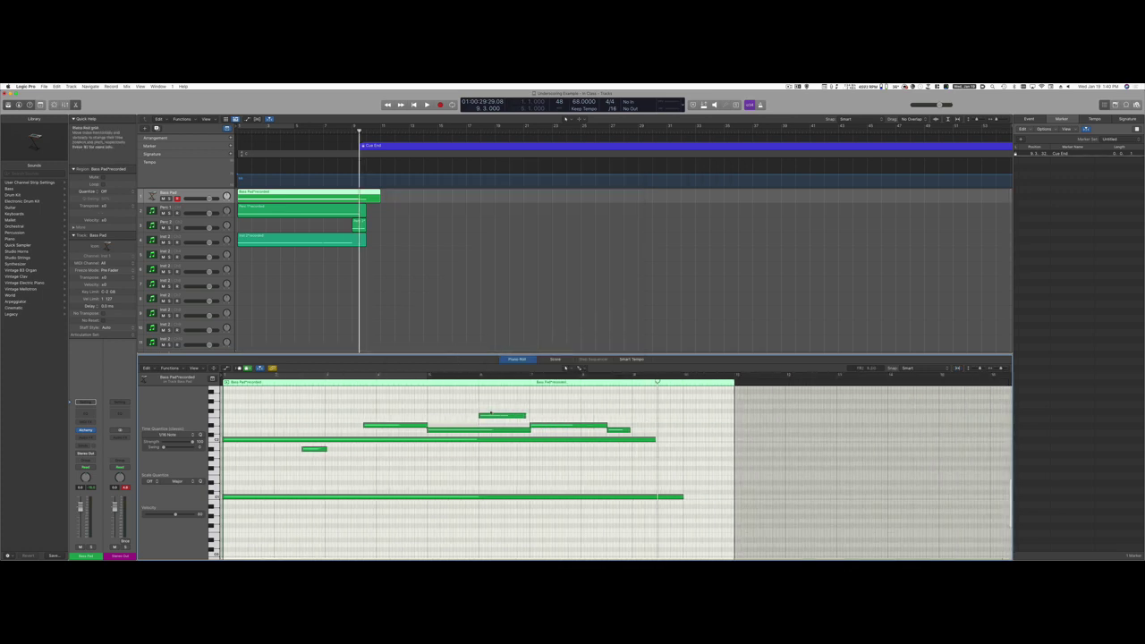
Show the global tracks in the Piano Roll and place the playhead just before the Cue End marker
left_click(313, 382)
key("space")
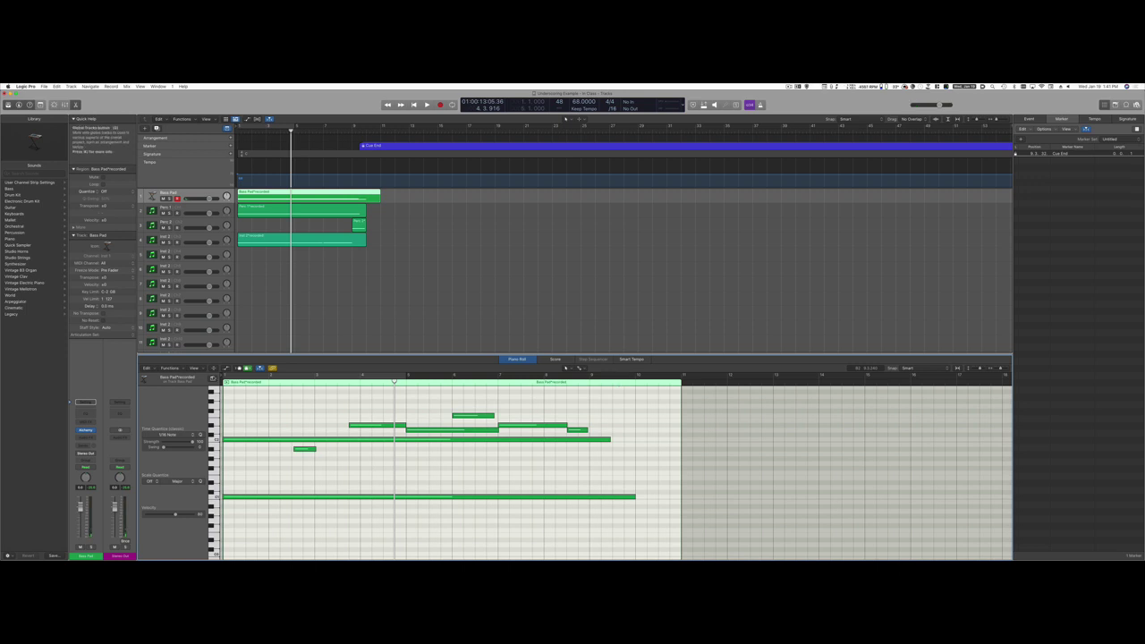
left_click(212, 378)
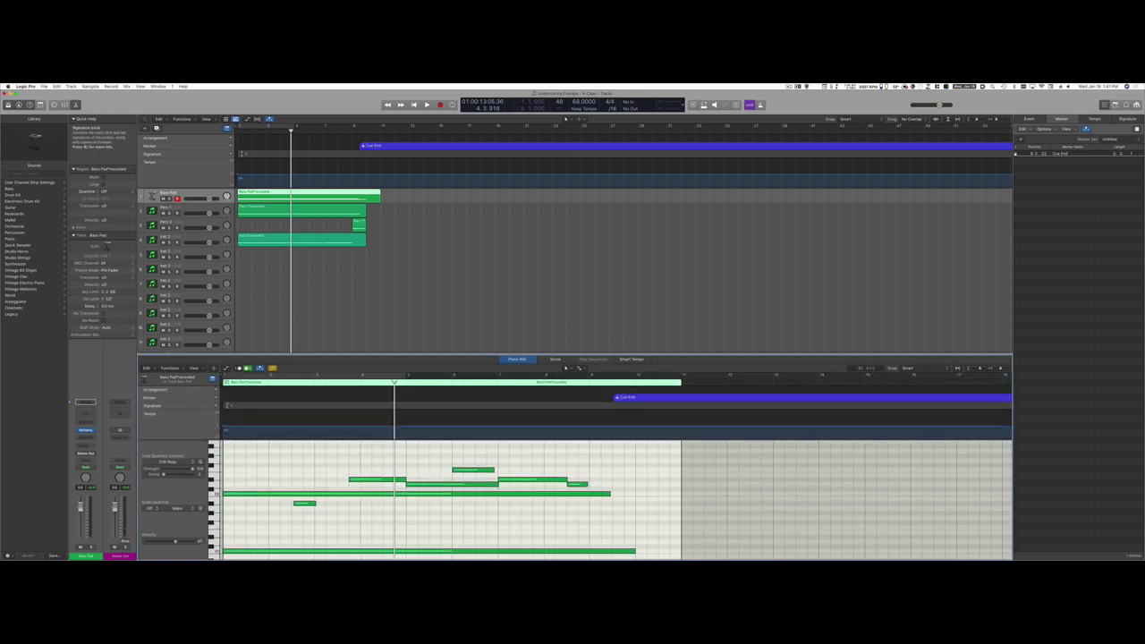
left_click(614, 382)
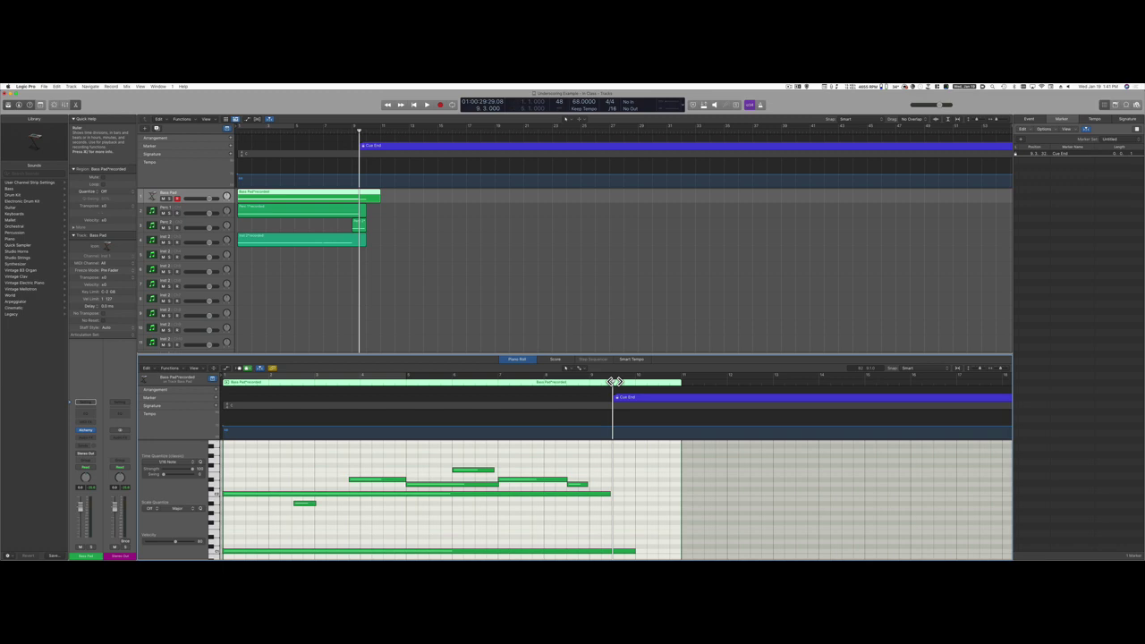
Shorten the two long sustained Bass Pad notes so they end around bar 9, just before the Cue End marker
scroll(635, 488, "down", 2)
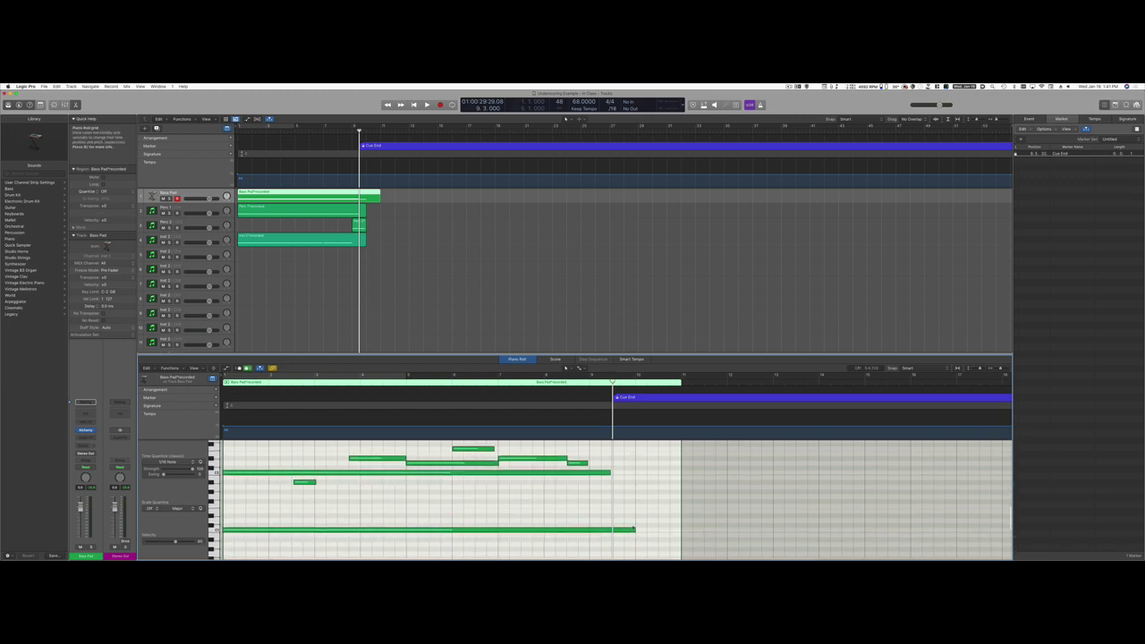
left_click_drag(634, 530, 596, 525)
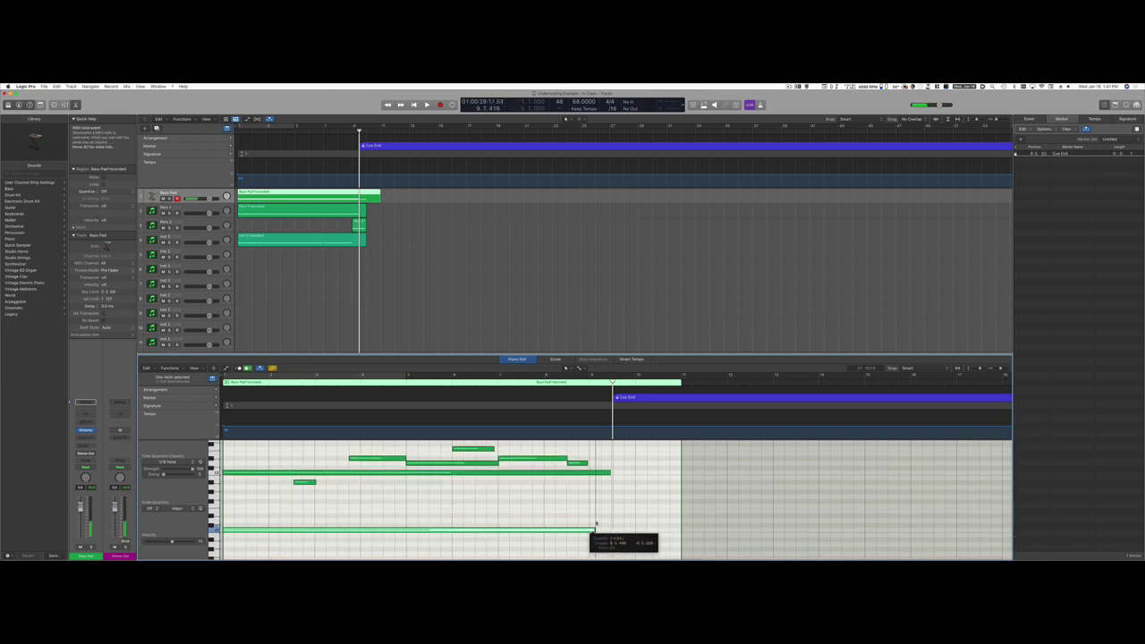
left_click_drag(610, 473, 591, 474)
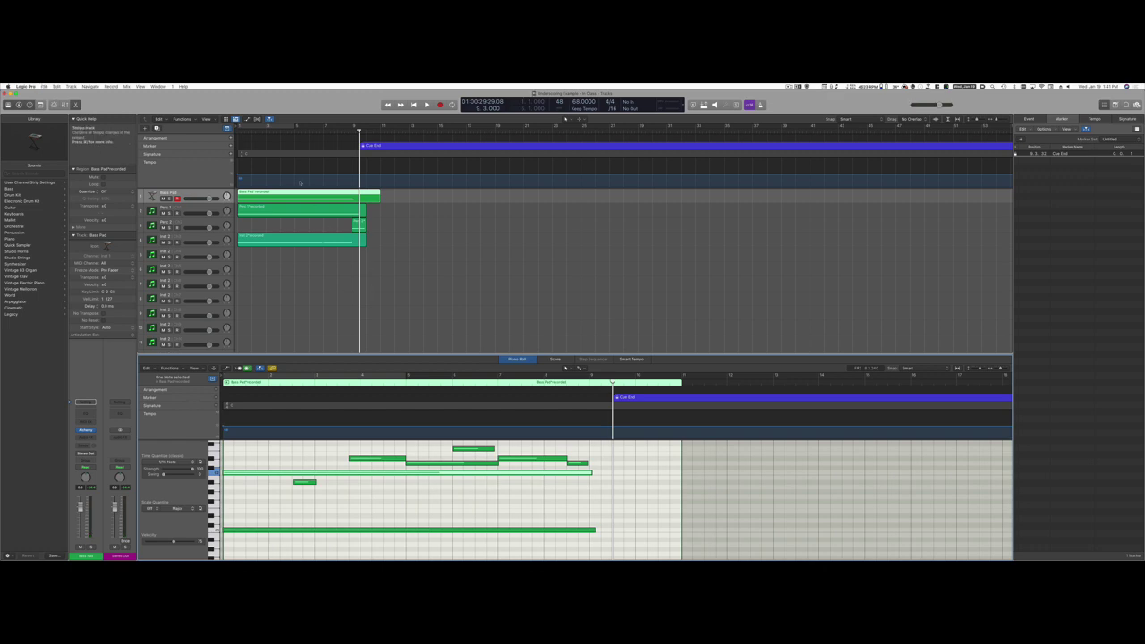
Play the opening of the cue from the project start and select the two sustained Bass Pad notes to check them
key("Return")
key("space")
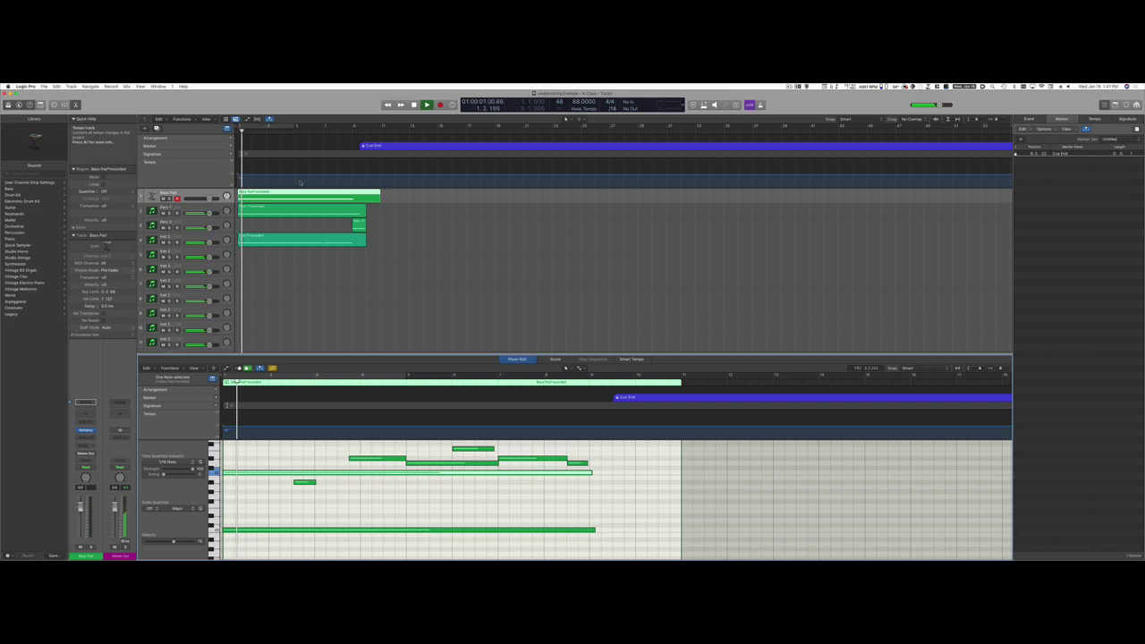
left_click(324, 459)
key("space")
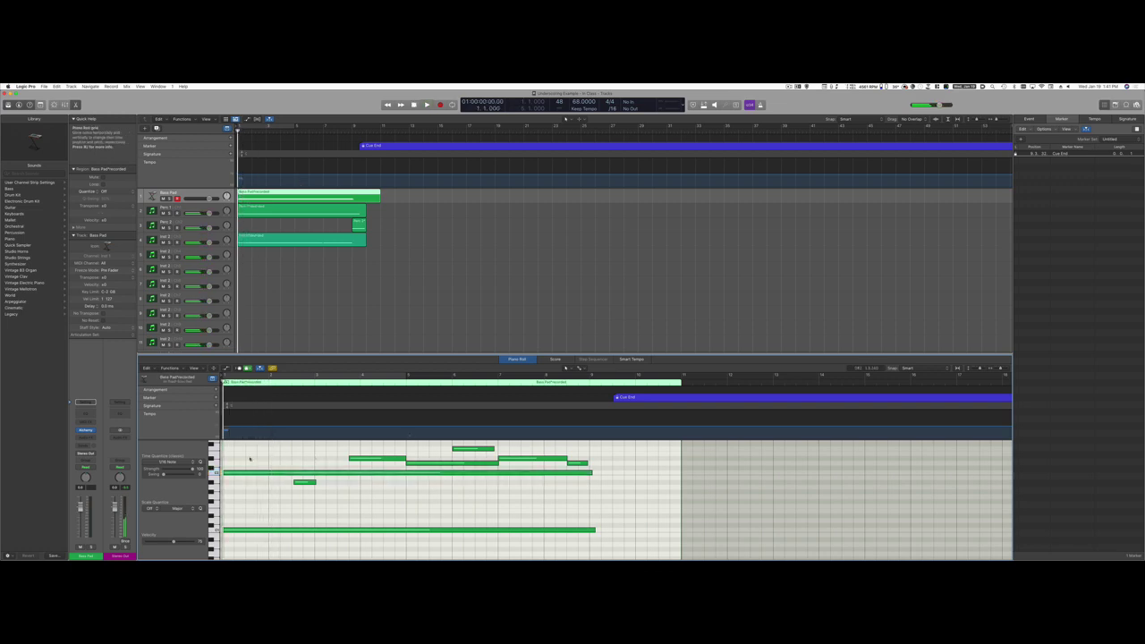
left_click_drag(250, 459, 277, 495)
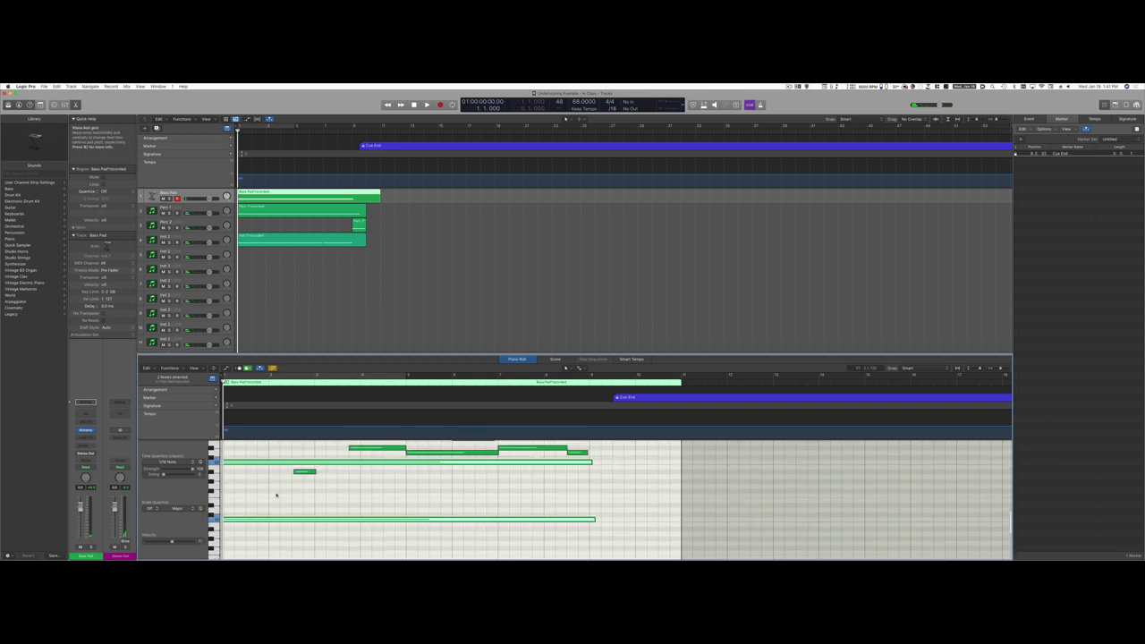
scroll(276, 494, "up", 2)
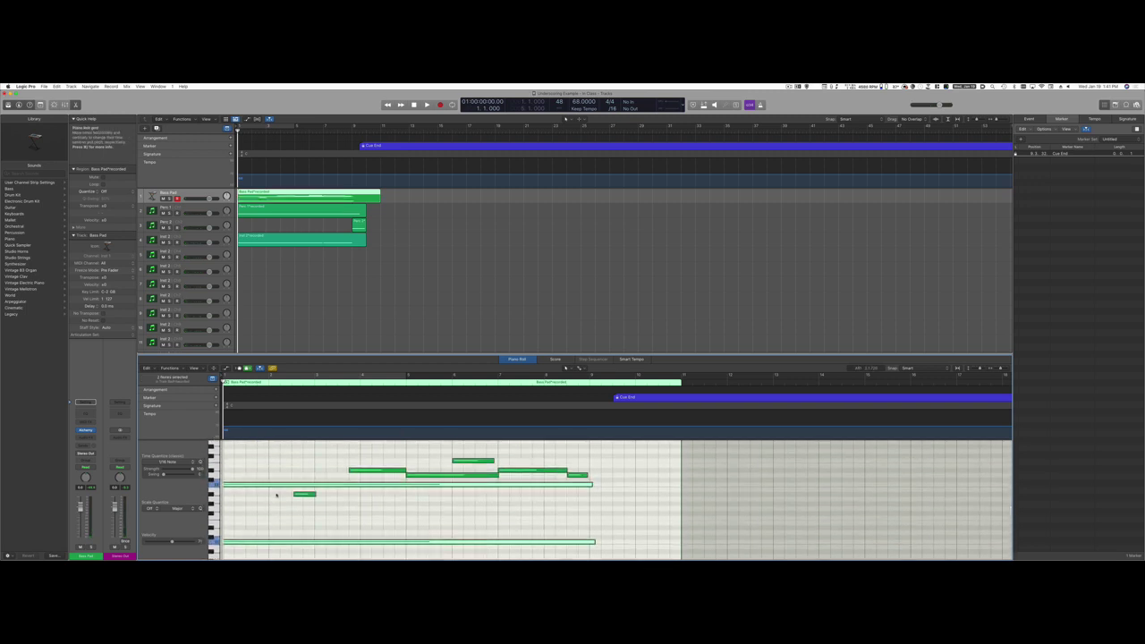
key("space")
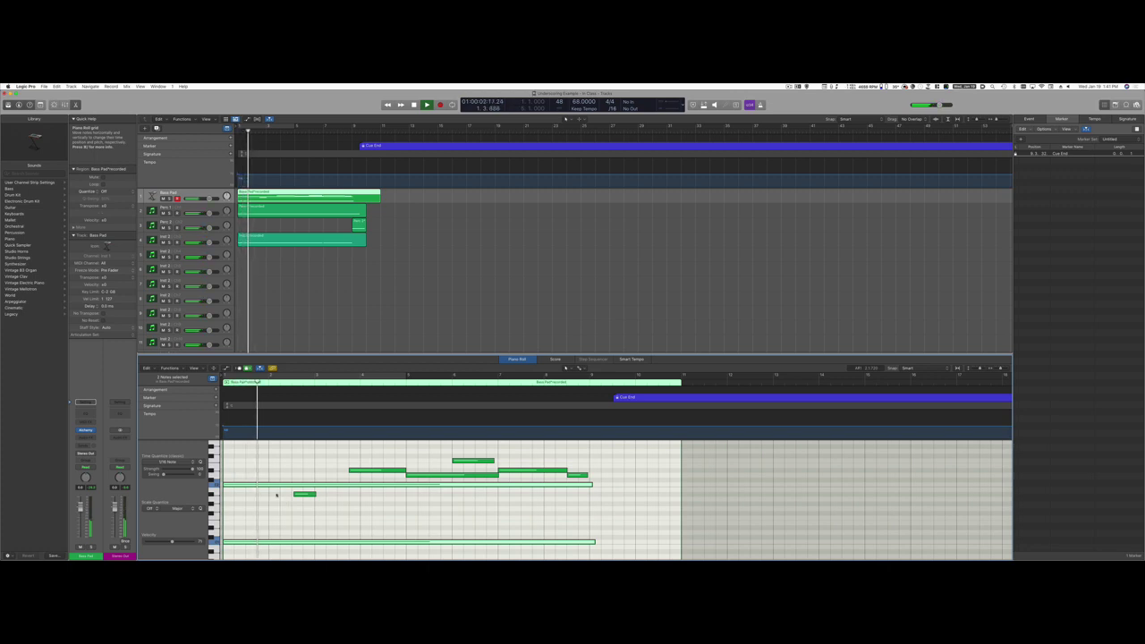
key("space")
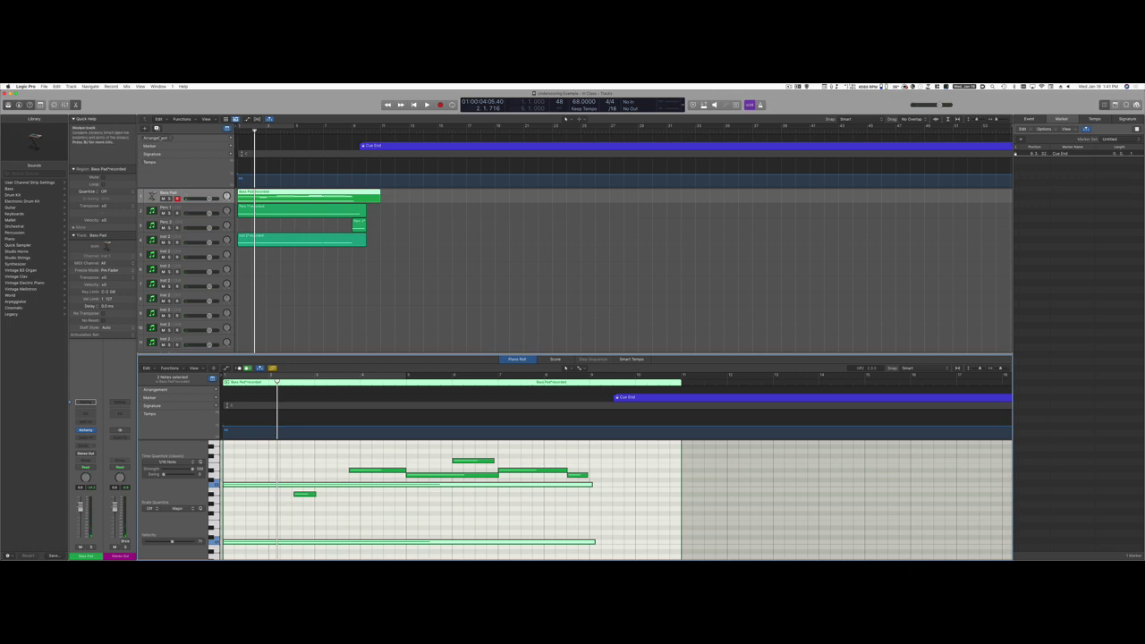
Duplicate the Bass Pad track twice without its region and rename the first duplicate Pad
left_click(156, 128)
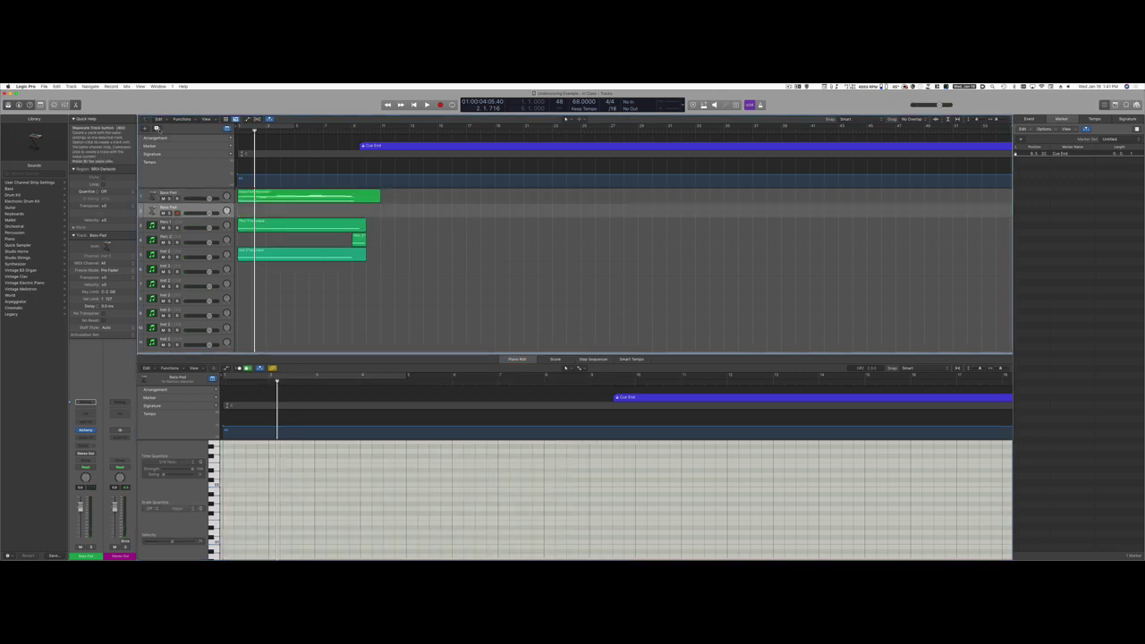
left_click(157, 128)
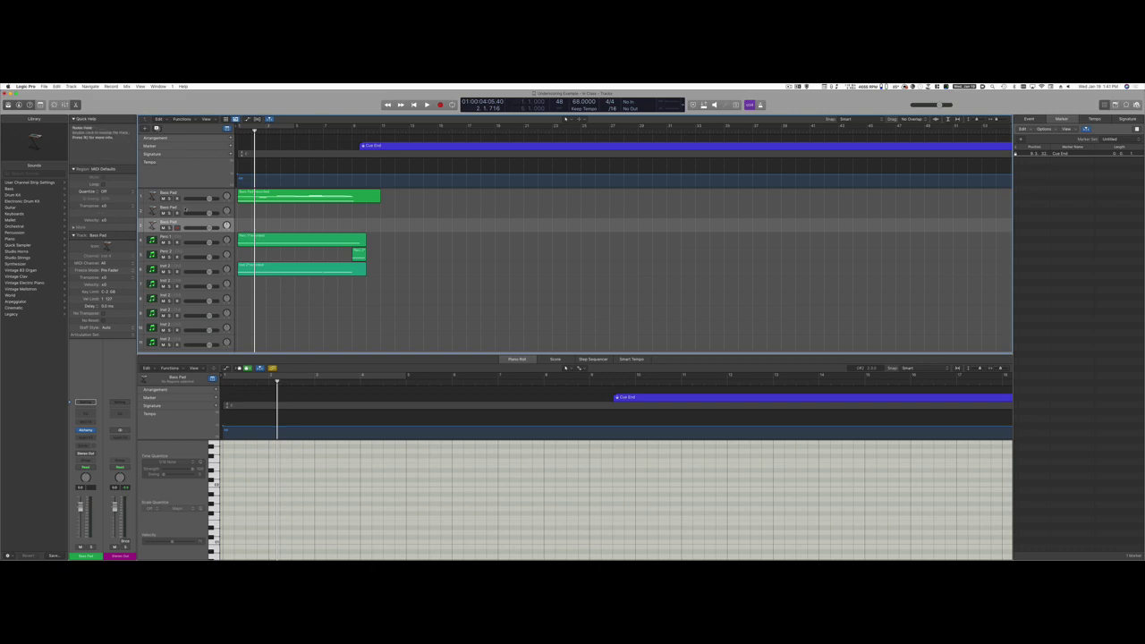
left_click(186, 209)
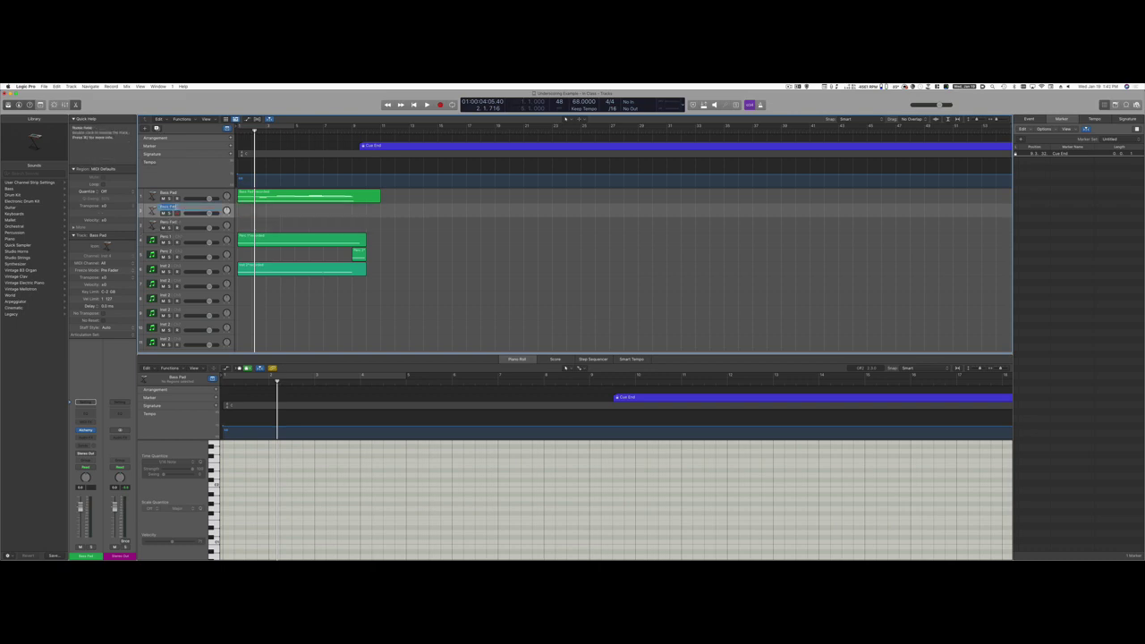
type("Kit")
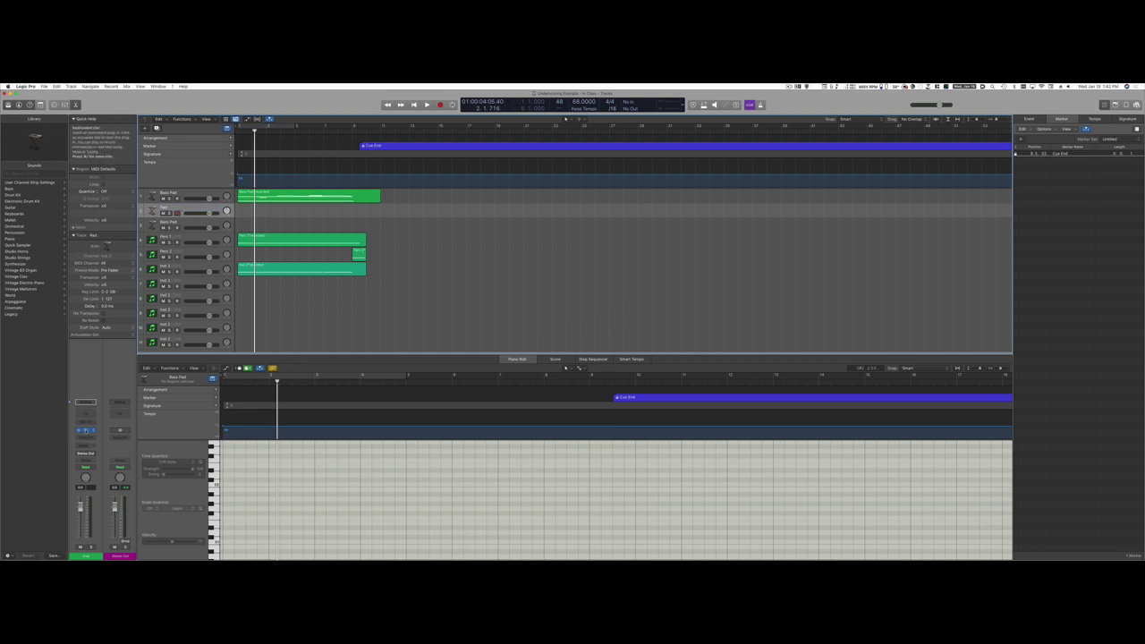
Open Alchemy on the Pad track, clear the Orchestral genre filter and load the Cosmic Waves preset
left_click(85, 431)
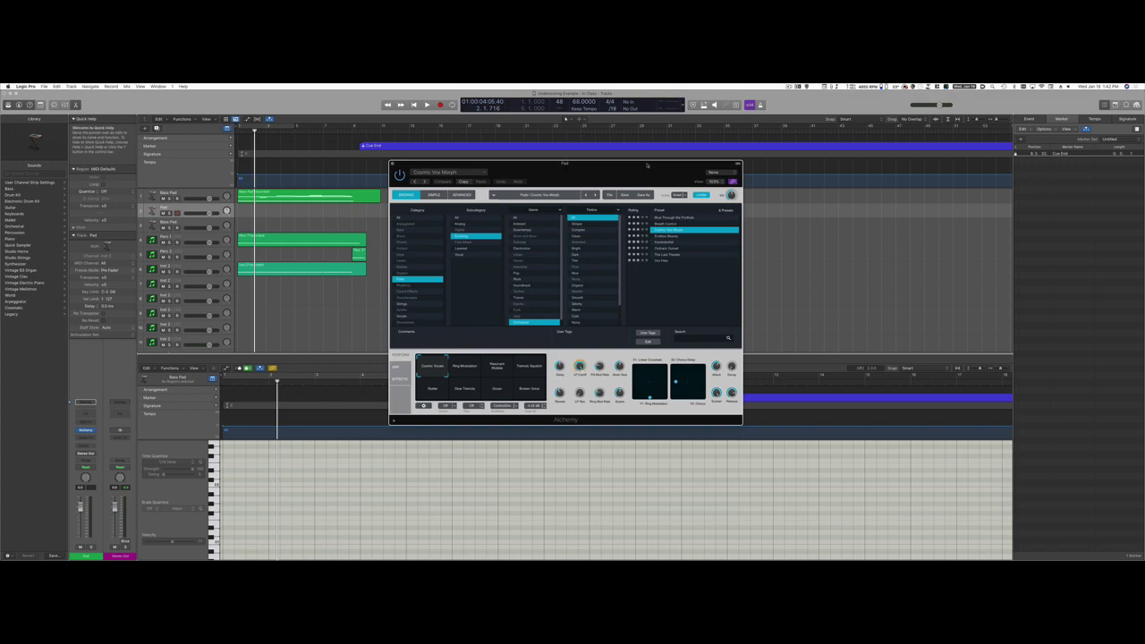
left_click_drag(647, 165, 625, 166)
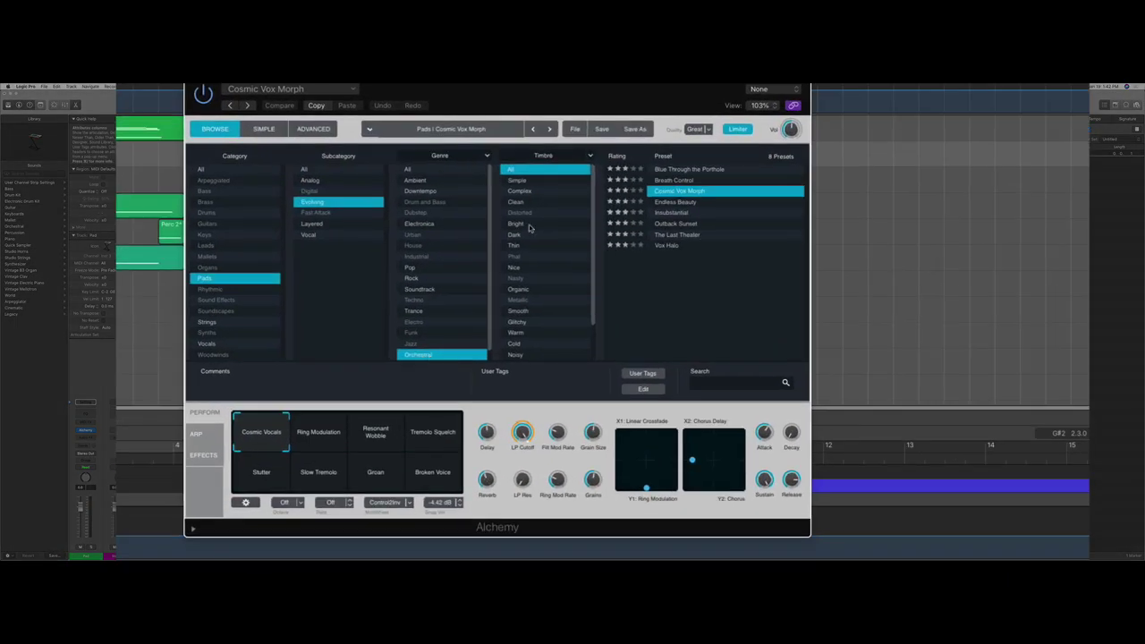
left_click(421, 357)
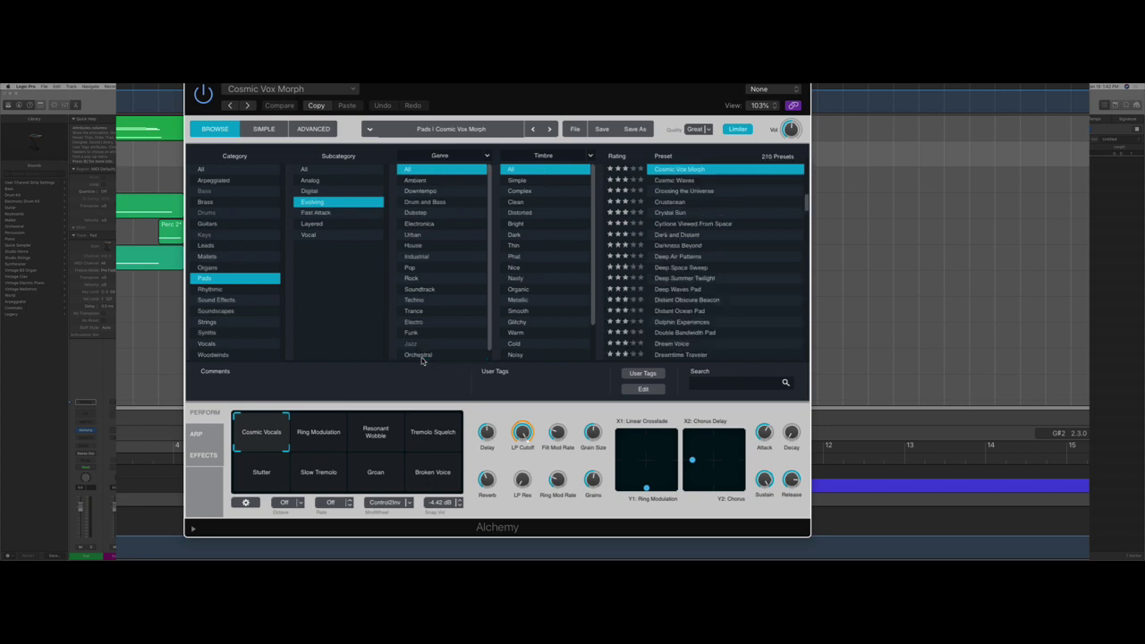
left_click(695, 182)
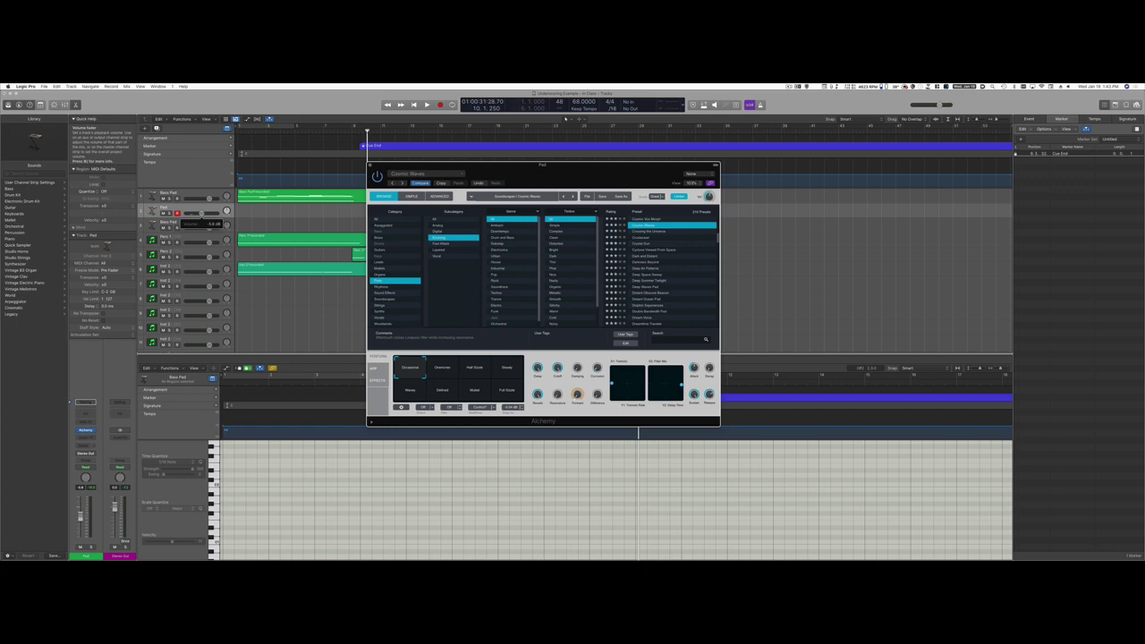
Record the Pad part from about bar 3 through the Cue End marker and review its notes in the piano roll
left_click(192, 216)
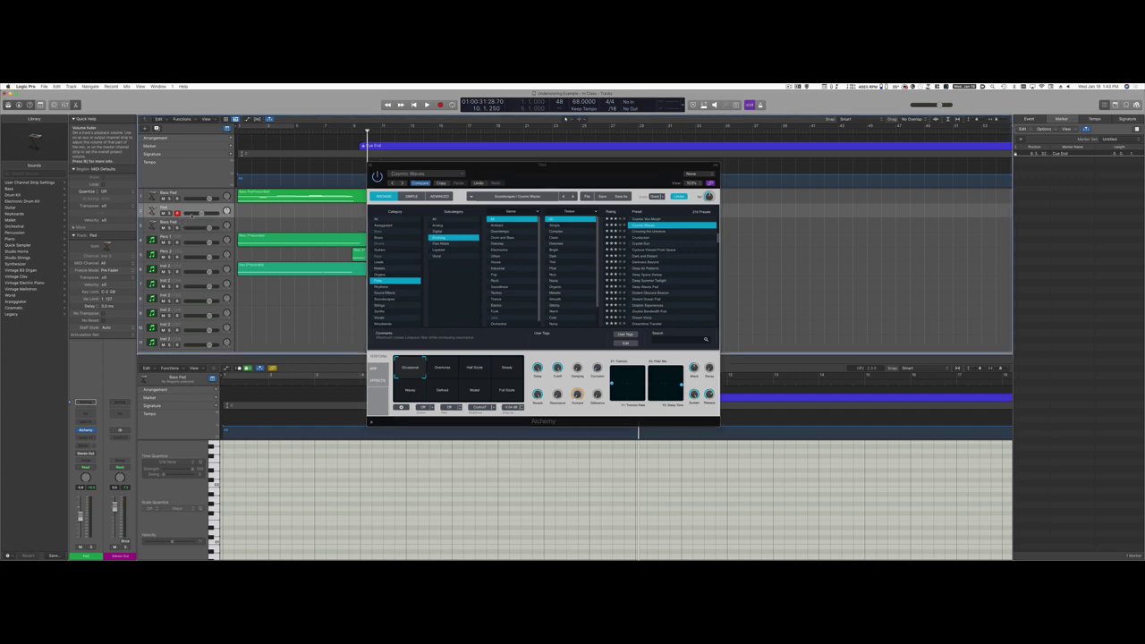
key("Return")
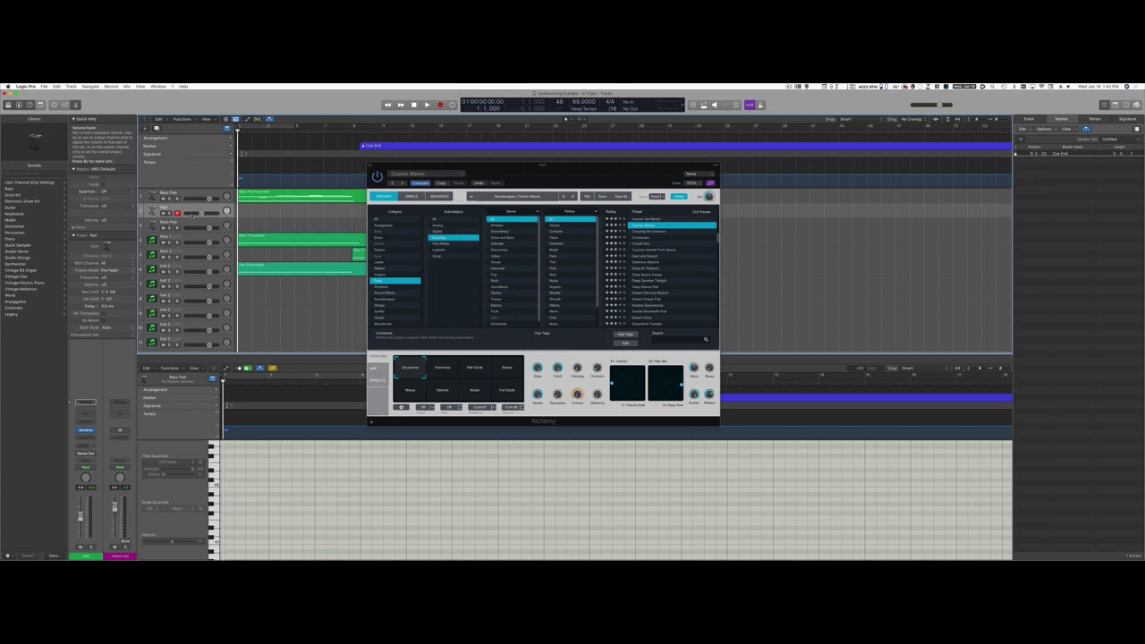
key("space")
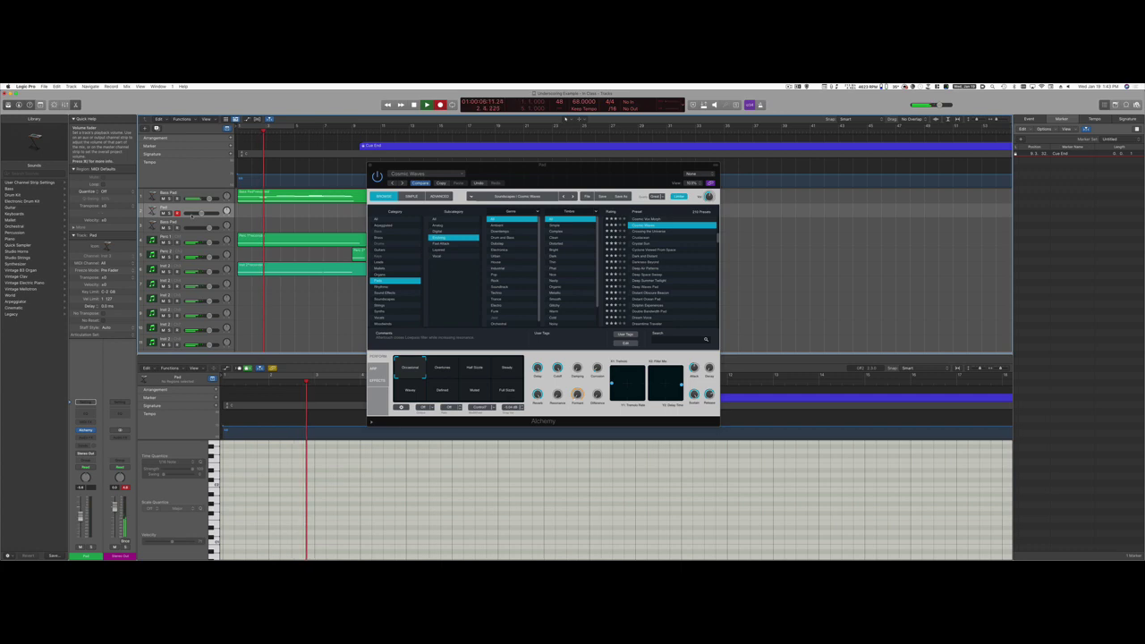
key("r")
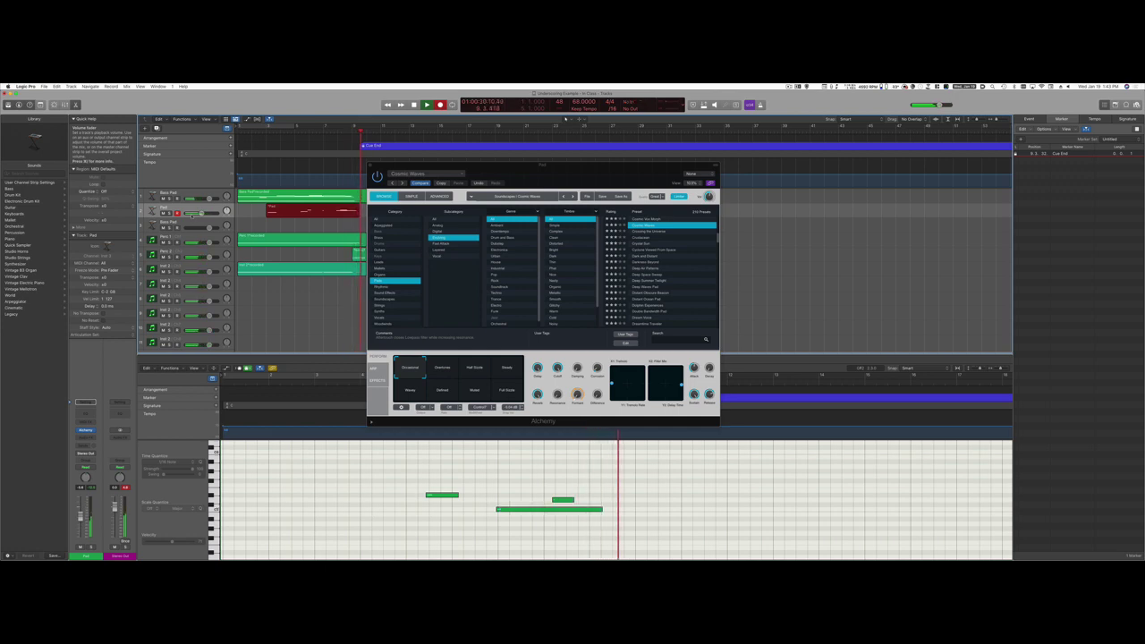
key("space")
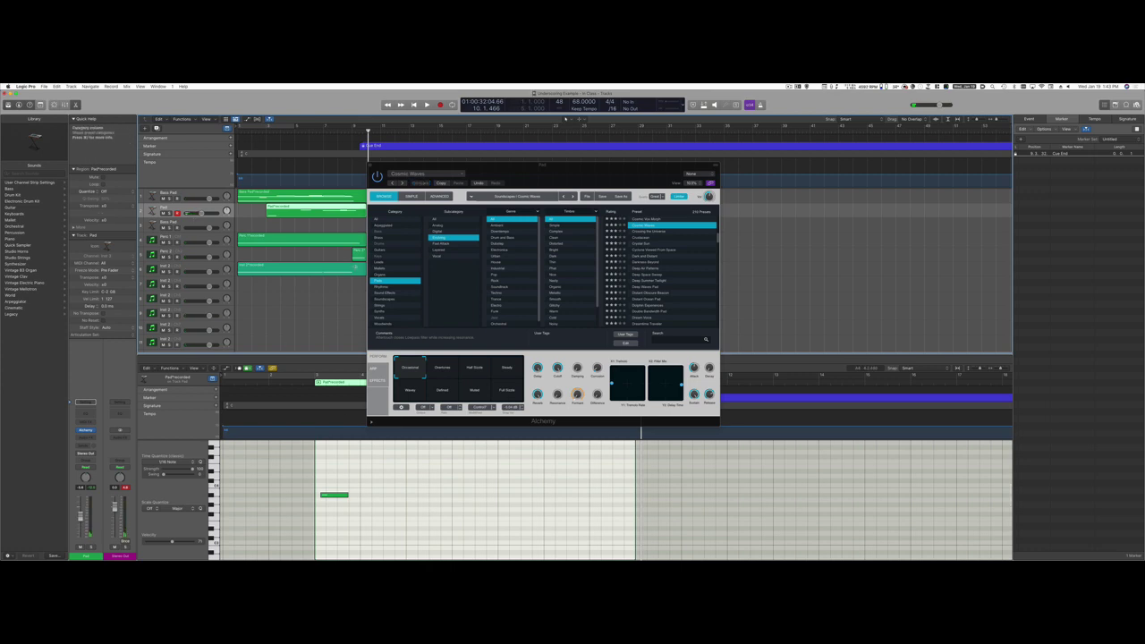
left_click_drag(554, 165, 635, 182)
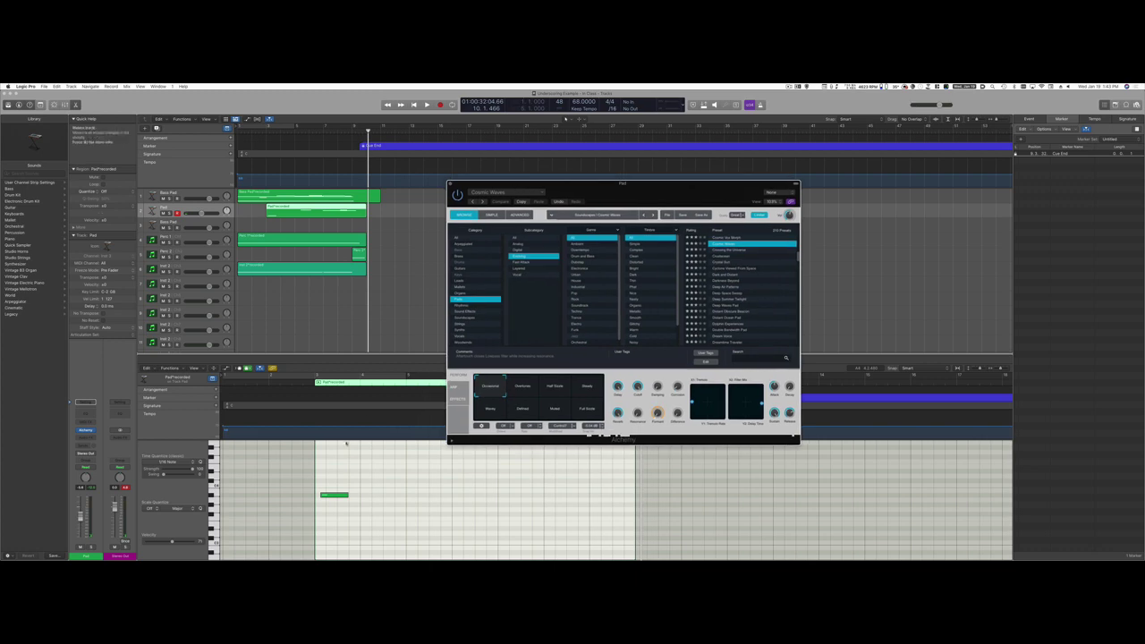
scroll(347, 443, "up", 5)
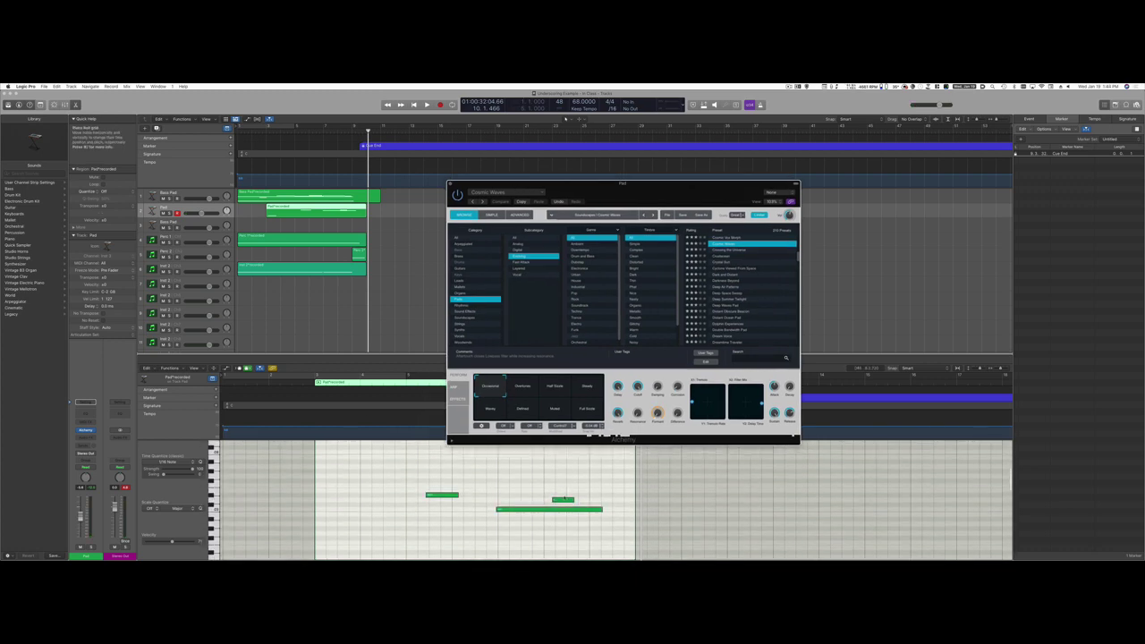
left_click(562, 499)
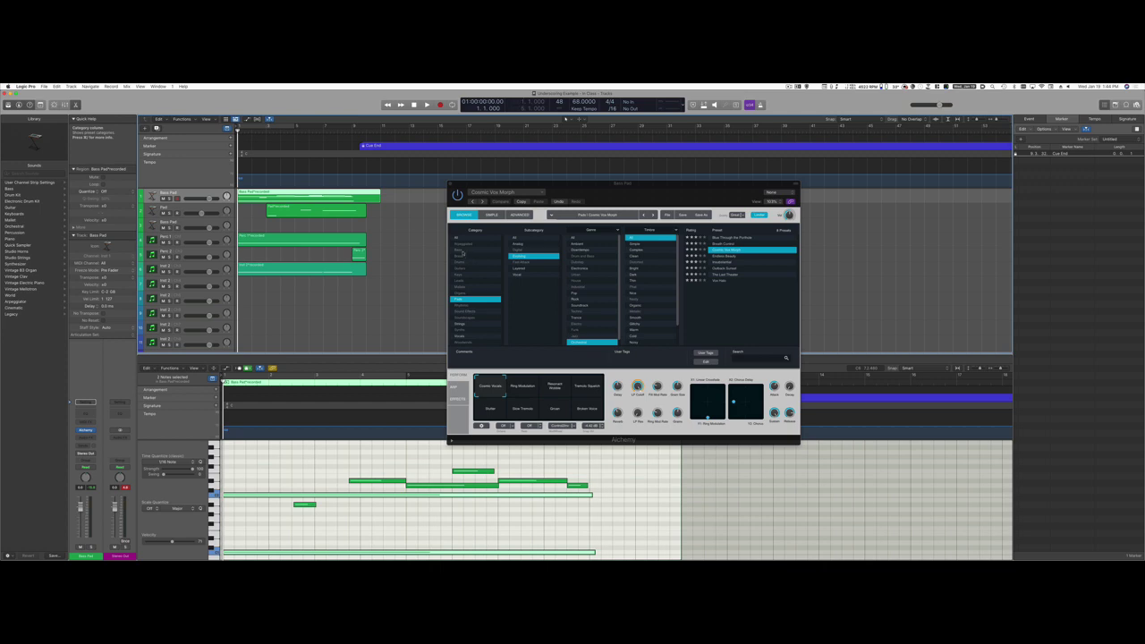
Rename the remaining Bass Pad duplicate Bass and load the 80s FM Bass Attack preset from Alchemy's Bass category on it
left_click(463, 250)
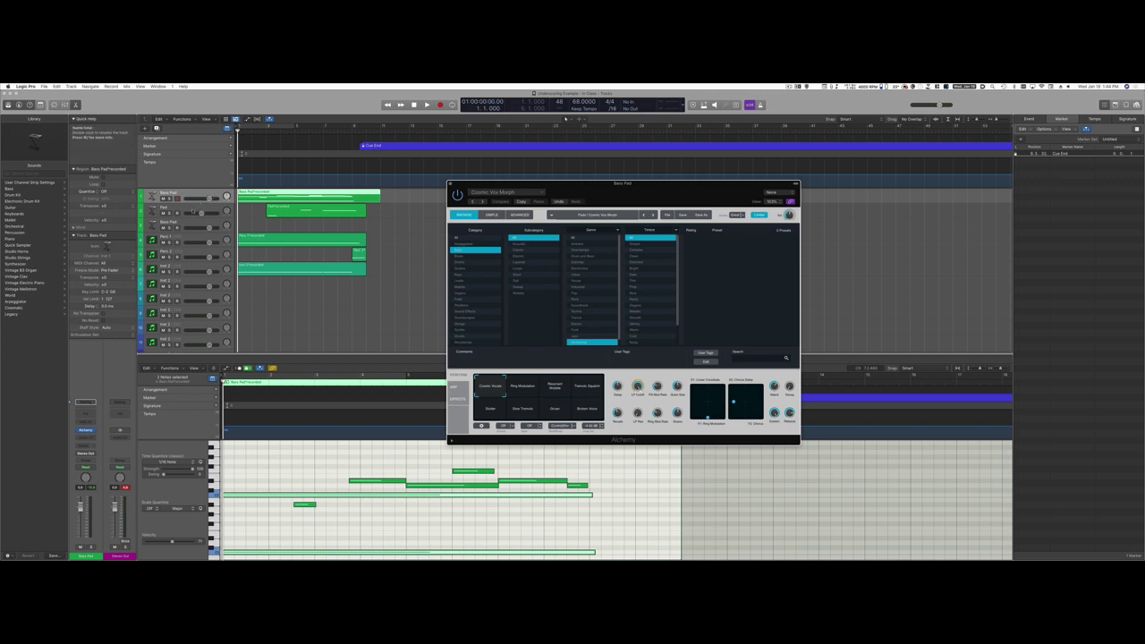
left_click(187, 225)
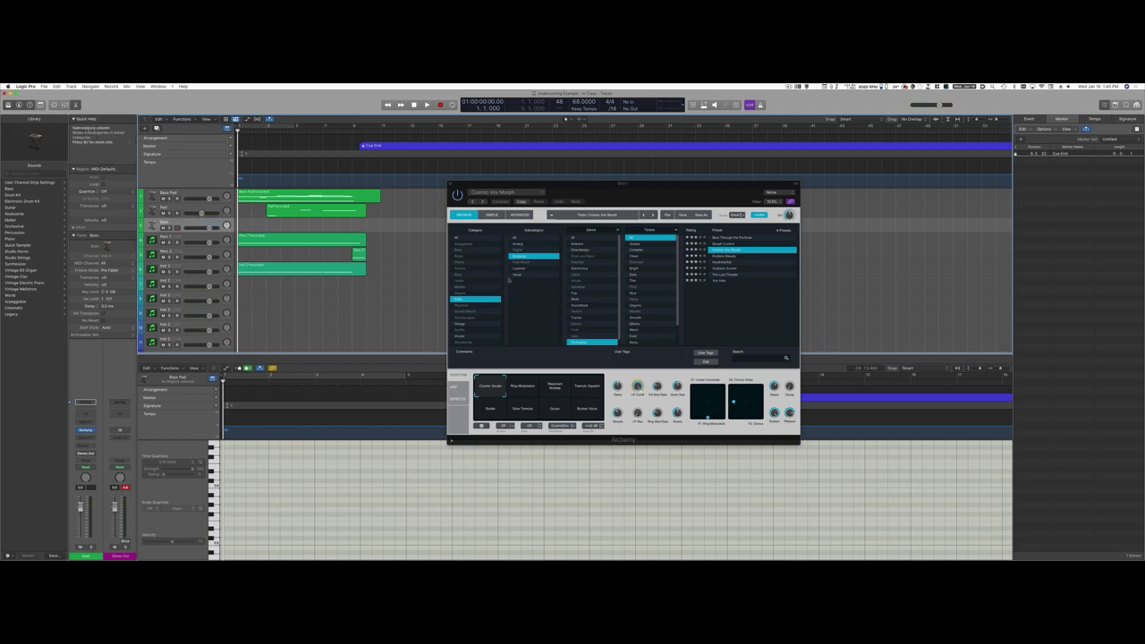
left_click(472, 249)
left_click(726, 275)
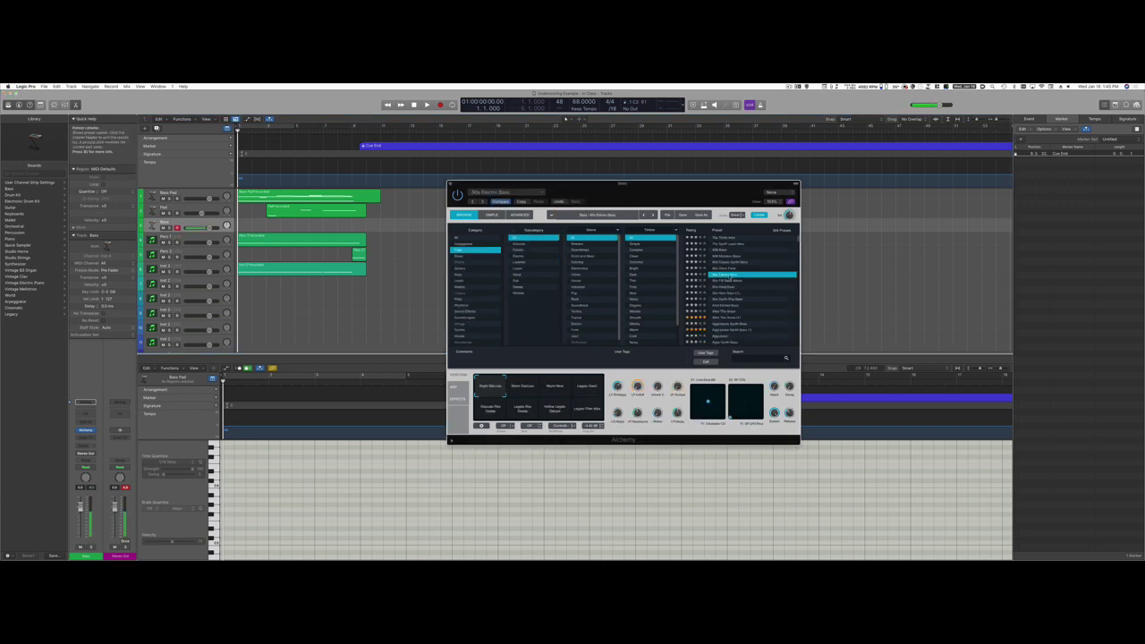
left_click(728, 282)
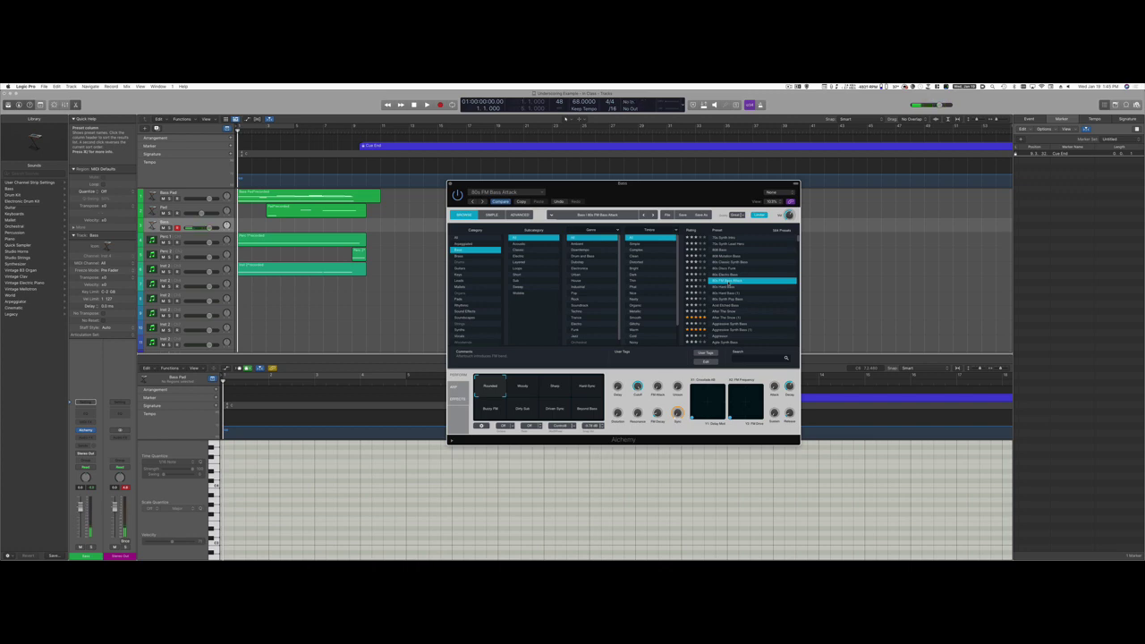
Record the Bass part through the cue and quantize all its notes to 1/16 Note at strength 80, checking it in playback
key("r")
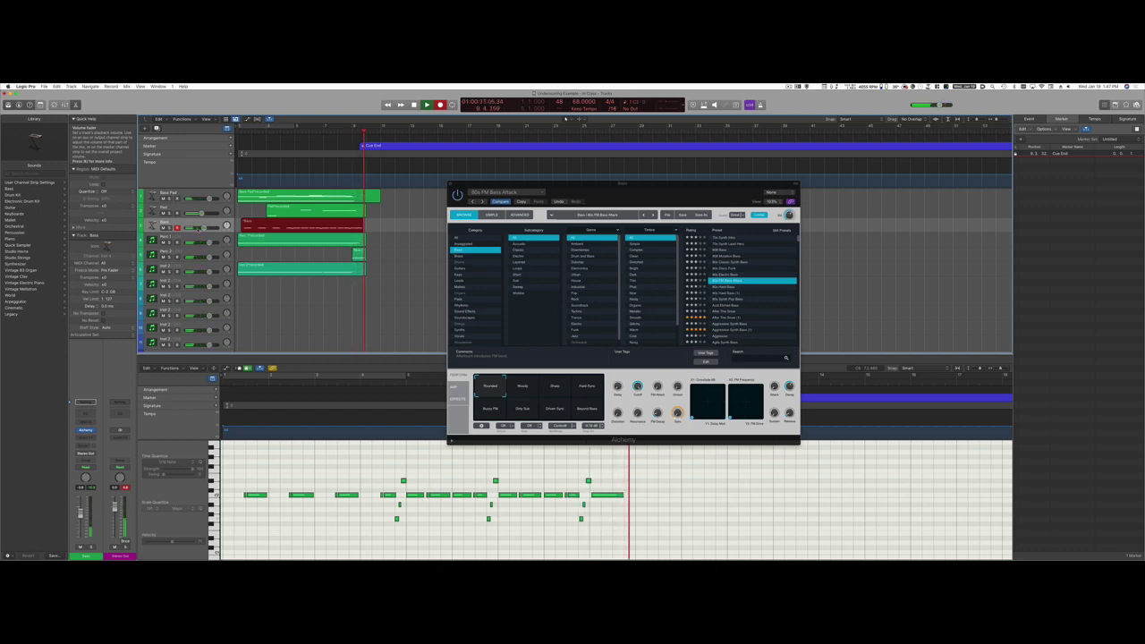
key("space")
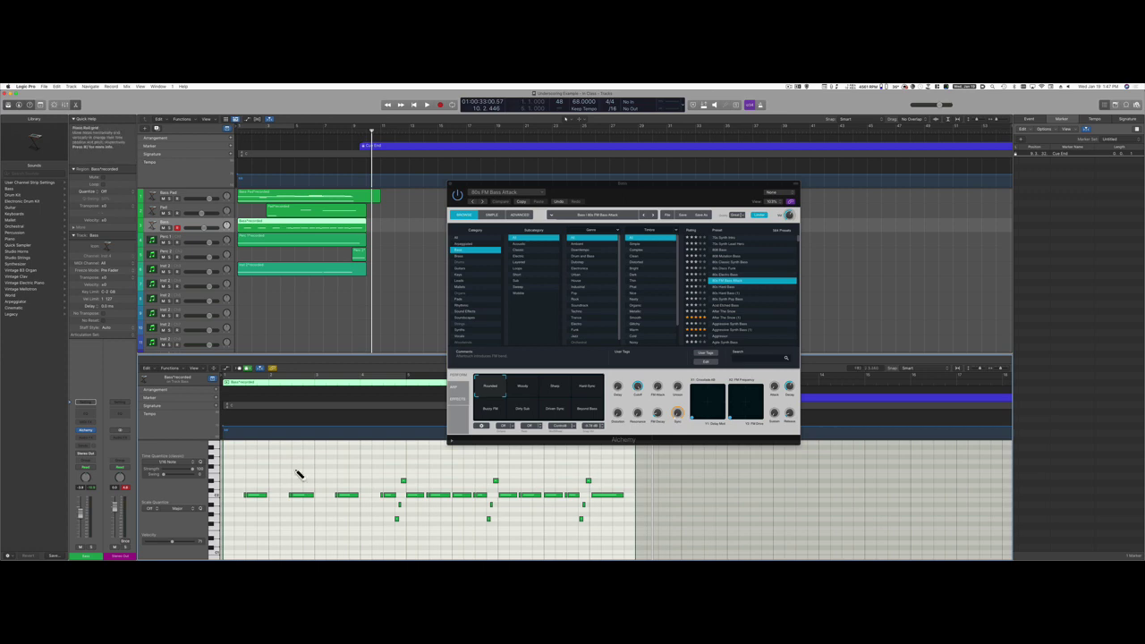
key("super+a")
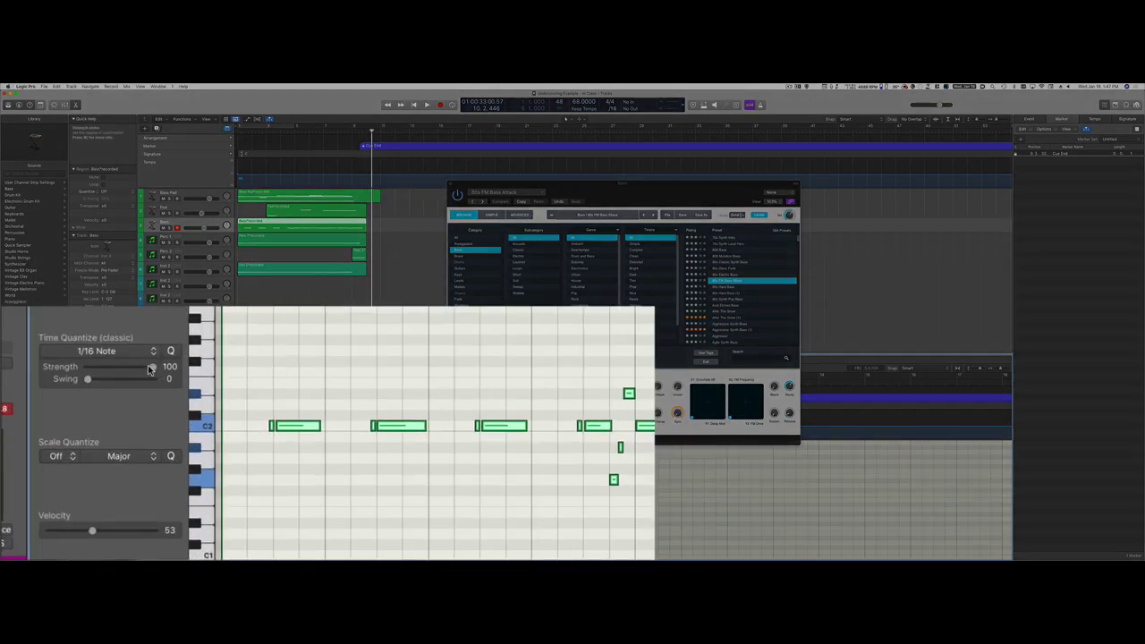
left_click_drag(151, 373, 131, 372)
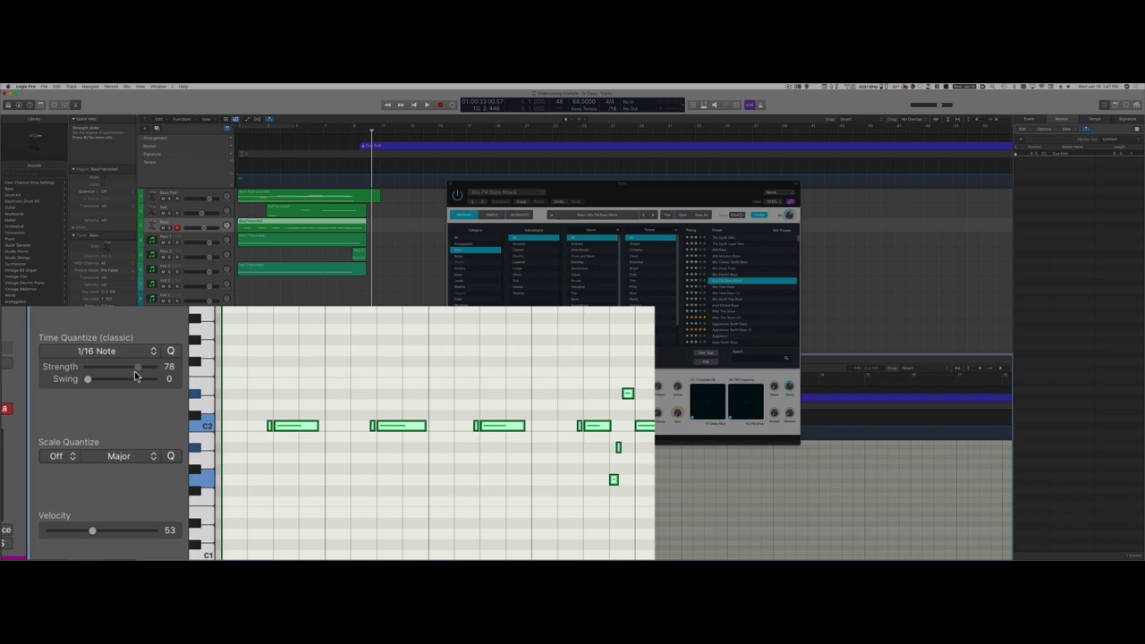
left_click(332, 367)
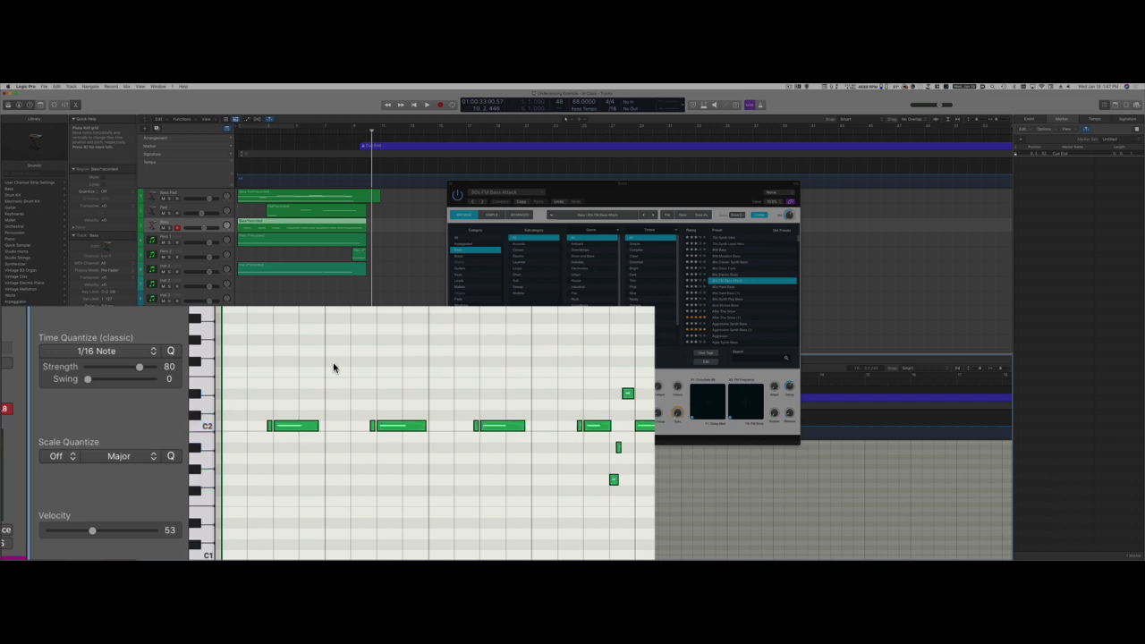
key("Return")
key("space")
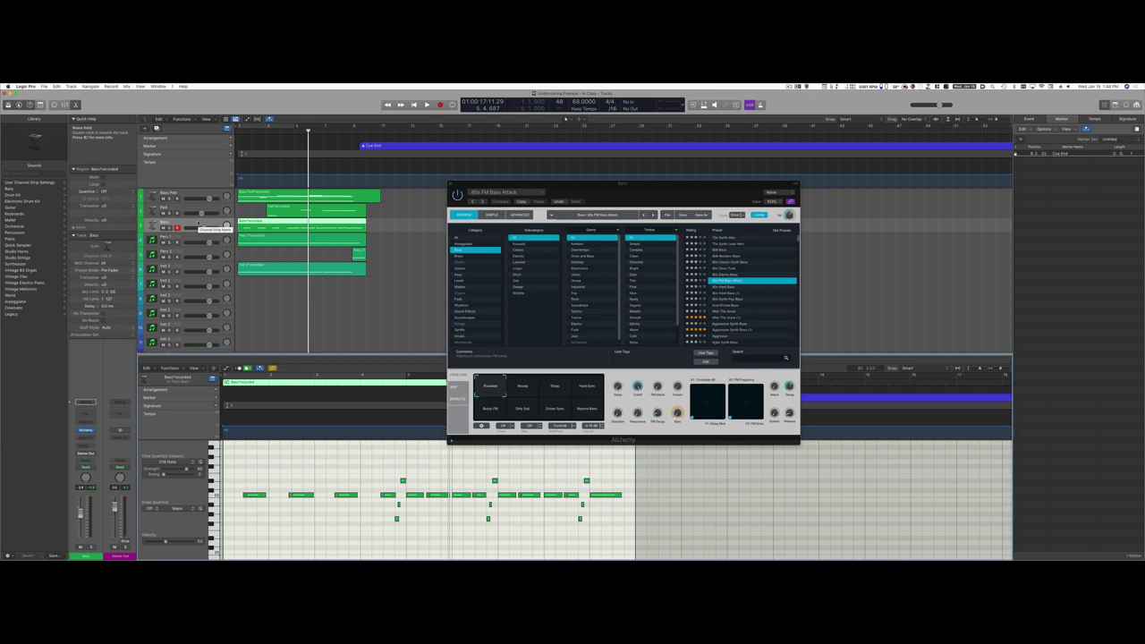
Insert a stereo Ensemble modulation effect on the Bass channel strip after Alchemy
left_click(93, 438)
mouse_move(89, 508)
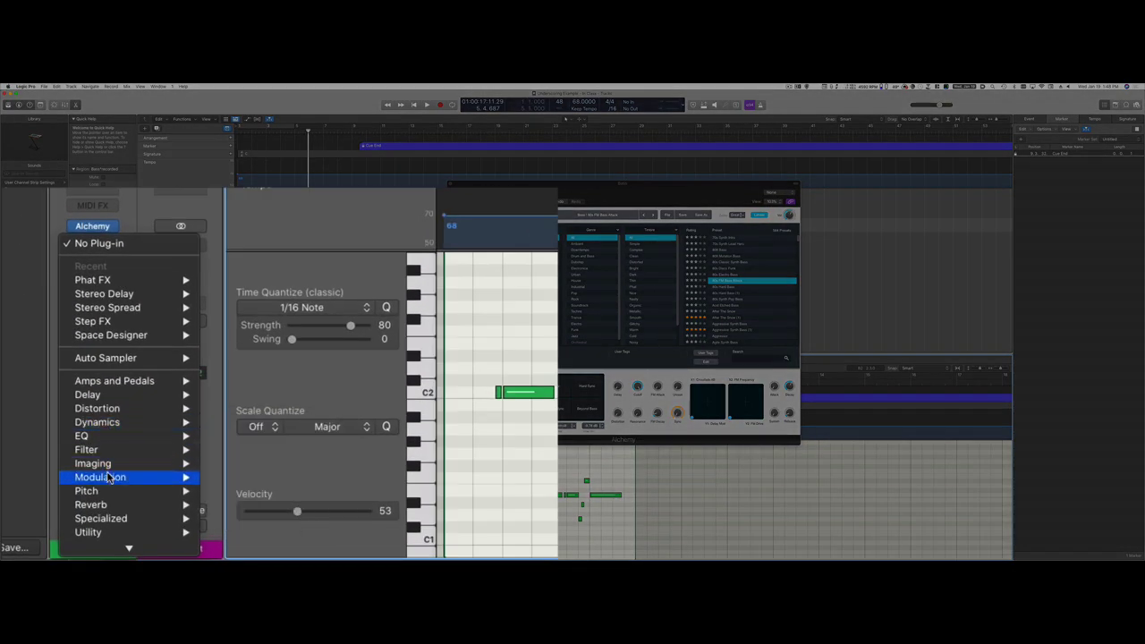
mouse_move(108, 479)
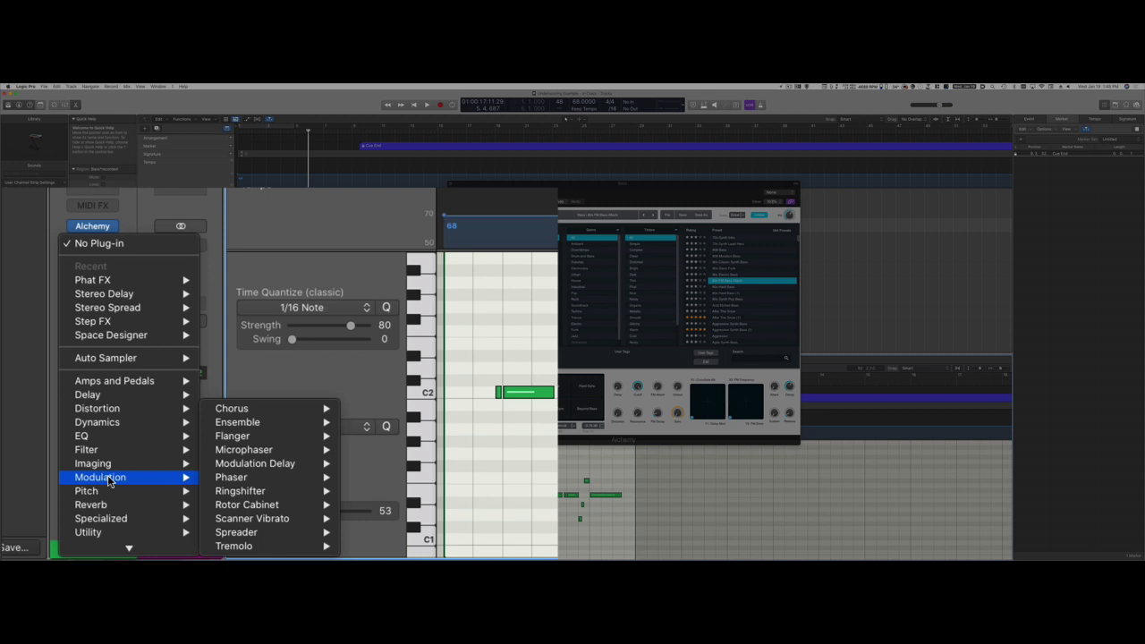
mouse_move(272, 471)
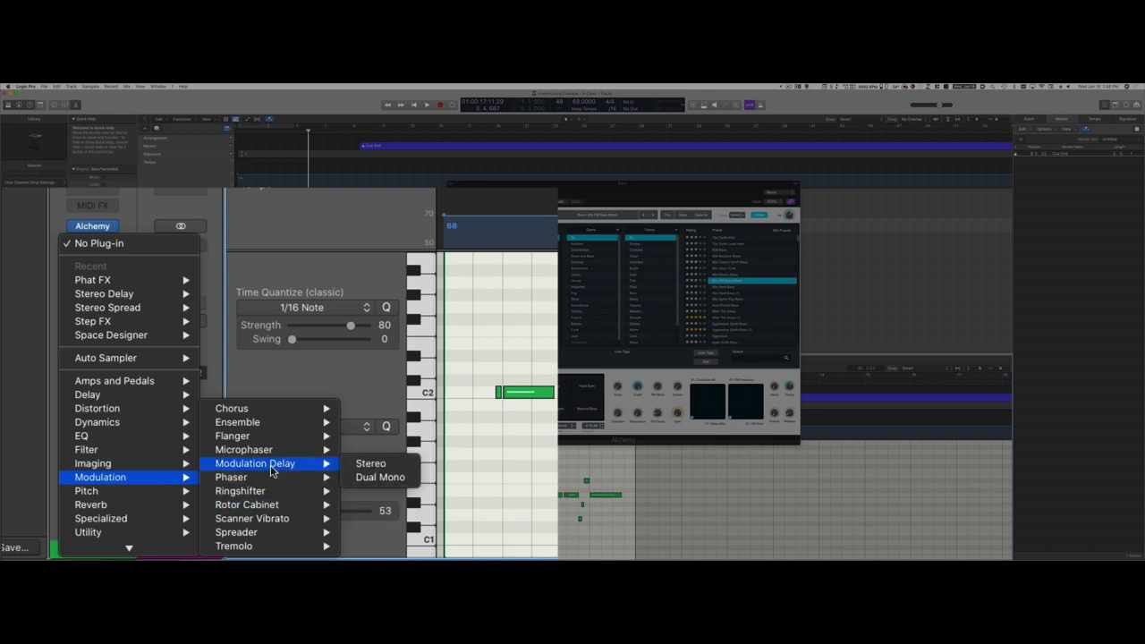
mouse_move(277, 427)
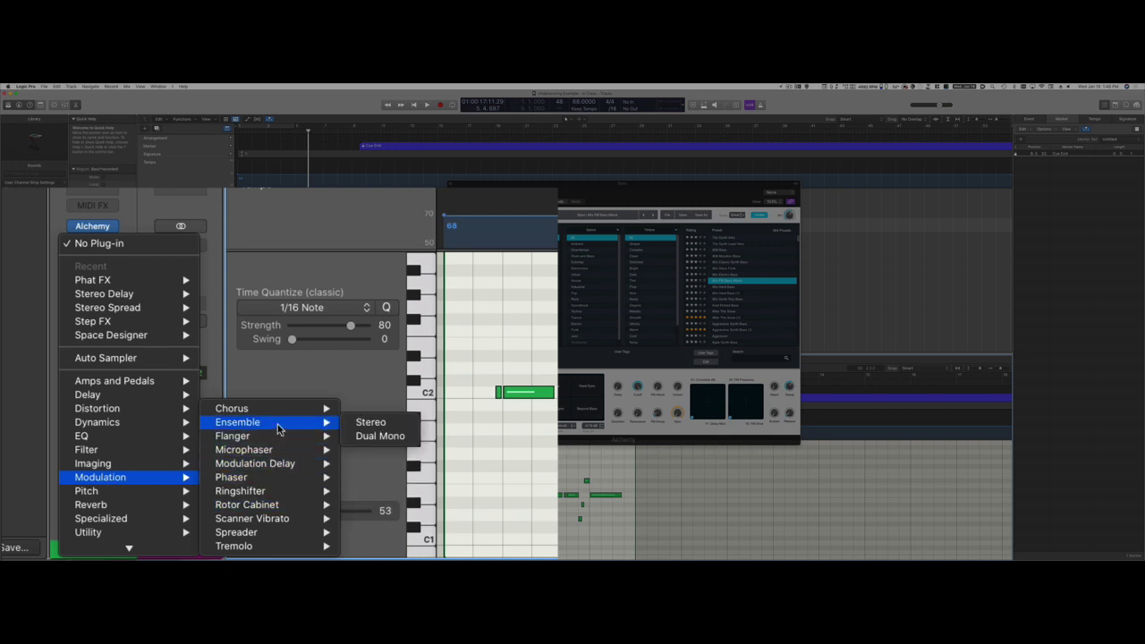
left_click(401, 423)
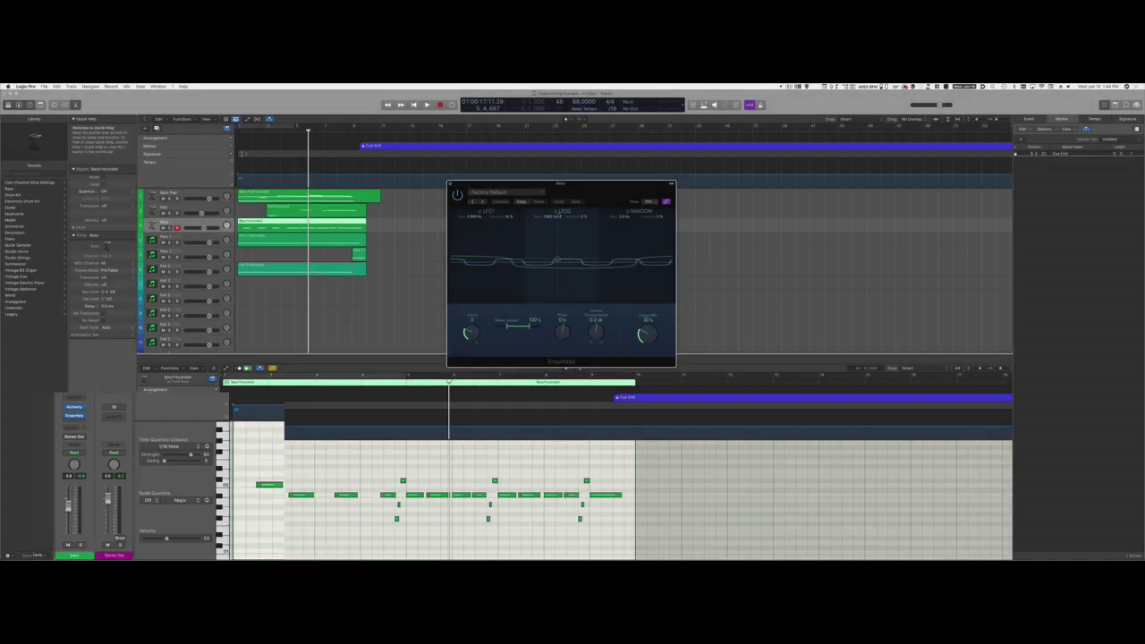
Load the Rich Modulation preset in the Bass track's Ensemble effect while playing back the cue
key("space")
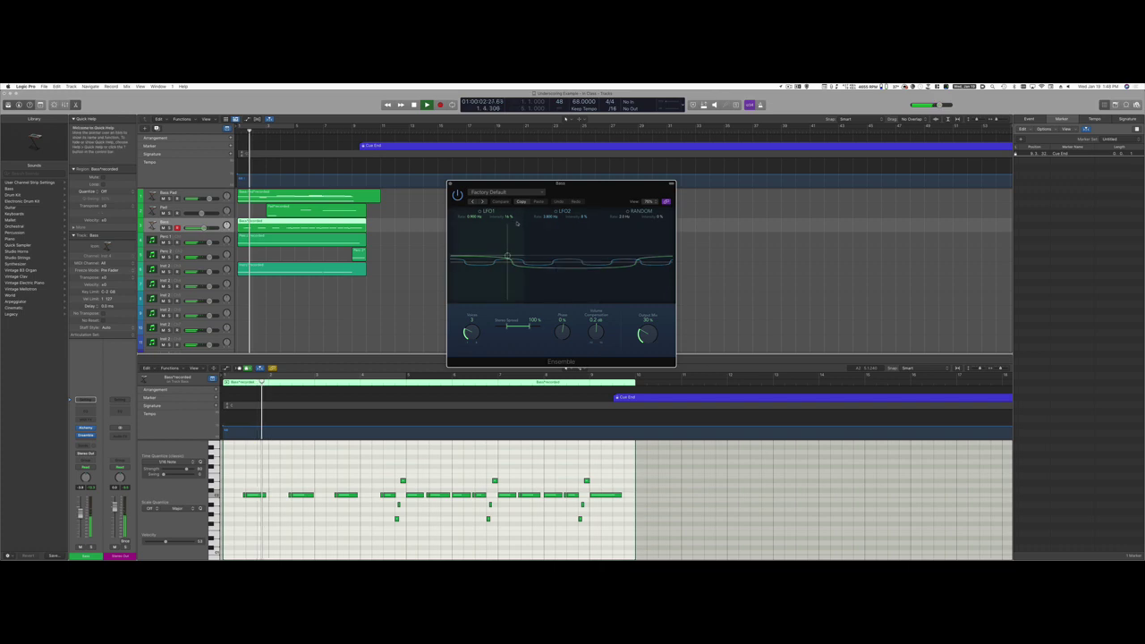
left_click(541, 194)
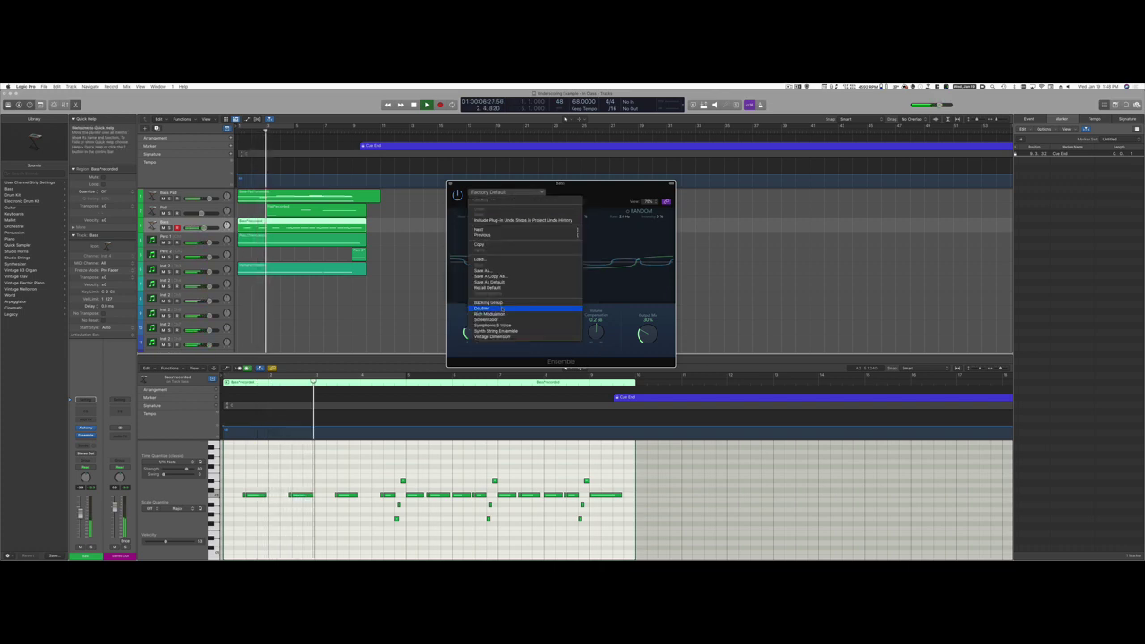
left_click(522, 314)
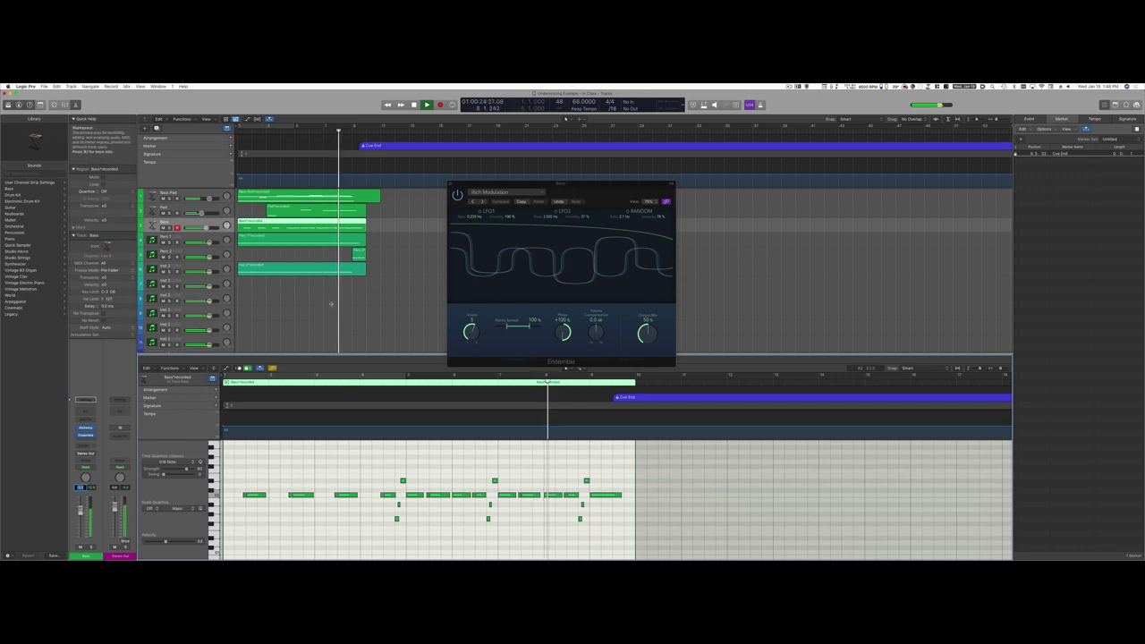
left_click(330, 303)
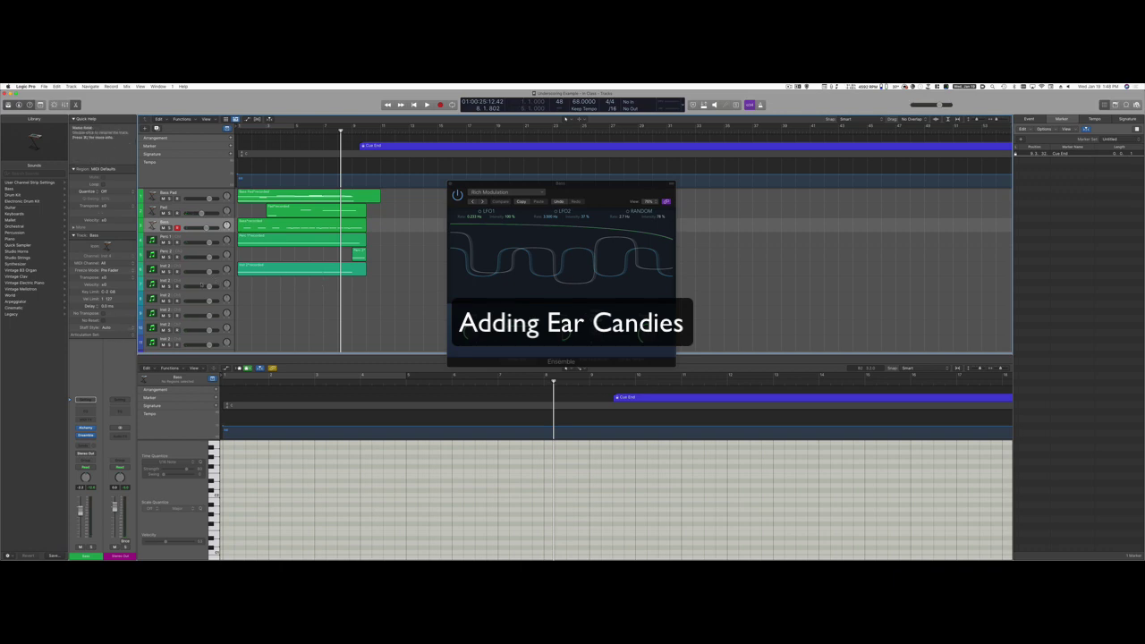
Load The Giant - Cinematic from The Giant library into the Kontakt instance used by the percussion tracks
left_click(301, 238)
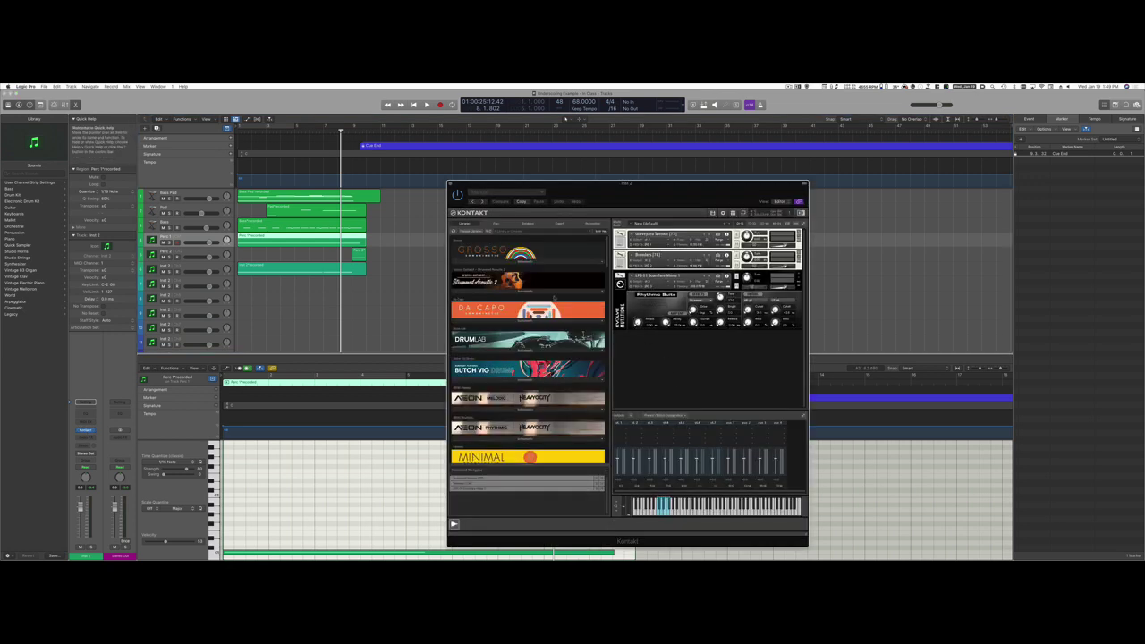
scroll(555, 297, "down", 5)
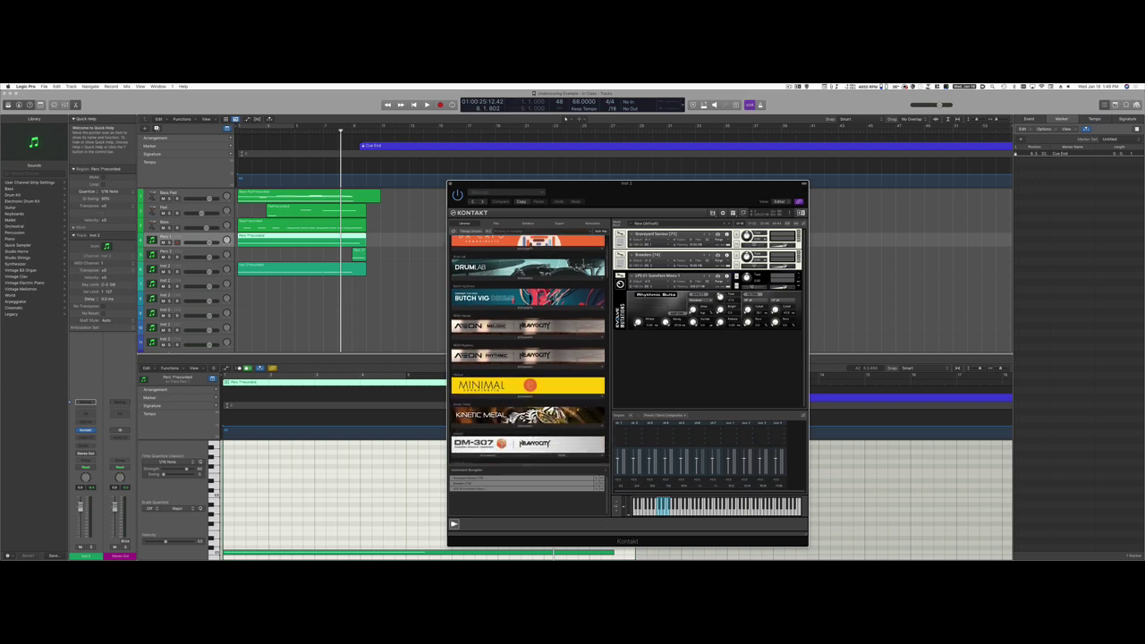
scroll(555, 297, "down", 5)
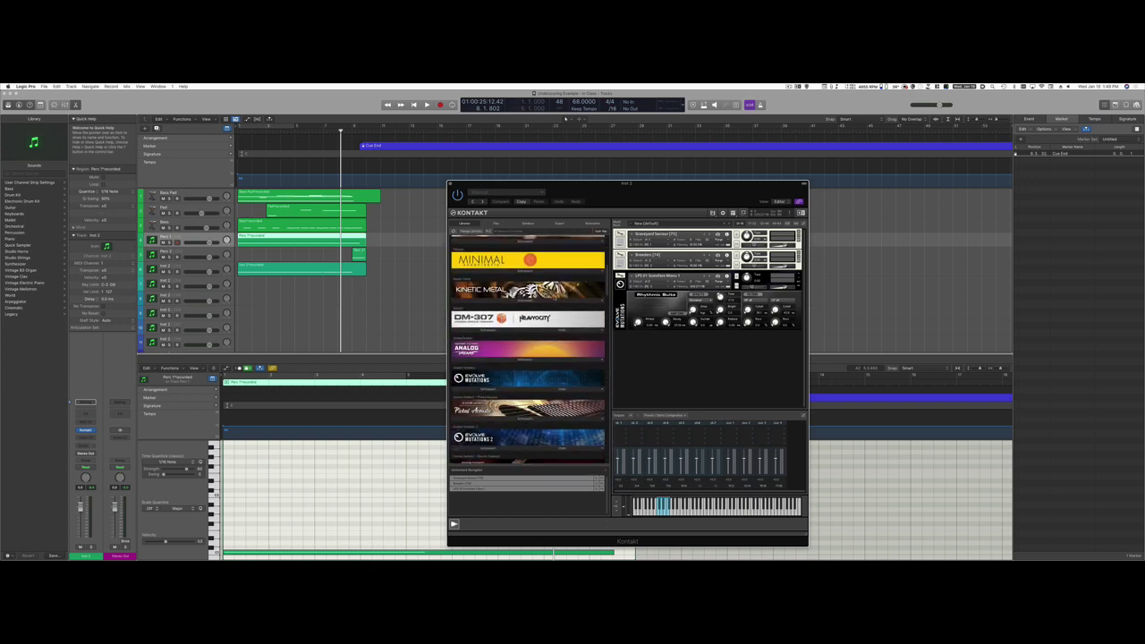
scroll(554, 297, "down", 5)
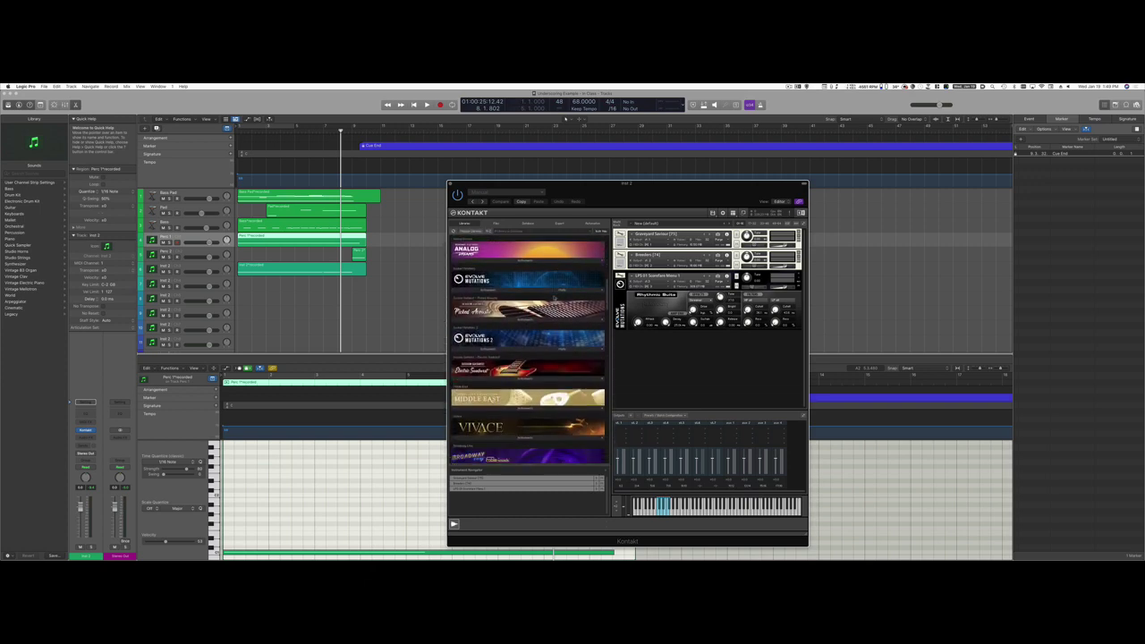
scroll(554, 298, "down", 10)
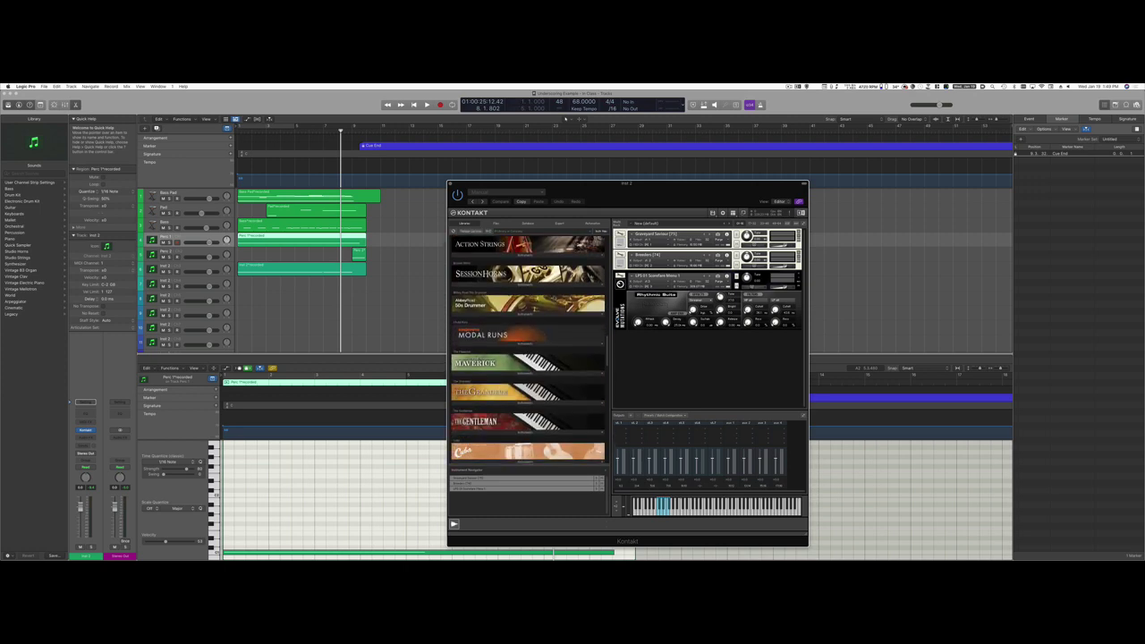
scroll(554, 298, "down", 3)
scroll(554, 298, "down", 5)
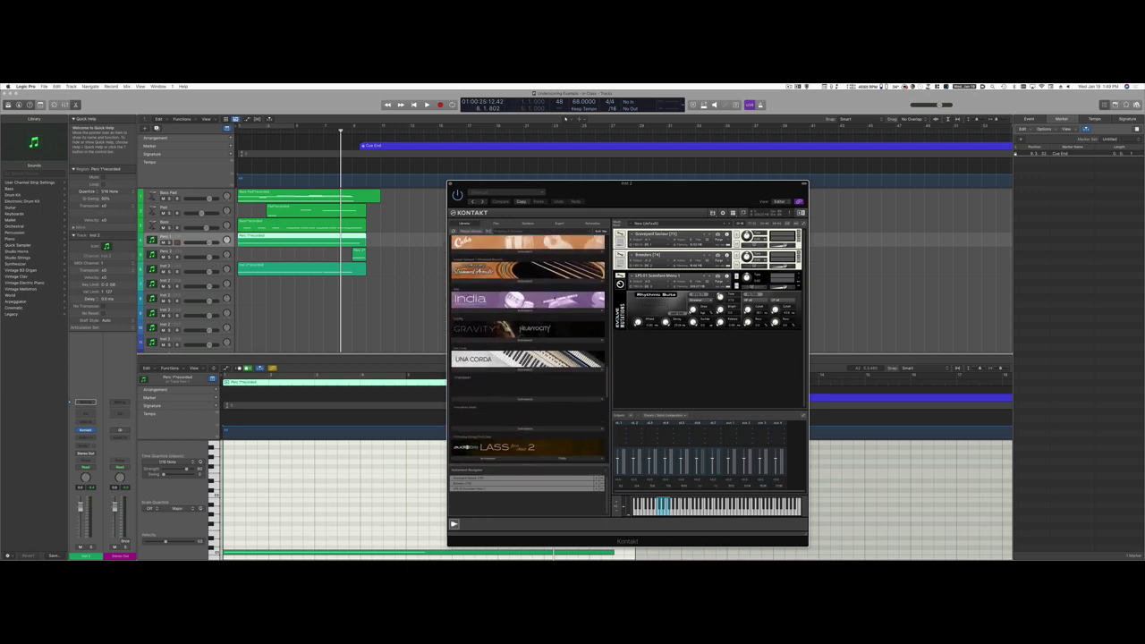
scroll(554, 304, "down", 5)
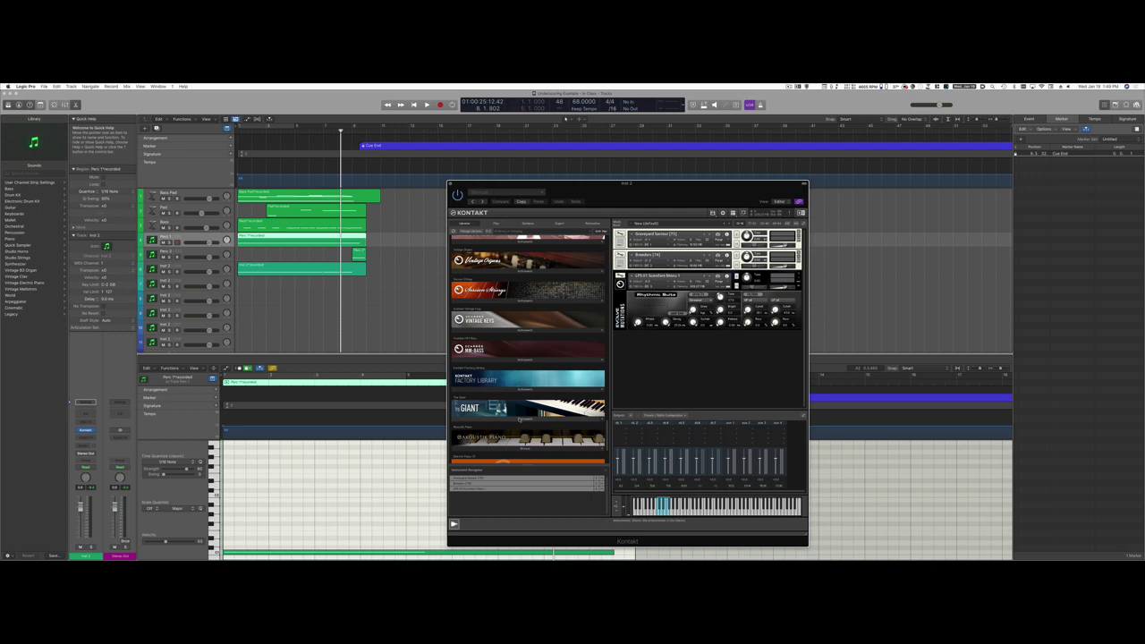
left_click(519, 419)
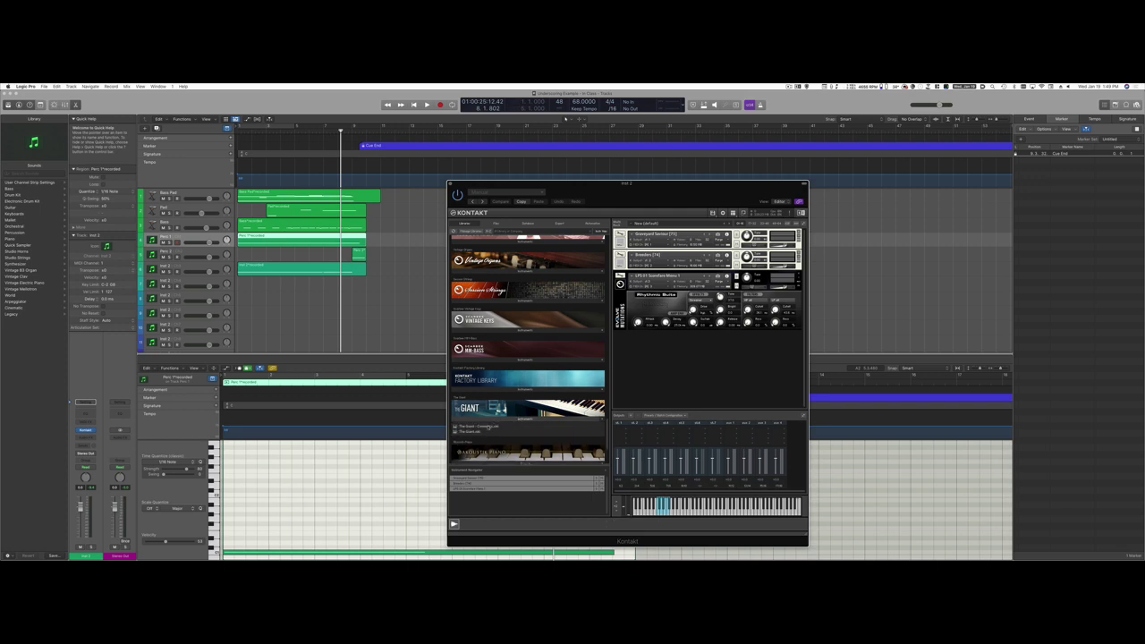
double_click(489, 427)
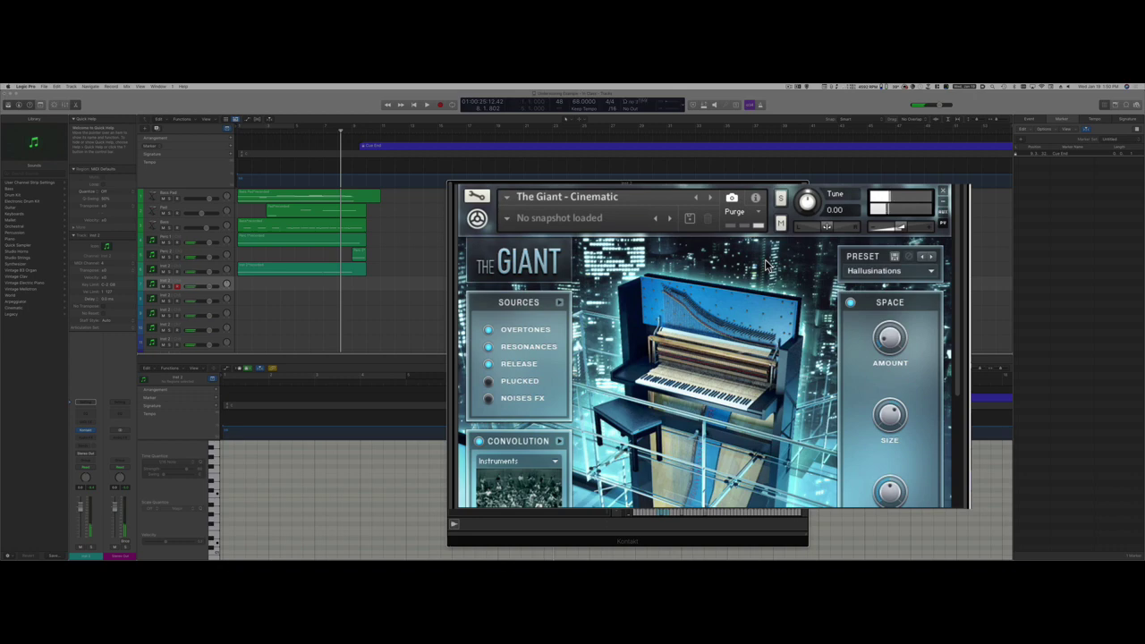
Record a prepared-piano part through the cue on the next free Kontakt track, using The Giant's Hallusinations preset
key("space")
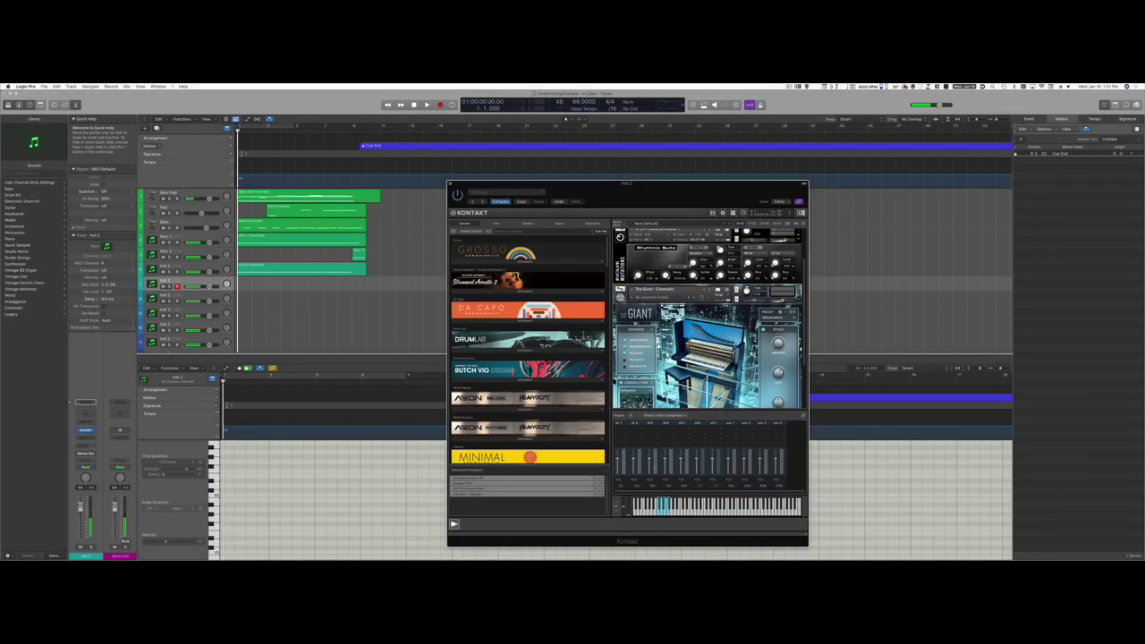
key("r")
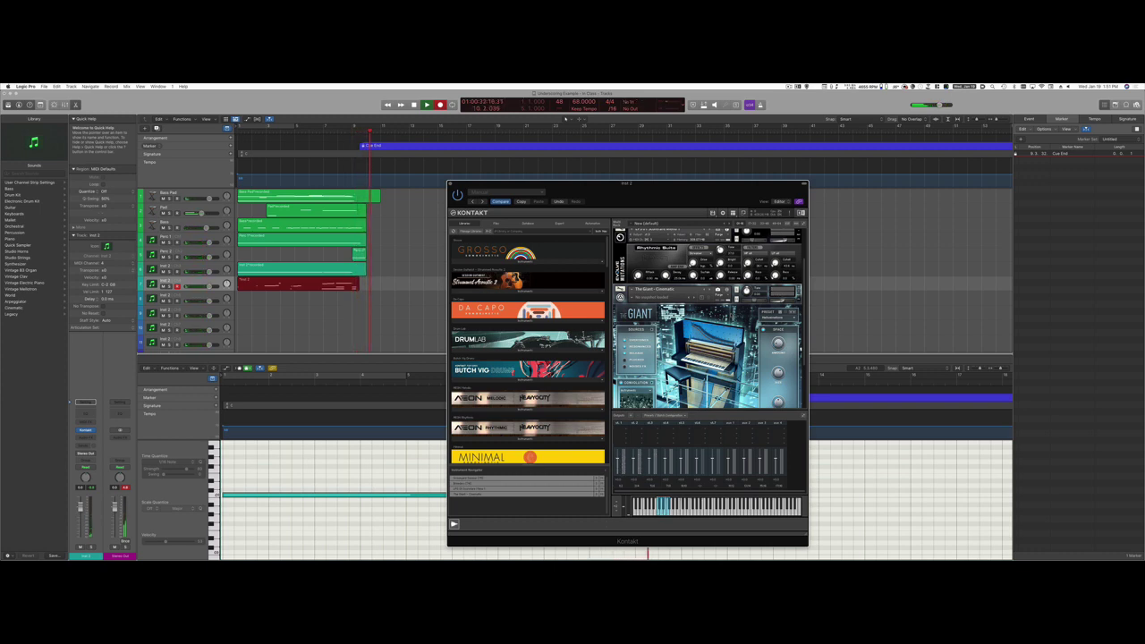
key("space")
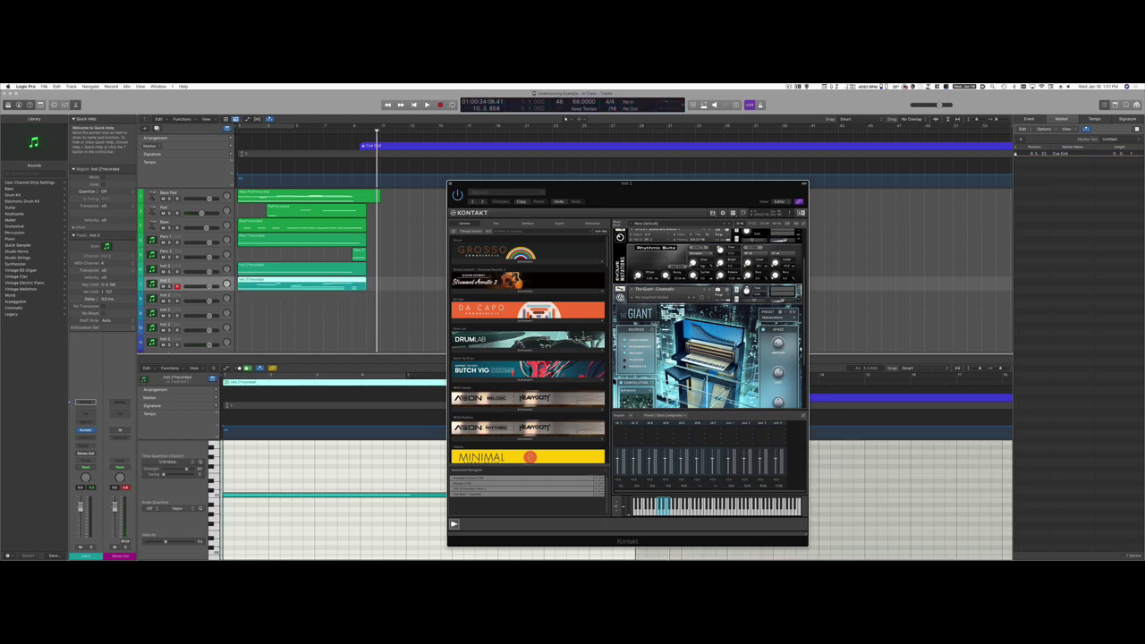
Record a second piano part on the Pre Piano 2 track with The Giant's PannedGroove preset and save the project
scroll(707, 318, "down", 2)
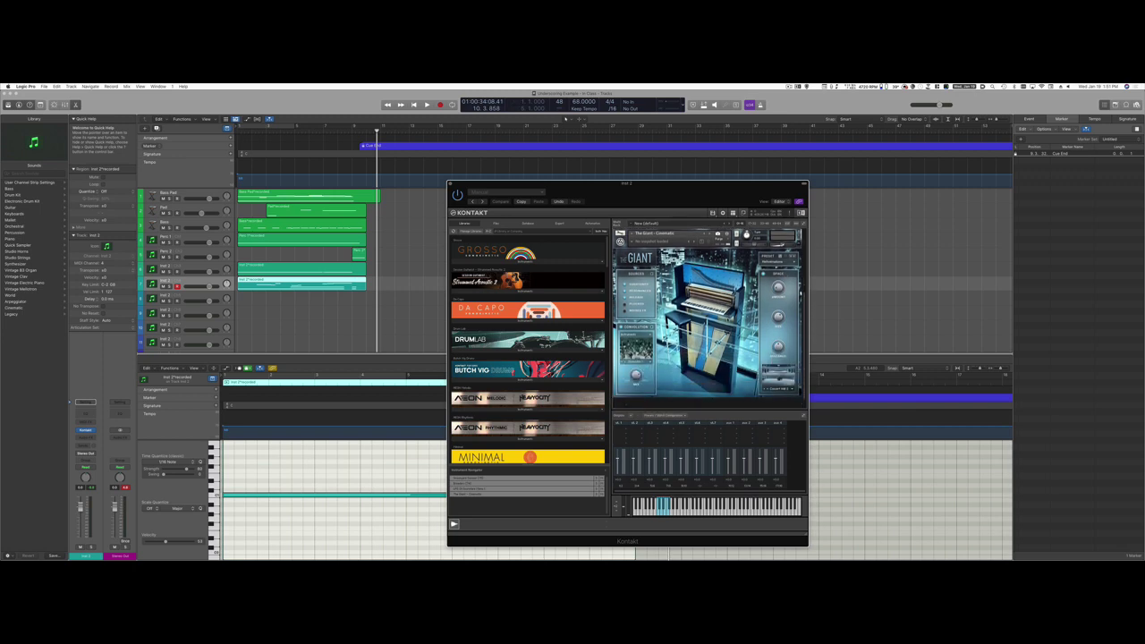
scroll(545, 344, "down", 10)
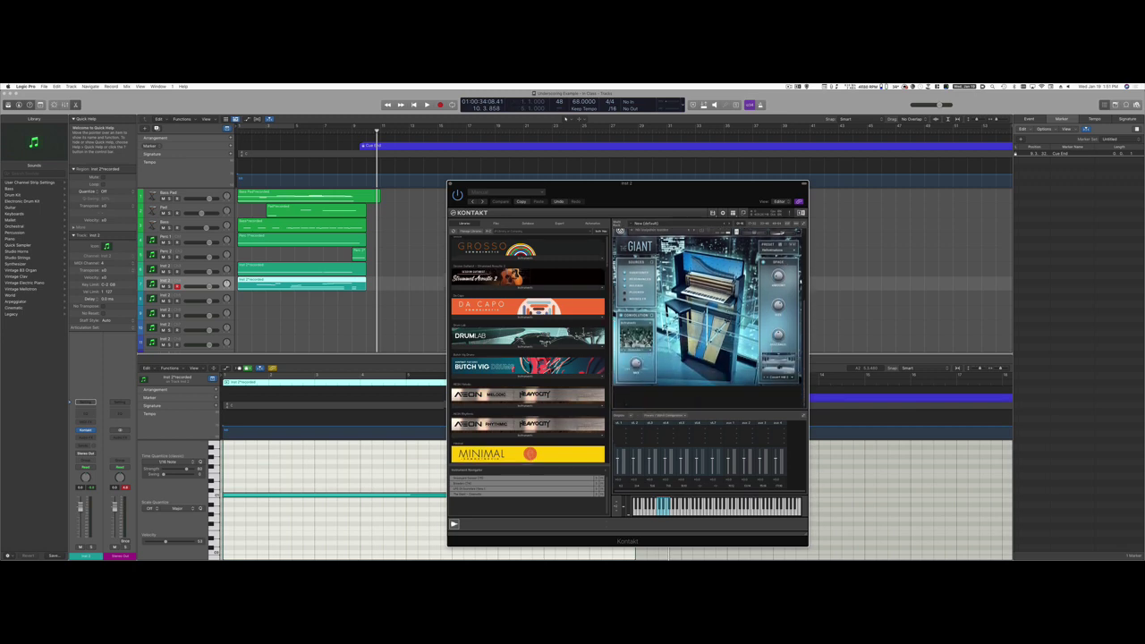
scroll(545, 344, "up", 10)
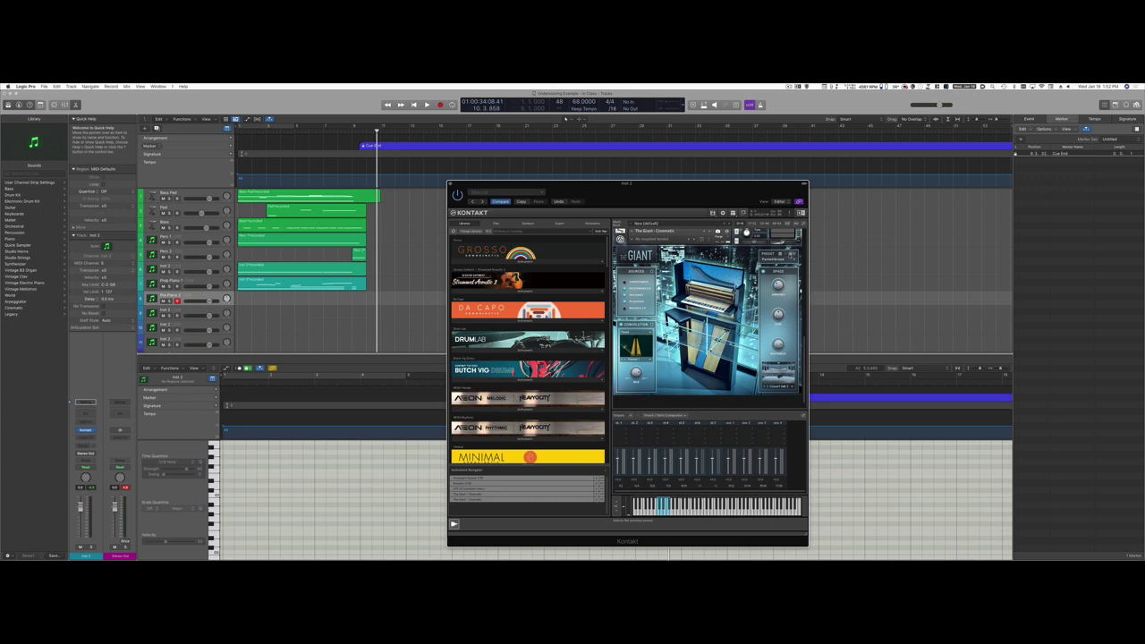
key("Return")
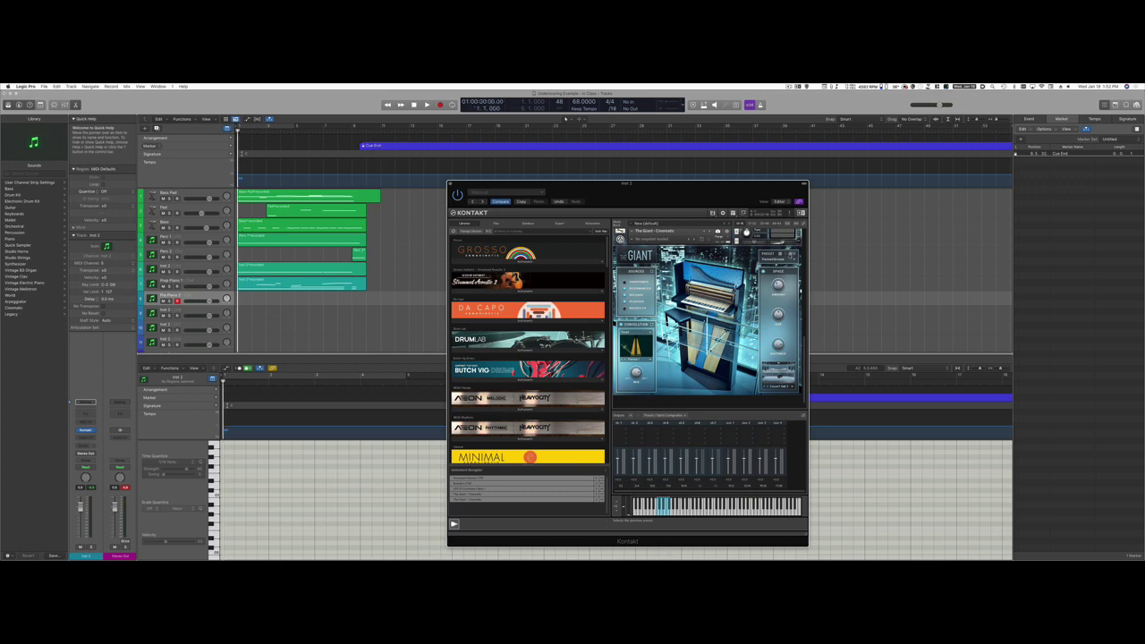
key("space")
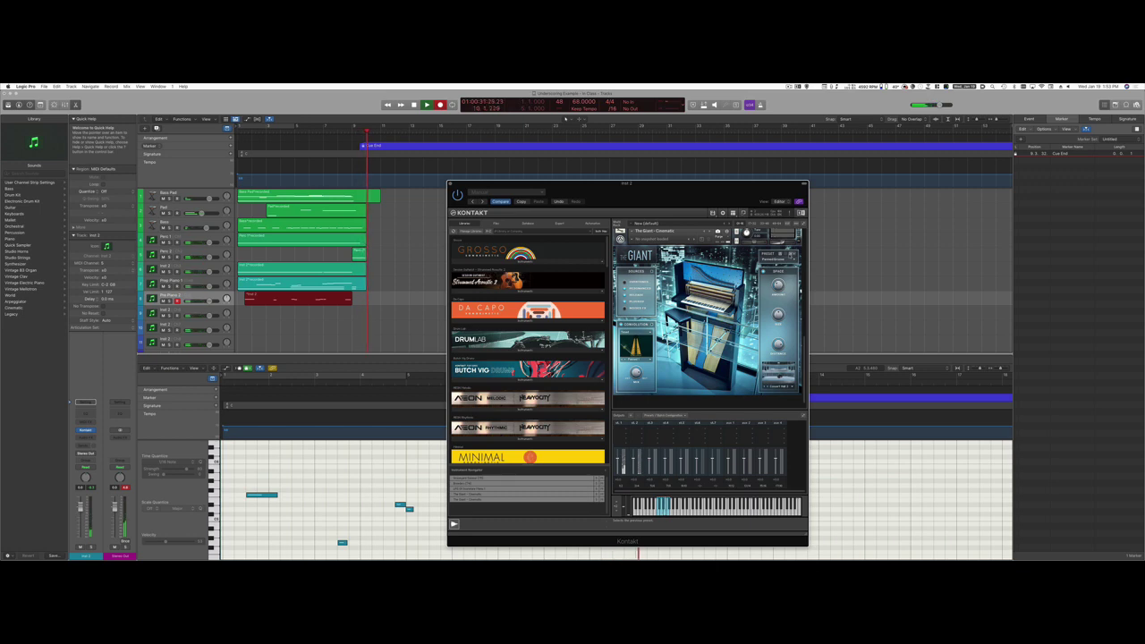
key("space")
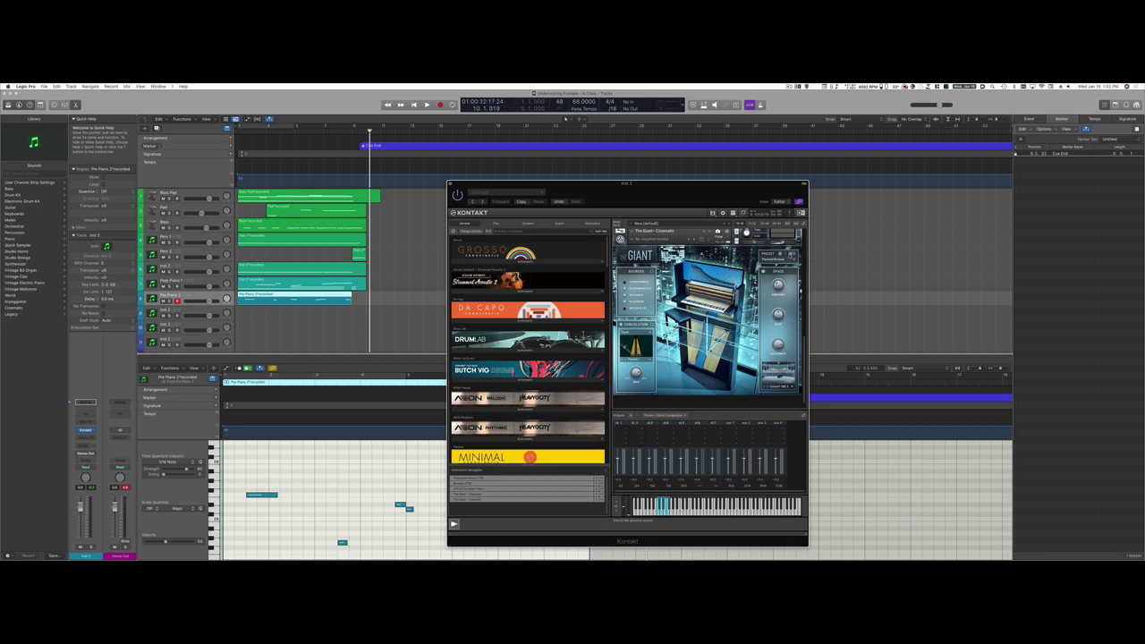
key("super+s")
Show the mixer and play the cue from the beginning to review the two piano parts
left_click(236, 131)
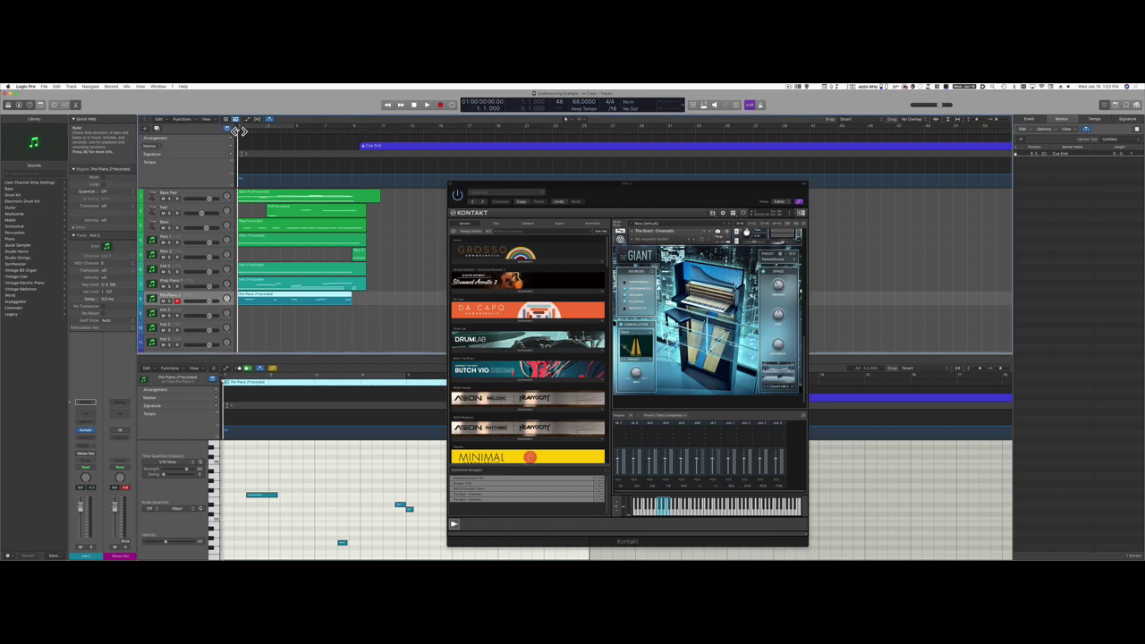
key("space")
key("space")
key("x")
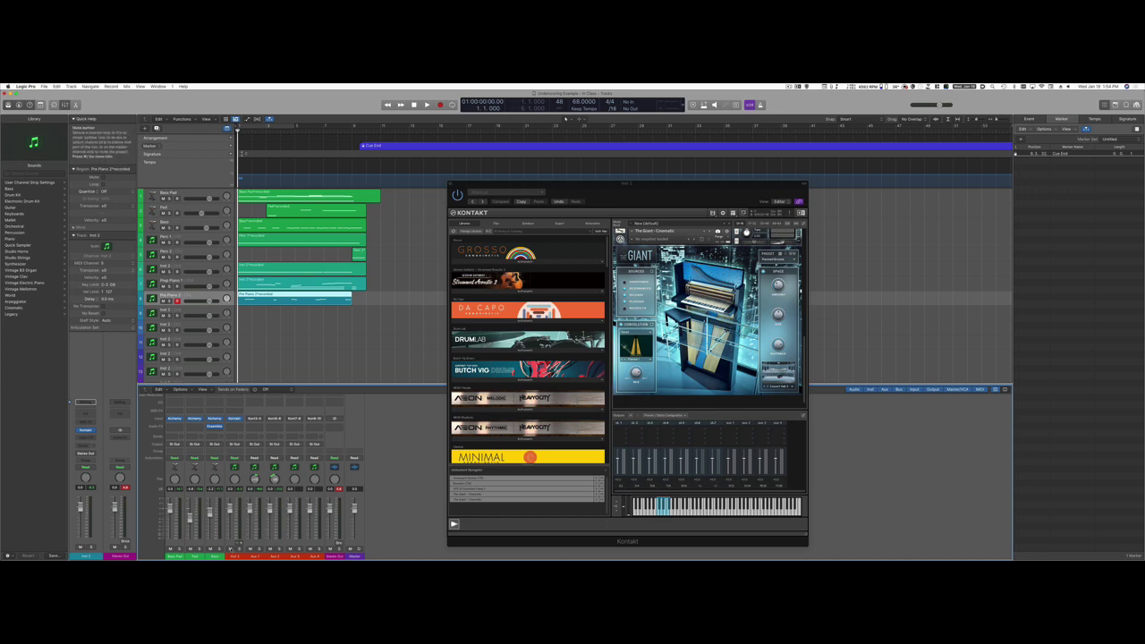
scroll(707, 317, "up", 5)
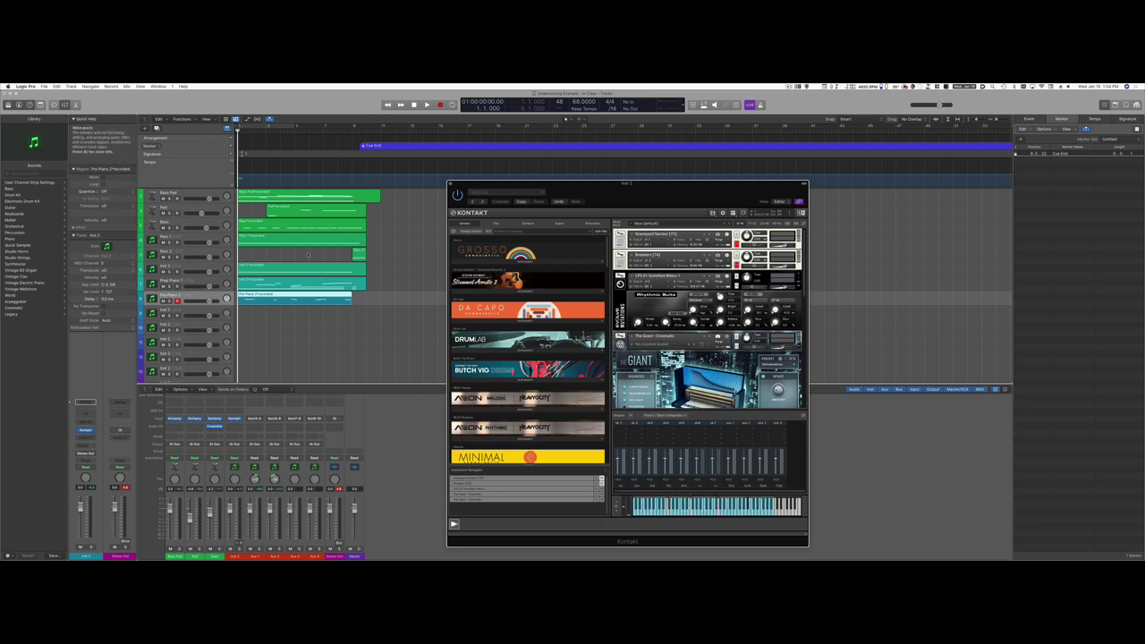
key("space")
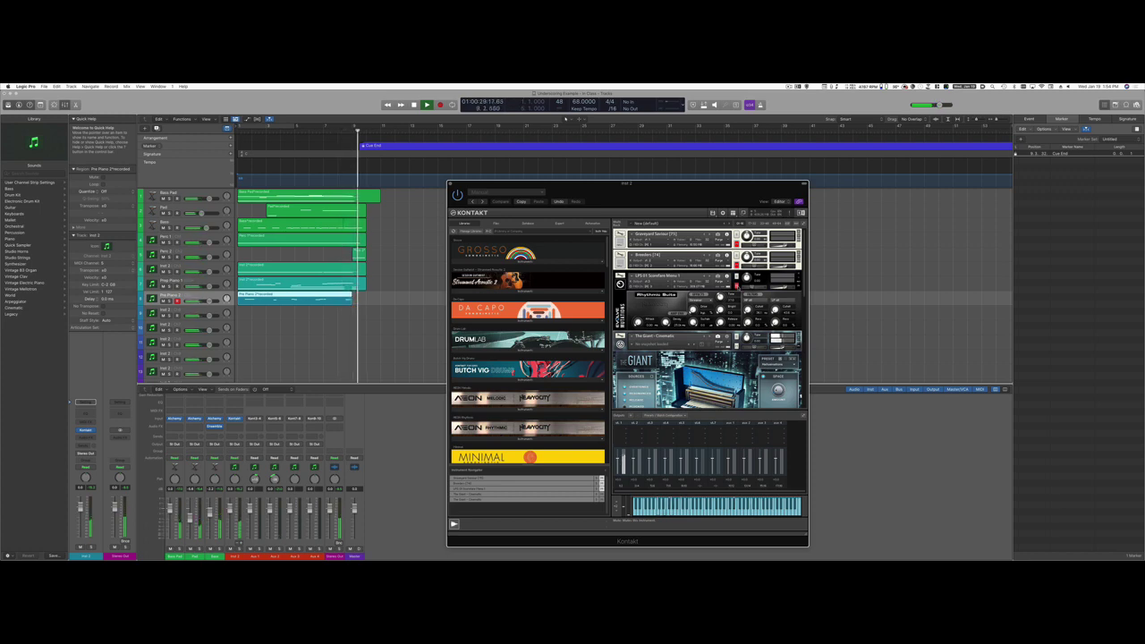
Mute the Pad and Bass Pad tracks and replay the cue from the start to hear the piano parts more clearly
key("space")
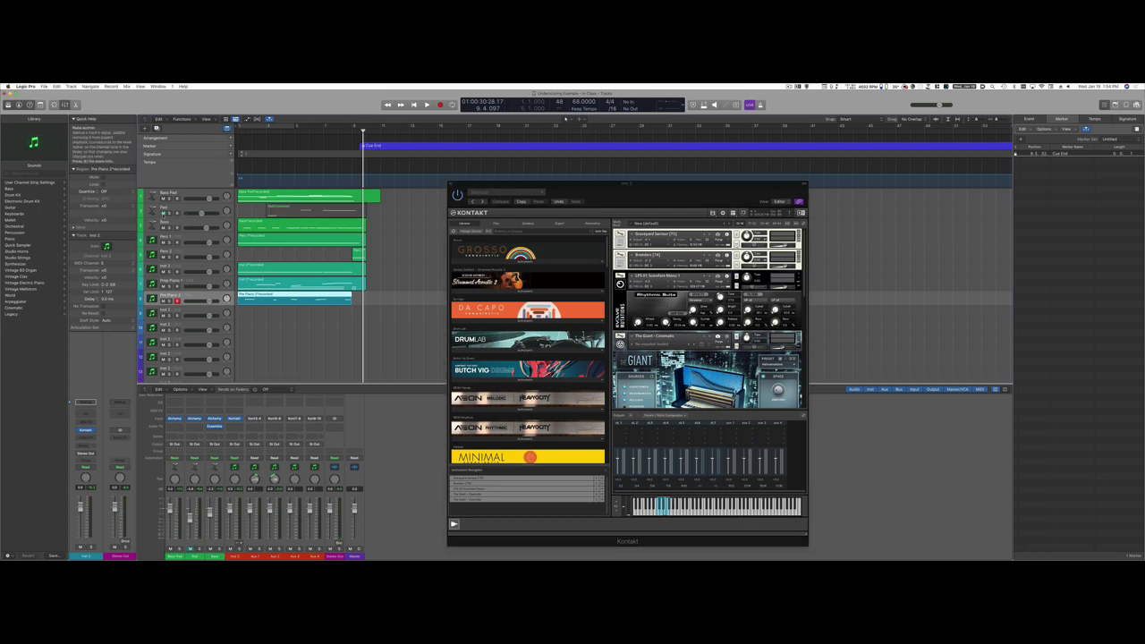
left_click(565, 117)
key("ctrl+m")
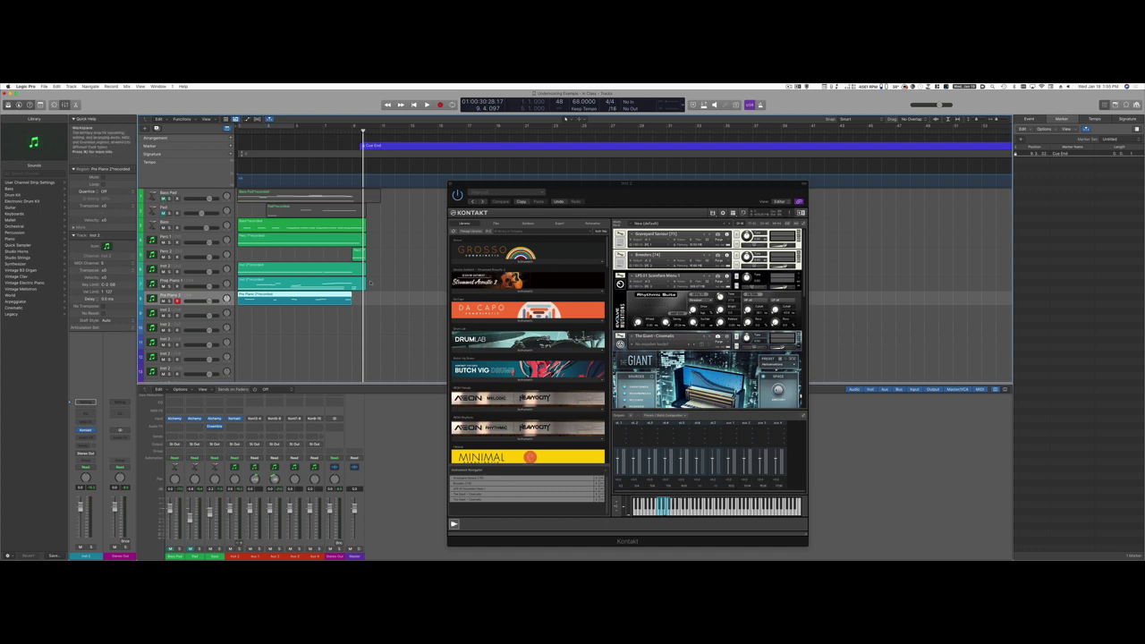
scroll(707, 317, "down", 3)
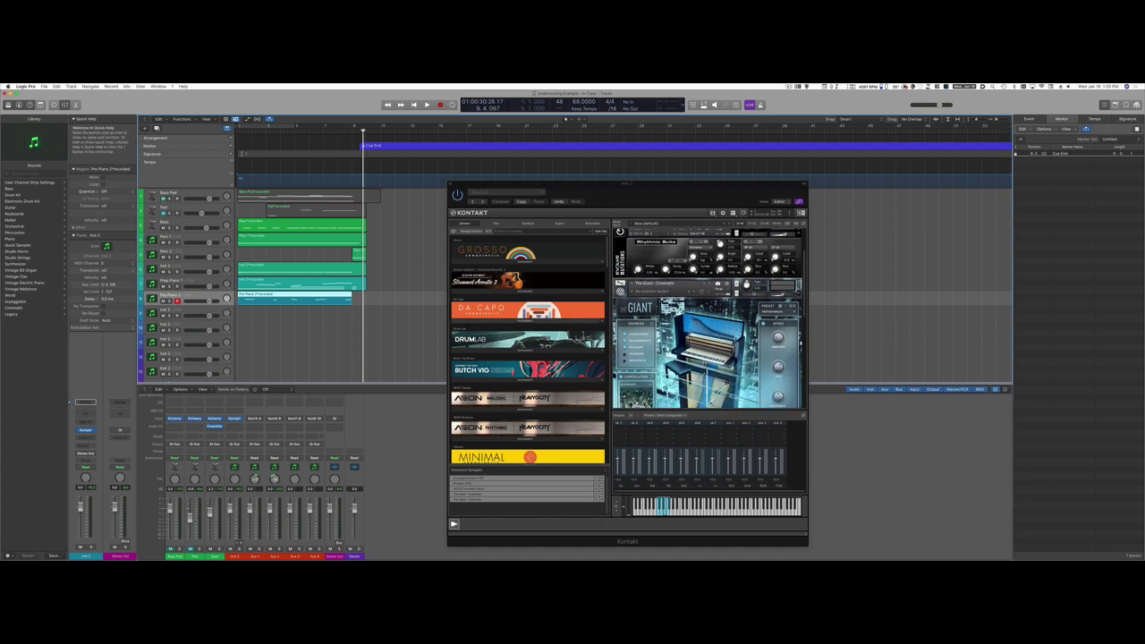
scroll(706, 318, "down", 5)
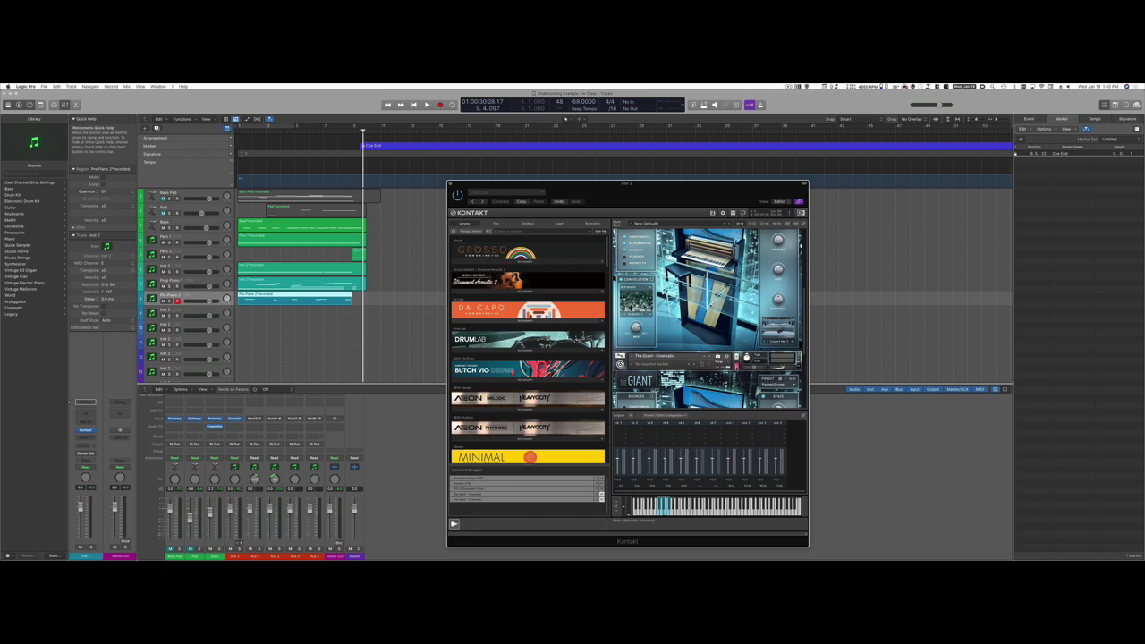
key("Return")
key("space")
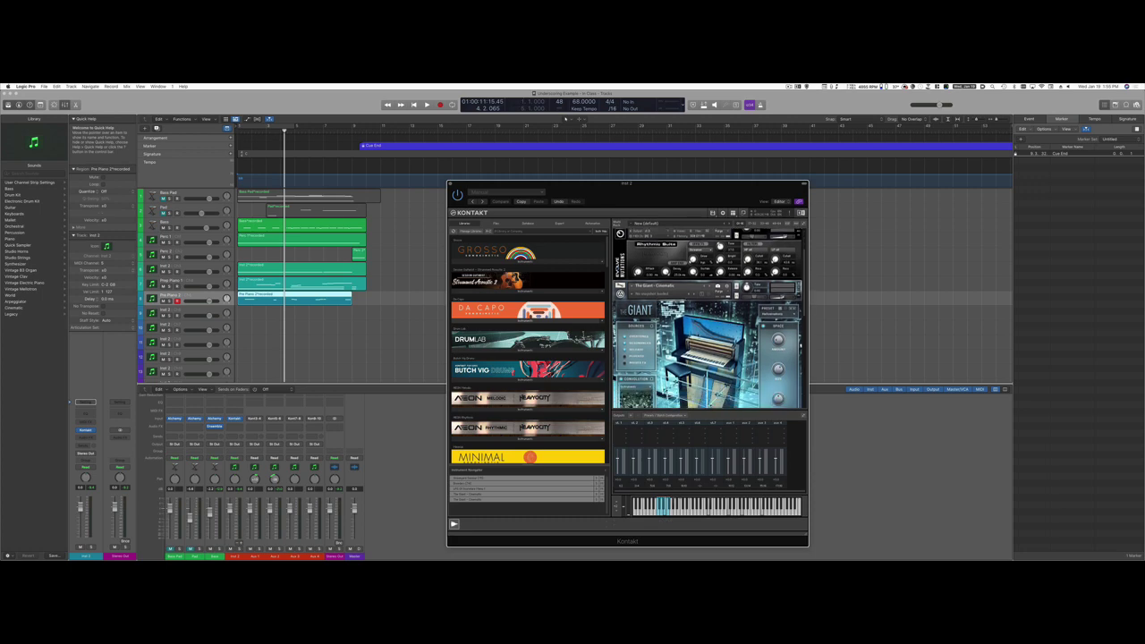
Route the Hallusinations Giant instrument to Kontakt output st.4 and the PannedGroove one to st.5
key("Up")
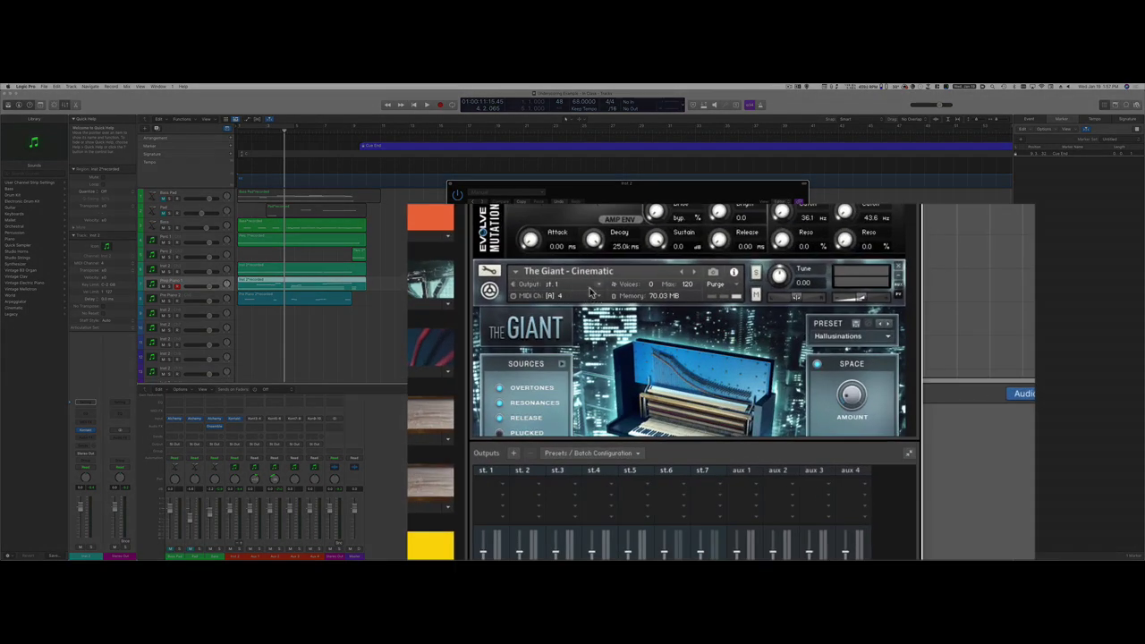
left_click(599, 292)
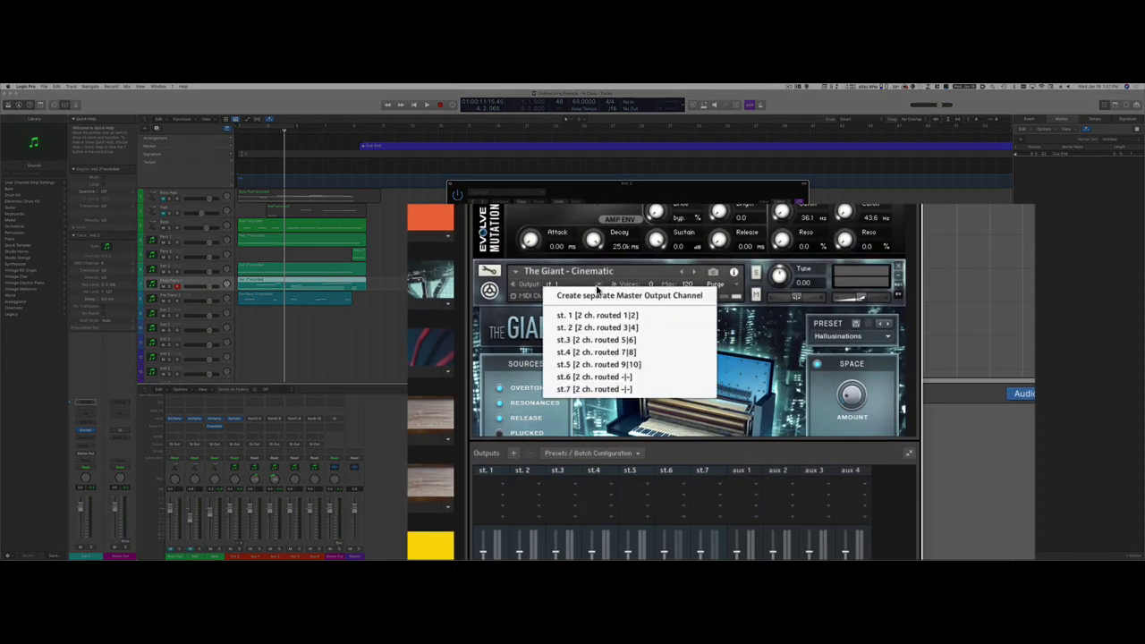
left_click(588, 353)
scroll(588, 356, "down", 2)
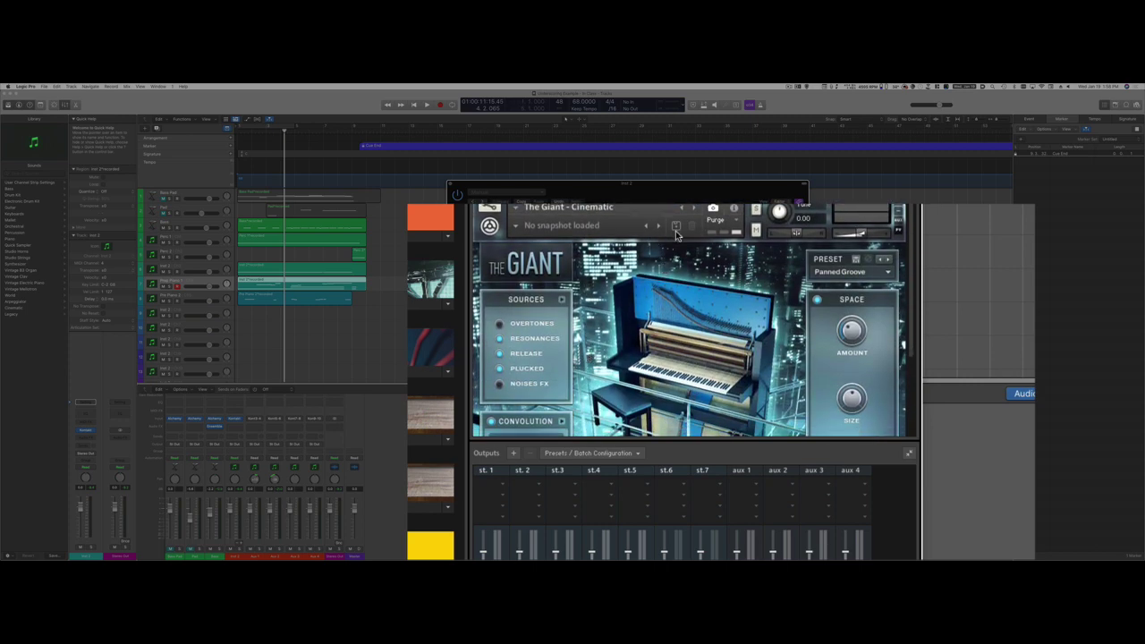
left_click(733, 210)
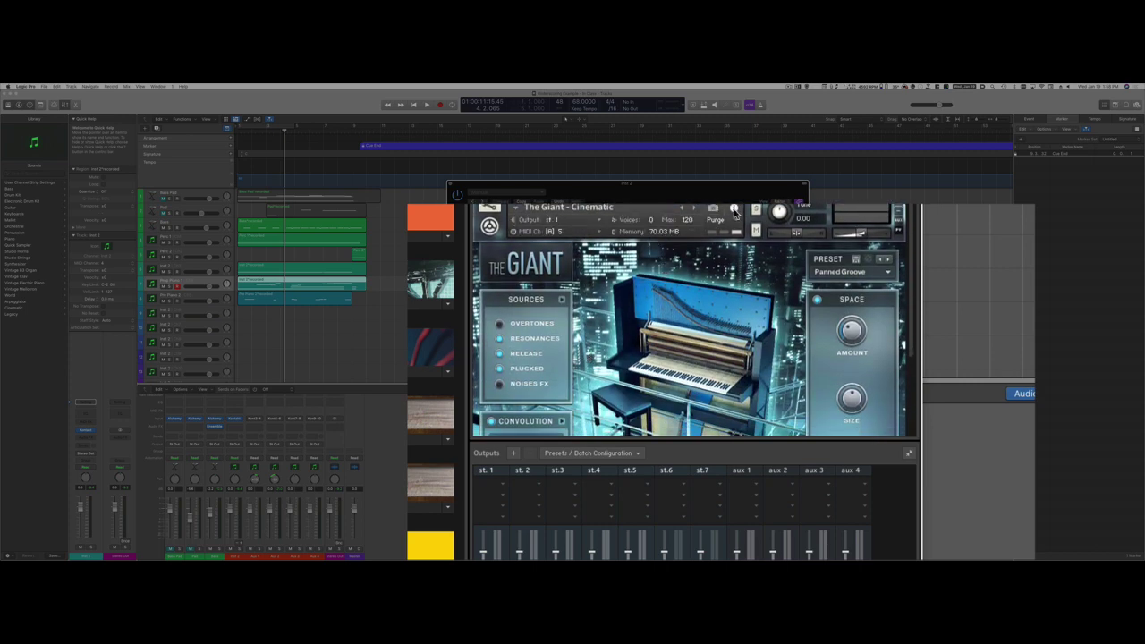
left_click(597, 221)
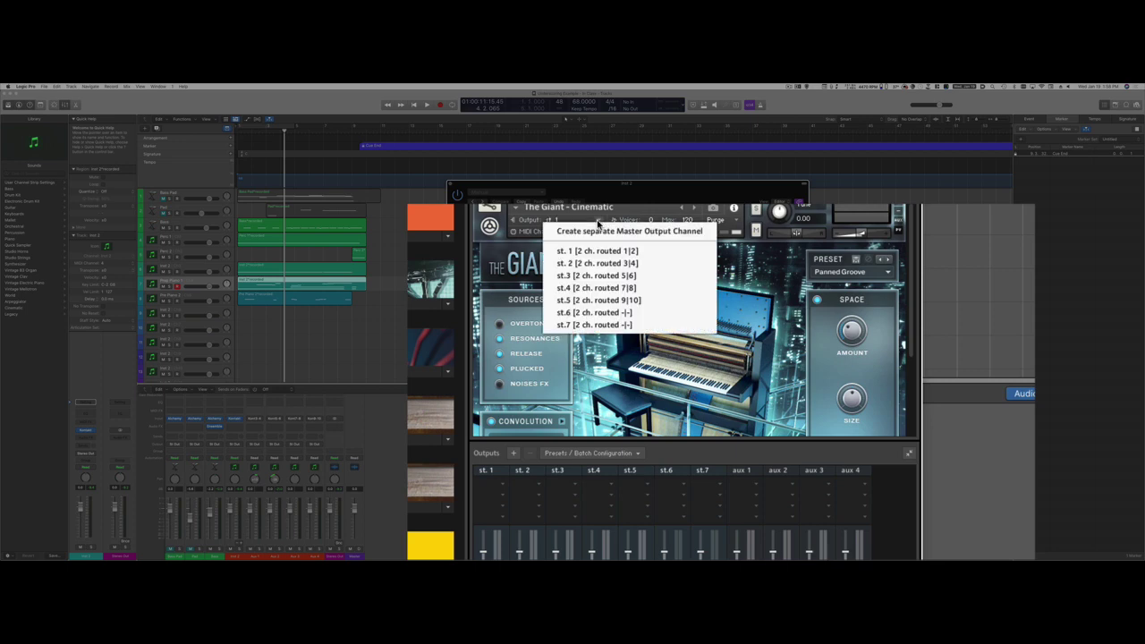
left_click(598, 300)
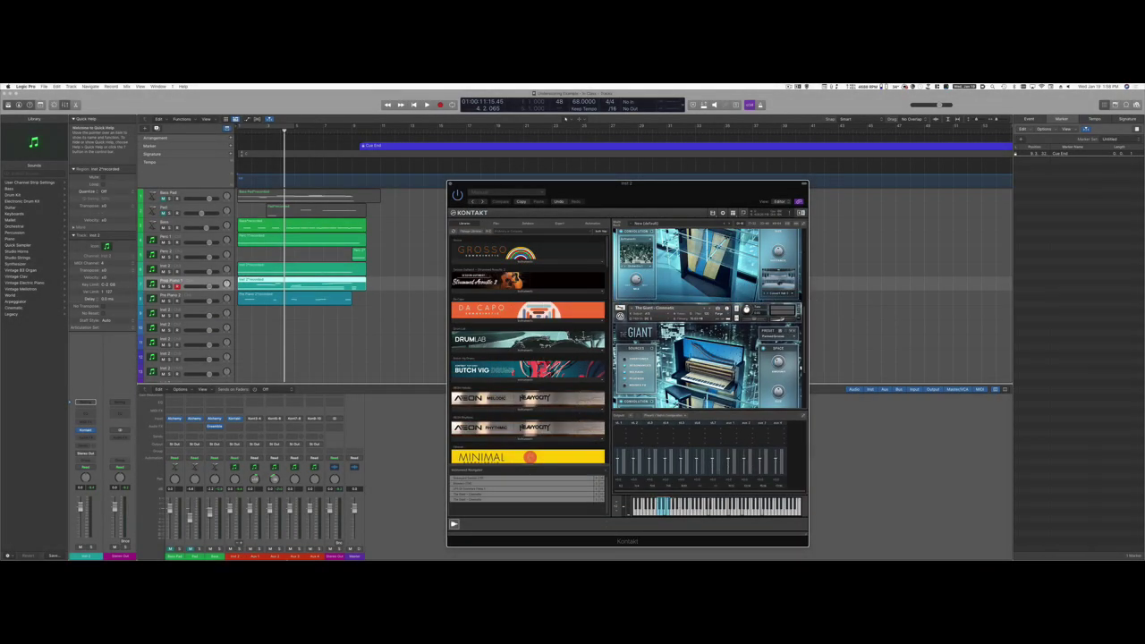
Rename the Aux 3 channel strip in the mixer as Prep Piano 1
double_click(296, 556)
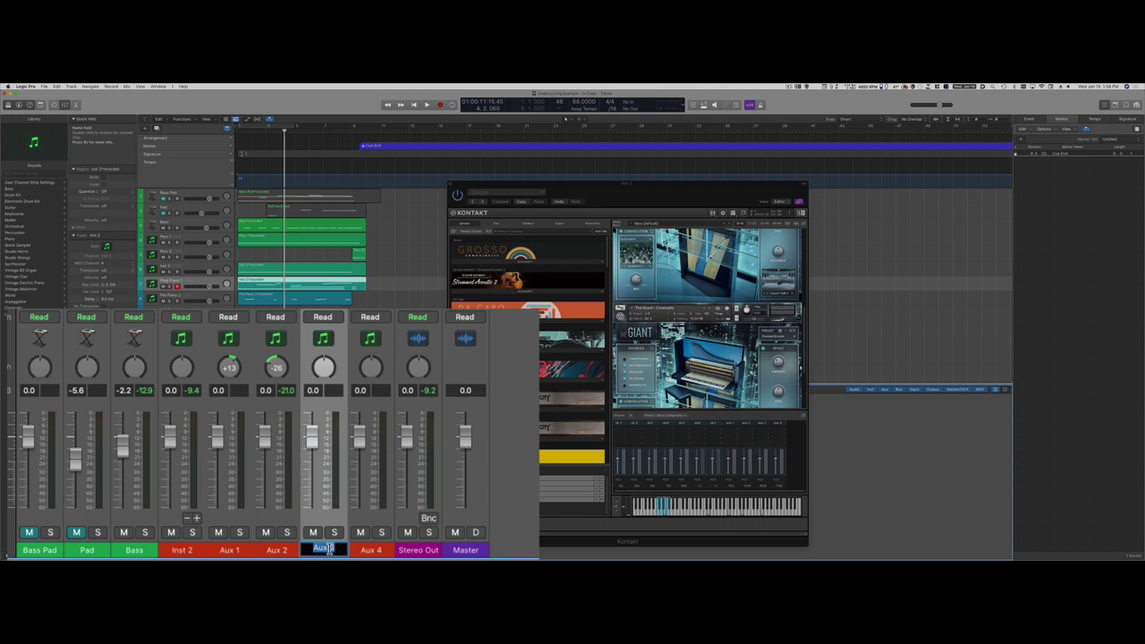
type("Prep Piano 1")
key("Return")
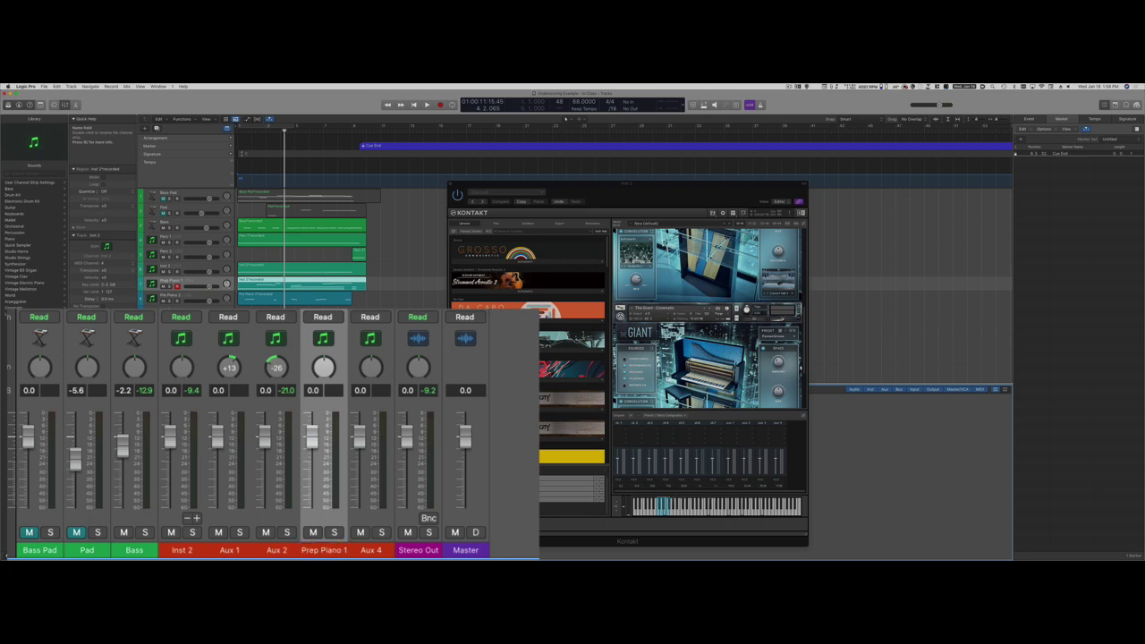
Rename the Aux 4 channel strip in the mixer as Prep Piano 2
double_click(377, 550)
type("Prep Piano 2")
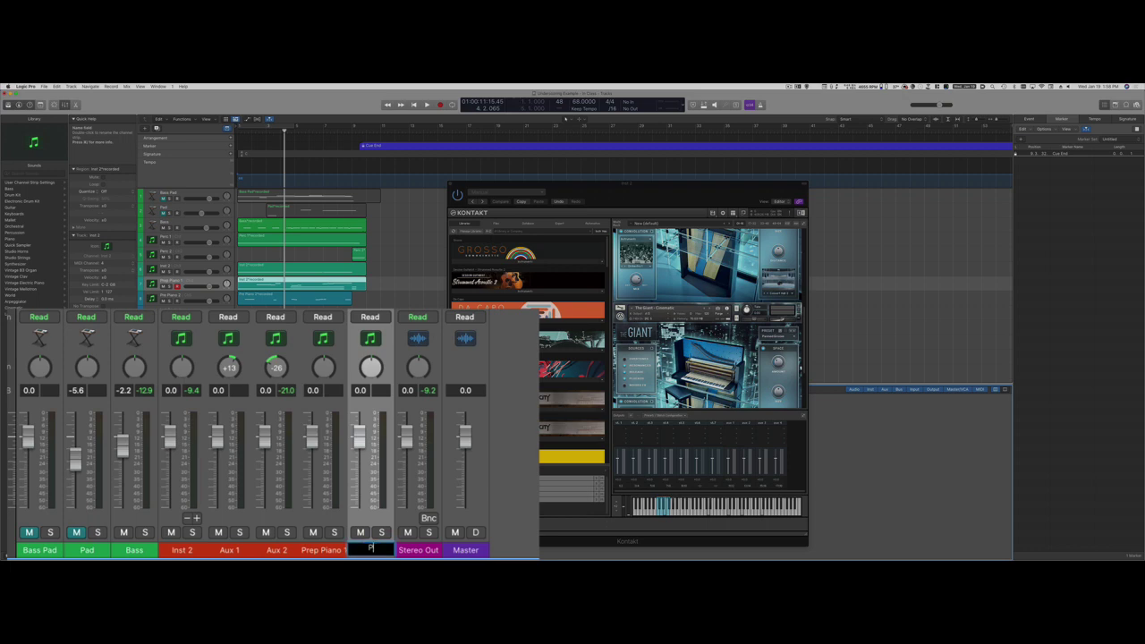
key("Return")
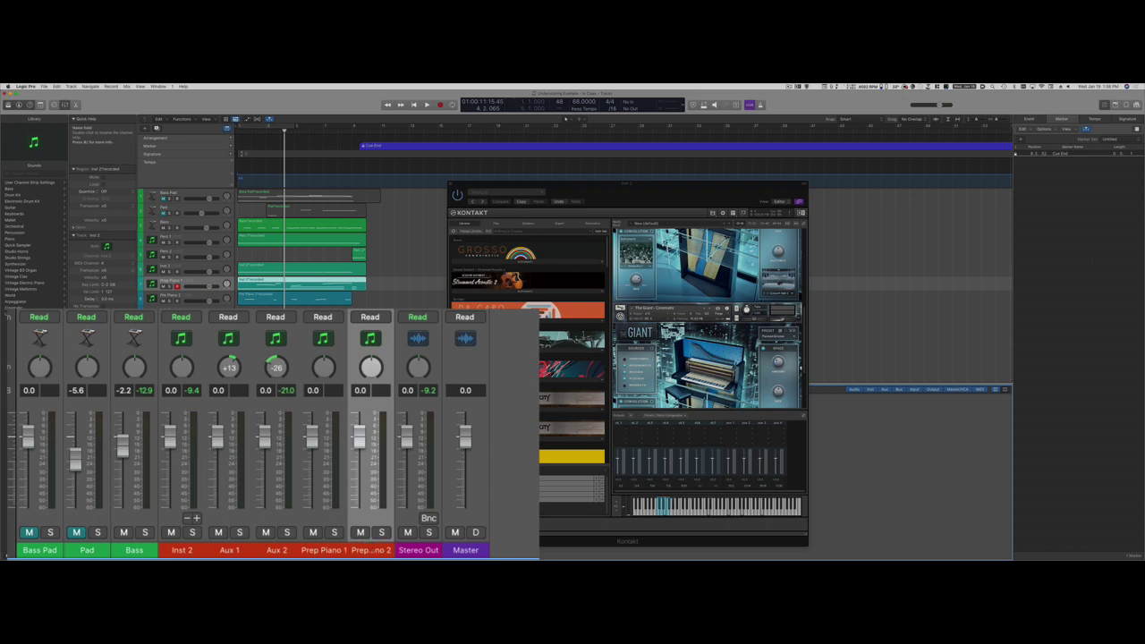
Rename the Aux 1 channel strip as Drums 2 and the Aux 2 channel strip as Drums 3
left_click(184, 551)
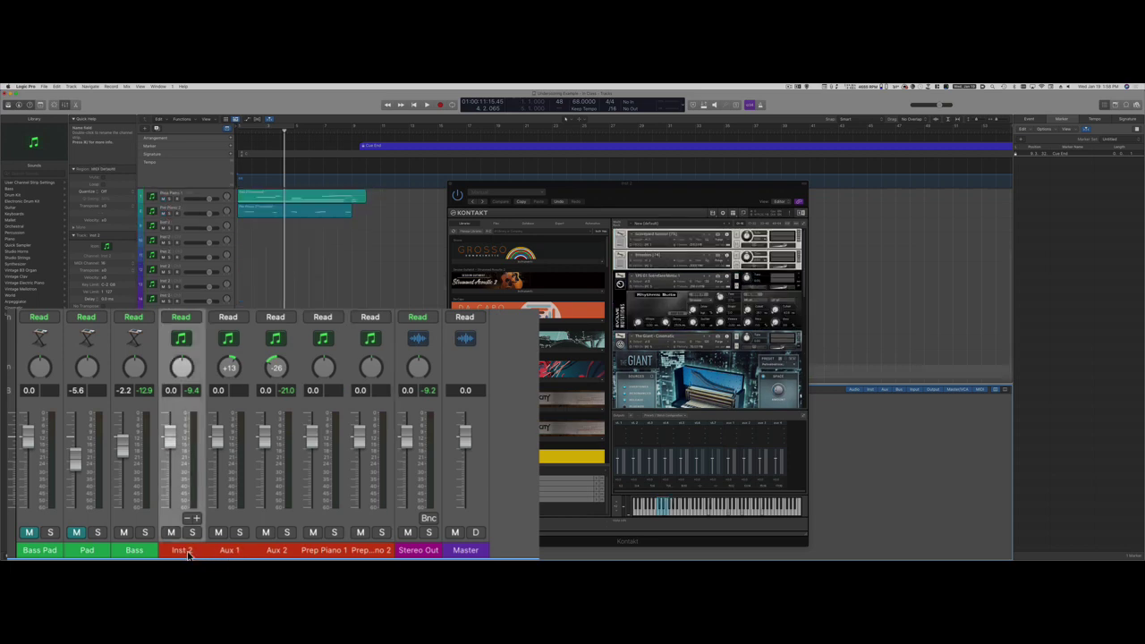
double_click(224, 549)
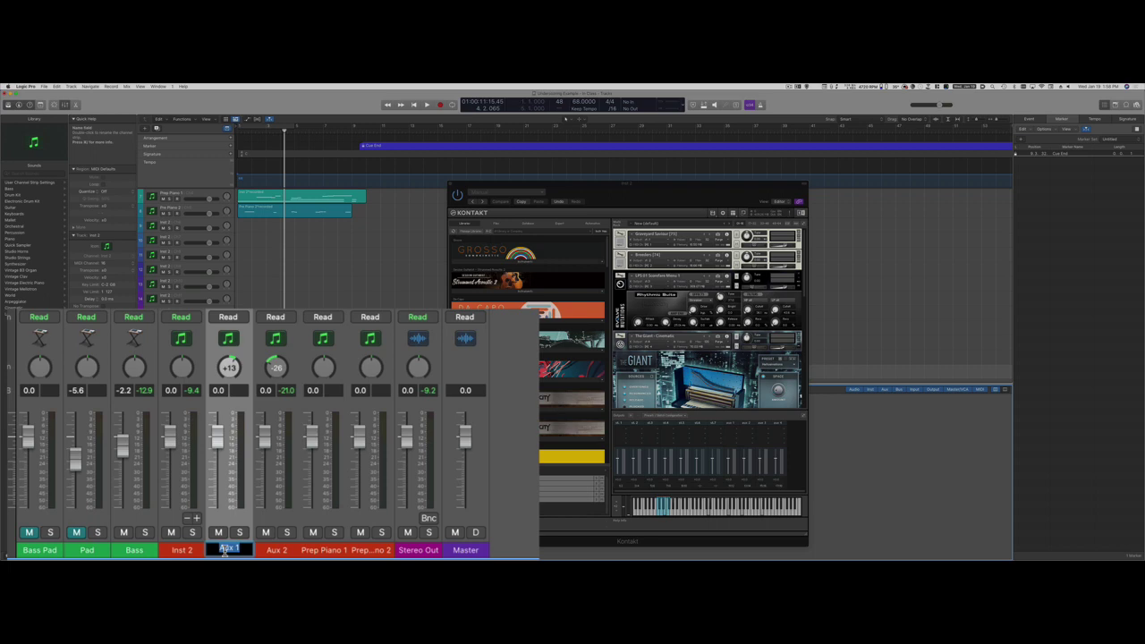
type("Drums 2")
key("Return")
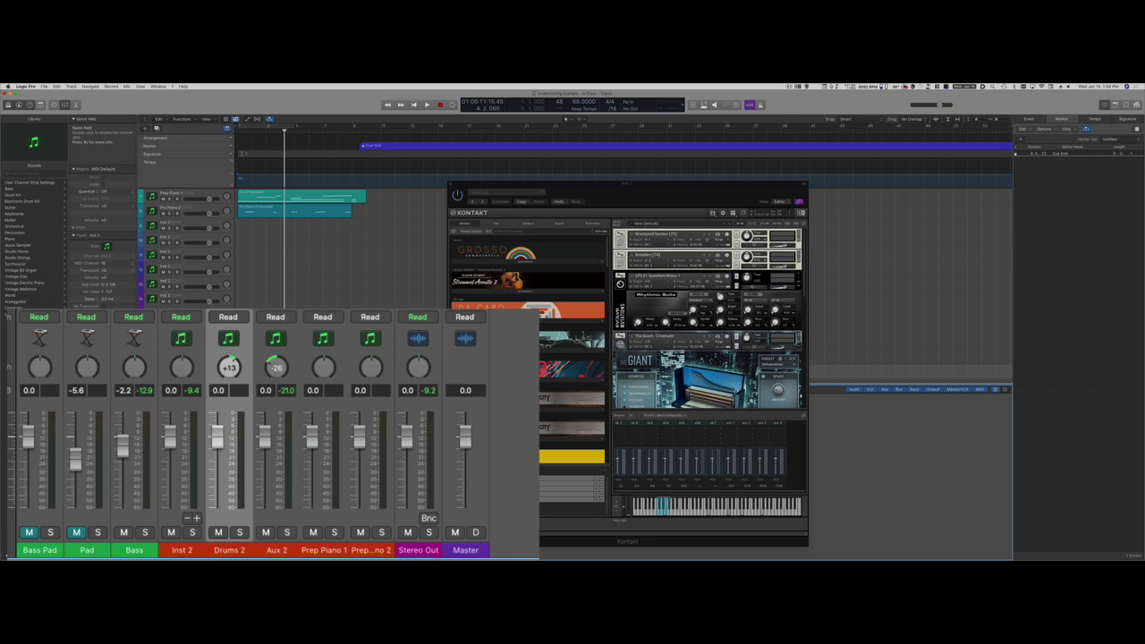
double_click(274, 550)
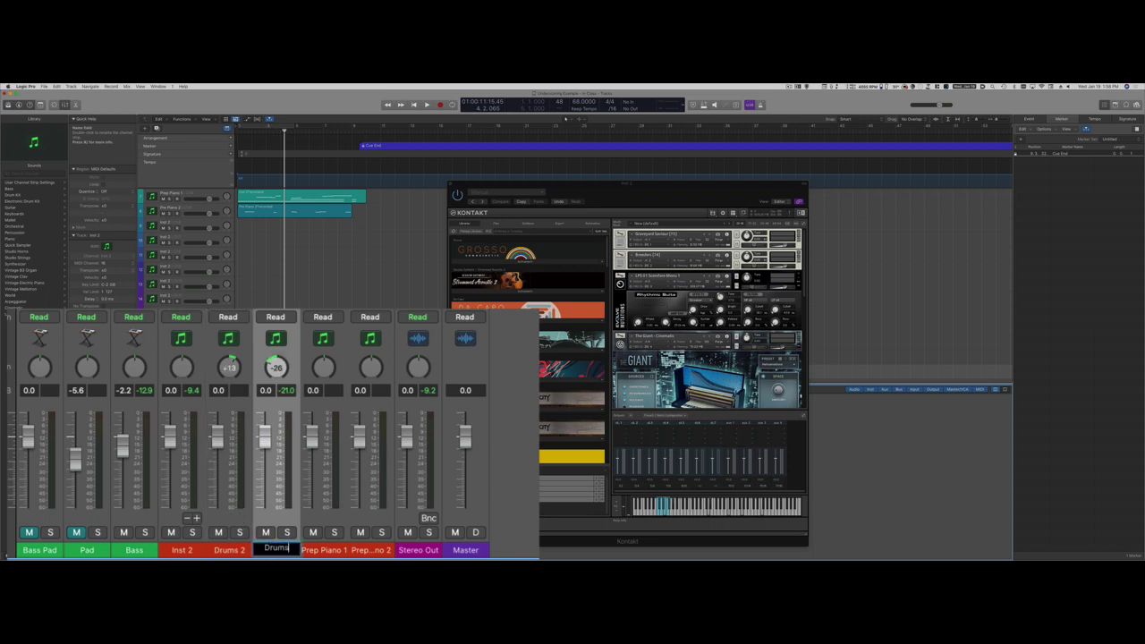
type("3")
key("Return")
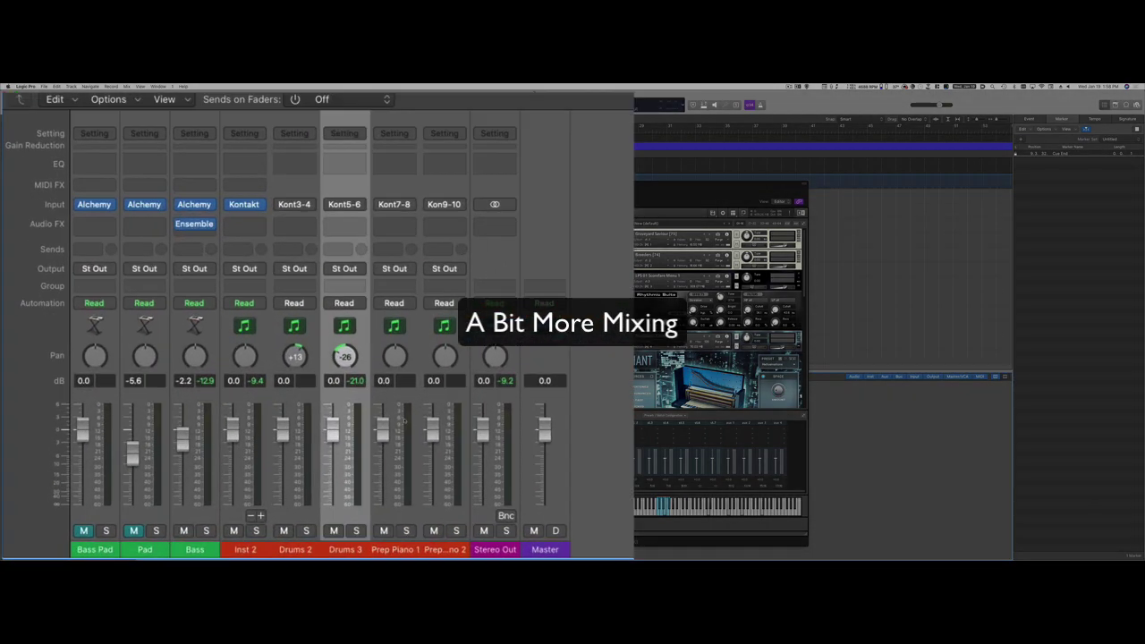
Add a Bus 1 send to the Inst 2 channel and rename the new Aux 5 channel as Long Reverb
left_click(239, 551)
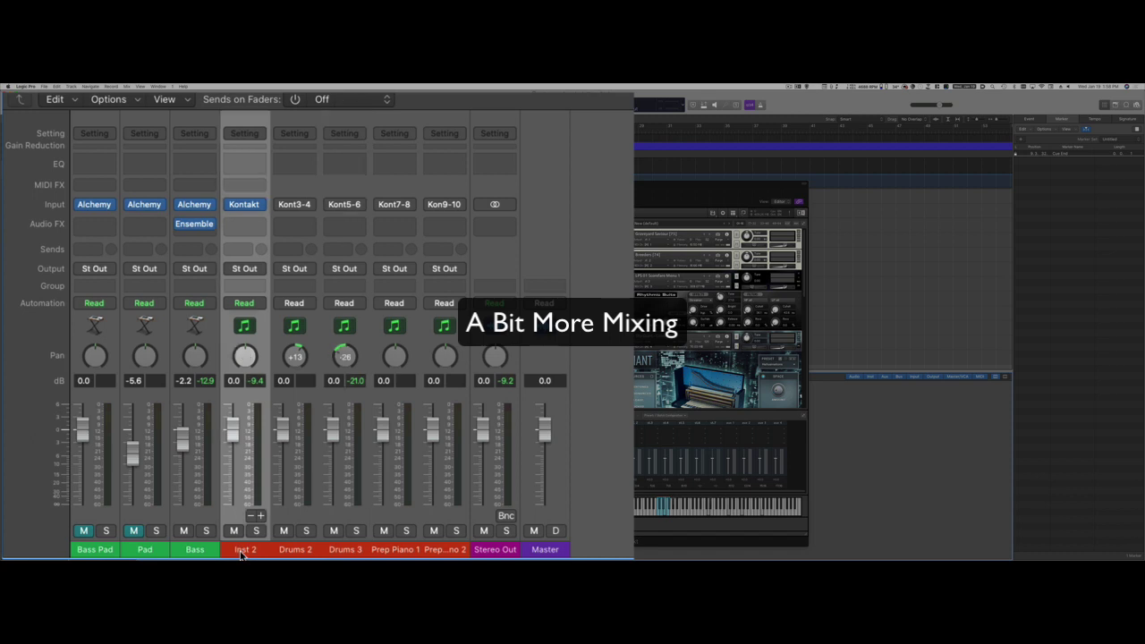
left_click(244, 249)
mouse_move(251, 271)
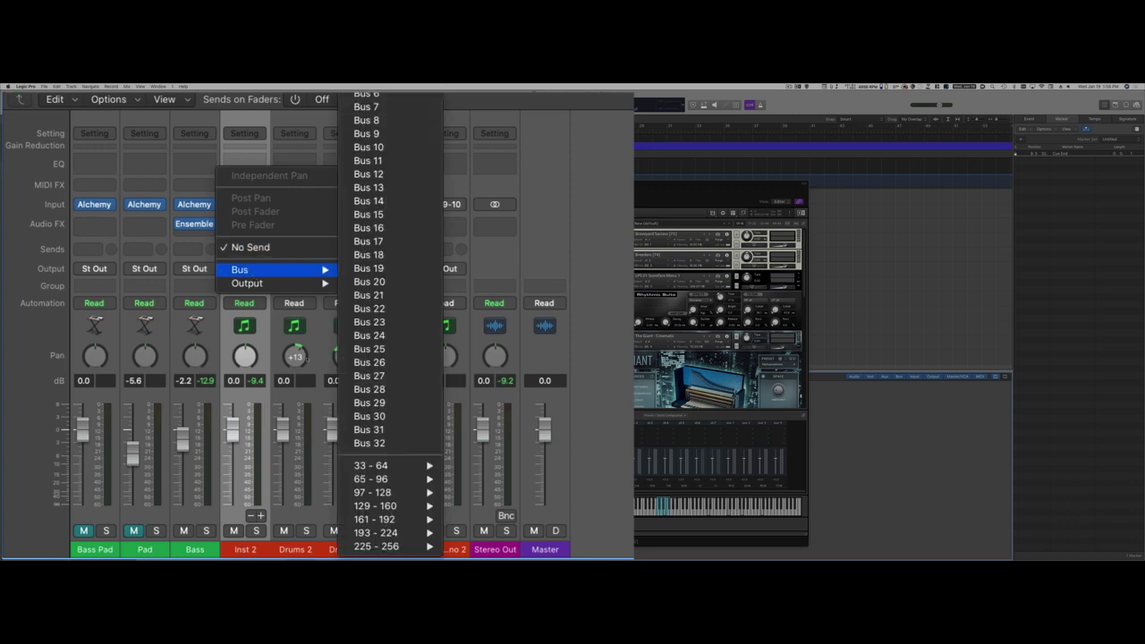
left_click(369, 99)
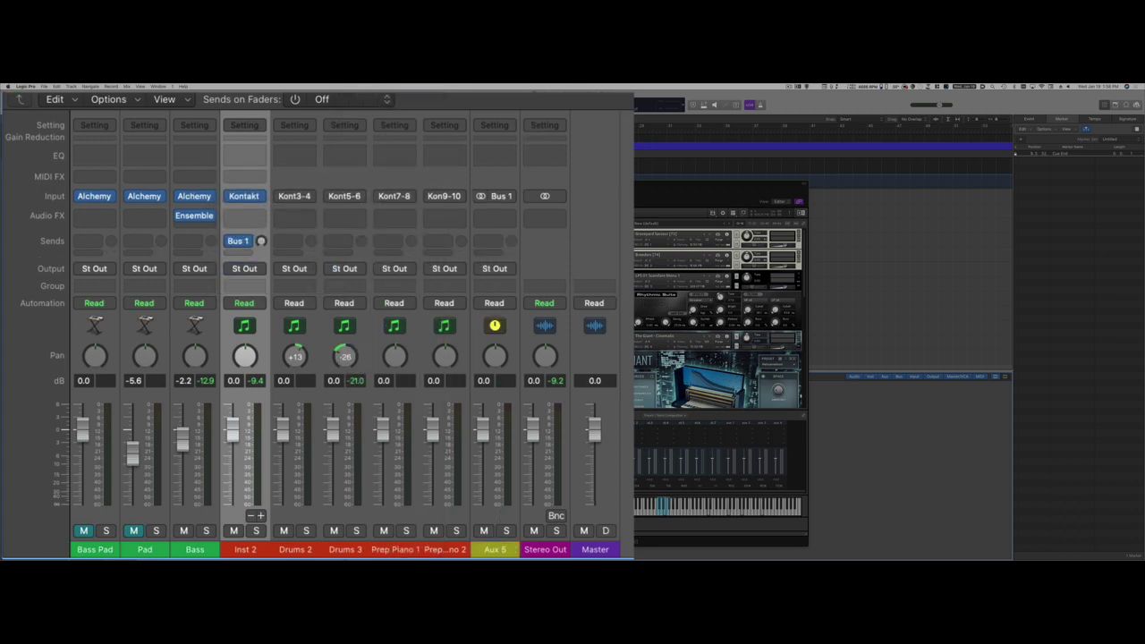
double_click(494, 547)
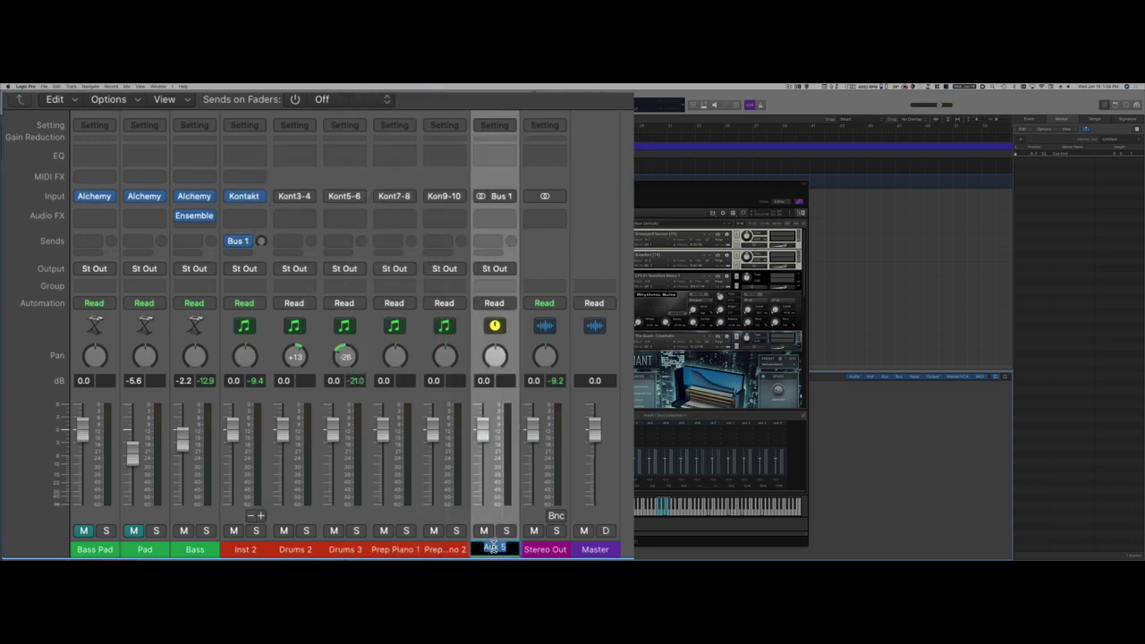
type("Long Reverb")
key("Return")
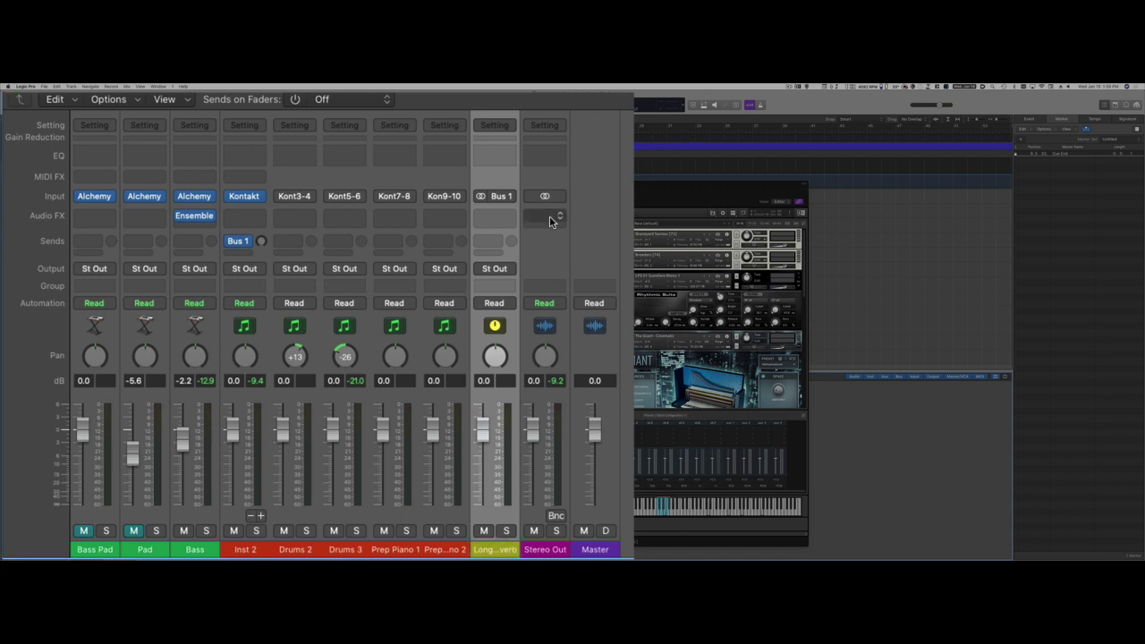
Insert the Space Designer reverb as an audio effect on the Long Reverb channel
left_click(509, 221)
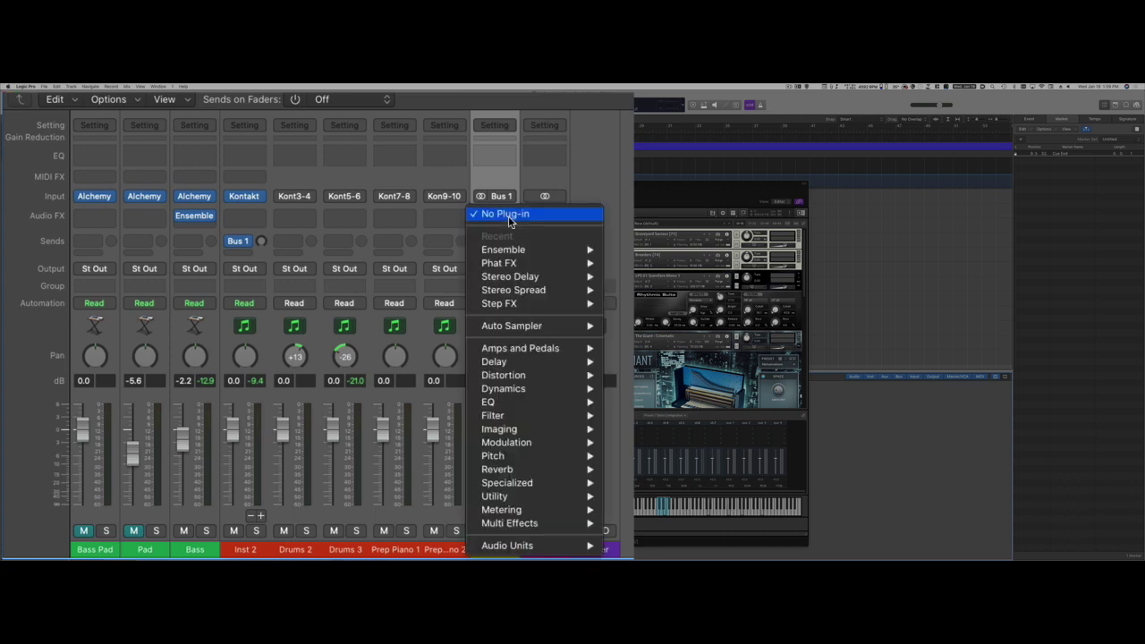
mouse_move(503, 443)
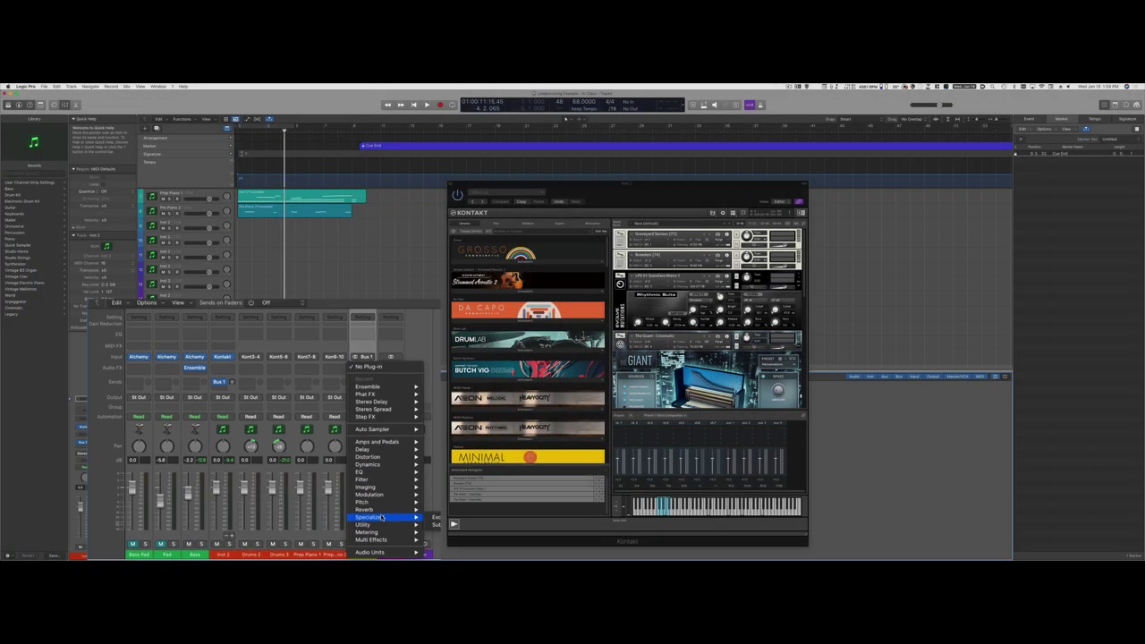
mouse_move(340, 525)
mouse_move(408, 530)
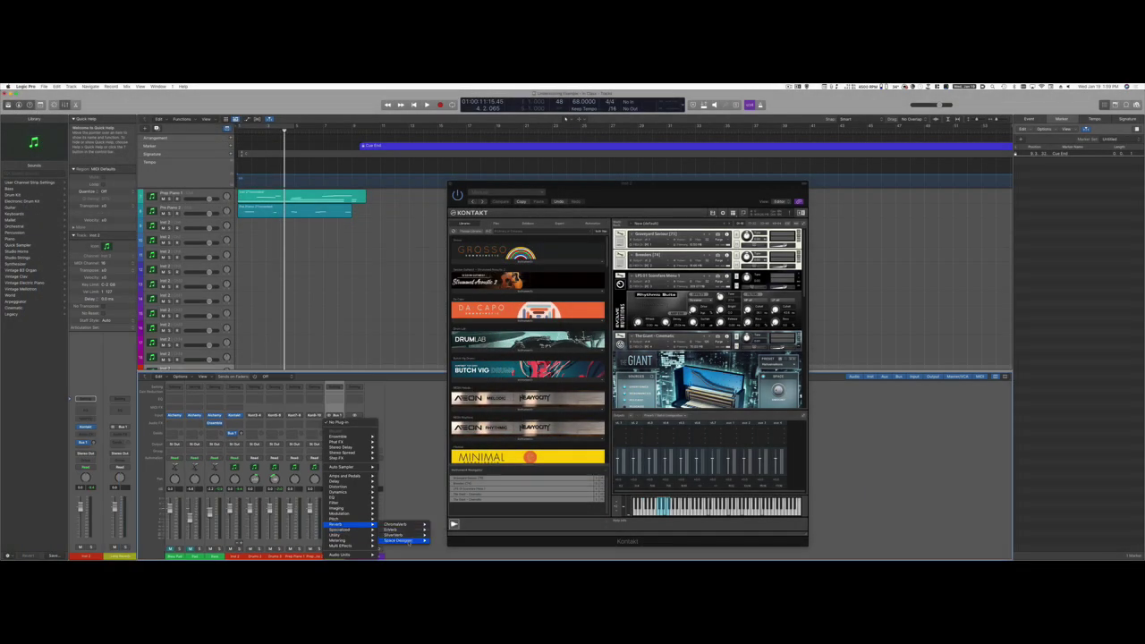
left_click(445, 545)
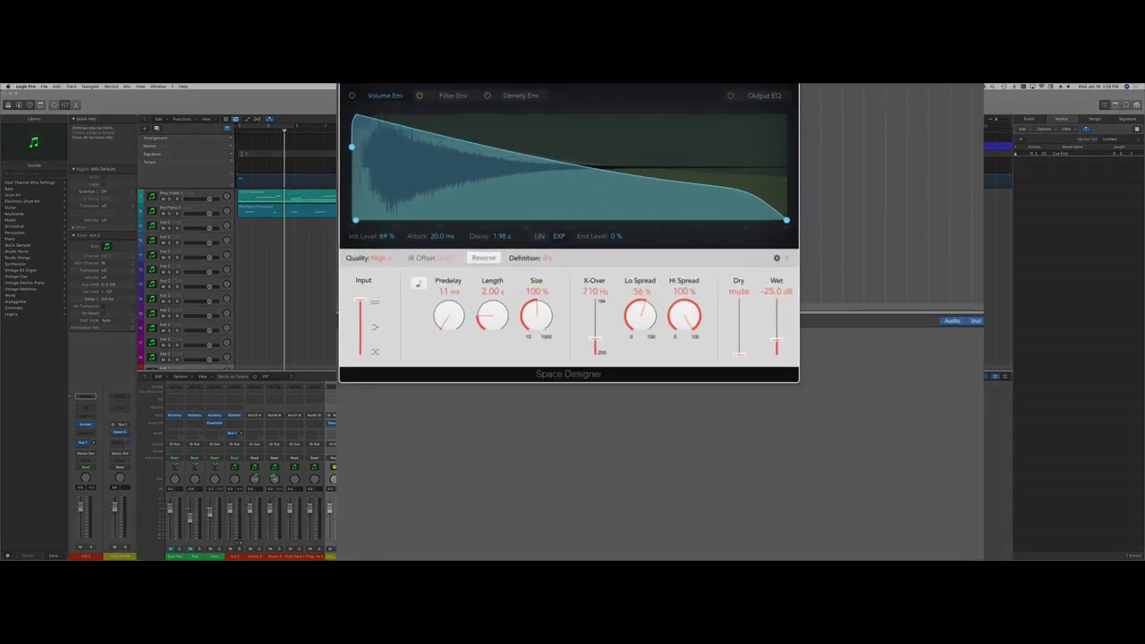
Load Space Designer's 04.5s Fine Hall preset from Large Spaces > Halls and set the wet level to 0.0 dB
left_click(394, 82)
mouse_move(428, 211)
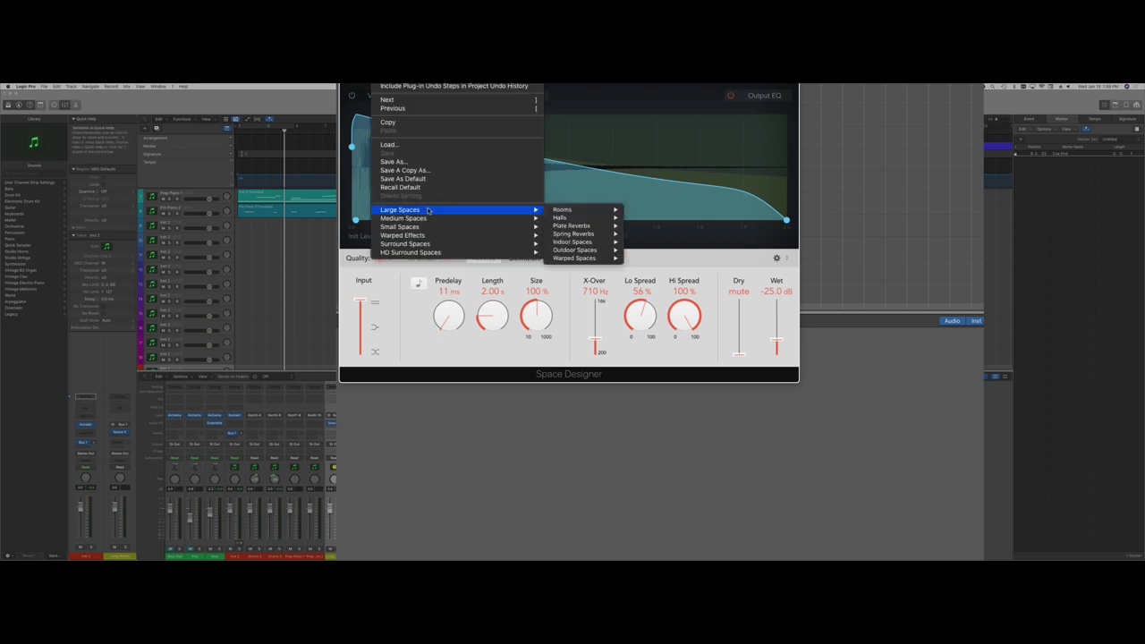
mouse_move(584, 219)
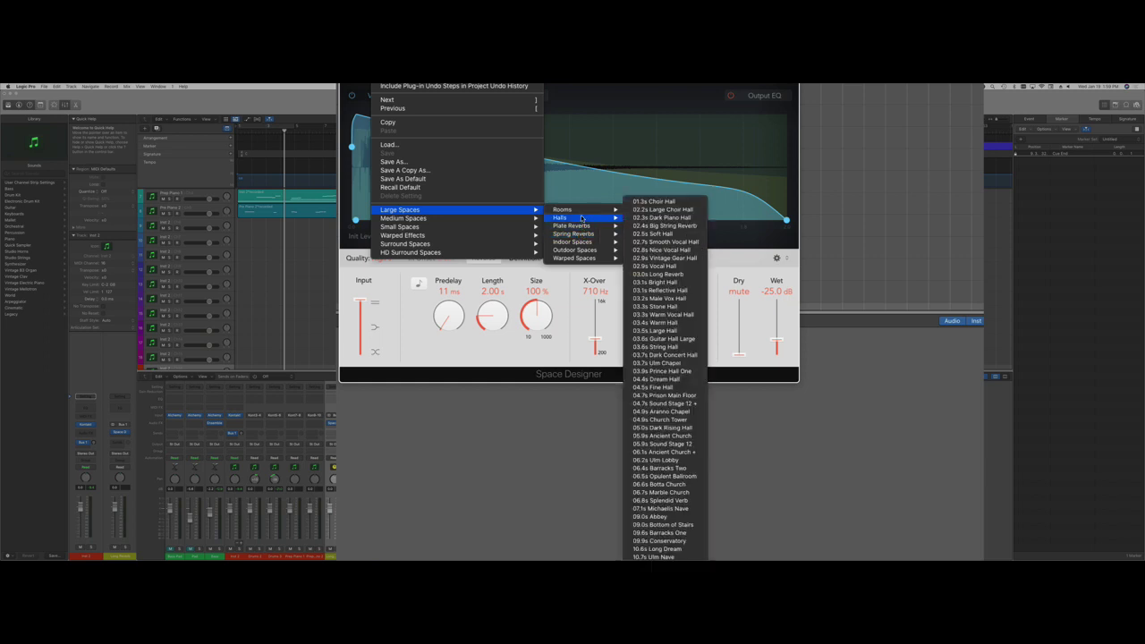
left_click(678, 388)
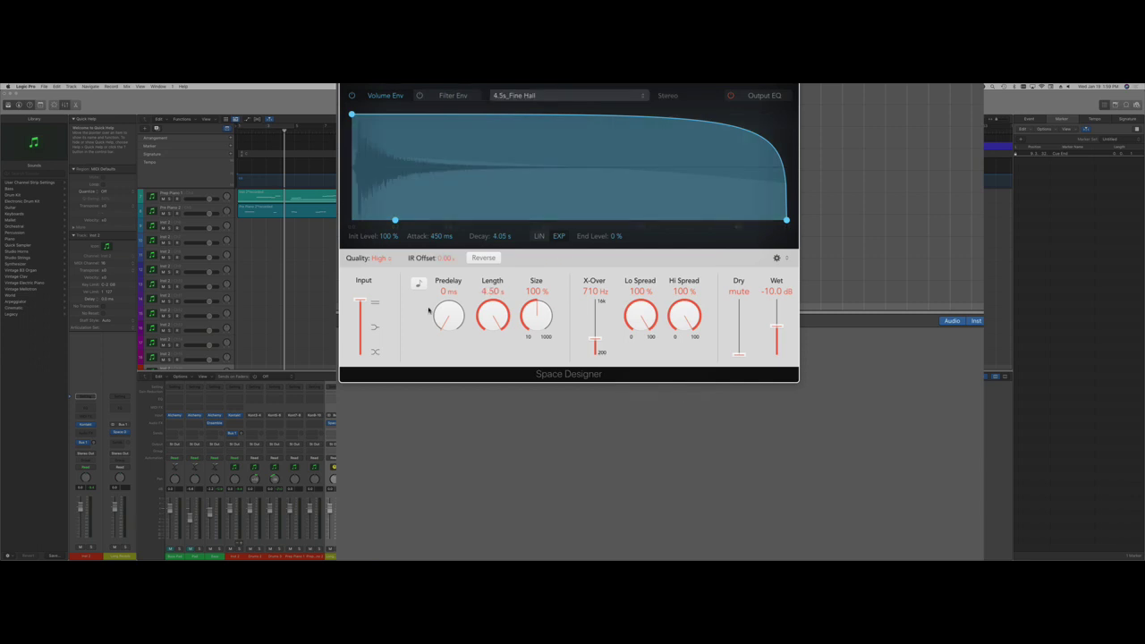
left_click_drag(778, 328, 781, 307)
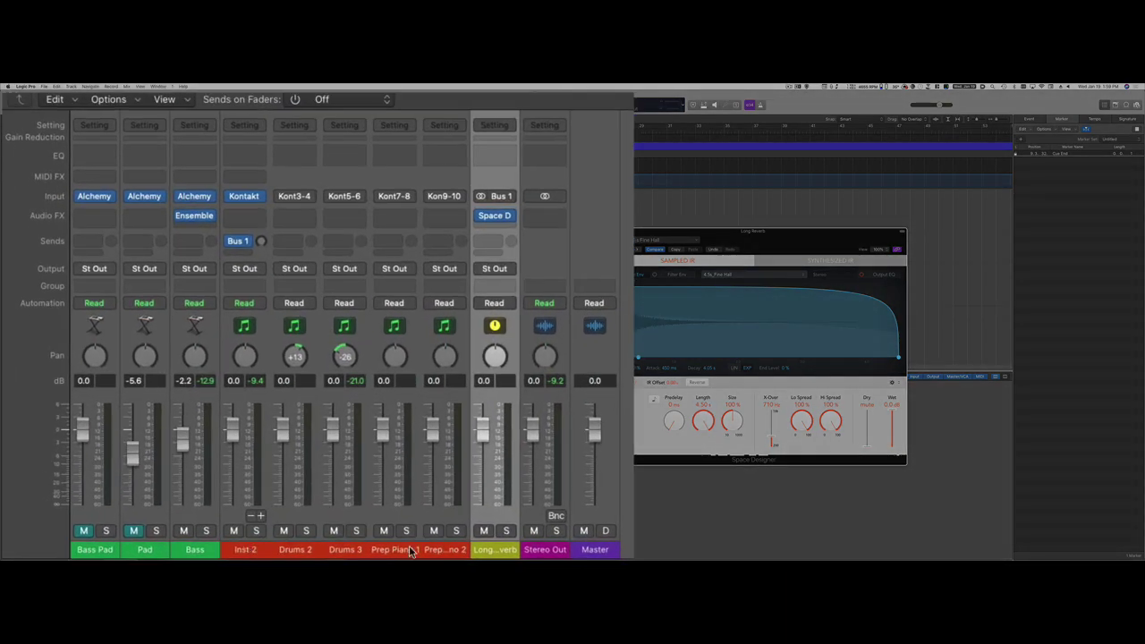
Add a Bus 1 send to both the Prep Piano 1 and Prep Piano 2 channels at once
left_click(439, 548)
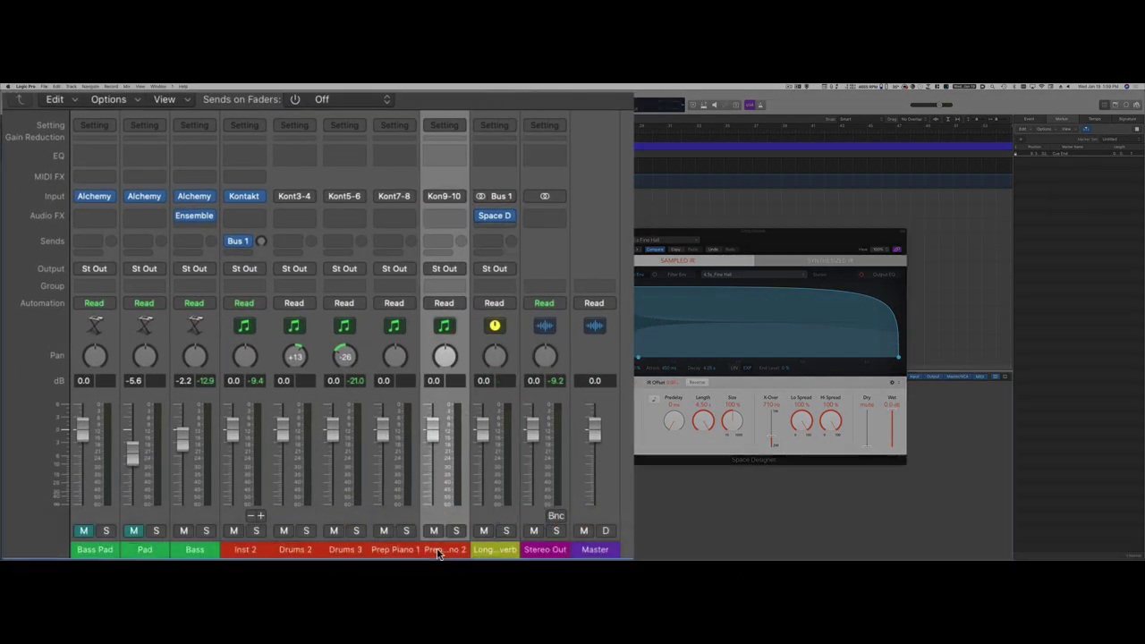
left_click(391, 549, "shift")
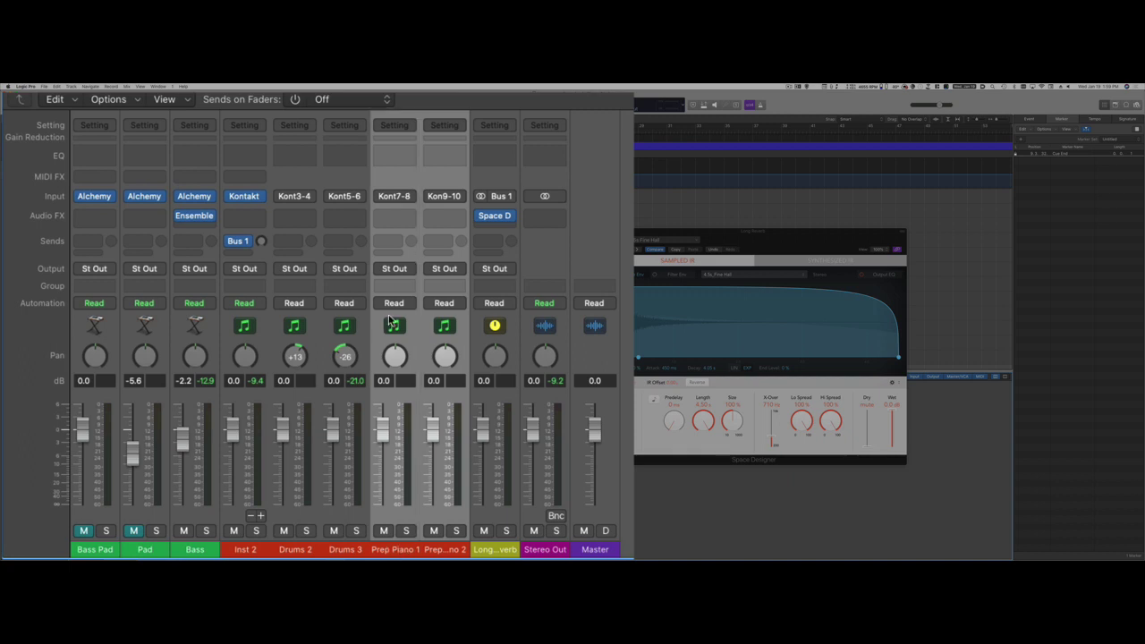
left_click(406, 243)
mouse_move(400, 263)
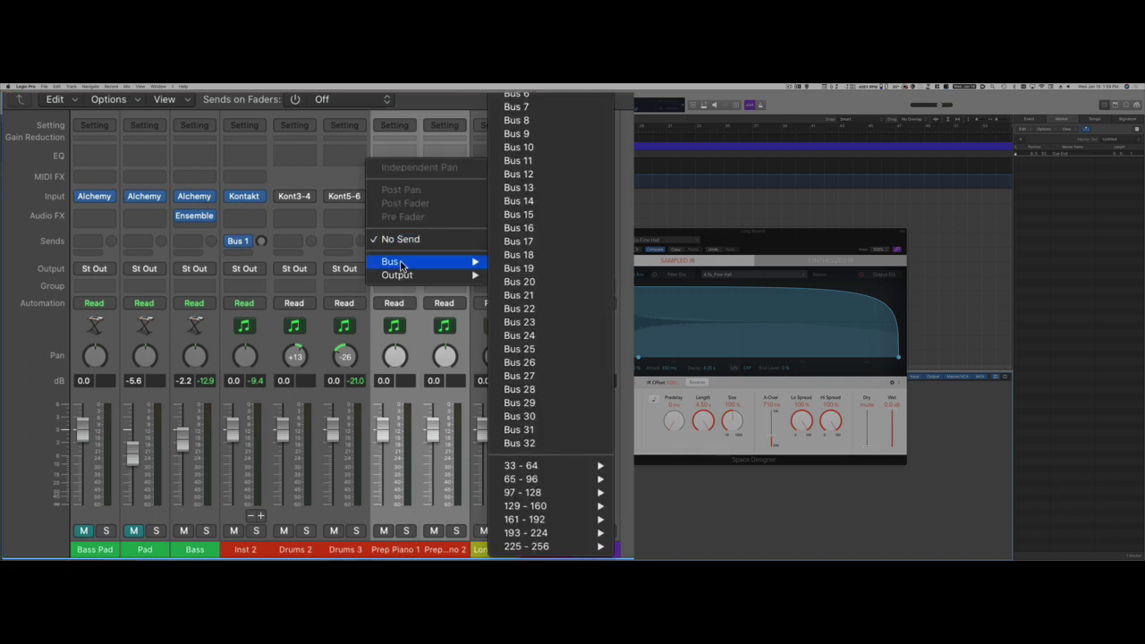
left_click(518, 107)
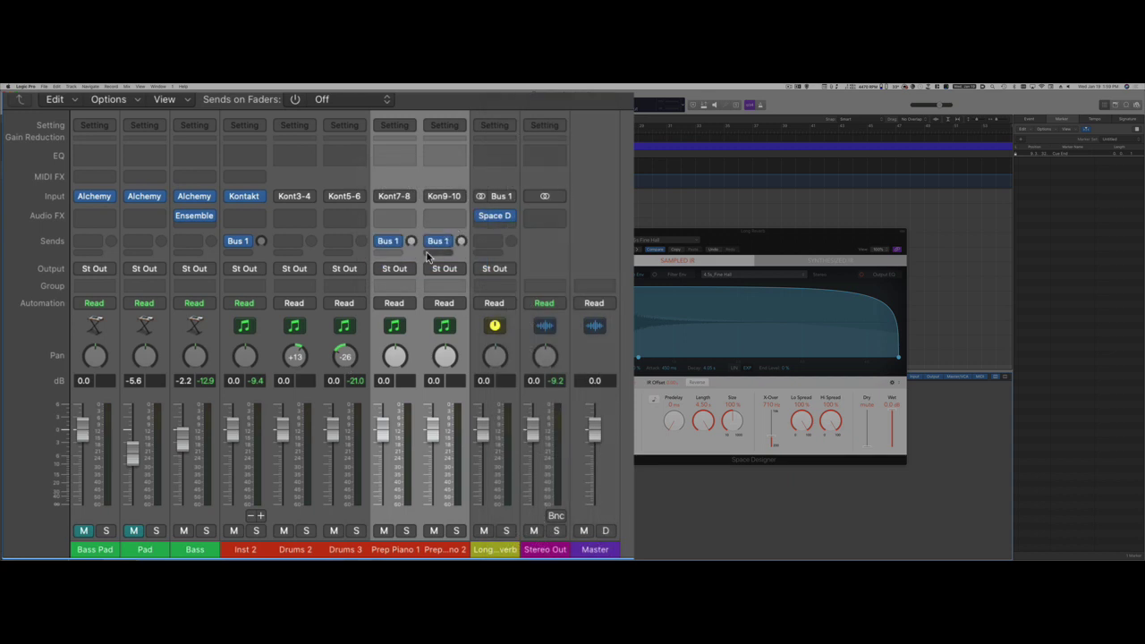
Raise the Bus 1 send level on both prep pianos, and pan Prep Piano 1 to -32 and Prep Piano 2 to +37
left_click_drag(414, 214, 416, 197)
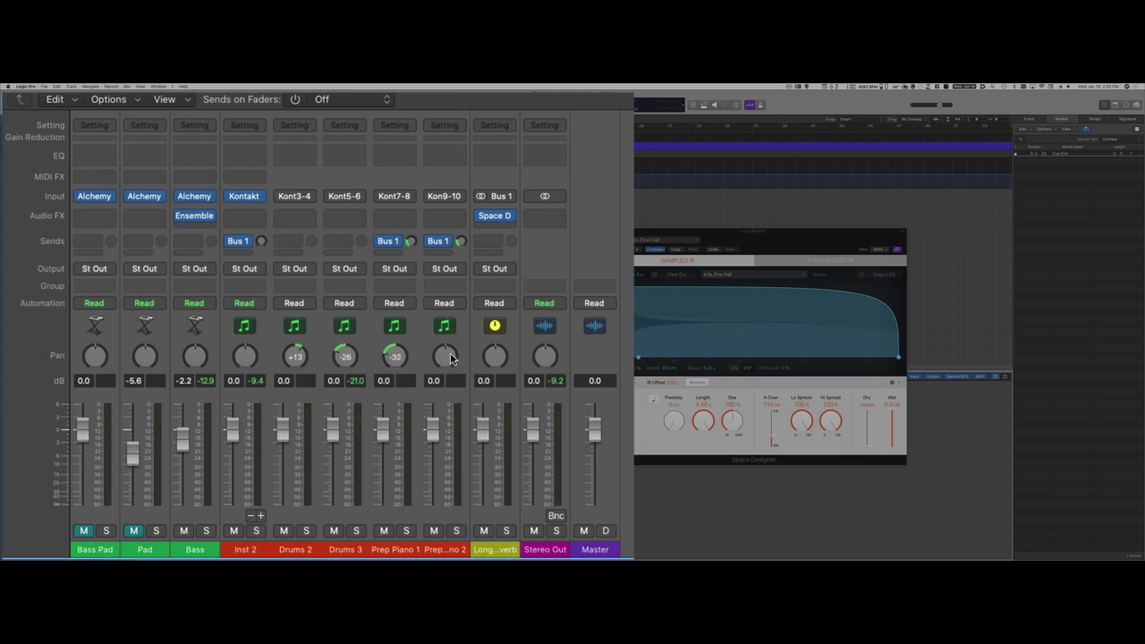
left_click_drag(452, 359, 452, 348)
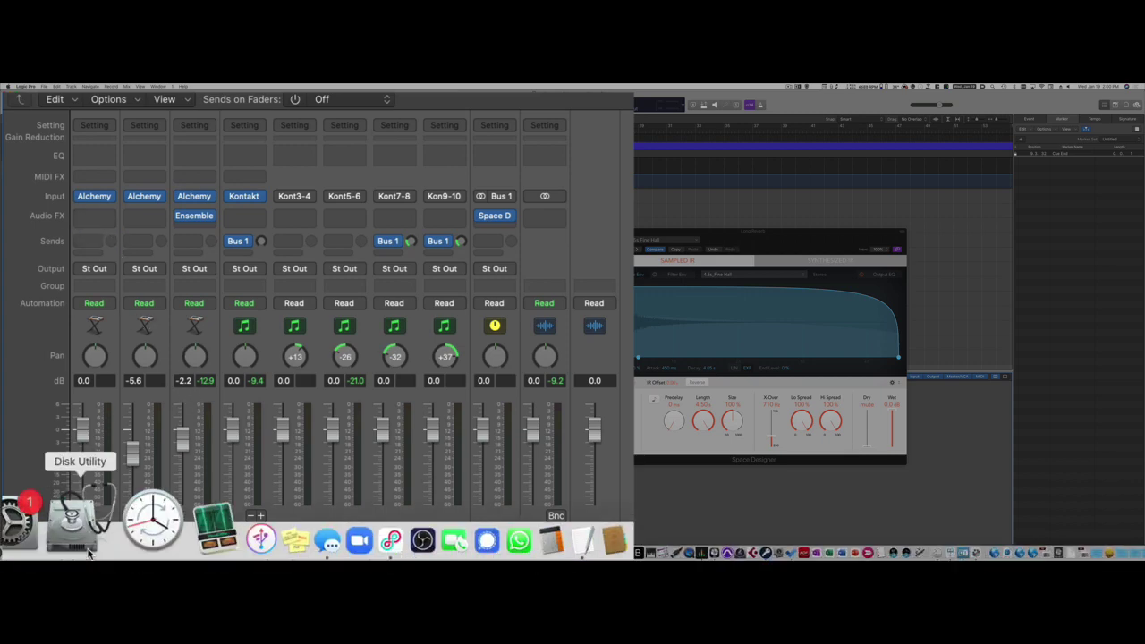
Add a Bus 1 send to both the Bass Pad and Pad channels at once
left_click(99, 545)
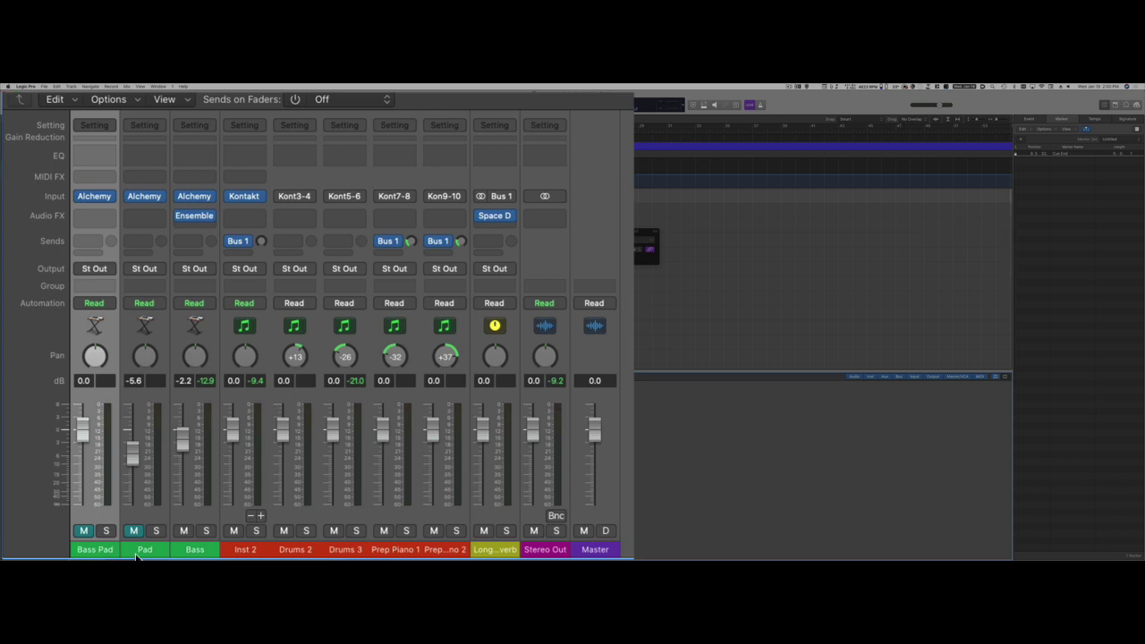
left_click(136, 553, "shift")
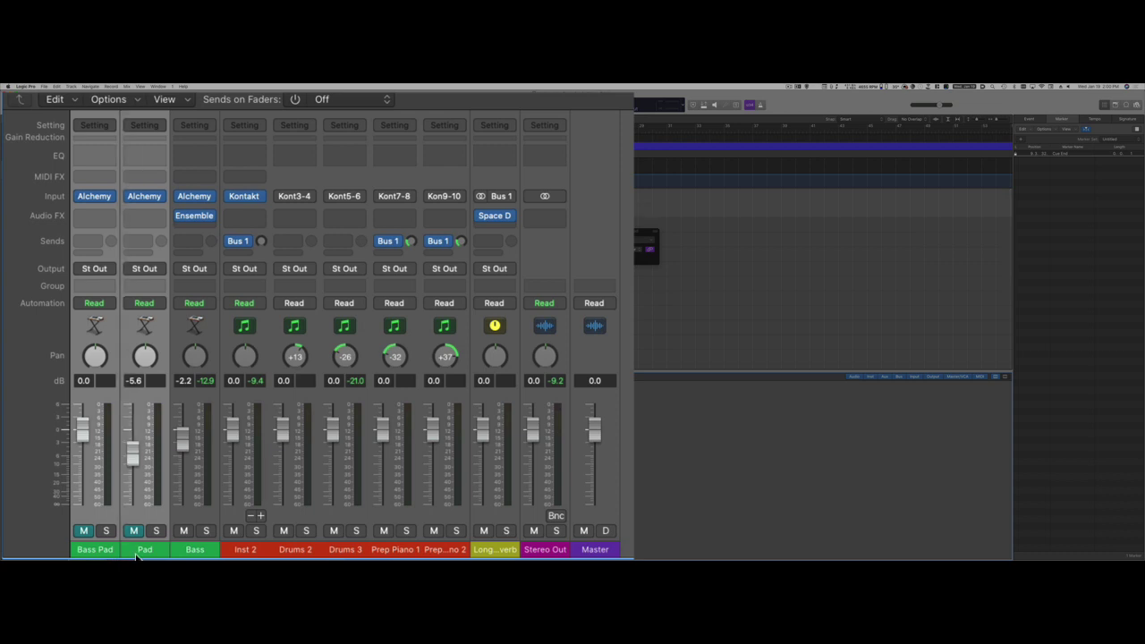
left_click(100, 241)
mouse_move(96, 262)
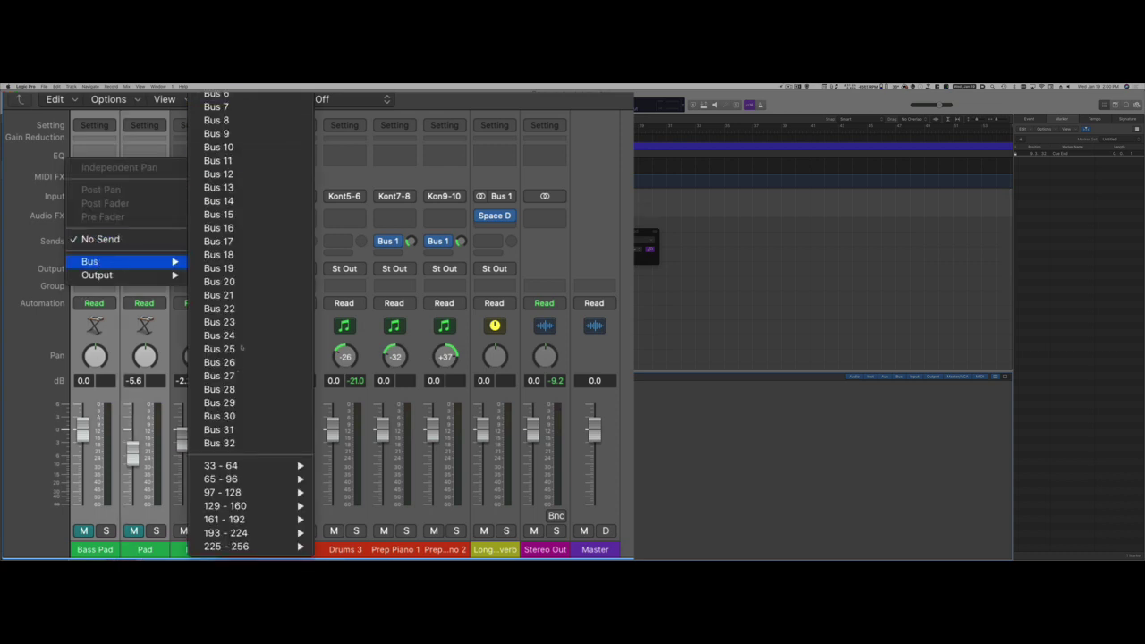
left_click(217, 108)
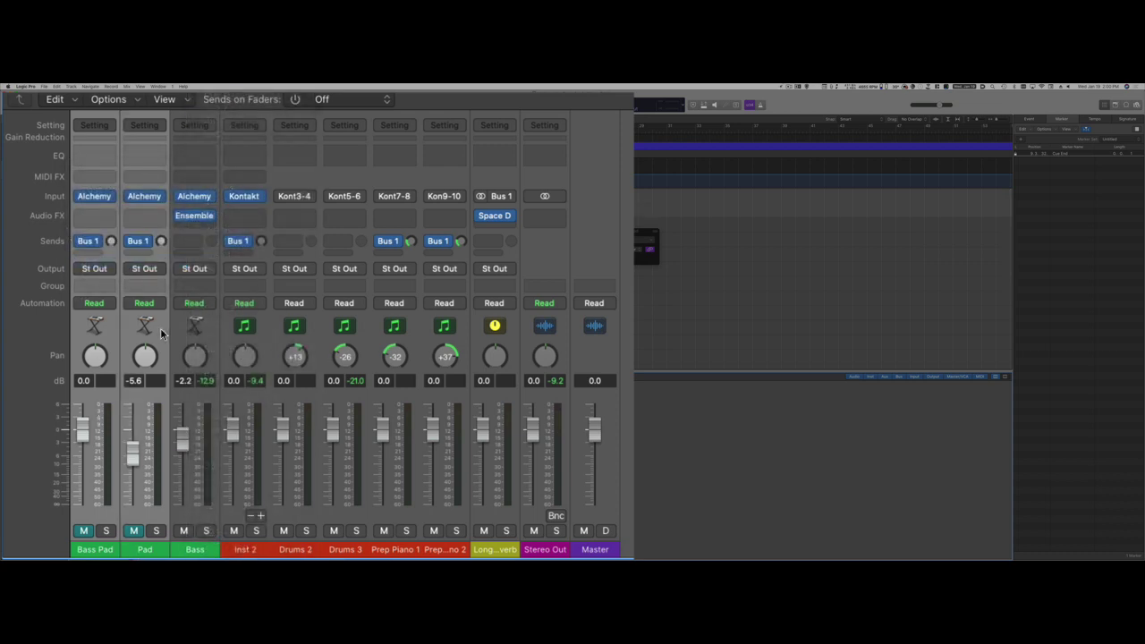
Raise the Bus 1 send level on both pads, pan Bass Pad to -18 and adjust the Pad channel's pan
left_click(118, 206)
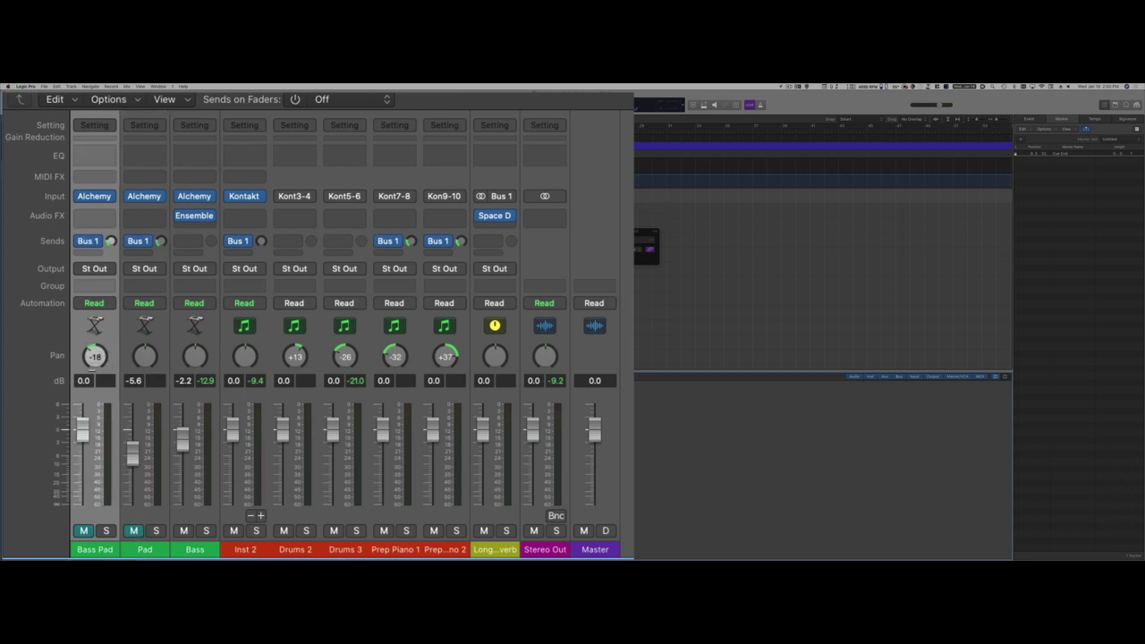
left_click_drag(143, 362, 143, 352)
Unmute the Bass Pad and Pad tracks, and play the cue from the beginning to its end to review the mix
key("super+2")
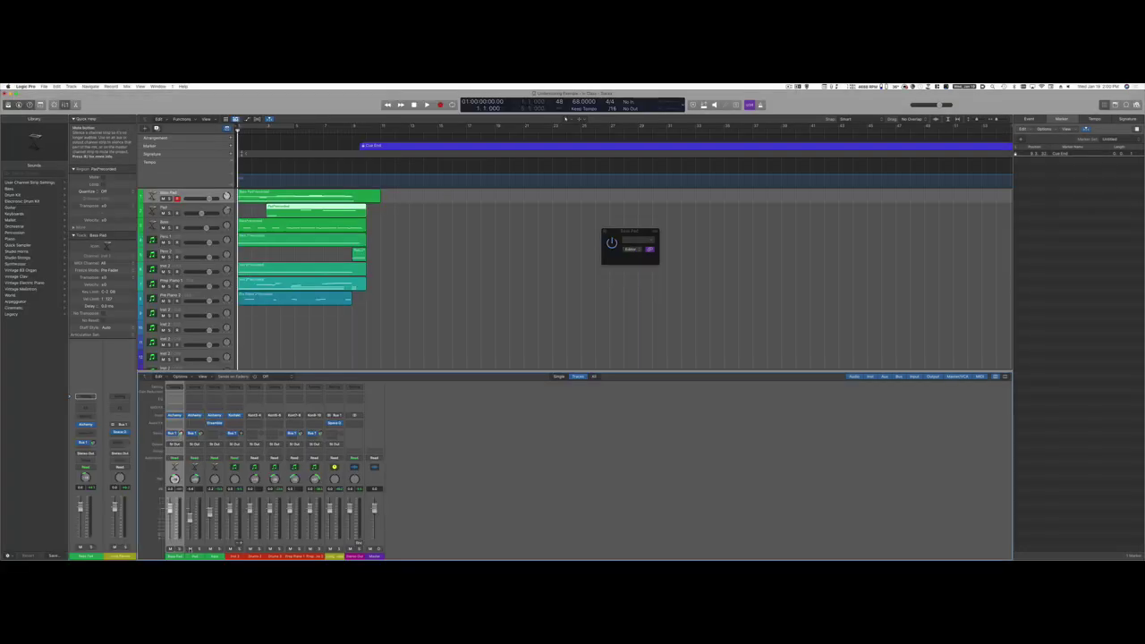
key("space")
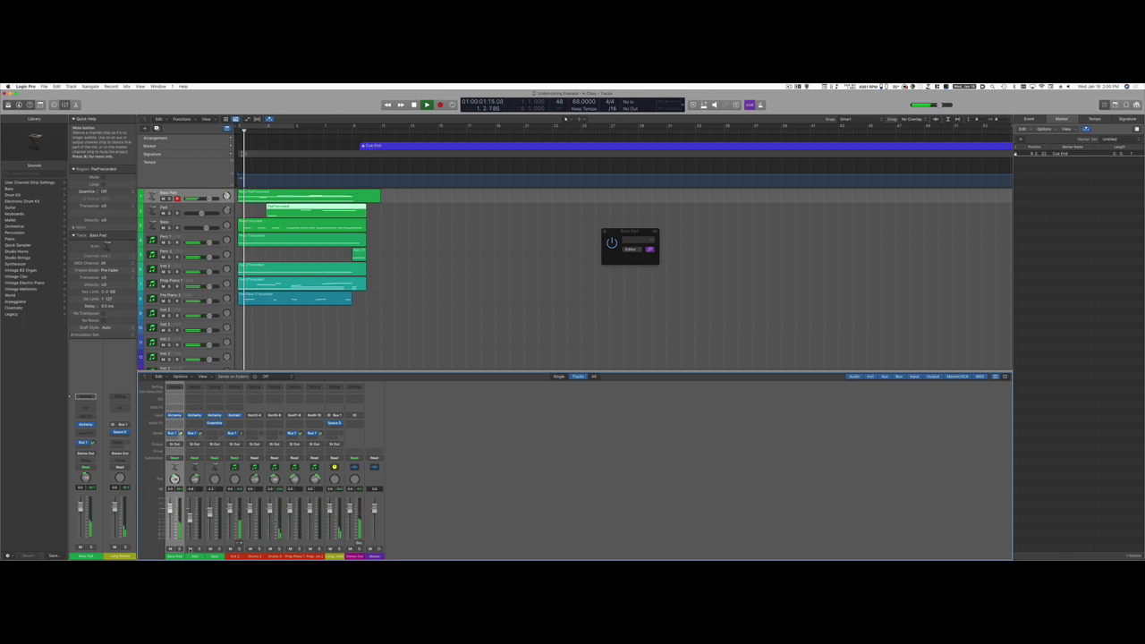
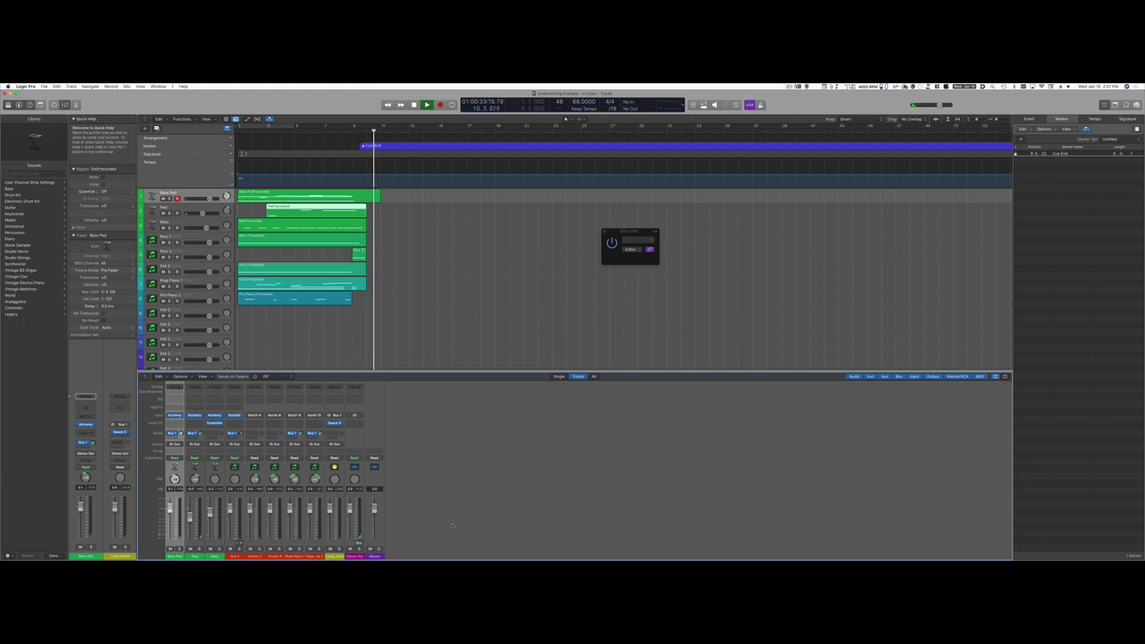
key("space")
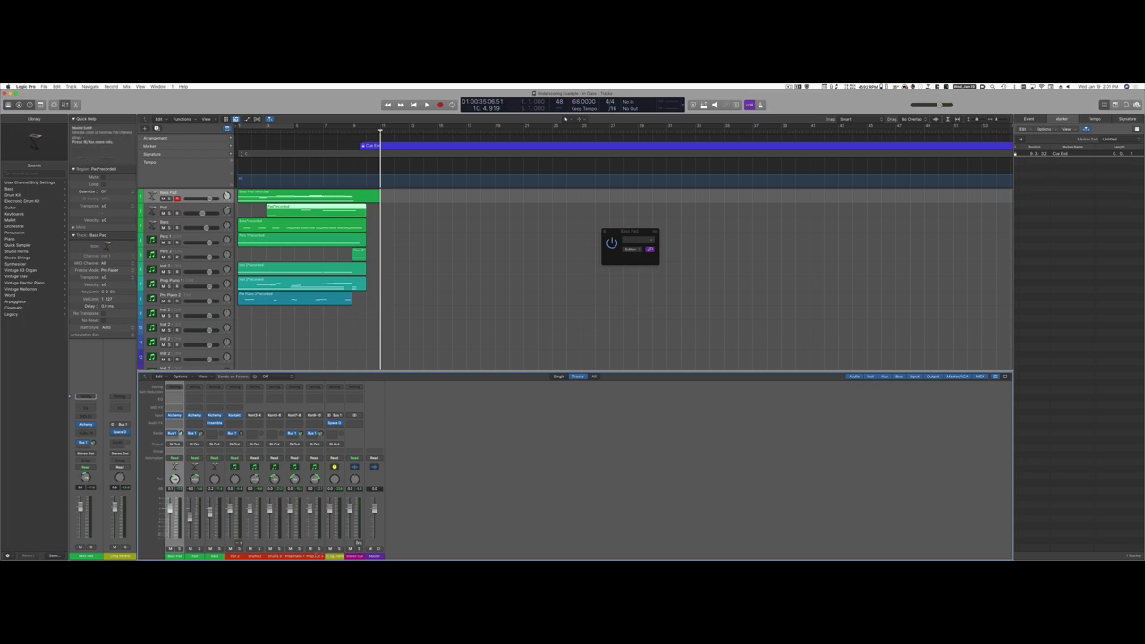
Add a Bus 2 send to the Prep Piano 2 channel and name the new aux channel Delay
left_click(314, 433)
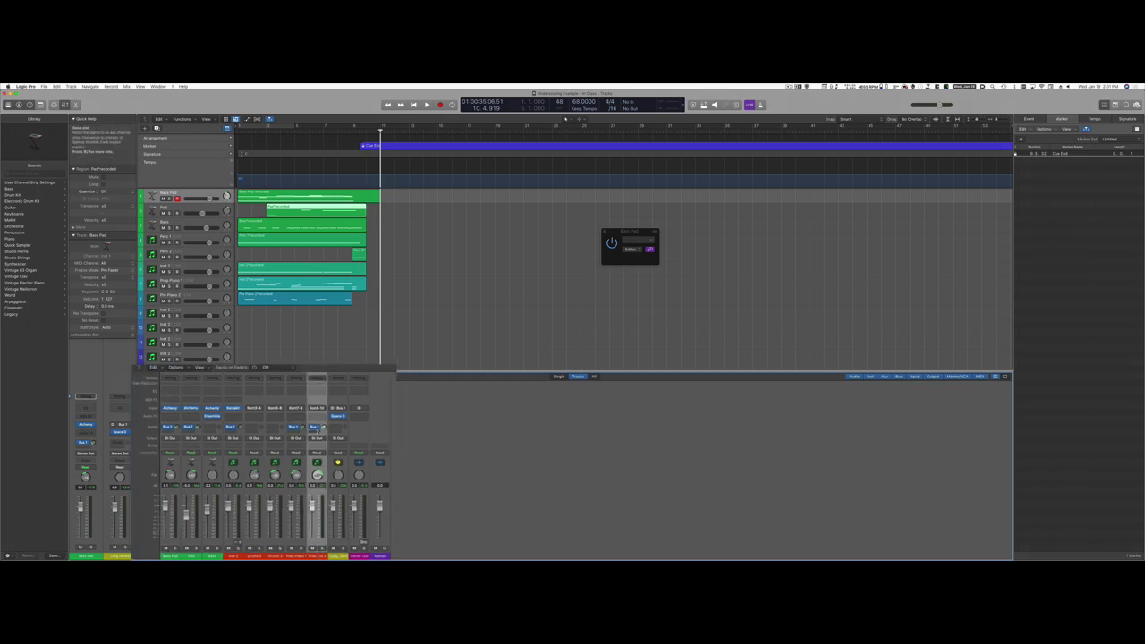
mouse_move(370, 353)
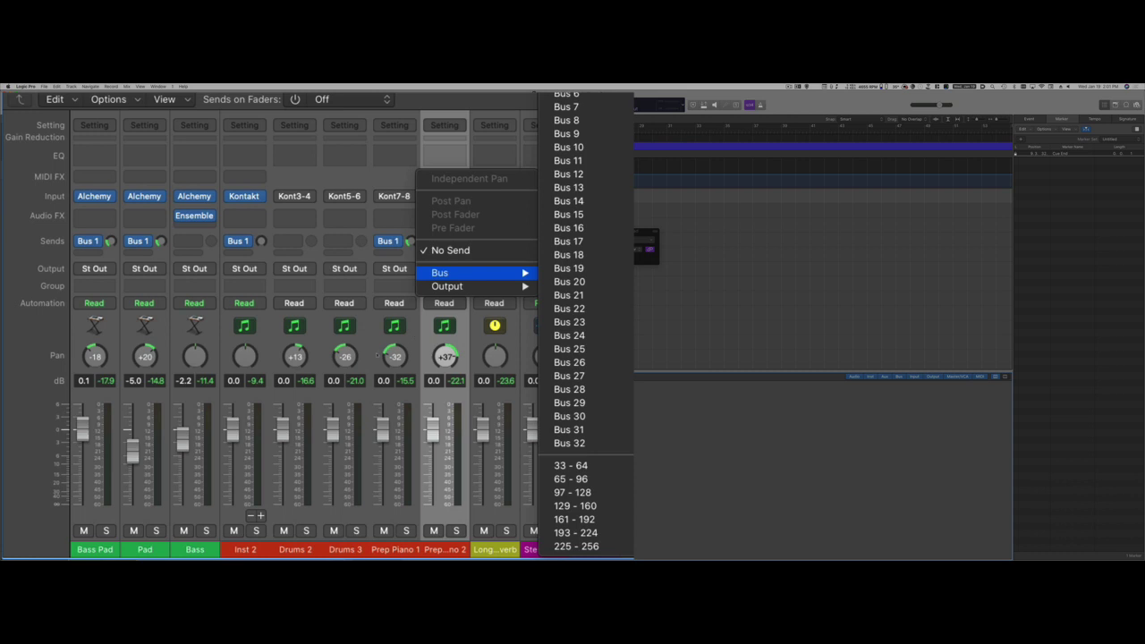
left_click(567, 93)
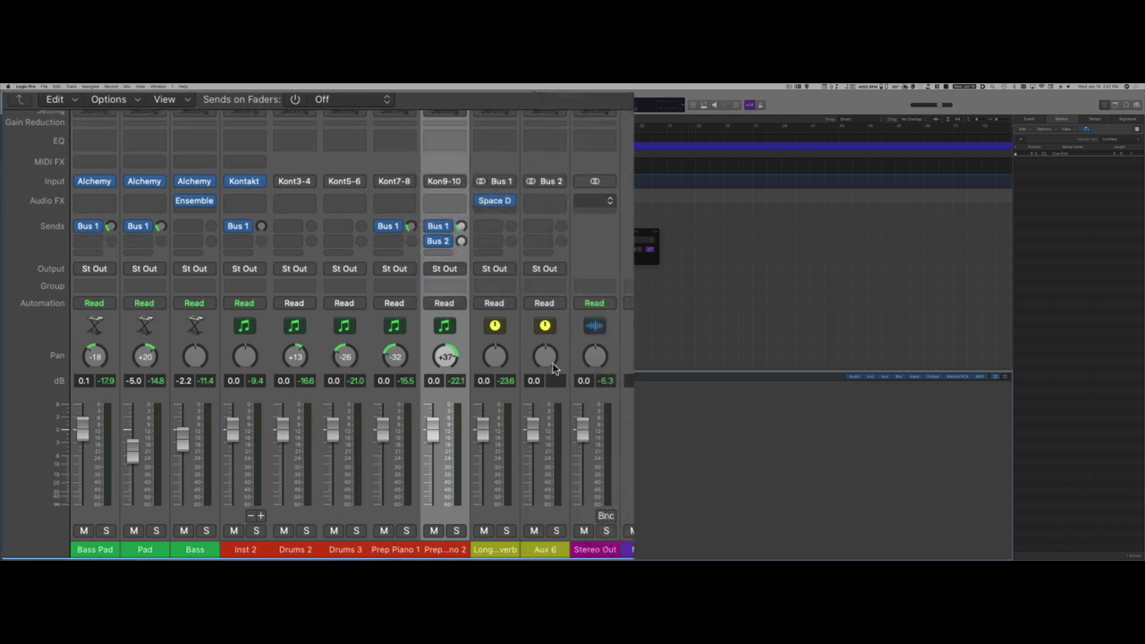
double_click(546, 550)
type("Delay")
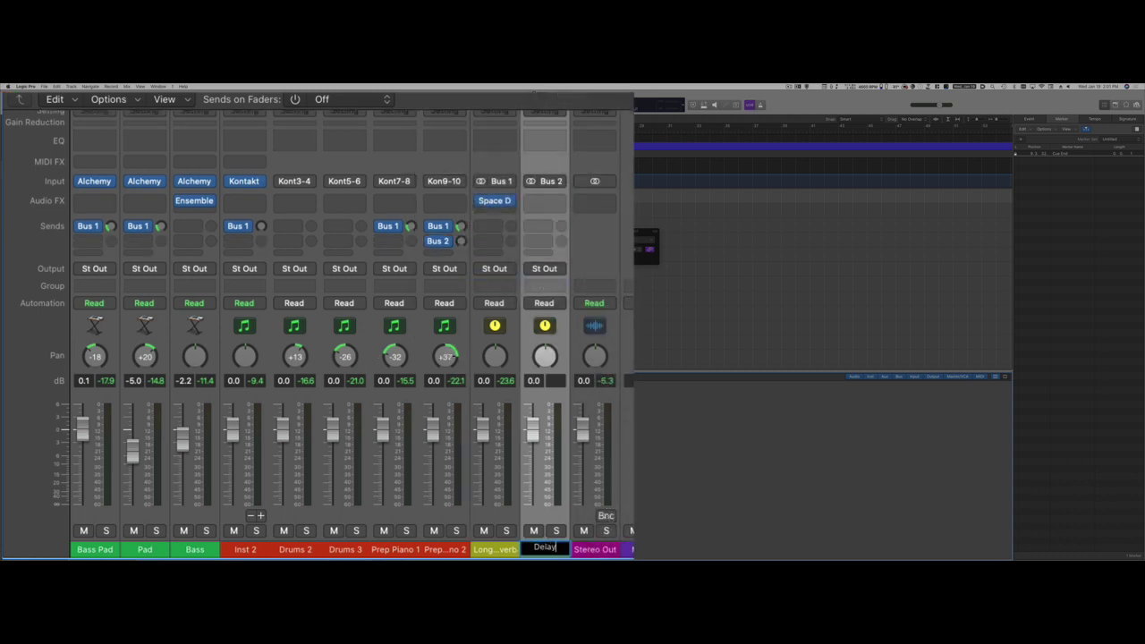
key("Return")
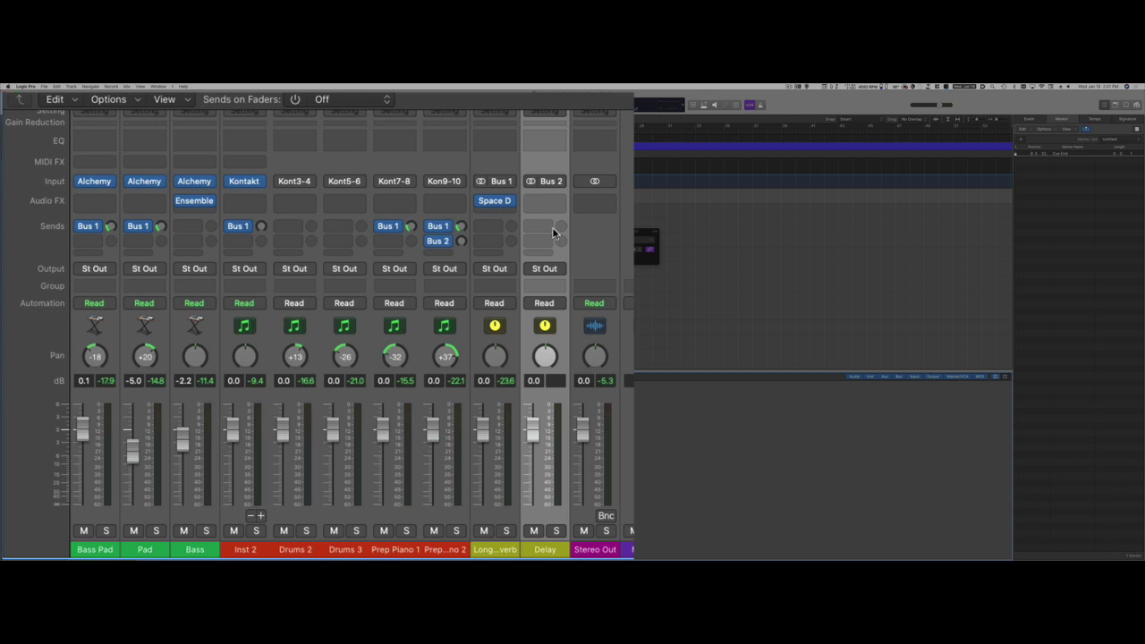
Insert a Stereo Delay on the Delay aux channel and place its window clear of the mixer
left_click(546, 201)
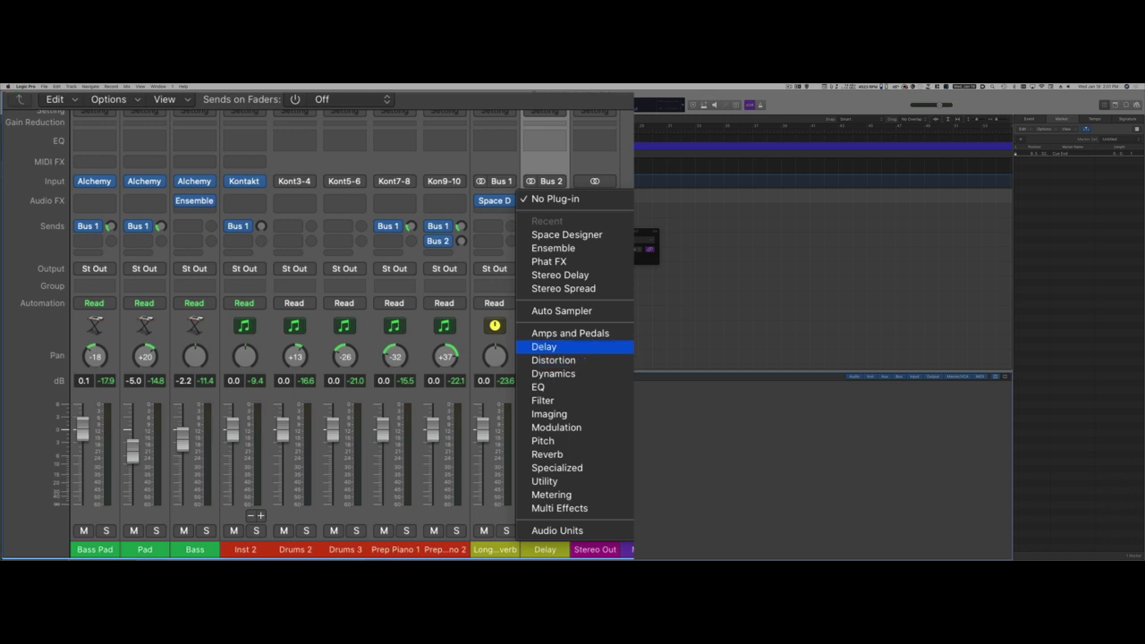
left_click(561, 275)
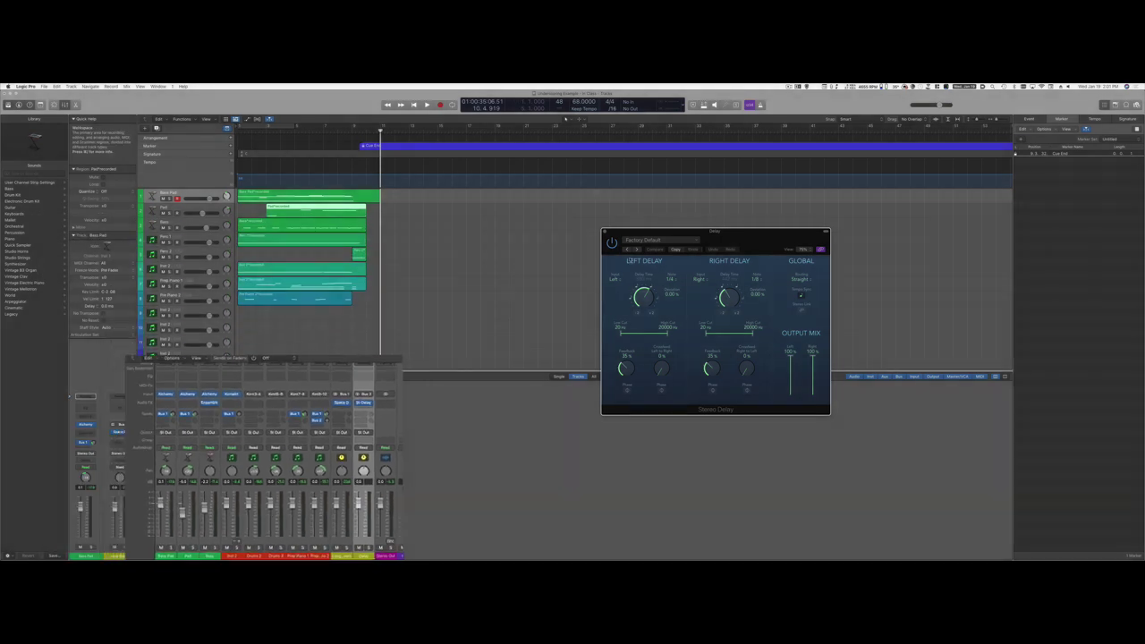
left_click_drag(720, 230, 649, 210)
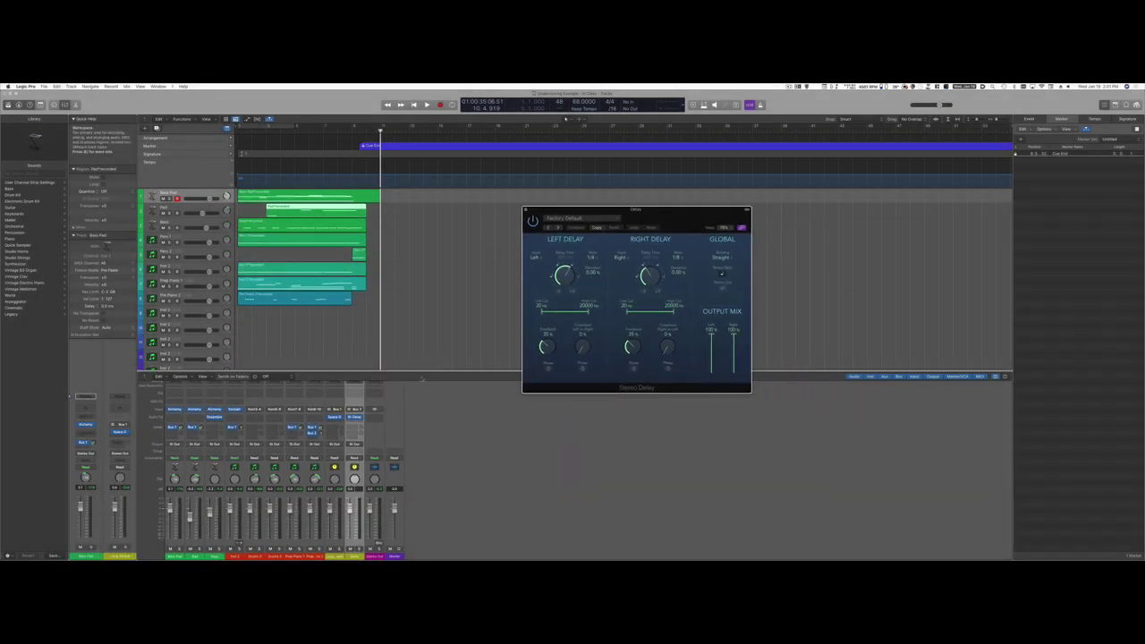
Play the cue and load the 1\8 Note Dotted preset in the Stereo Delay
left_click(322, 132)
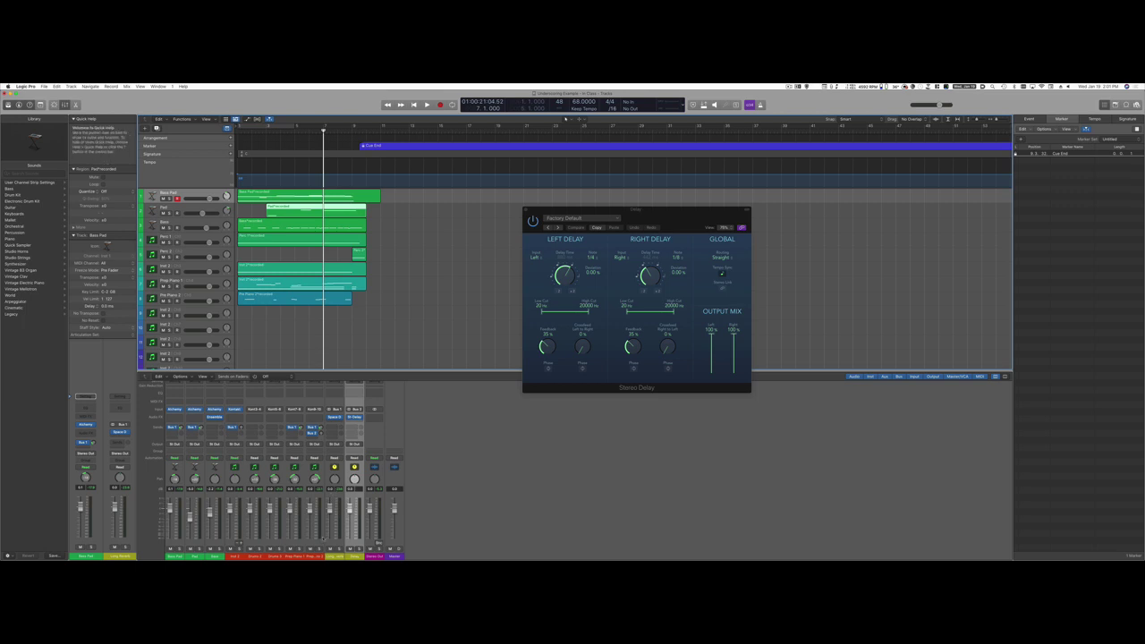
key("Tab")
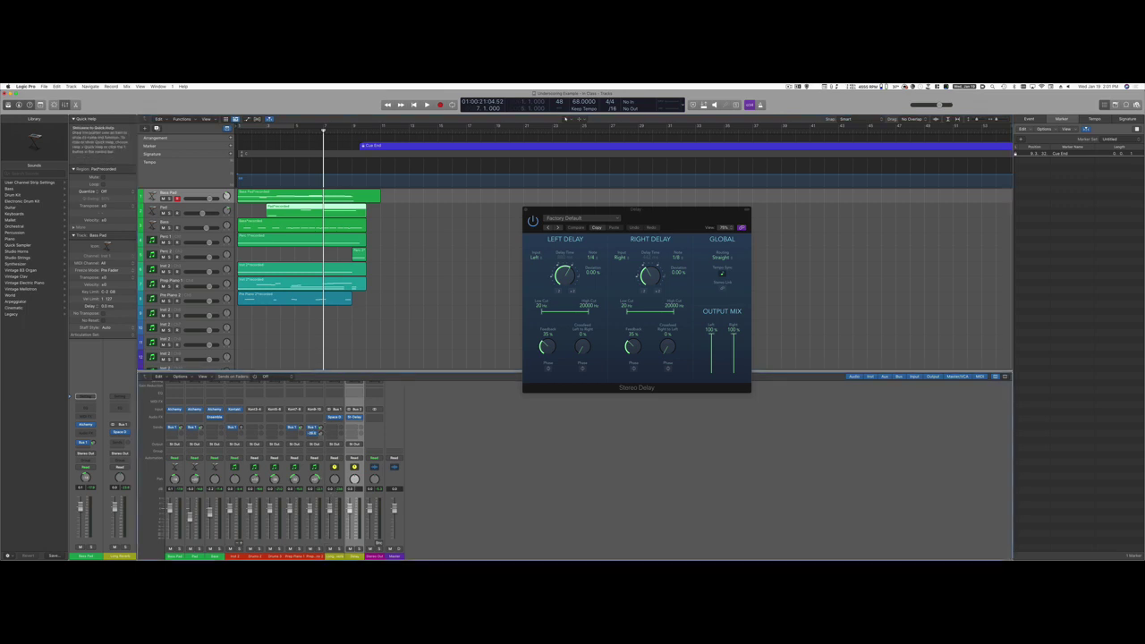
left_click(296, 130)
key("space")
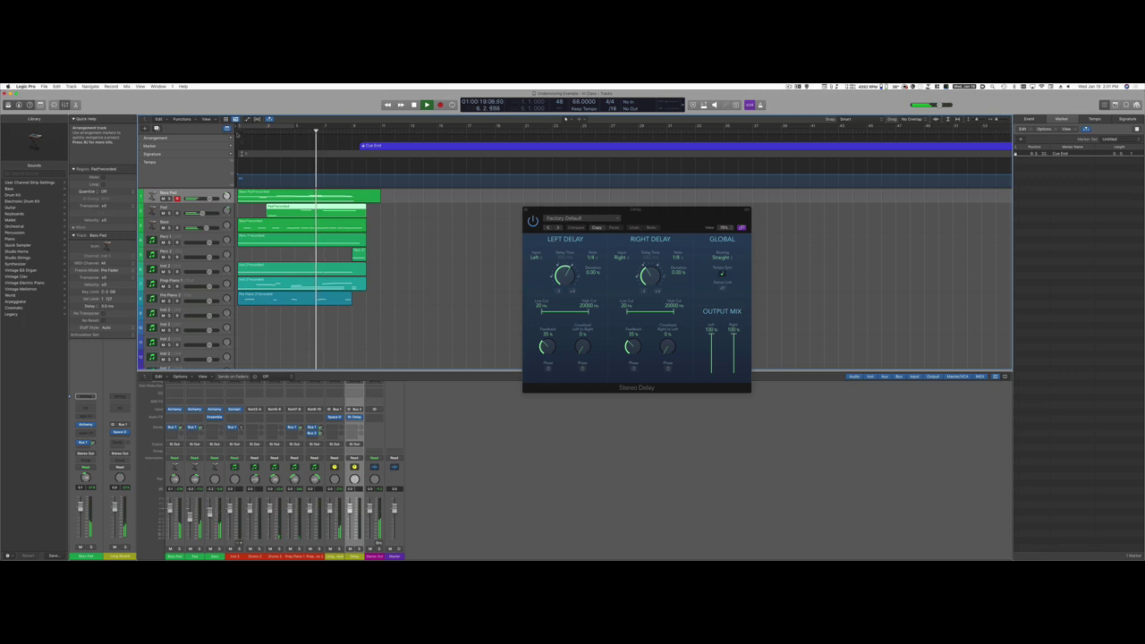
left_click(230, 131)
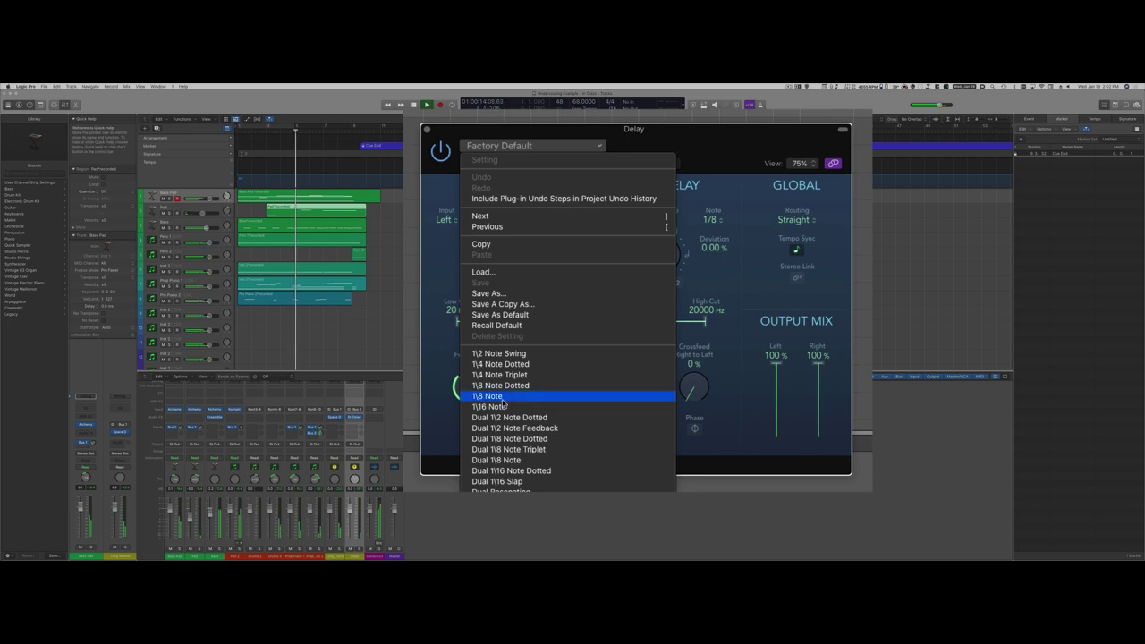
left_click(548, 387)
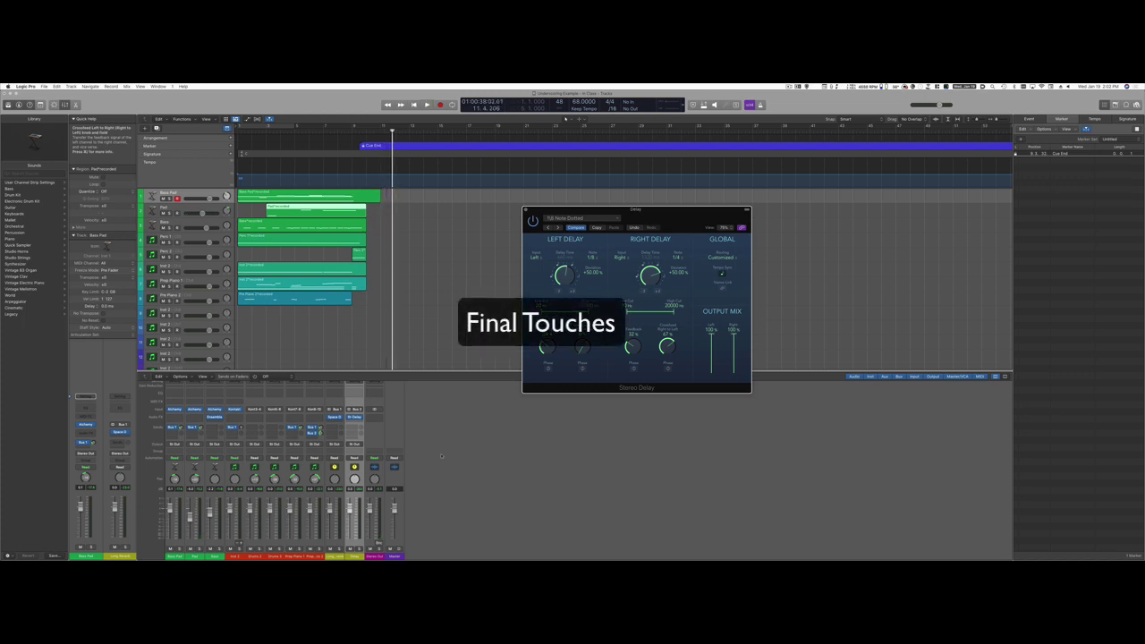
Close the Stereo Delay window and play the cue's ending from bar 8
left_click(526, 210)
left_click(461, 192)
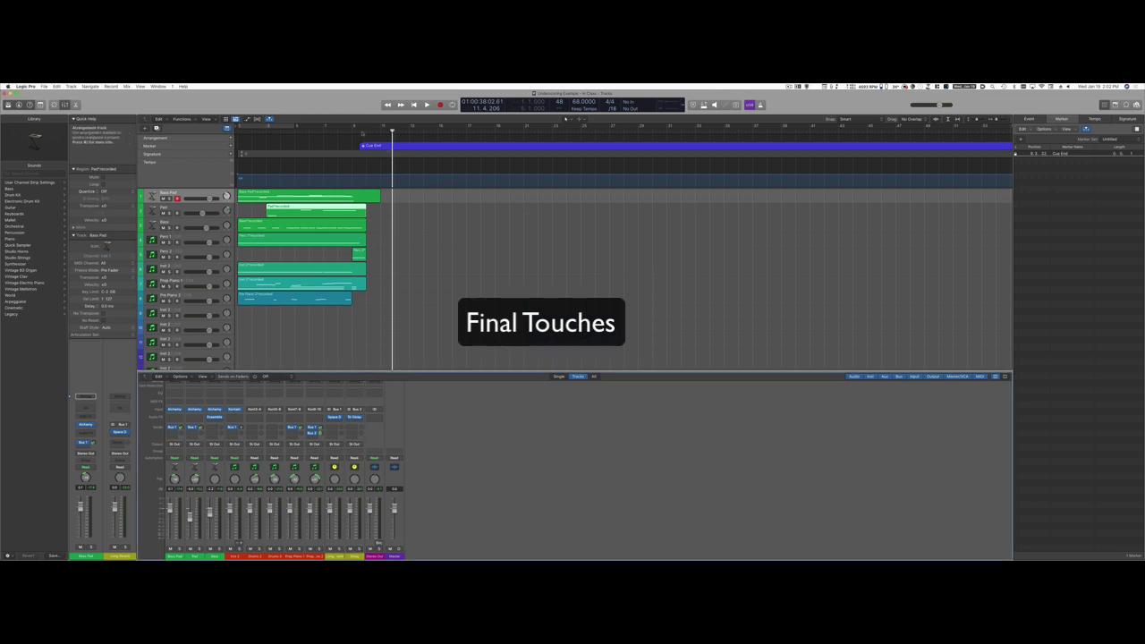
left_click(360, 130)
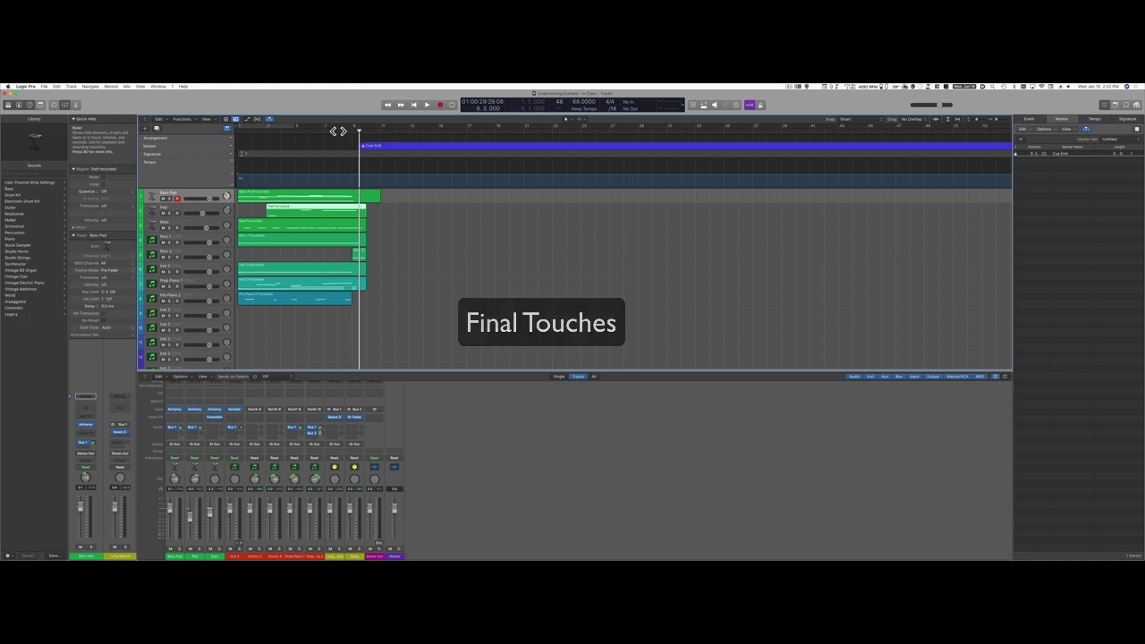
left_click(337, 131)
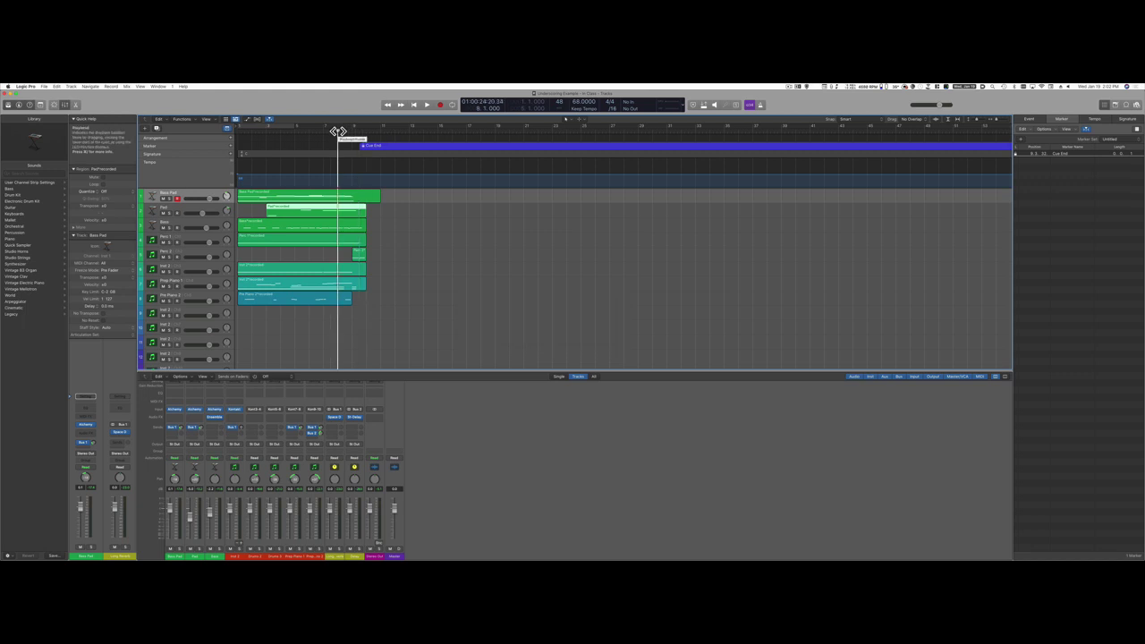
key("space")
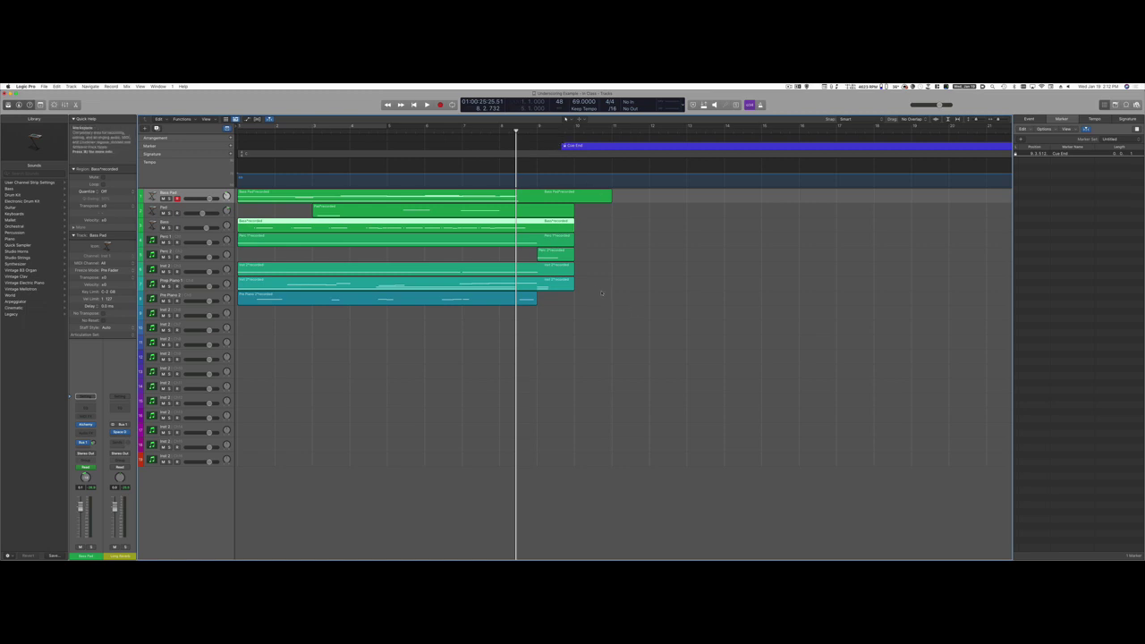
Open the Bass Pad region in an enlarged Piano Roll and play the passage leading into bar 8
double_click(525, 225)
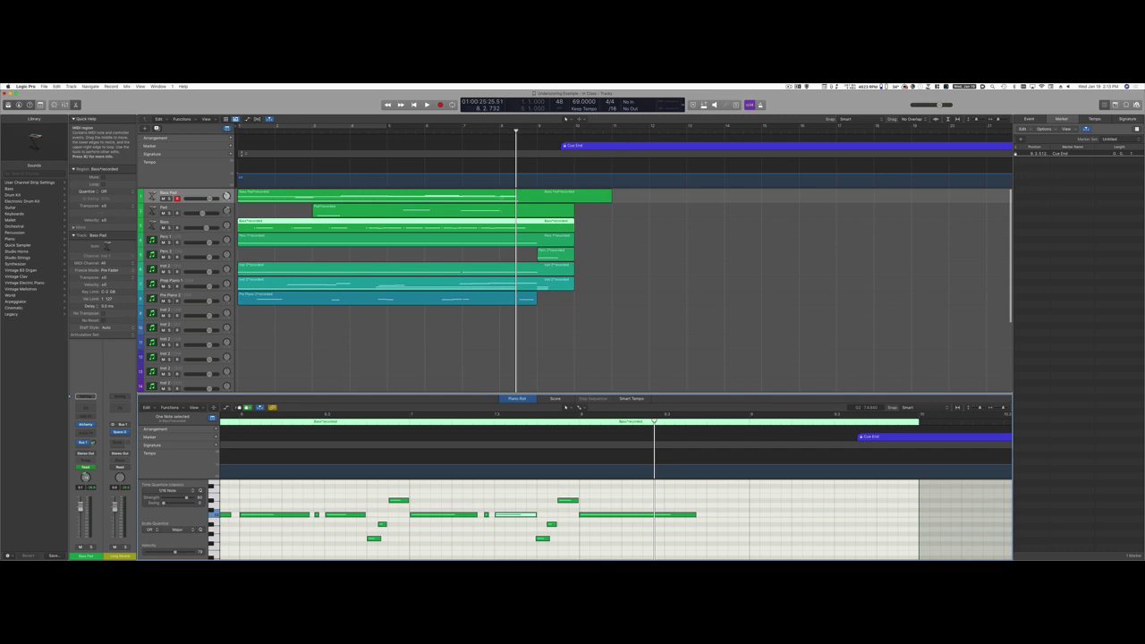
left_click(501, 194)
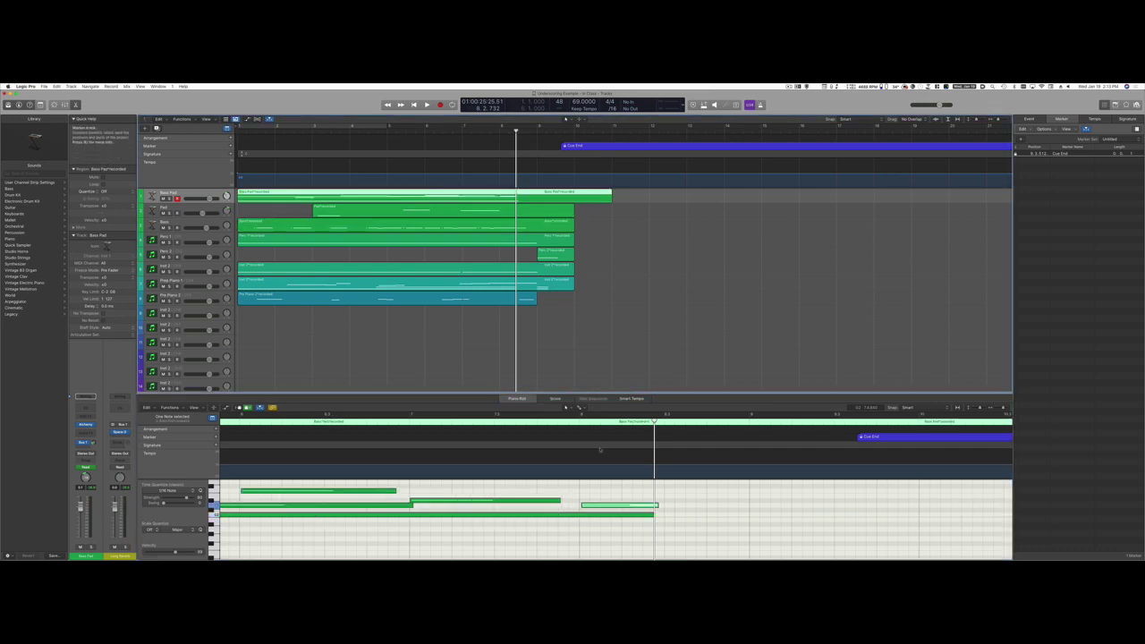
left_click_drag(606, 395, 595, 295)
left_click(405, 322)
key("space")
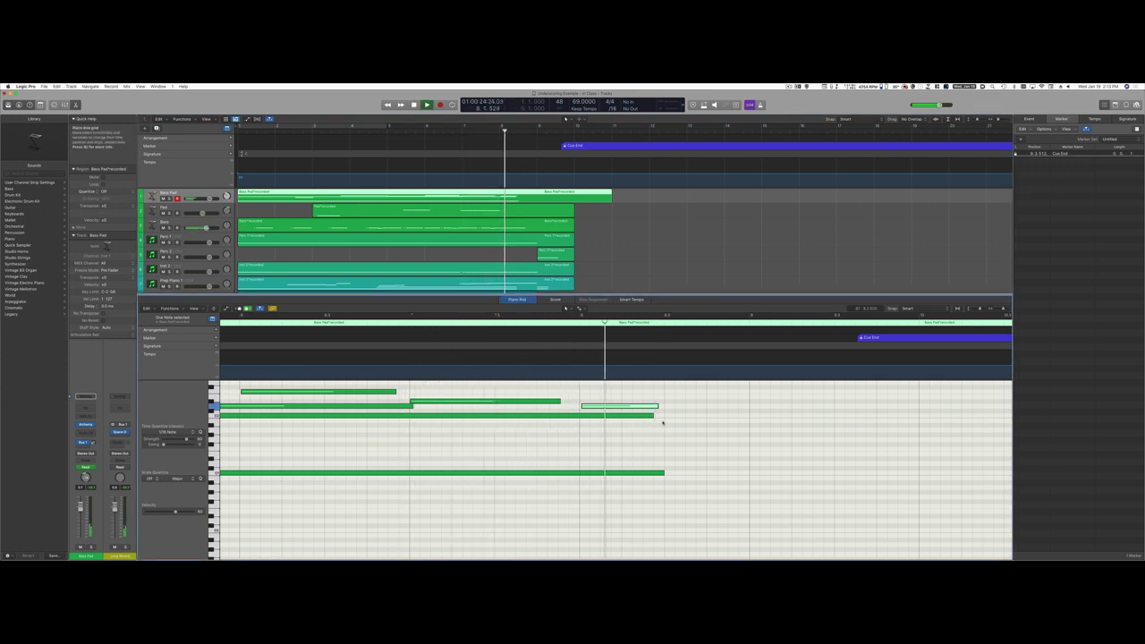
key("space")
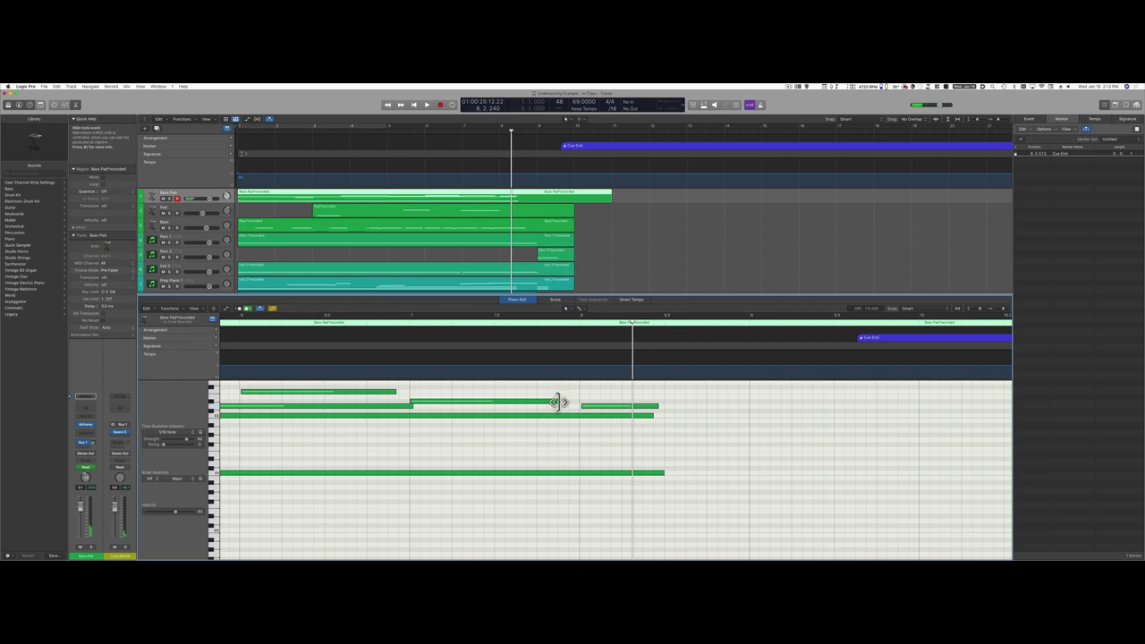
Shorten the Bass Pad note starting at bar 7 to two beats, start the following note right after it, and audition the passage
left_click_drag(559, 402, 497, 404)
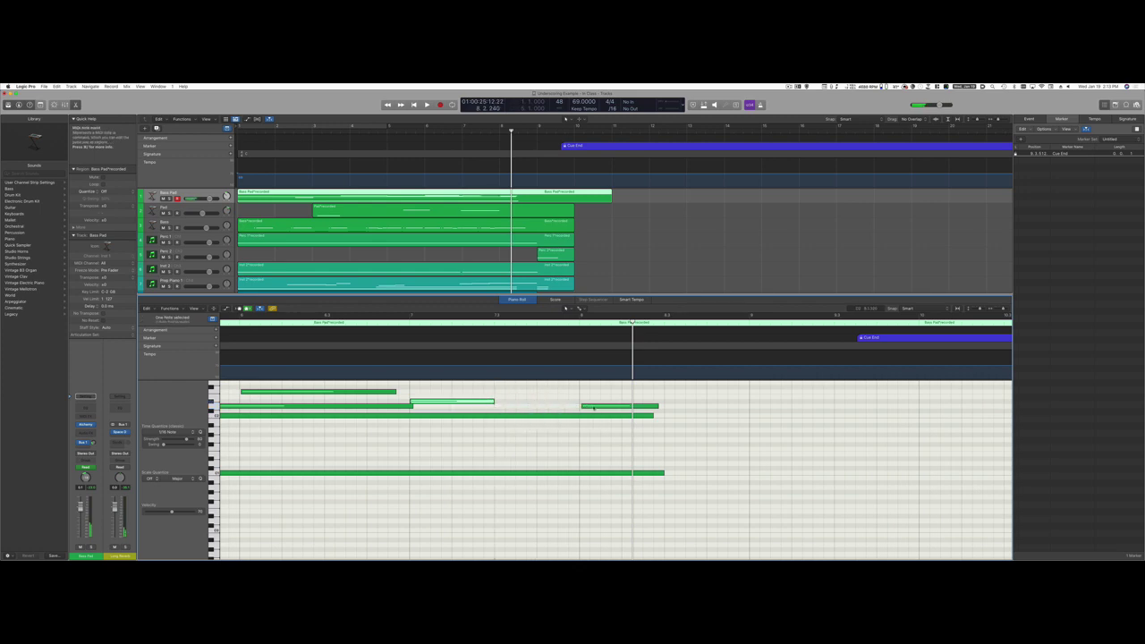
left_click_drag(594, 407, 519, 407)
left_click(383, 325)
key("space")
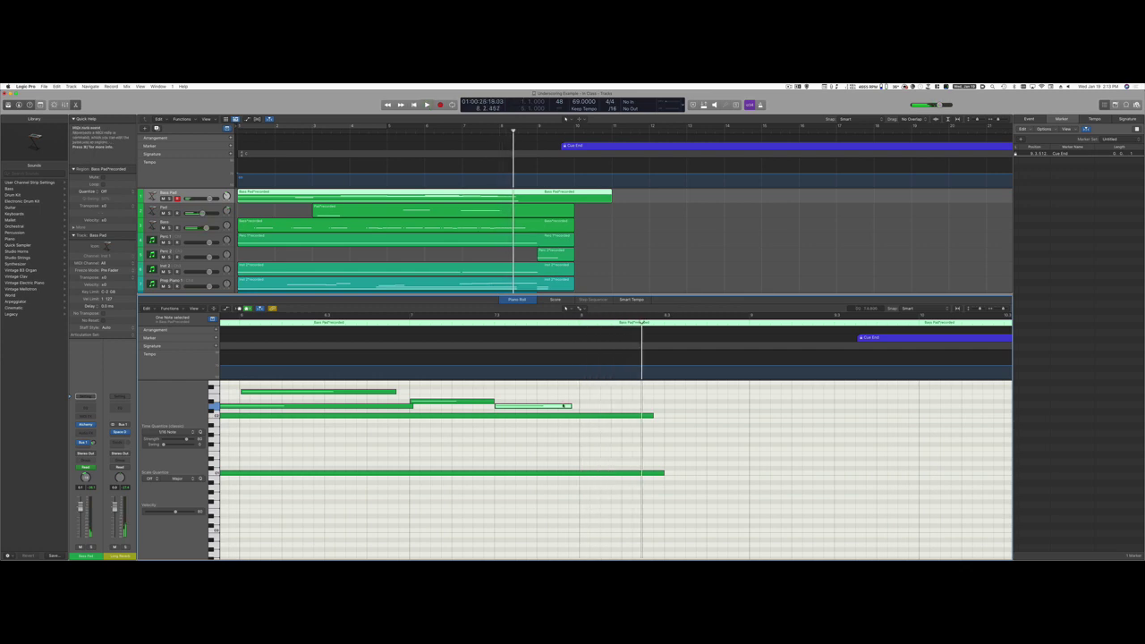
Copy the last Bass Pad melody note to a lower pitch at bar 8, end the sustained note just before it, and audition
left_click_drag(562, 409, 576, 431)
left_click(575, 417)
left_click(400, 323)
key("space")
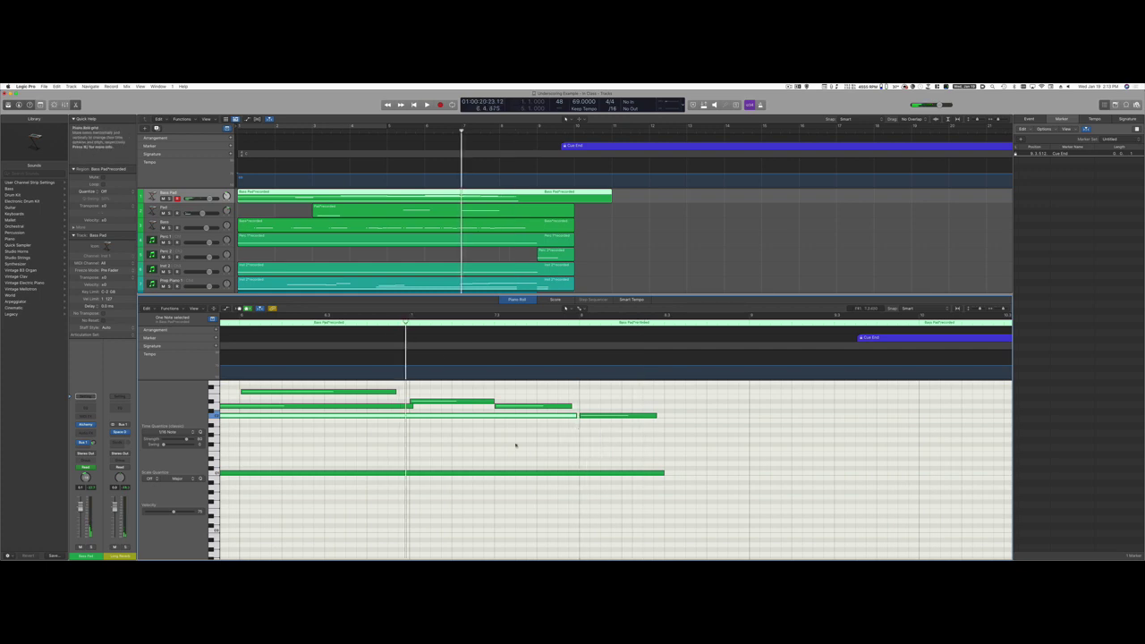
Open the Prep Piano 1 region, shorten its sustained low notes to end before bar 8, and move the final low notes to bar 8
left_click_drag(516, 297, 516, 409)
left_click(556, 283)
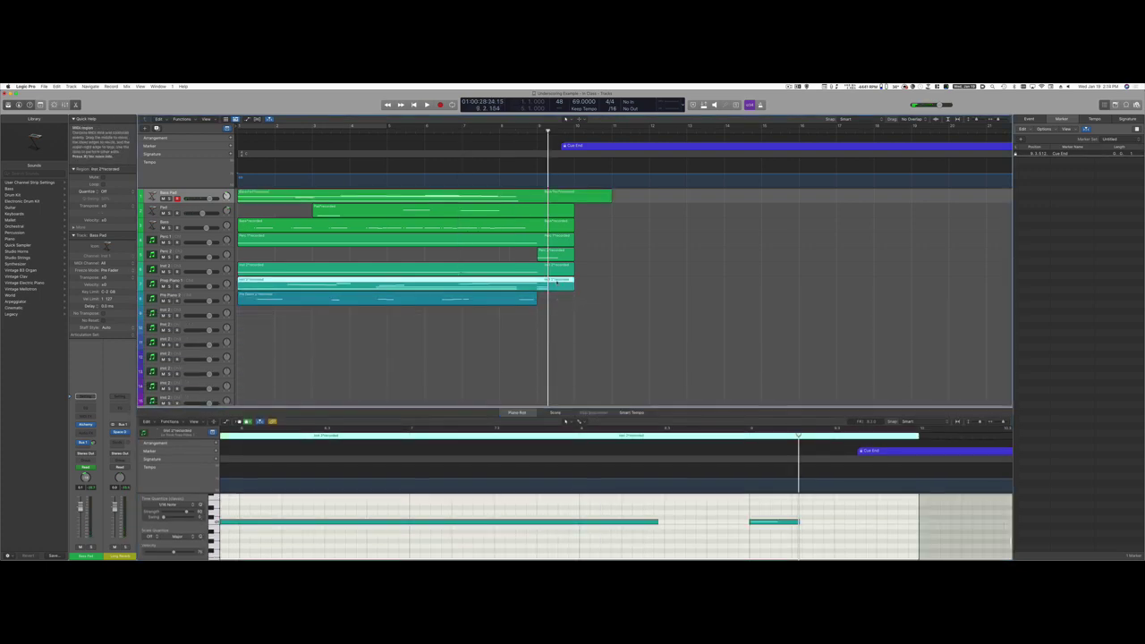
left_click_drag(666, 408, 667, 244)
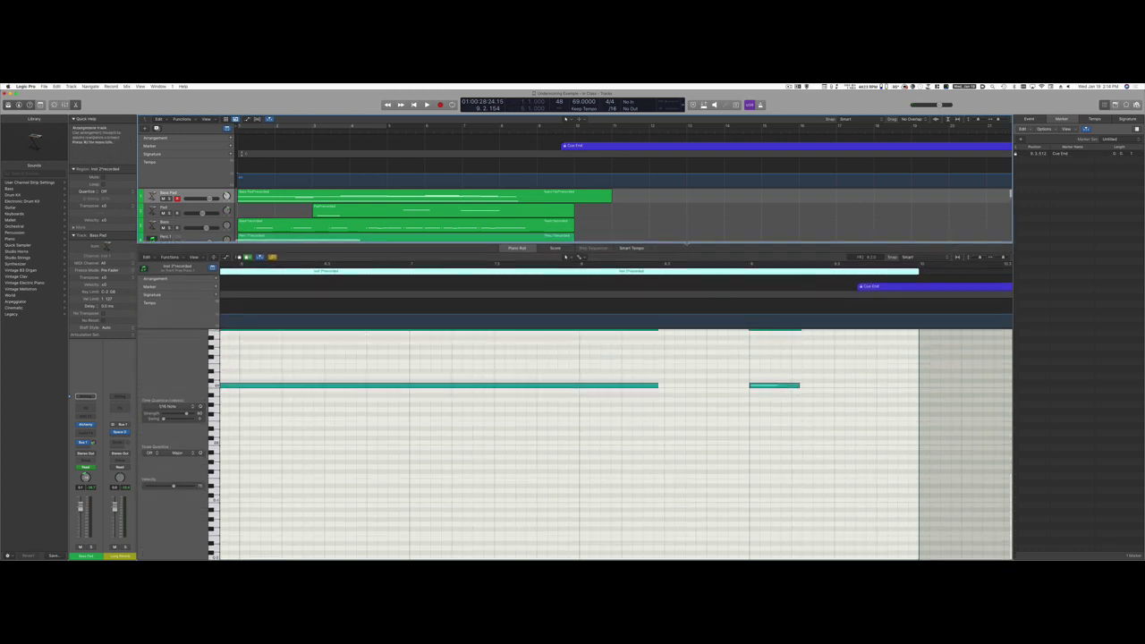
scroll(749, 402, "up", 3)
scroll(747, 405, "up", 5)
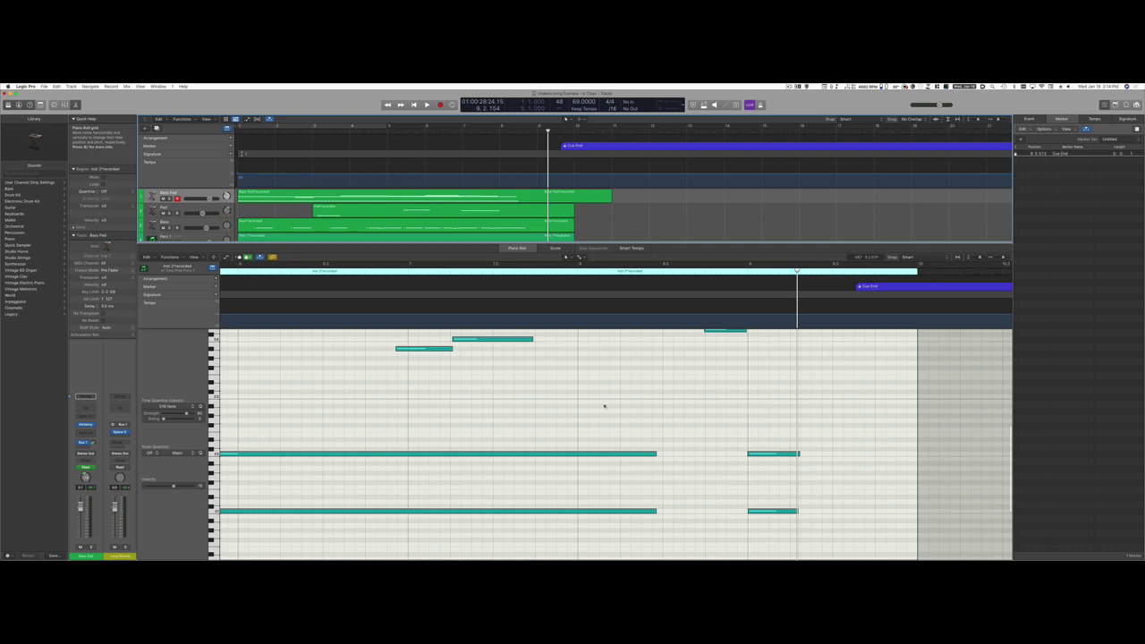
left_click_drag(604, 406, 545, 502)
left_click_drag(724, 423, 612, 503)
Move the last Prep Piano 1 melody note to bar 8 and shorten the preceding note to end just before it
scroll(636, 456, "up", 4)
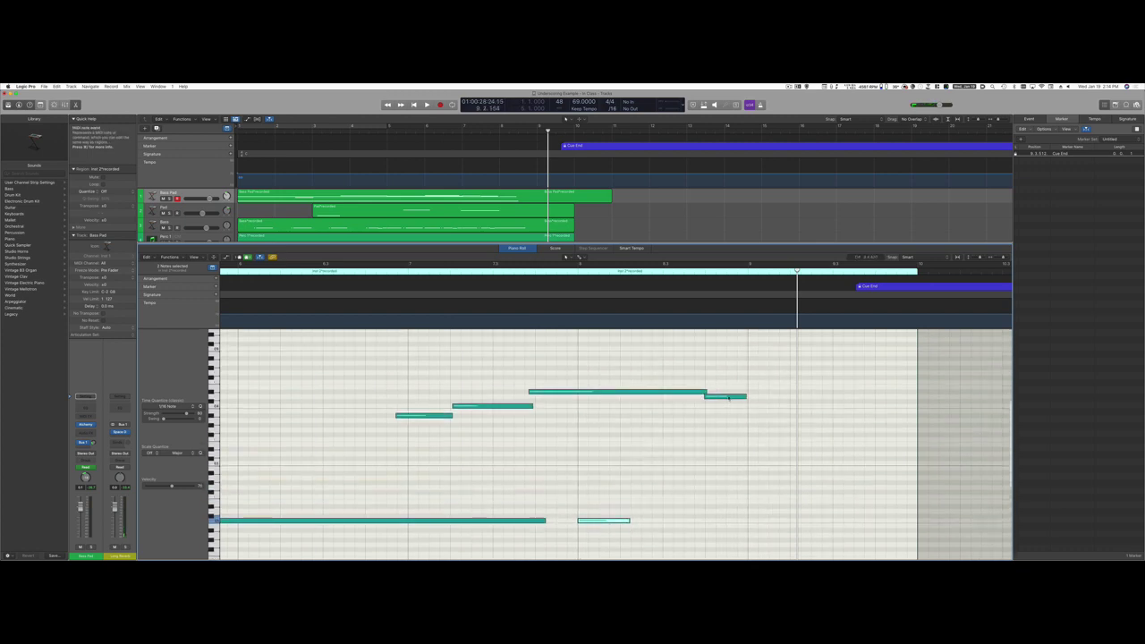
left_click_drag(725, 398, 598, 398)
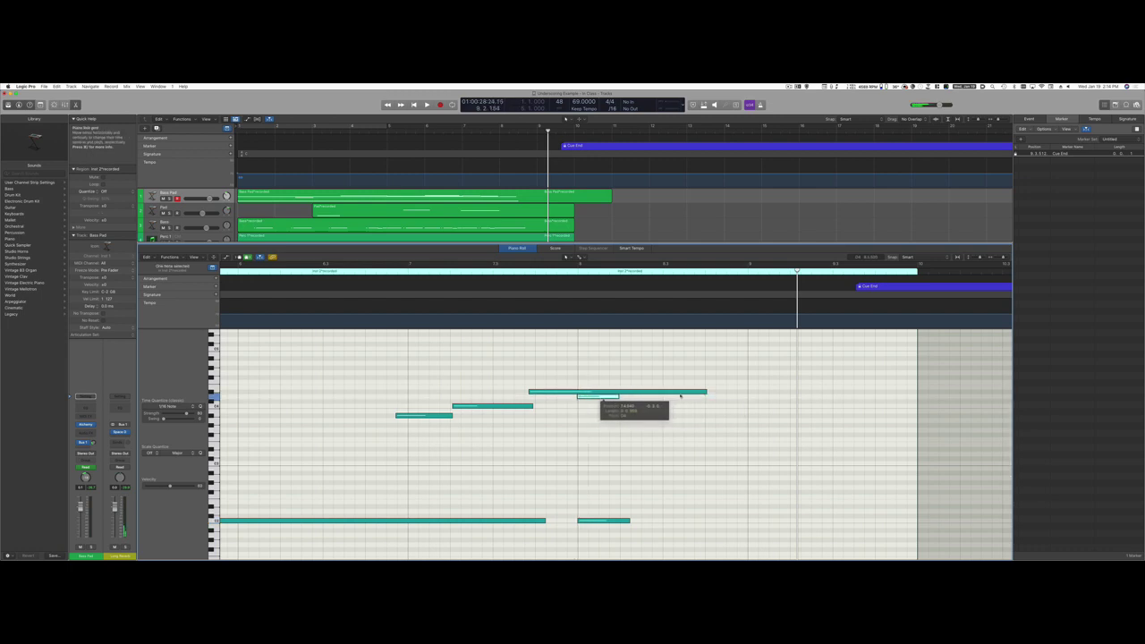
left_click_drag(707, 391, 575, 397)
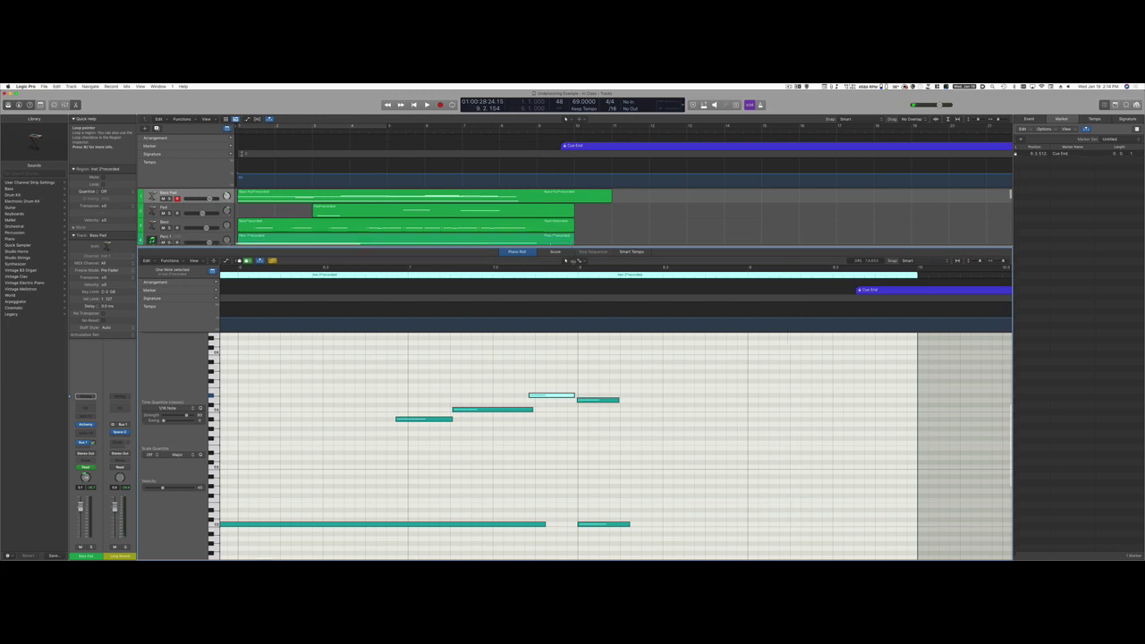
Reduce the Piano Roll's height and move the Perc 2 region one bar earlier to start at bar 8
left_click_drag(565, 256, 565, 442)
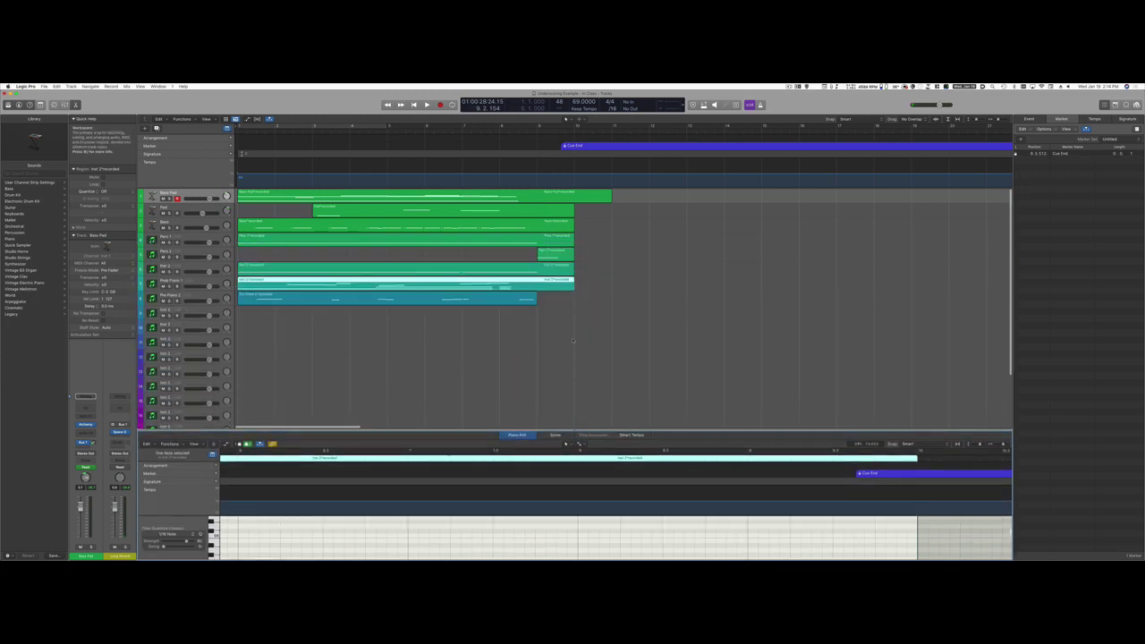
left_click(562, 253)
left_click_drag(562, 254, 526, 253)
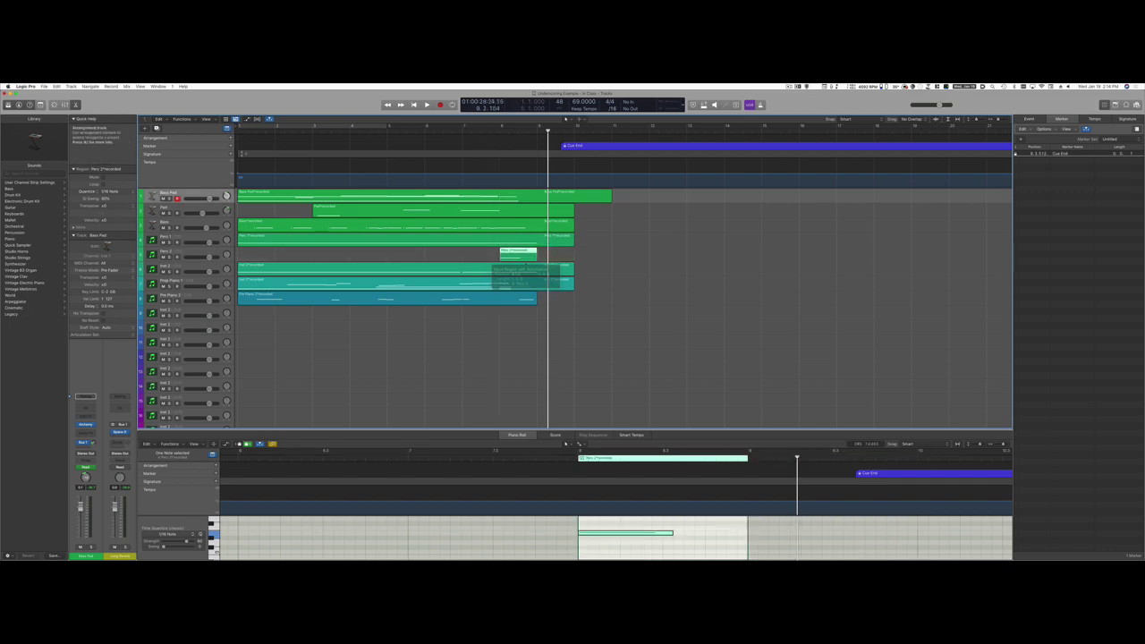
Play the revised ending of the cue up to the Cue End marker and show the track automation
double_click(425, 130)
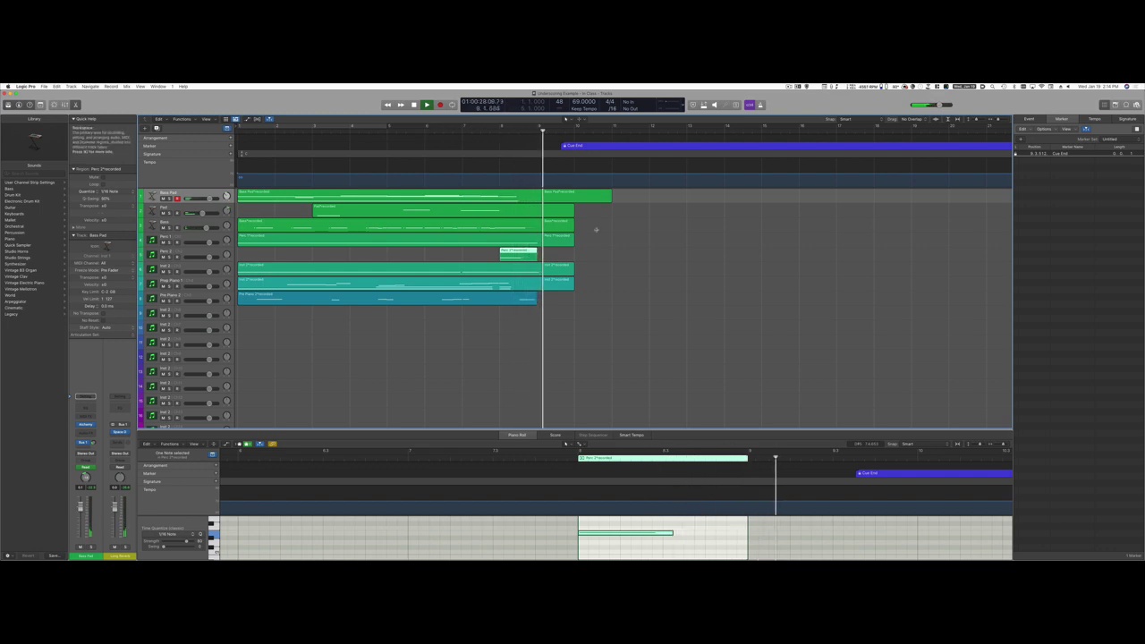
key("space")
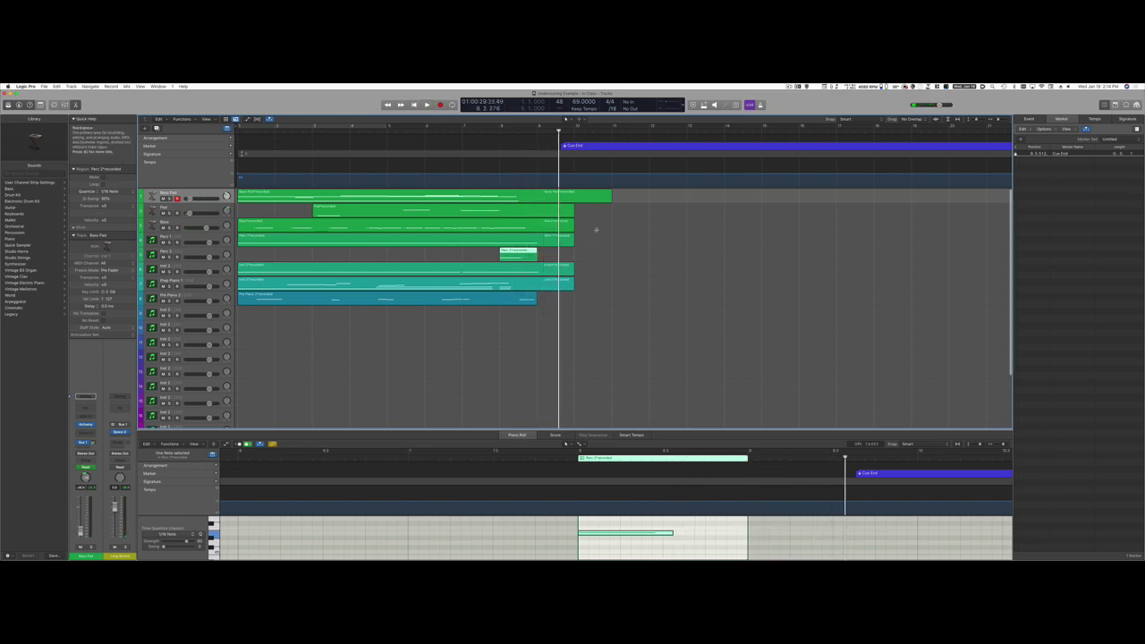
key("a")
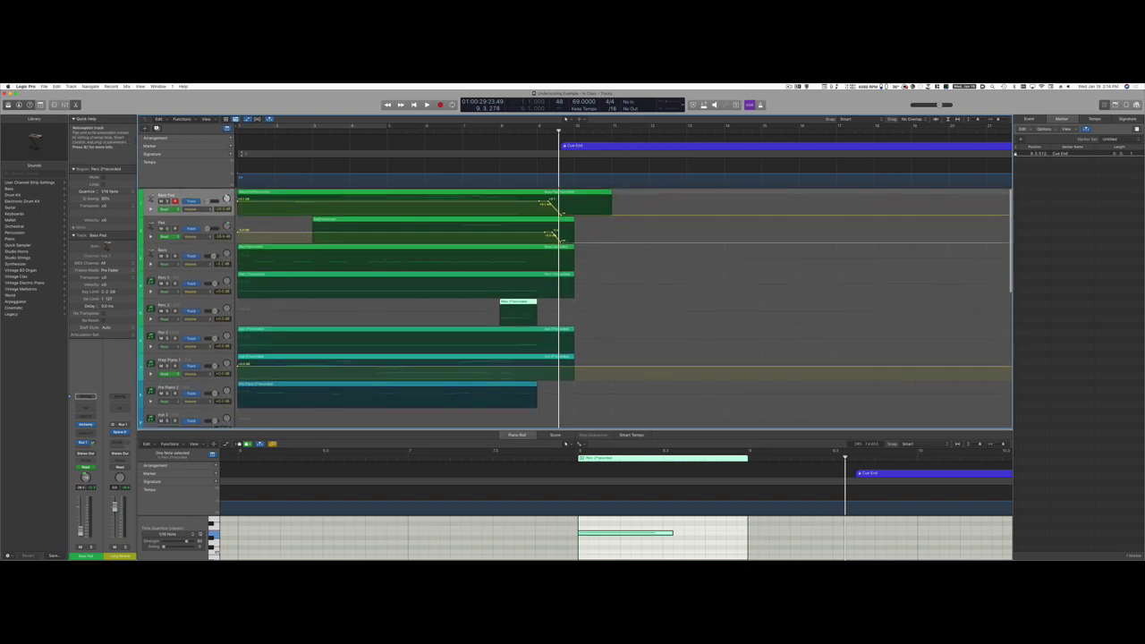
Start the volume fade-outs on the Bass Pad and Pad tracks earlier, just before bar 9, and play the ending
left_click(553, 240)
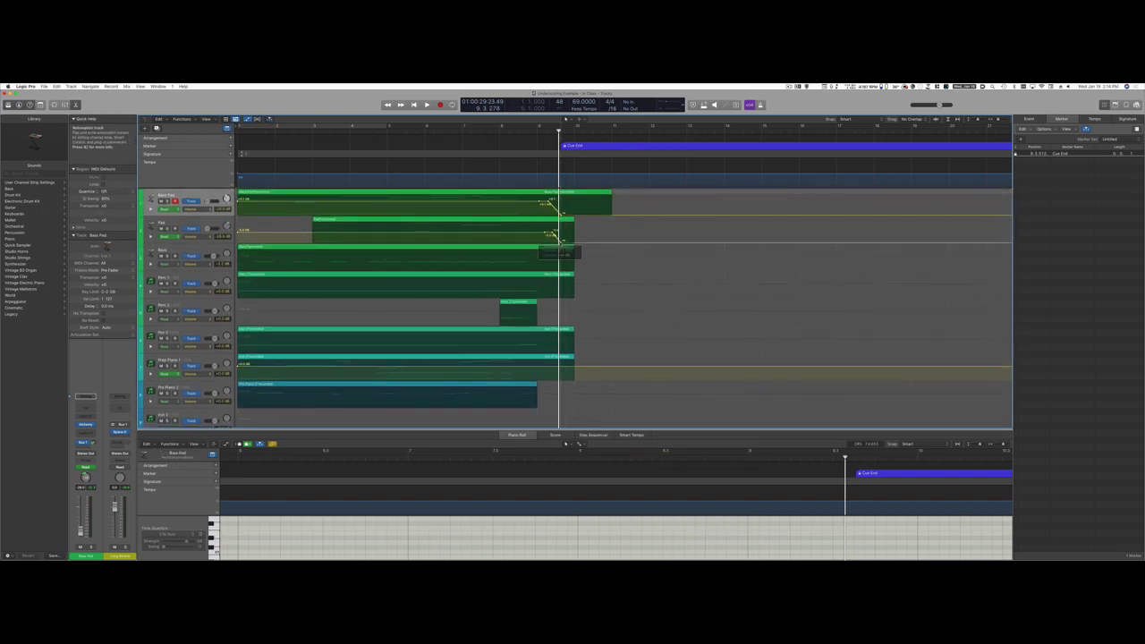
left_click_drag(554, 232, 530, 199)
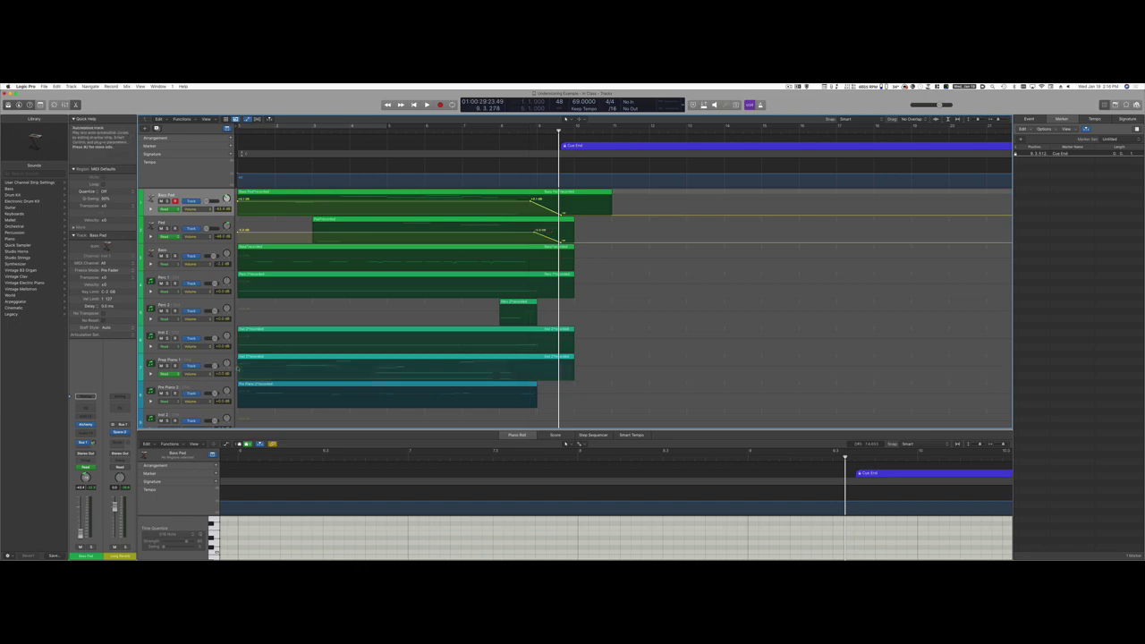
left_click(503, 130)
key("space")
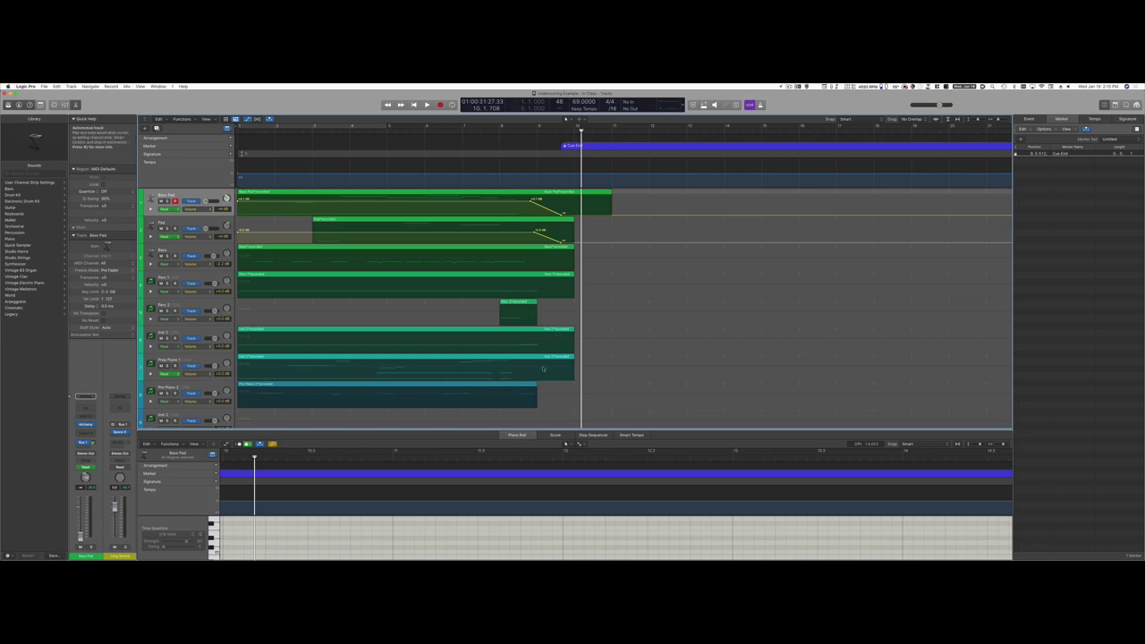
Hide the track automation and play the cue from the beginning
key("a")
key("space")
key("Return")
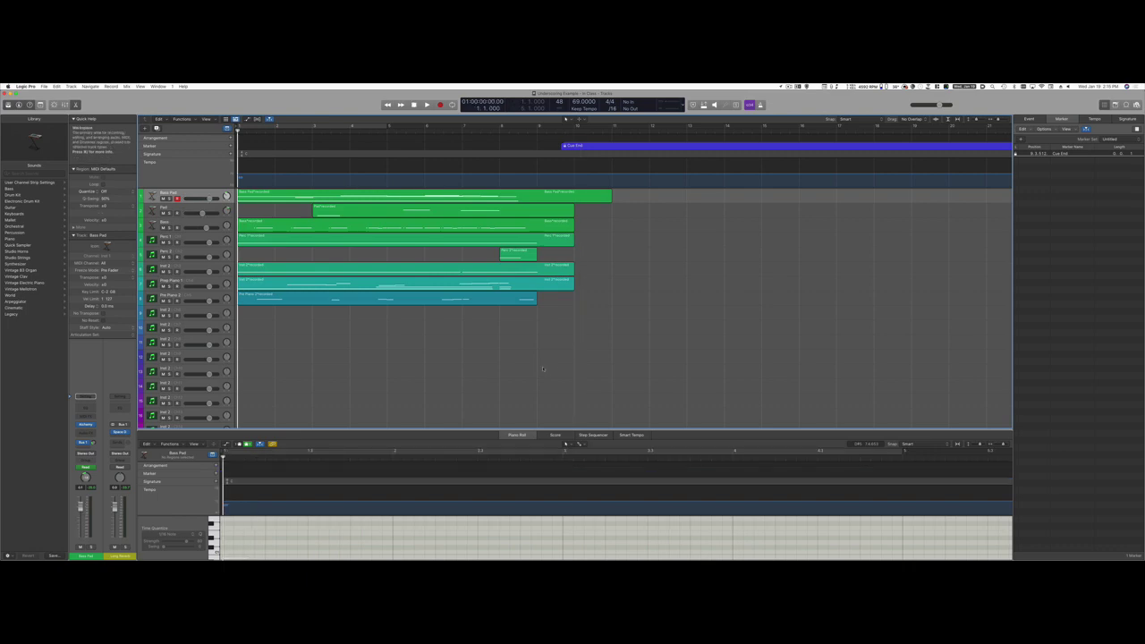
key("space")
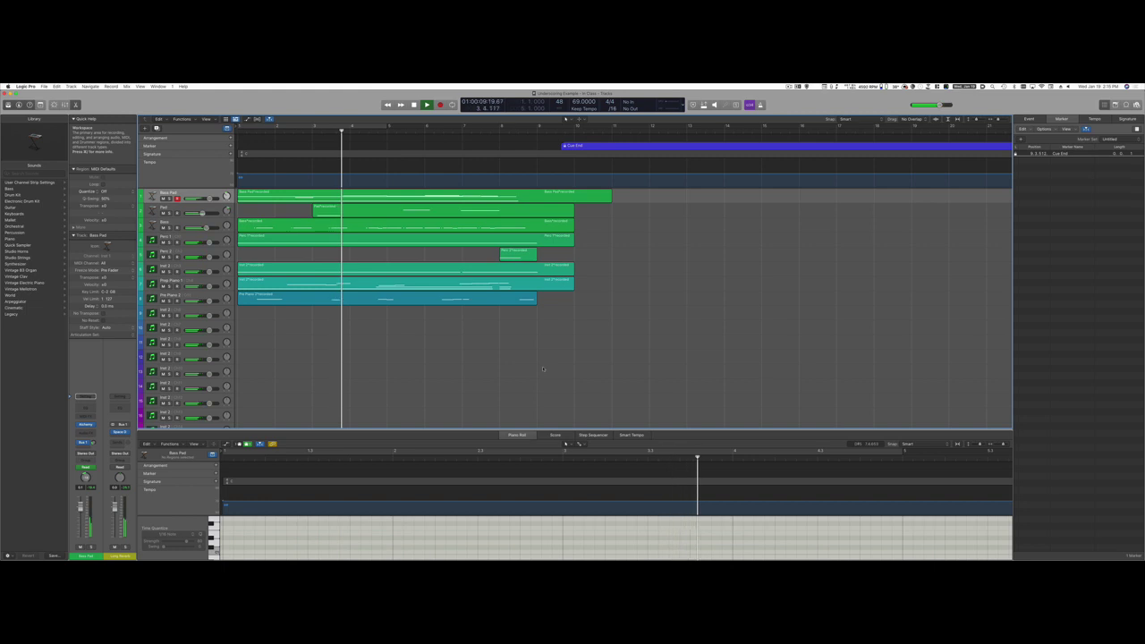
Show the mixer, enlarge it to reveal the upper channel strip slots, and stop playback
key("x")
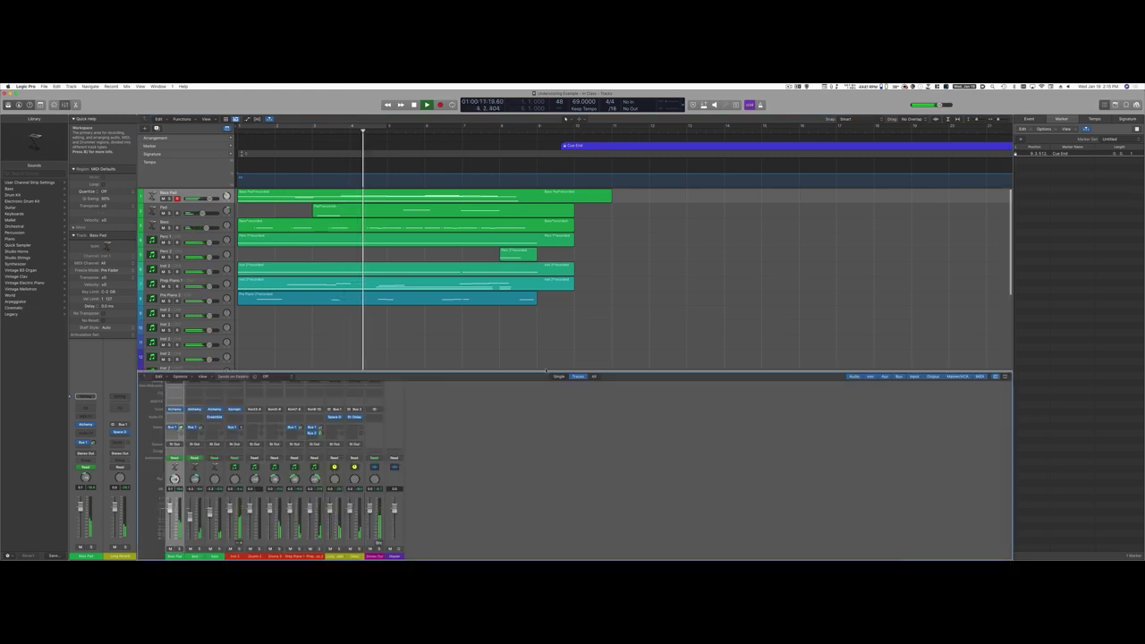
left_click_drag(547, 371, 548, 329)
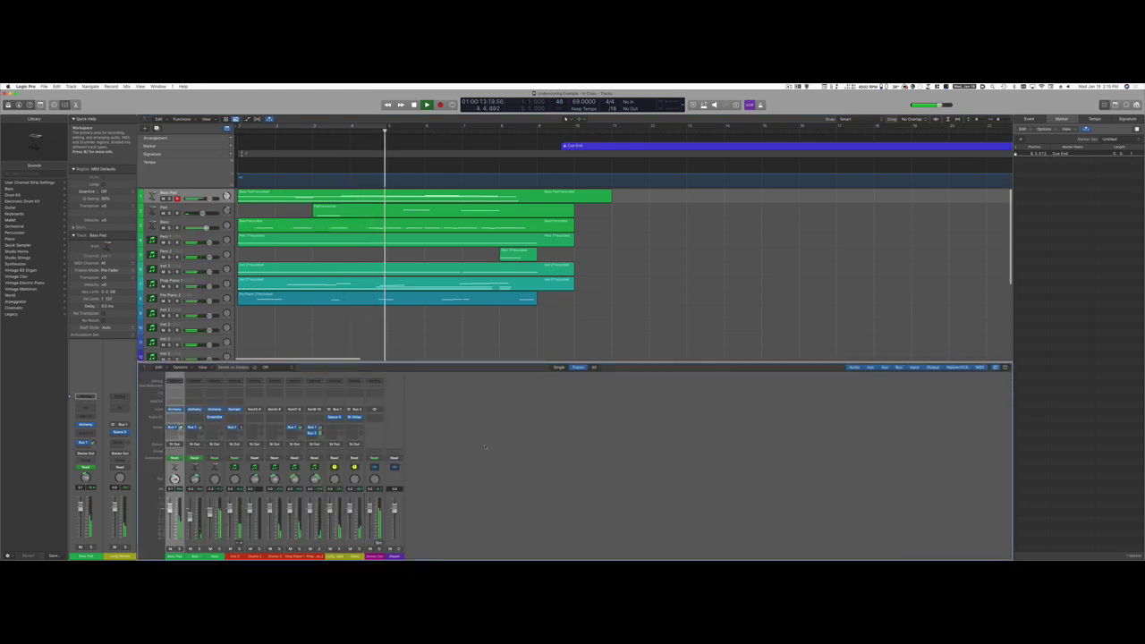
key("space")
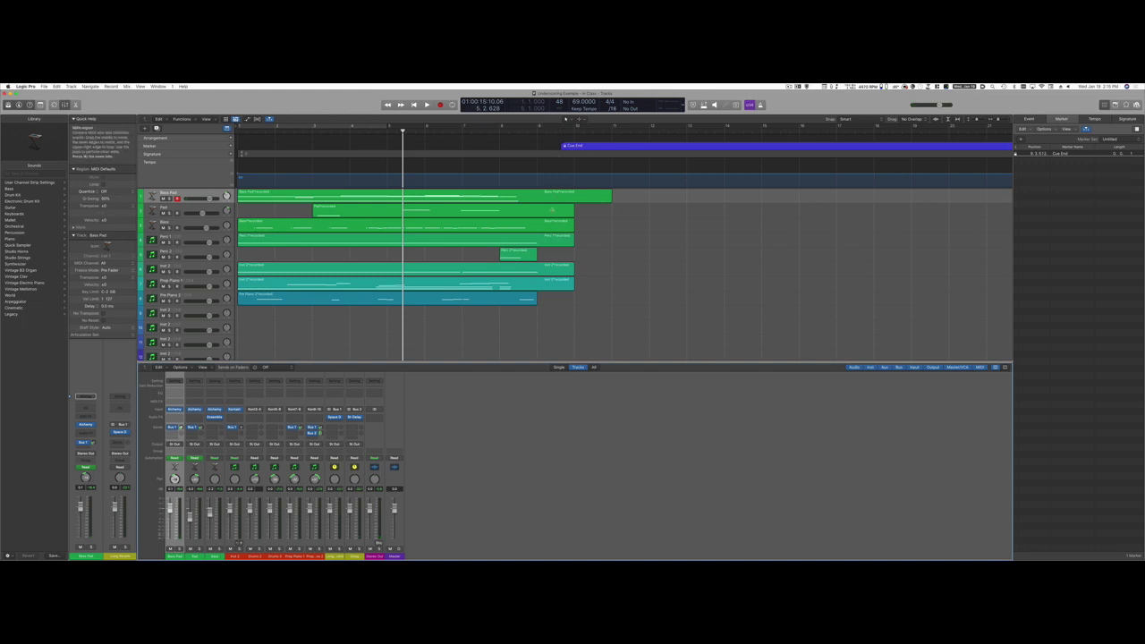
Create arrangement tracks for the Long Reverb and Delay aux channel strips together
left_click(334, 537)
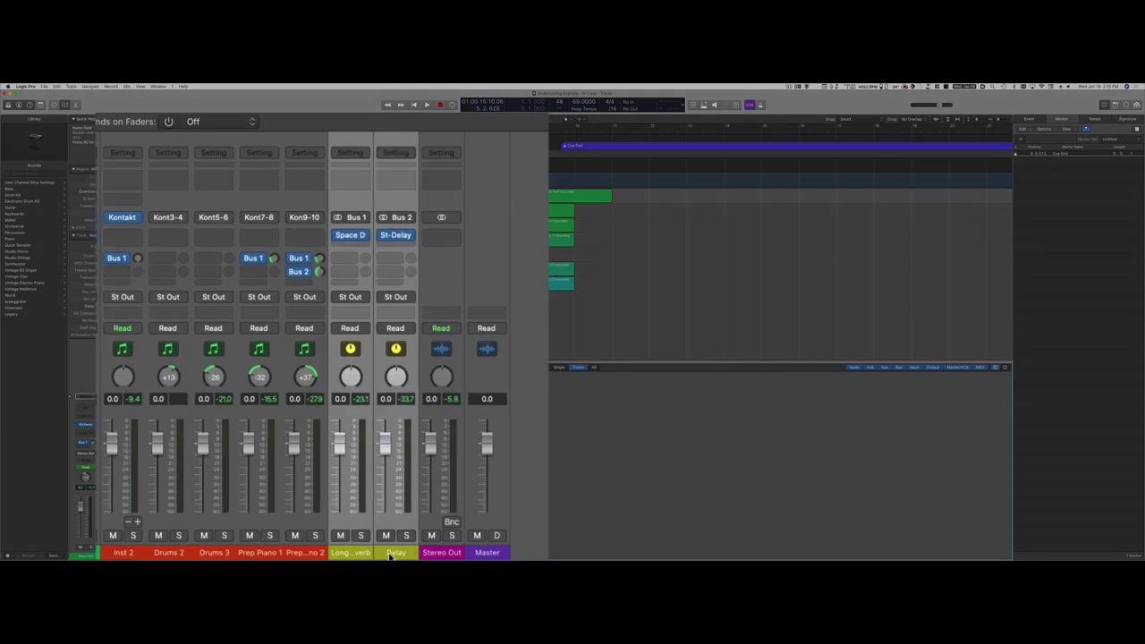
right_click(390, 556)
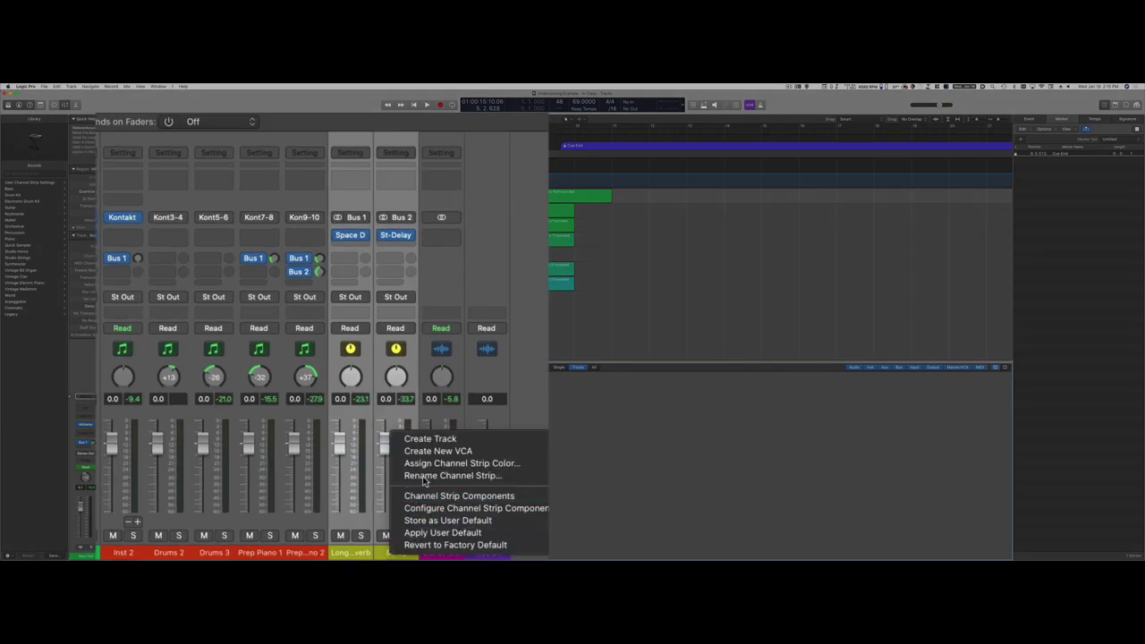
left_click(427, 439)
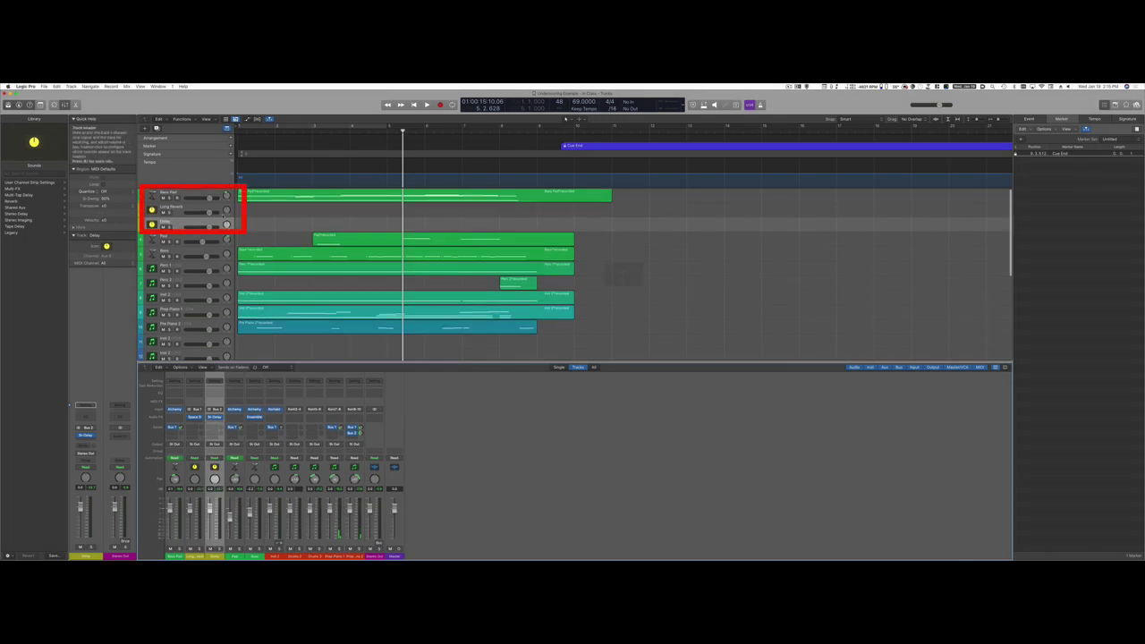
Reduce the mixer's height and move the Delay and Long Reverb tracks below the instrument tracks that contain regions
scroll(269, 269, "down", 1)
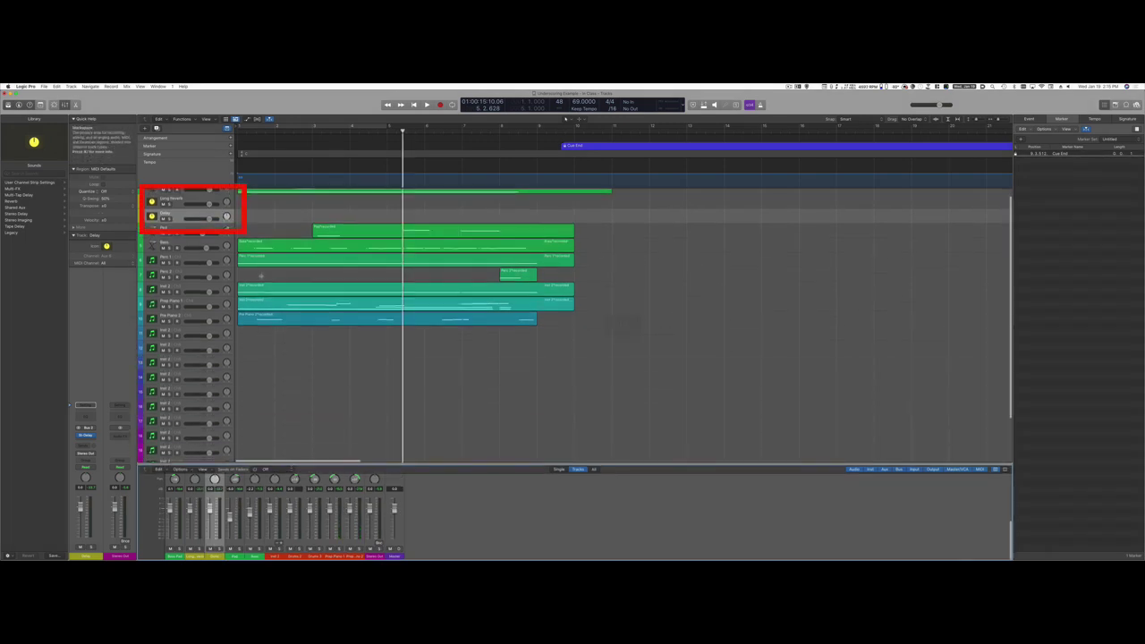
scroll(565, 118, "up", 1)
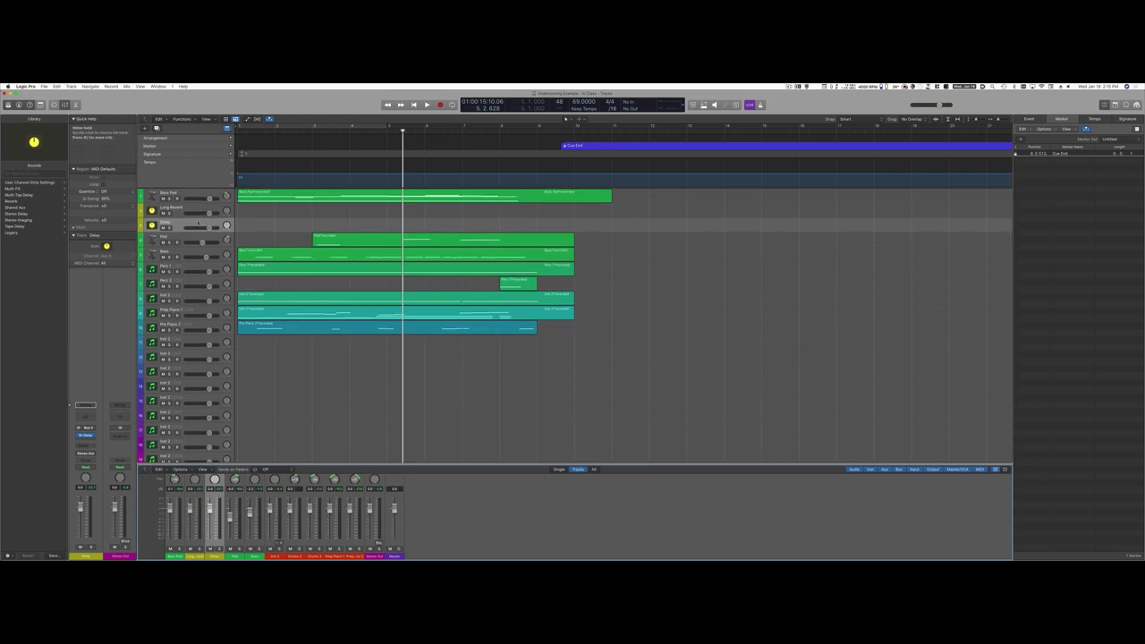
left_click_drag(199, 223, 199, 341)
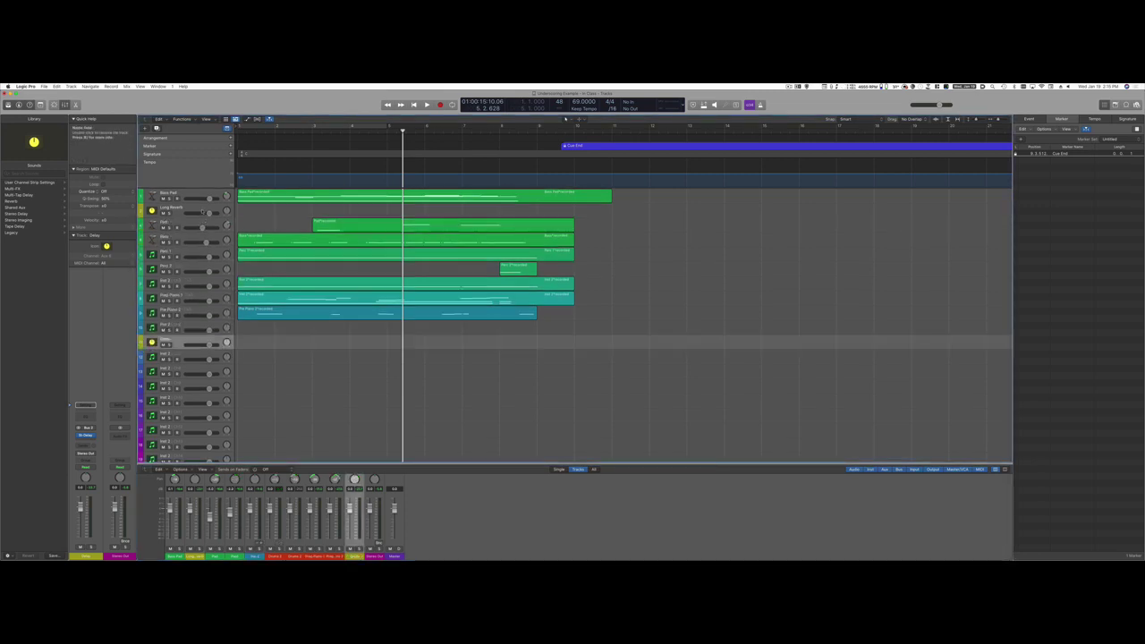
left_click_drag(202, 212, 198, 344)
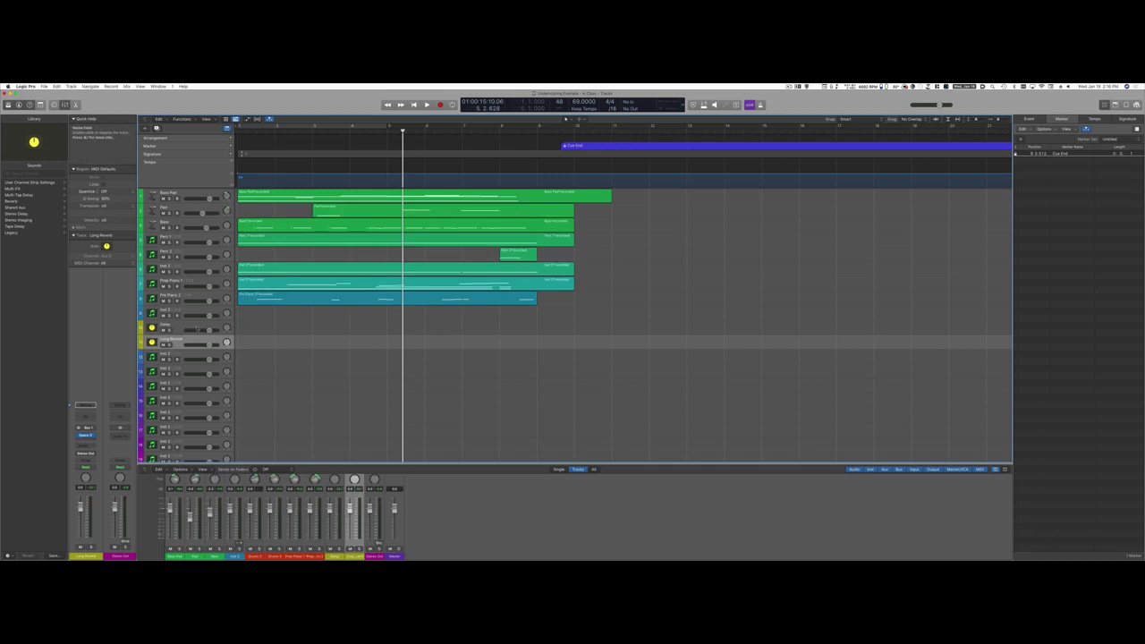
Show the automation and draw a Long Reverb volume fade from 0 dB at about bar 9 to -∞ dB before Cue End
key("a")
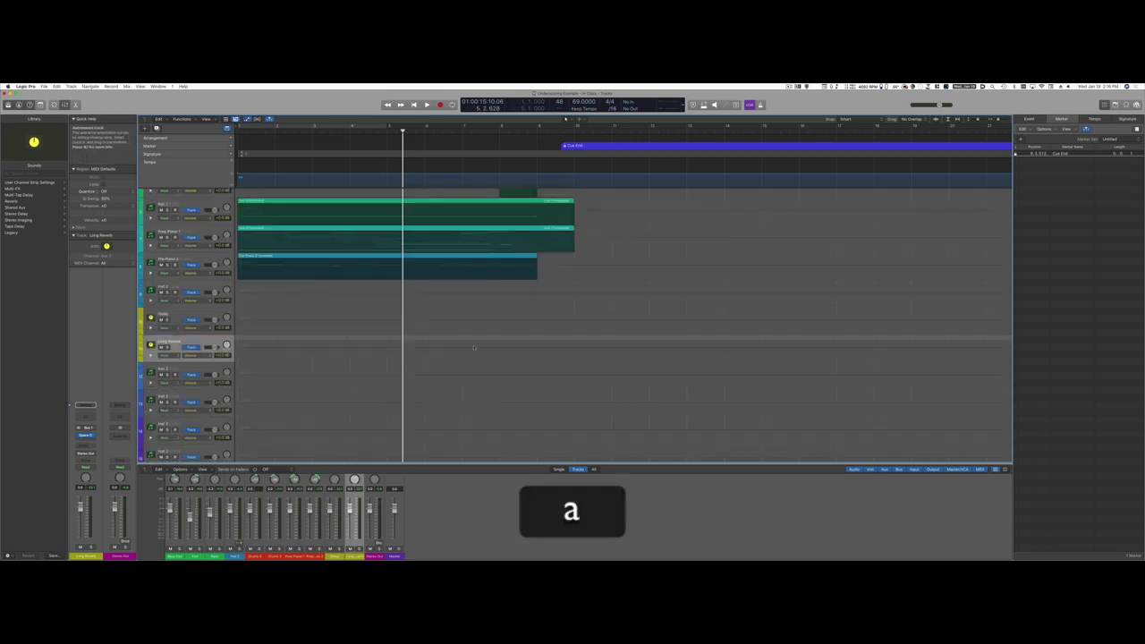
left_click(514, 349)
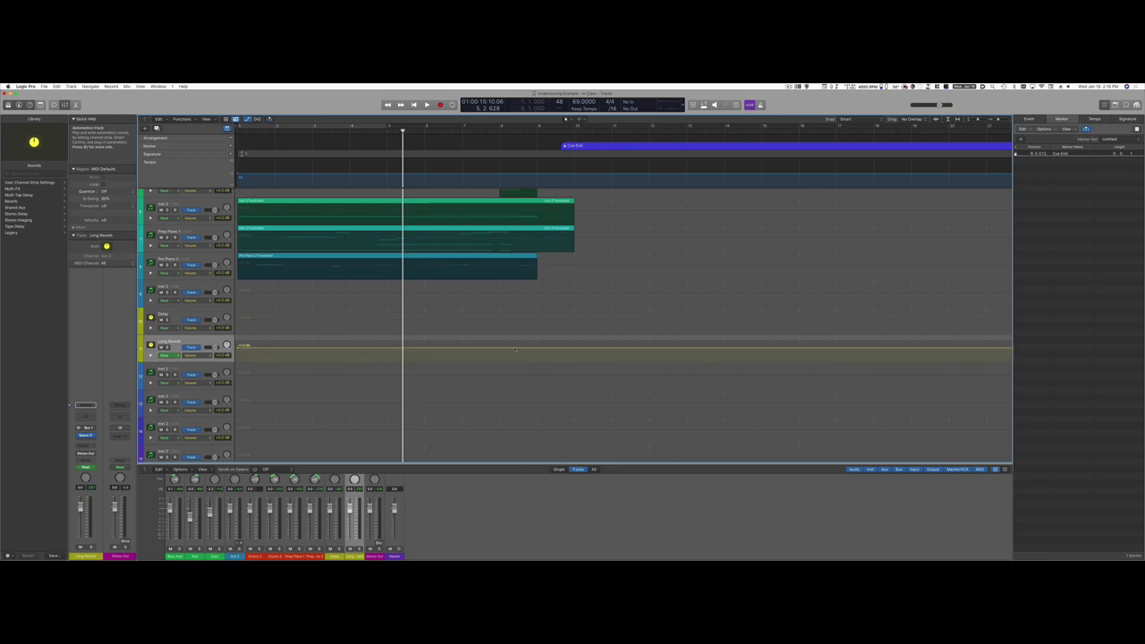
left_click(515, 349)
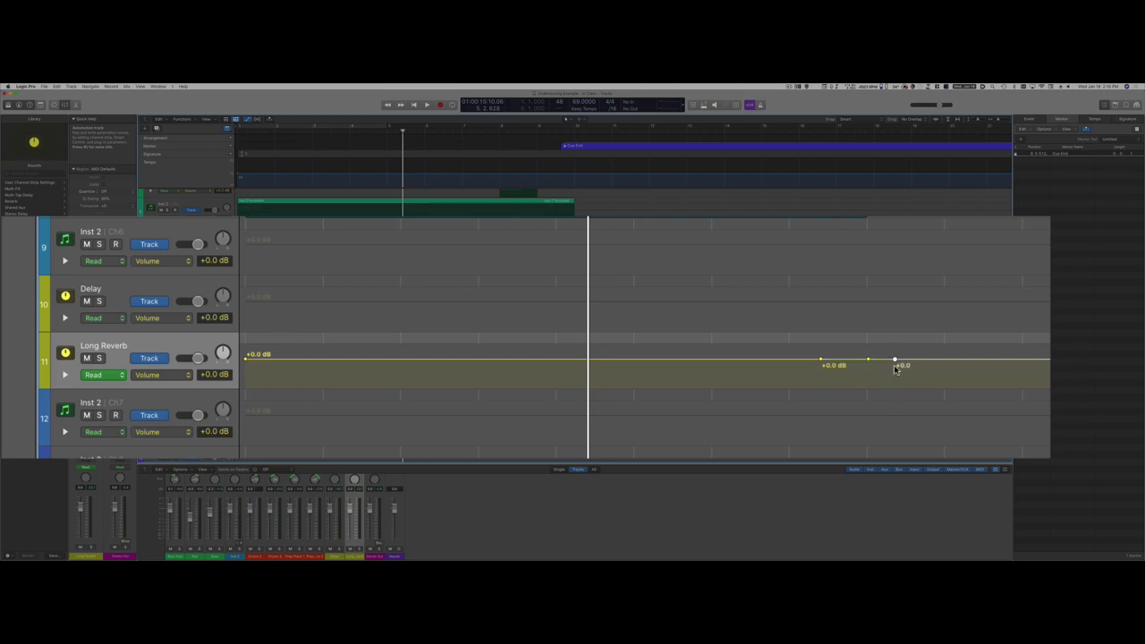
left_click_drag(895, 360, 914, 386)
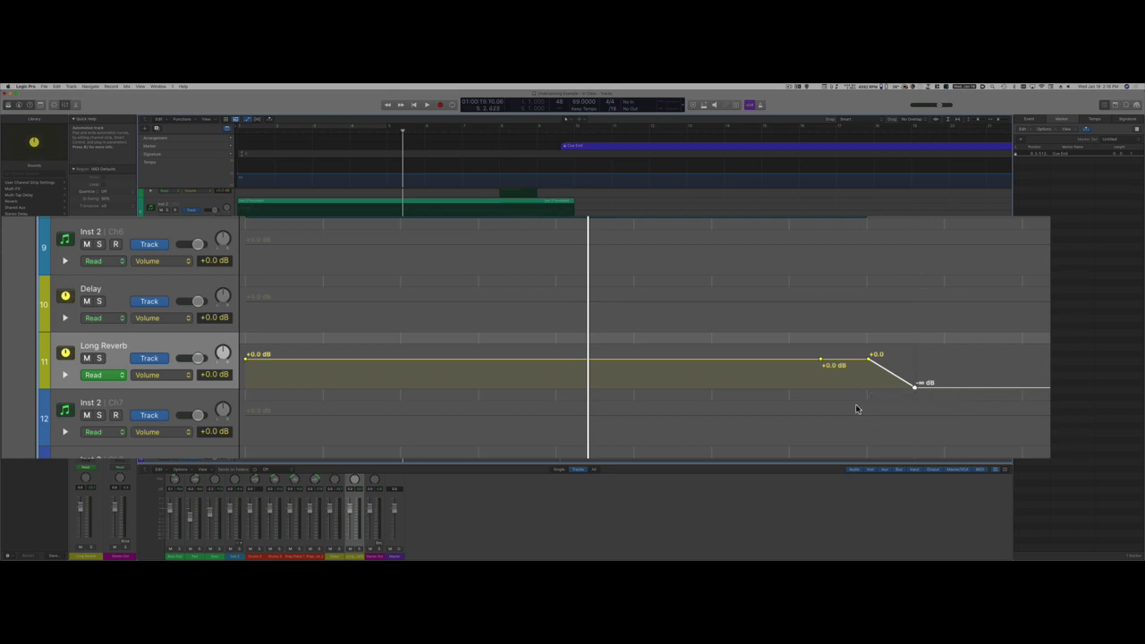
Draw a matching volume fade on the Delay track from 0 dB at about bar 9 down to -∞ dB
left_click(819, 305)
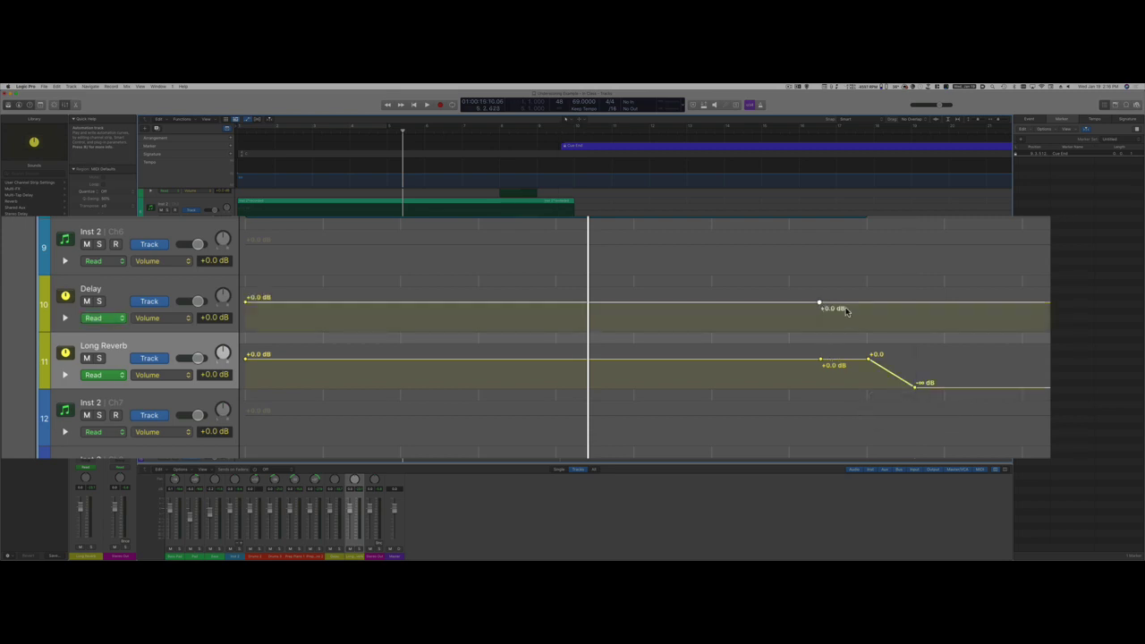
left_click(874, 308)
left_click(916, 308)
left_click_drag(916, 302, 914, 329)
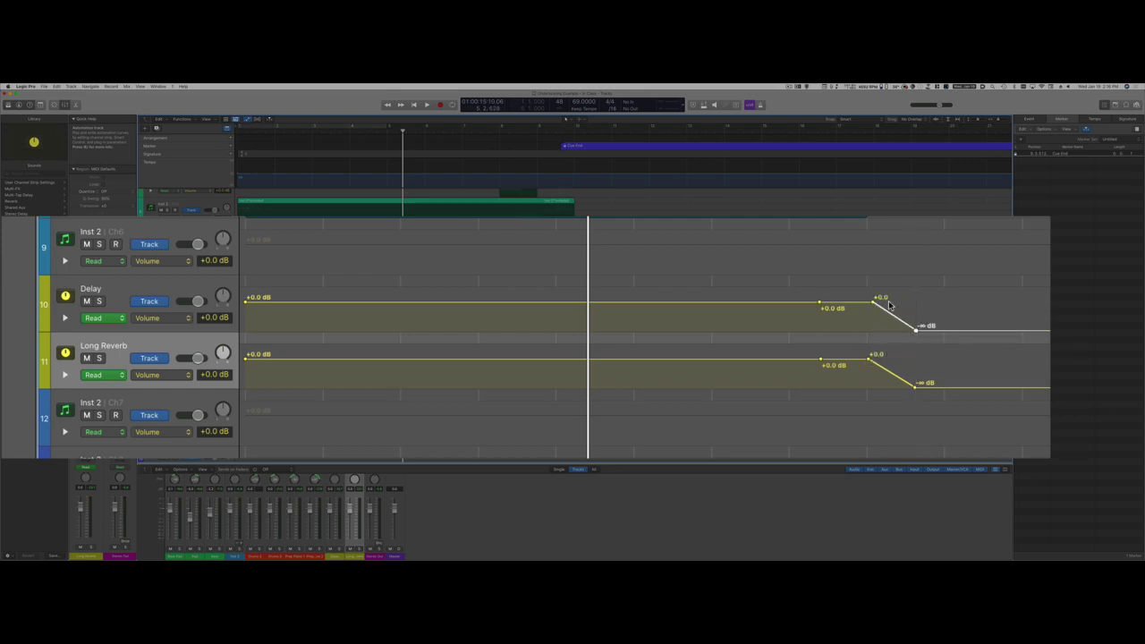
Play the cue's ending from bar 8 past the Cue End marker to check the reverb and delay fades
left_click(500, 131)
key("space")
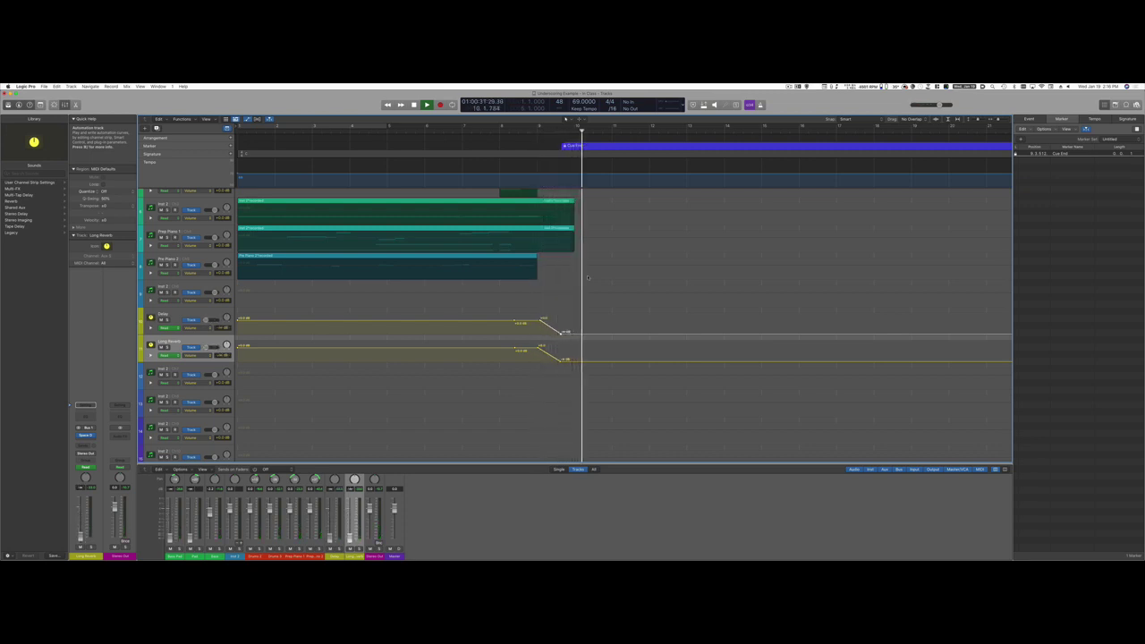
key("space")
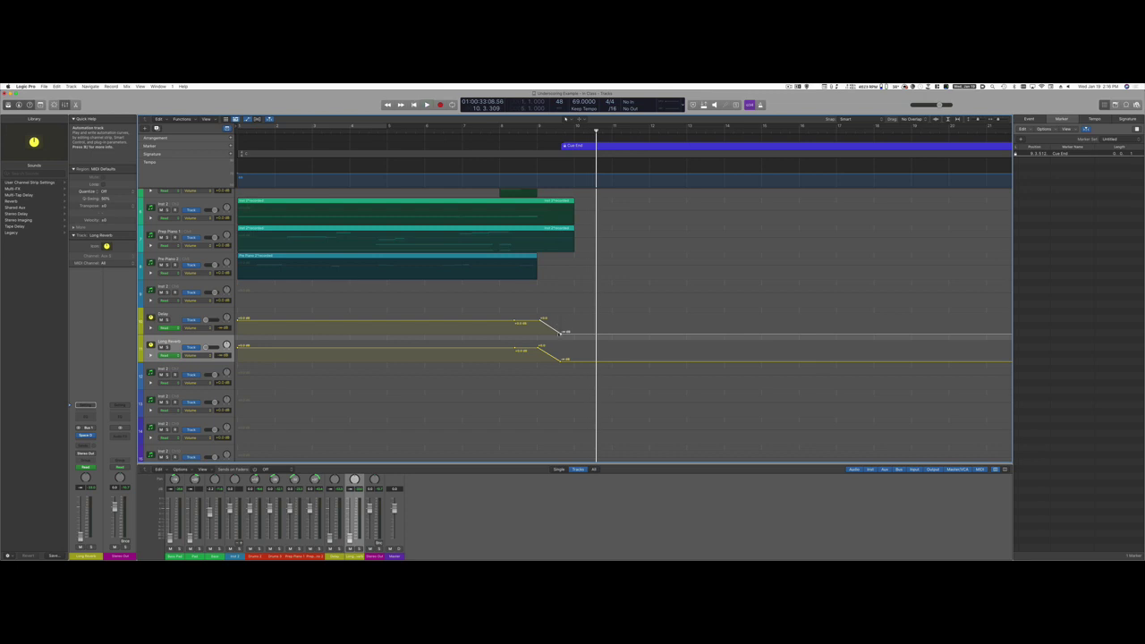
Shift the Delay and Long Reverb volume fade-outs slightly earlier, and return to the start with the automation hidden
left_click_drag(542, 319, 549, 361)
left_click(257, 131)
key("Return")
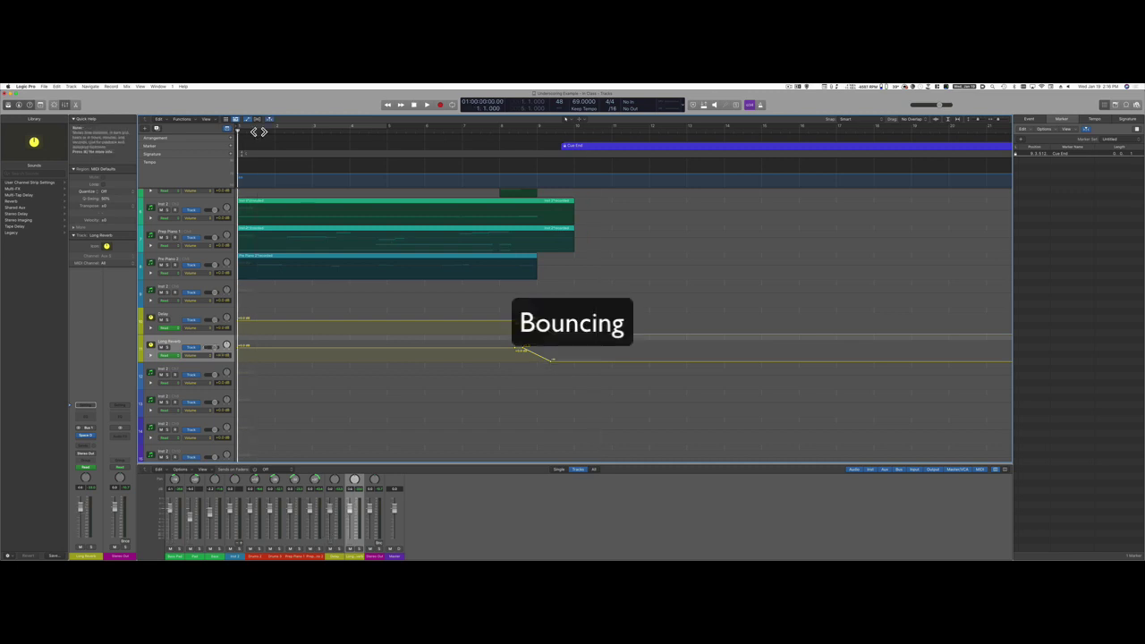
key("a")
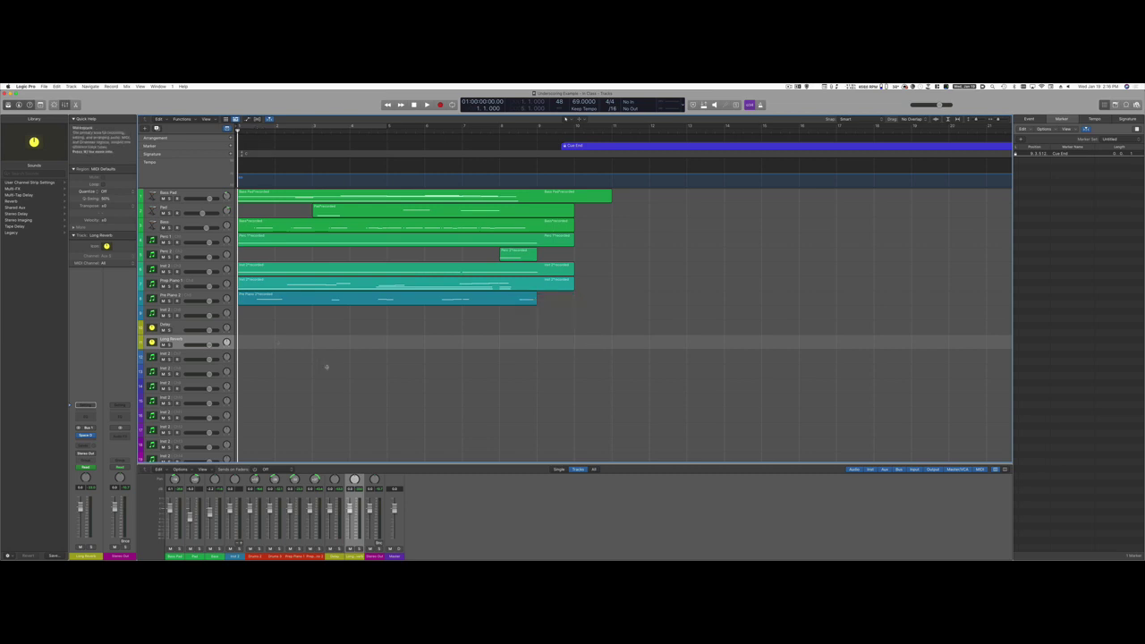
Set up an offline project bounce to both PCM and MP3 with the end position at bar 11
key("super+b")
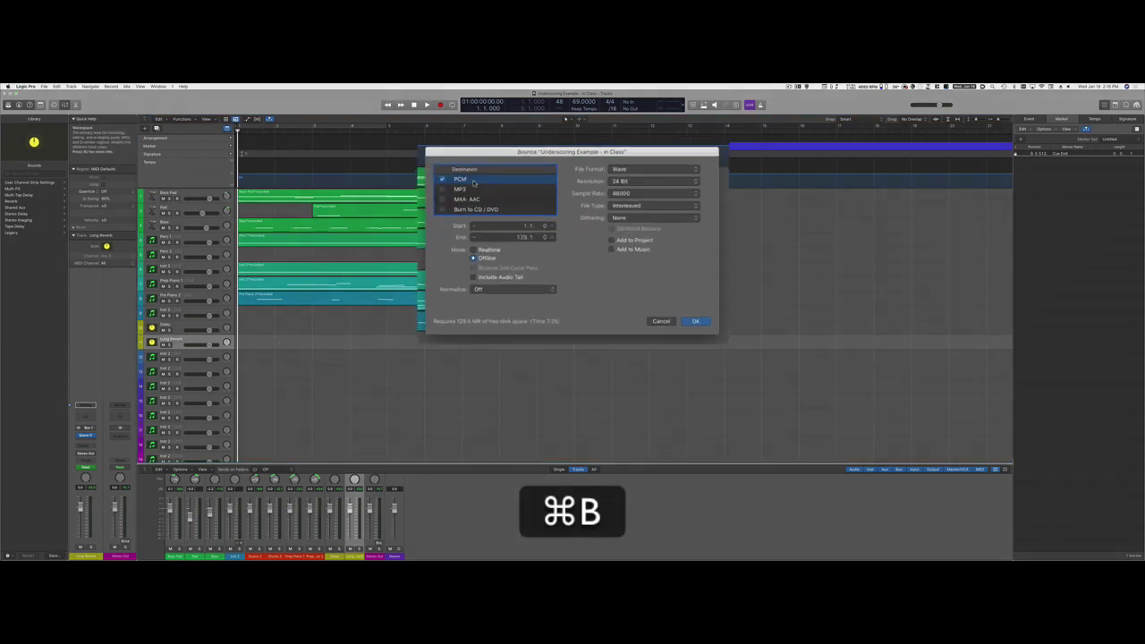
left_click(338, 174)
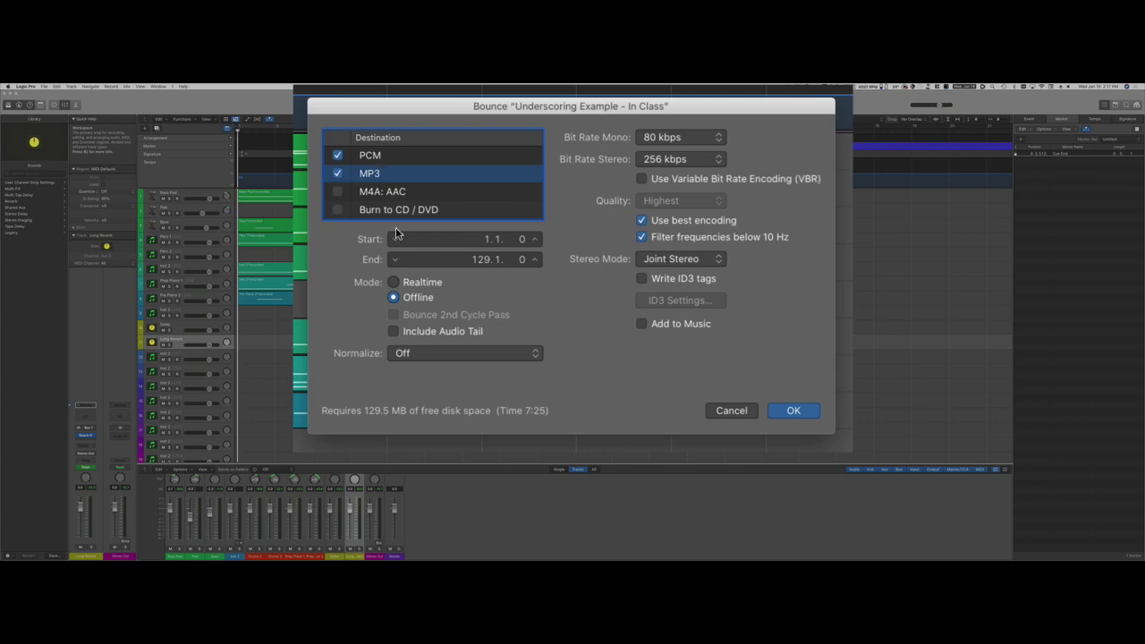
left_click(483, 259)
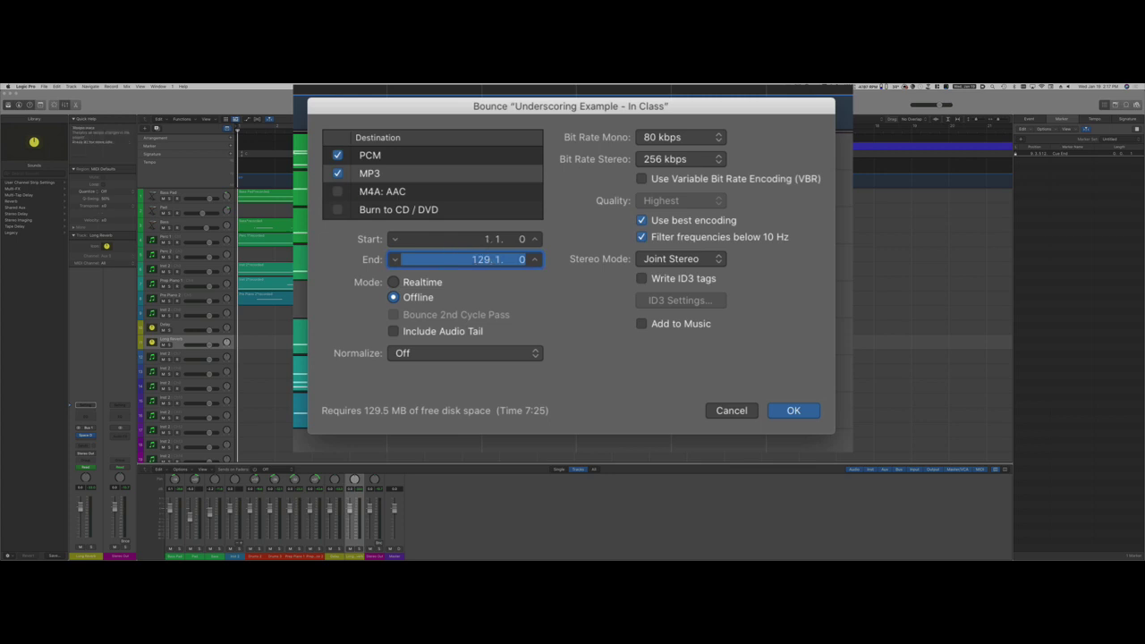
type("11")
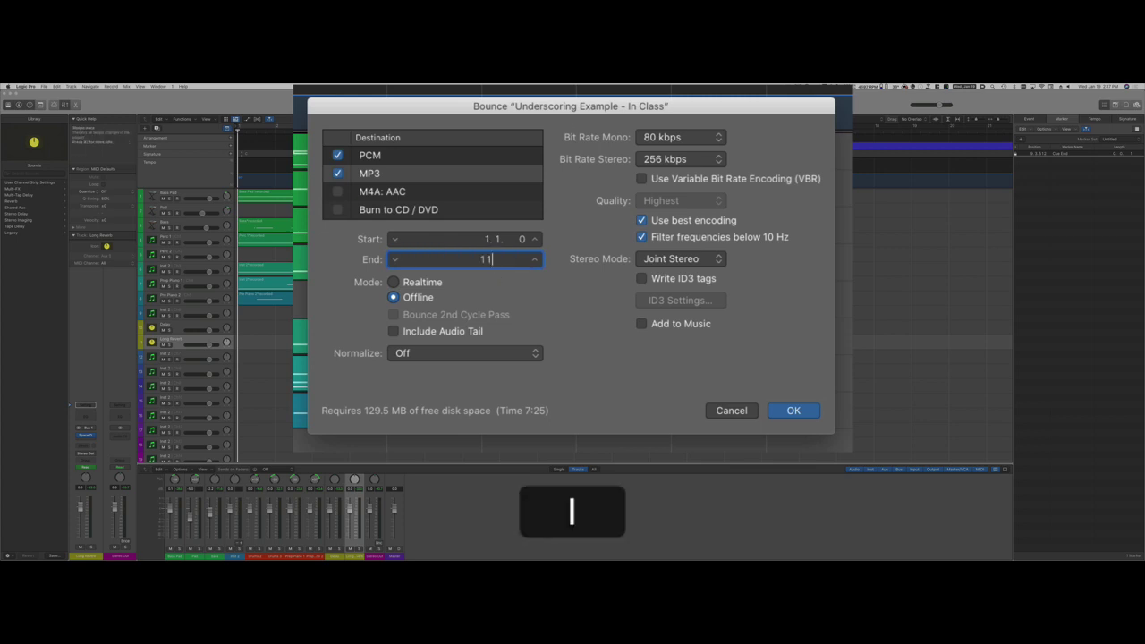
Bounce the full mix to the Bounces folder under the name "Cue 1"
left_click(791, 410)
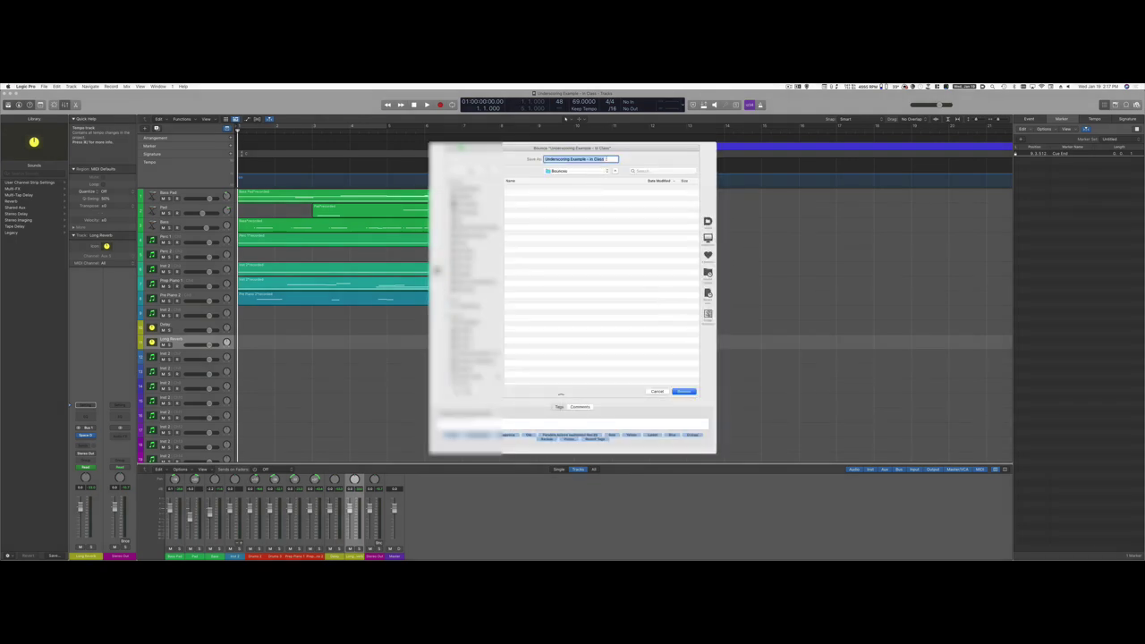
type("01")
key("Return")
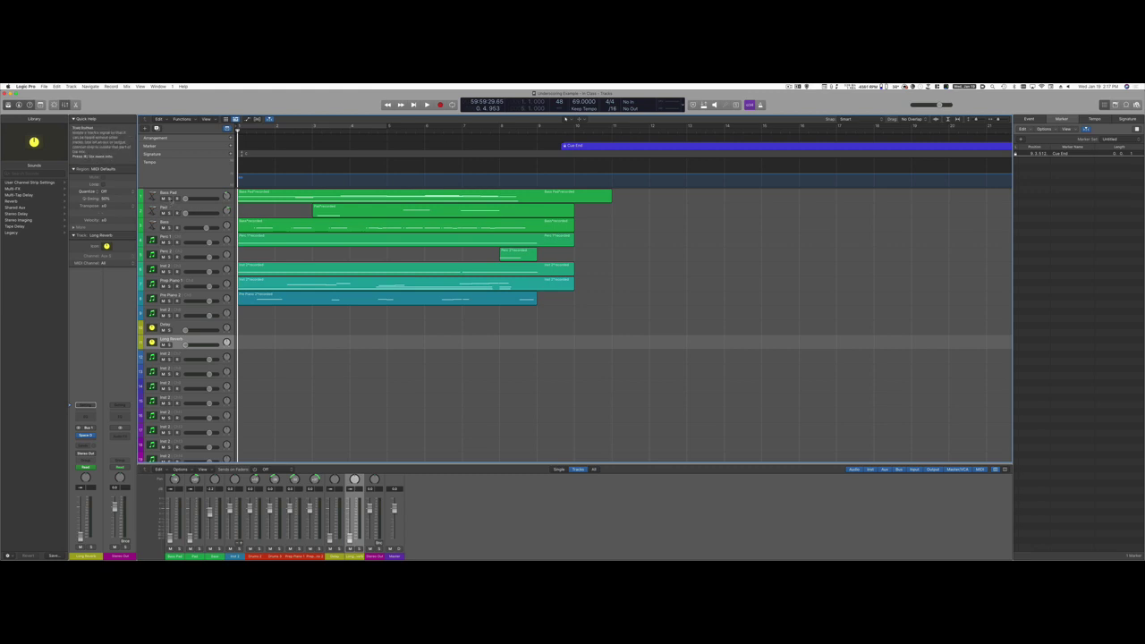
Solo the Bass Pad and Pad tracks and bounce them as a PCM and MP3 stem ending at bar 10
left_click(169, 198)
left_click(169, 213)
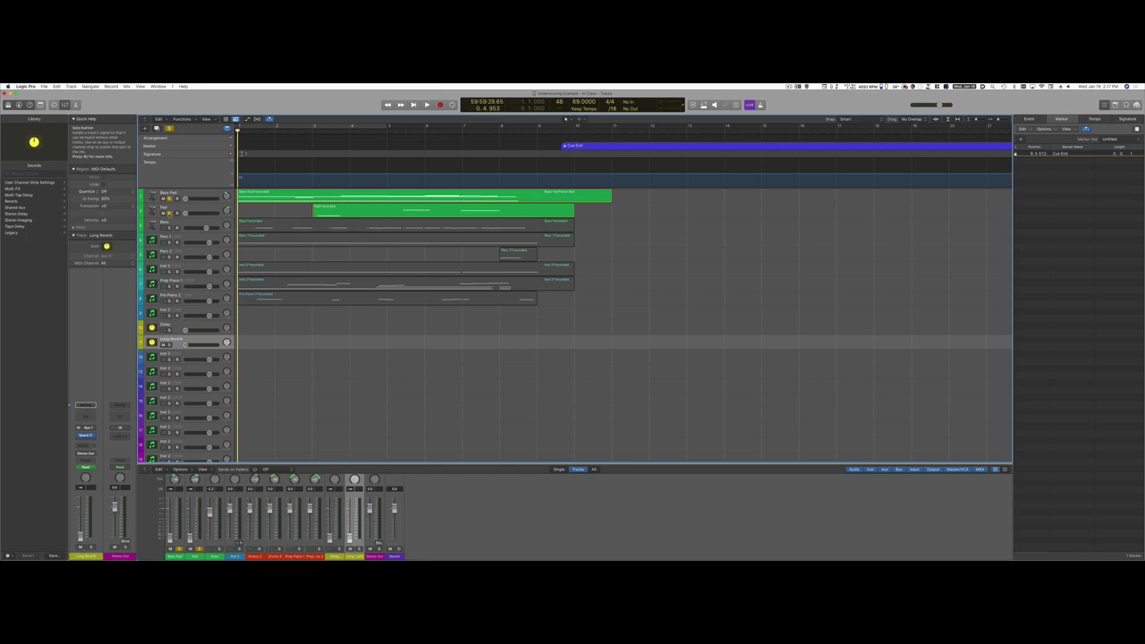
key("super+b")
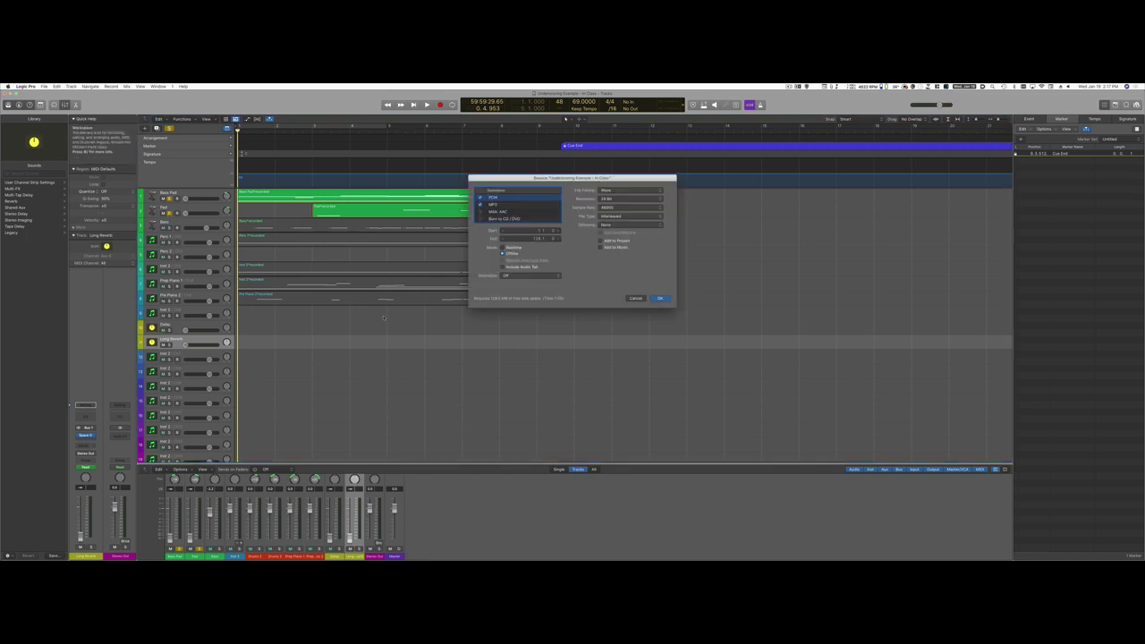
double_click(539, 239)
type("10")
left_click(658, 298)
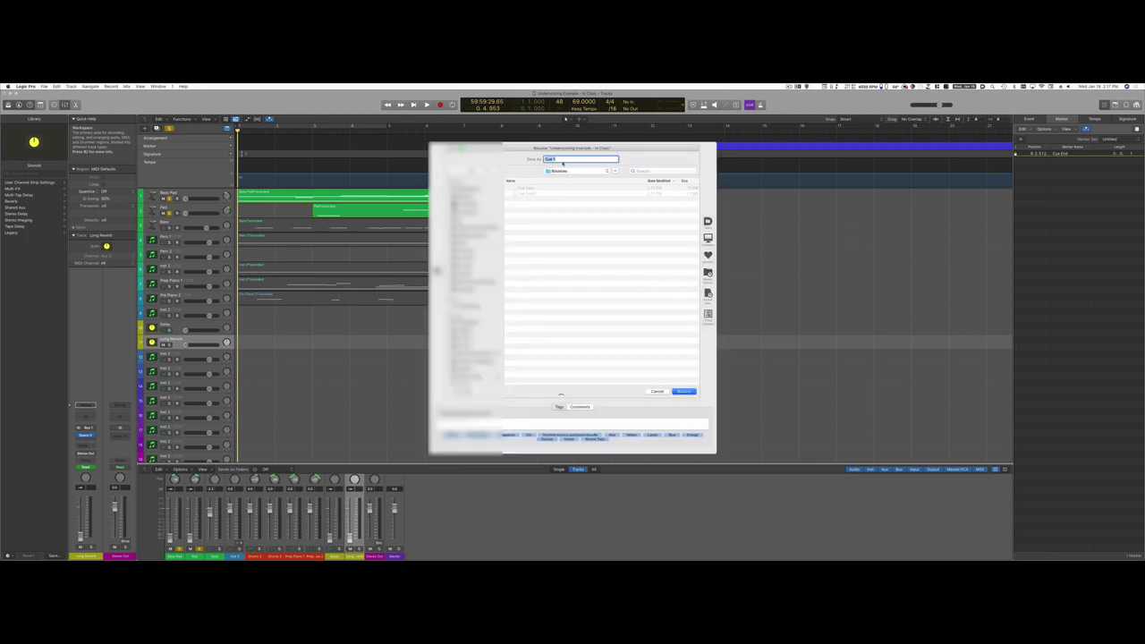
left_click(568, 158)
key("Return")
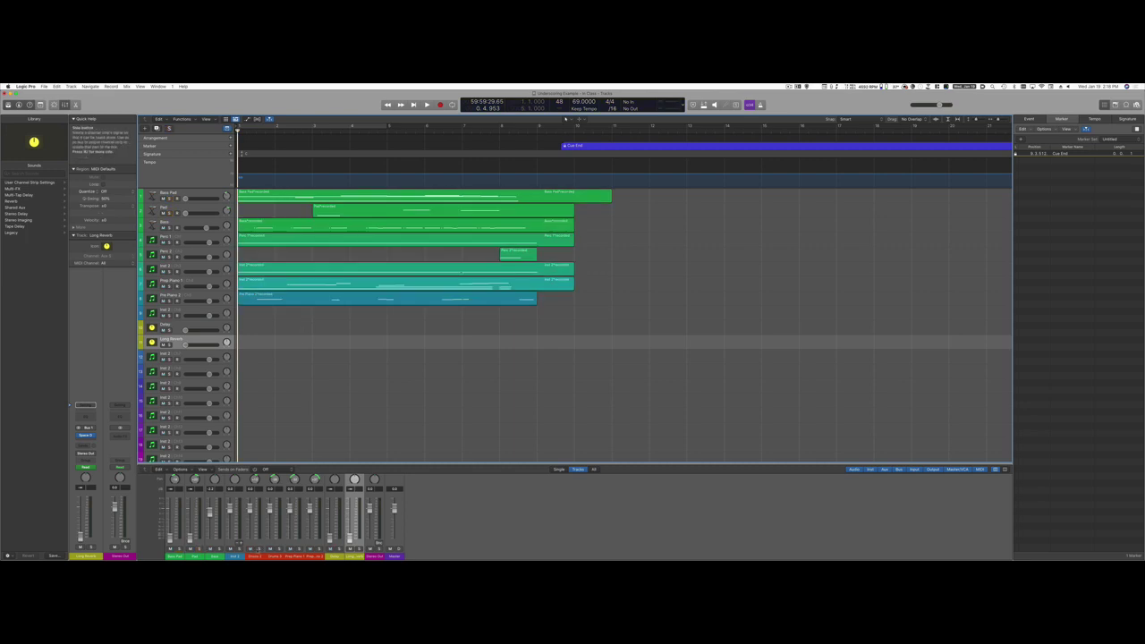
Bounce the soloed percussion stem to the Bounces folder under the name "Cue 1 - Perc Only"
key("super+b")
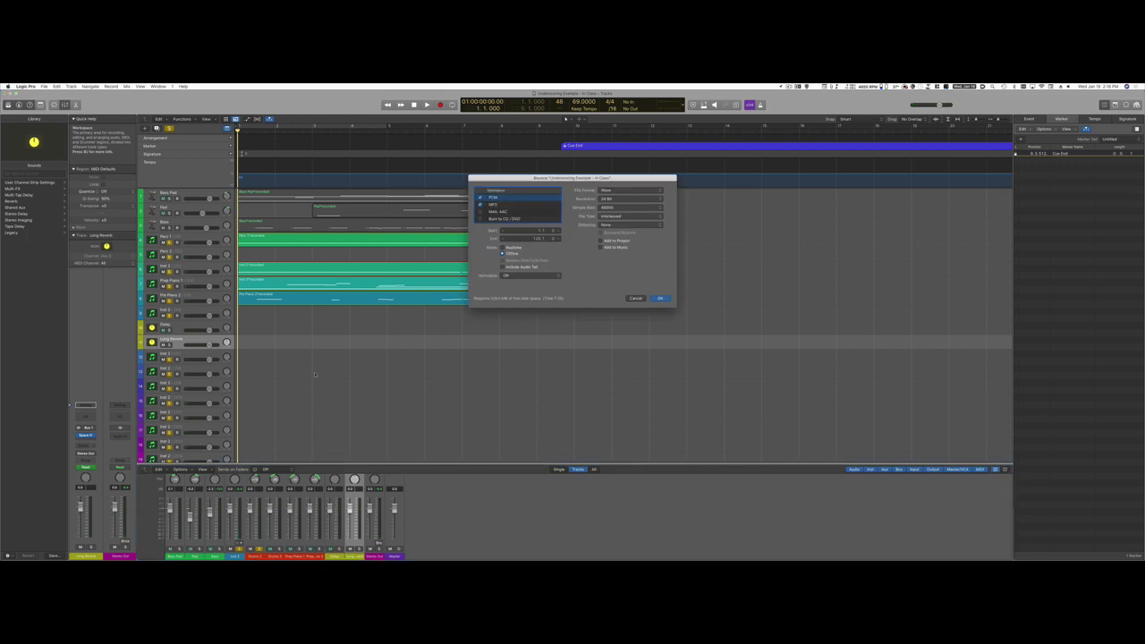
left_click(536, 238)
type("5")
key("Return")
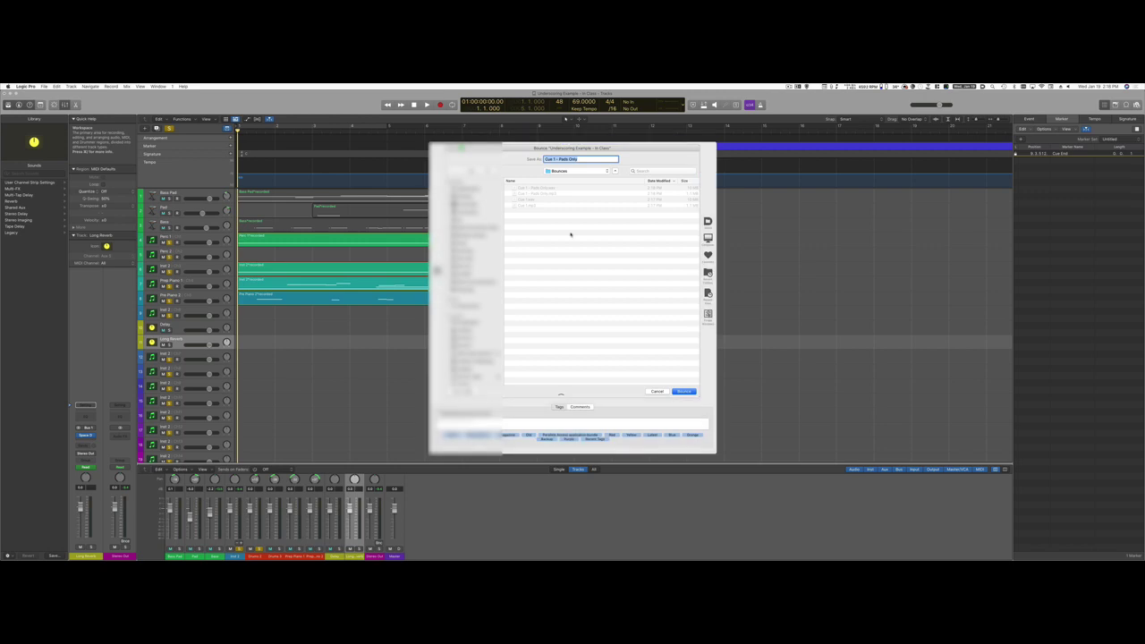
double_click(566, 159)
type("Piano")
key("Return")
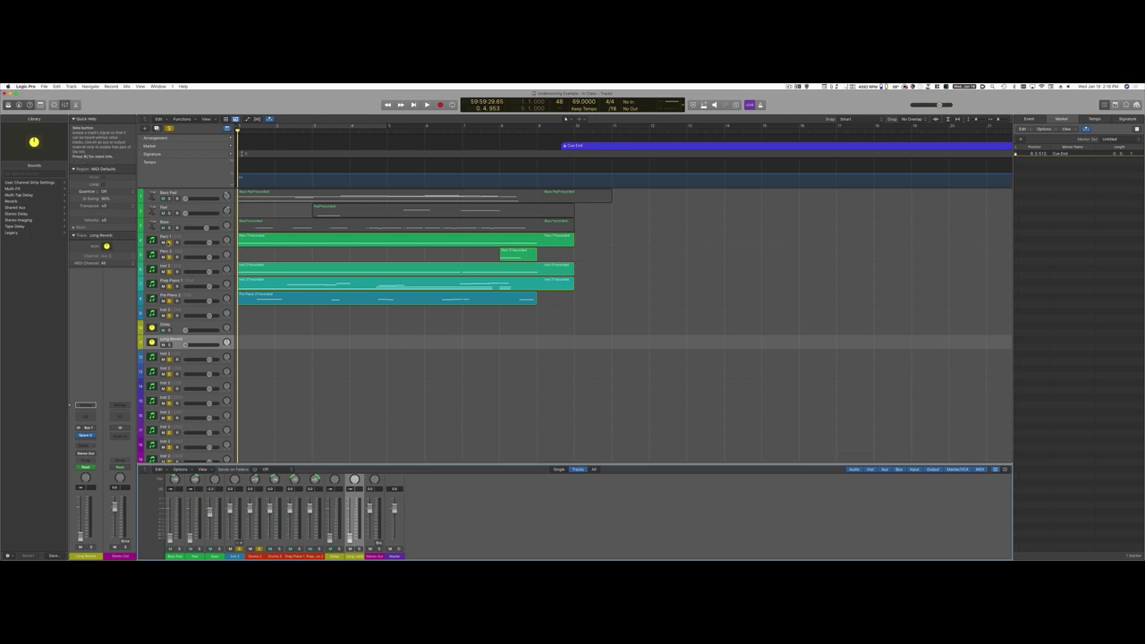
Solo the Prep Piano tracks instead of the percussion and set their bounce to end at bar 11
key("ctrl+m")
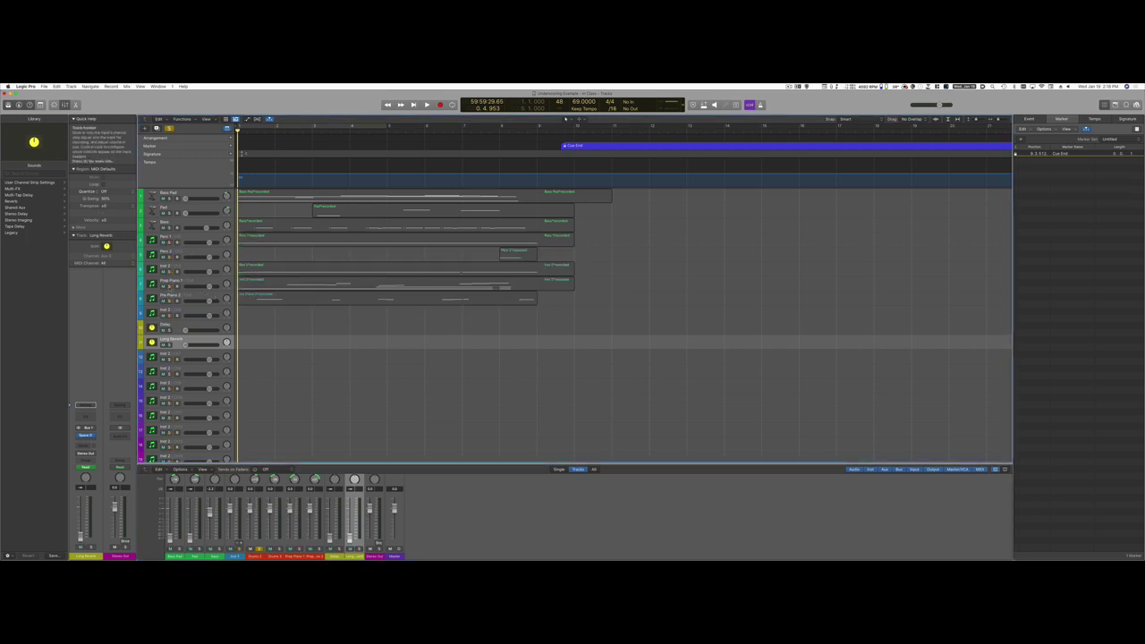
key("ctrl+m")
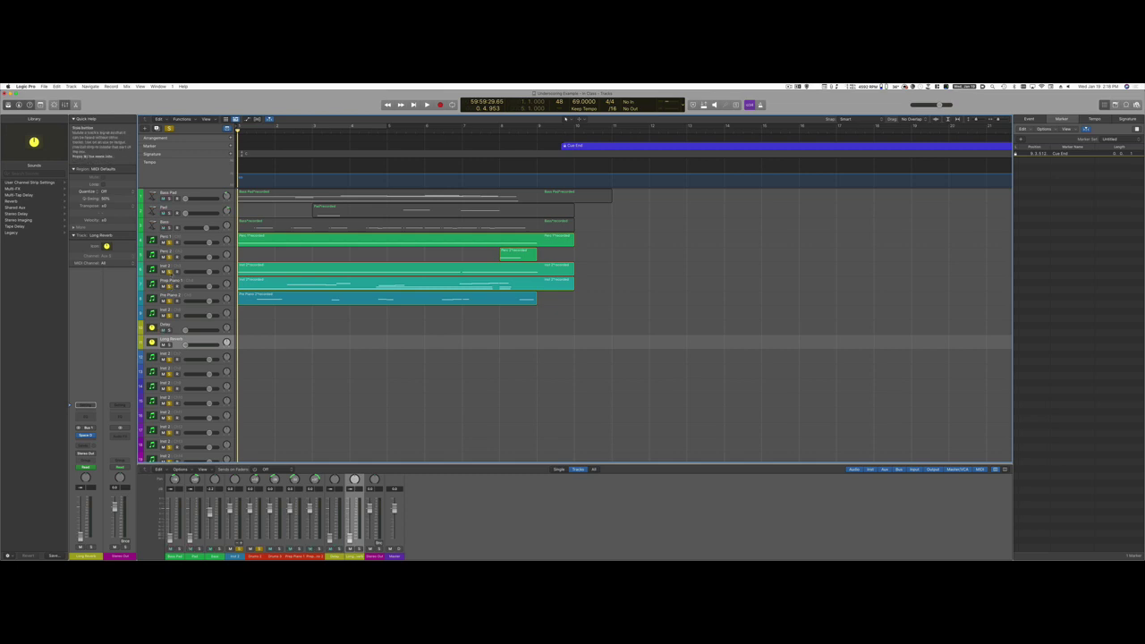
key("ctrl+m")
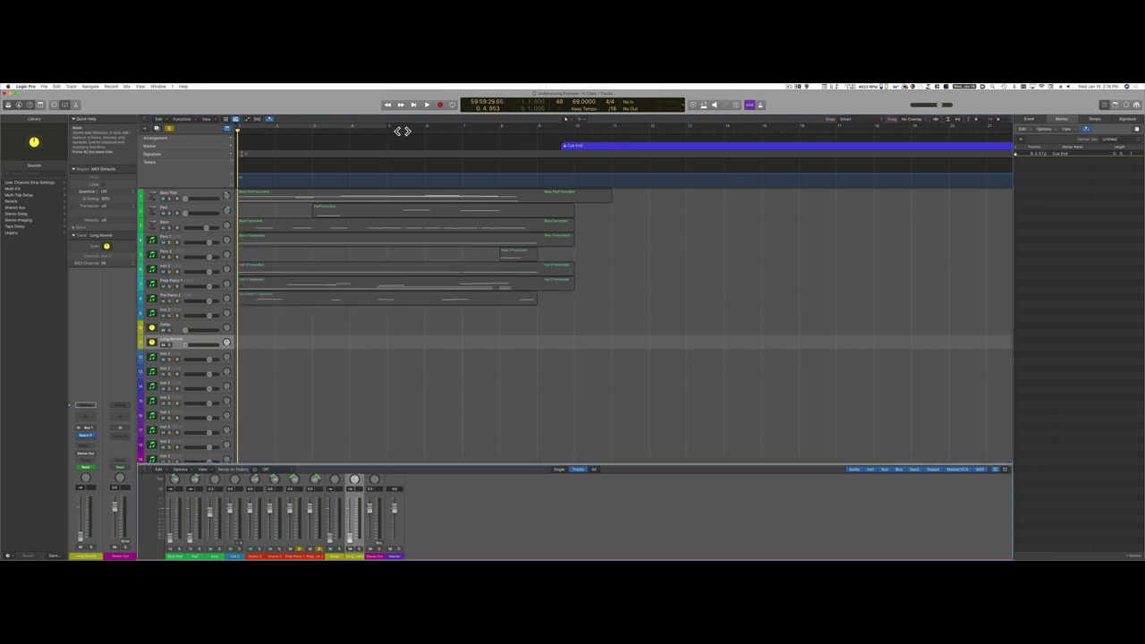
key("super+b")
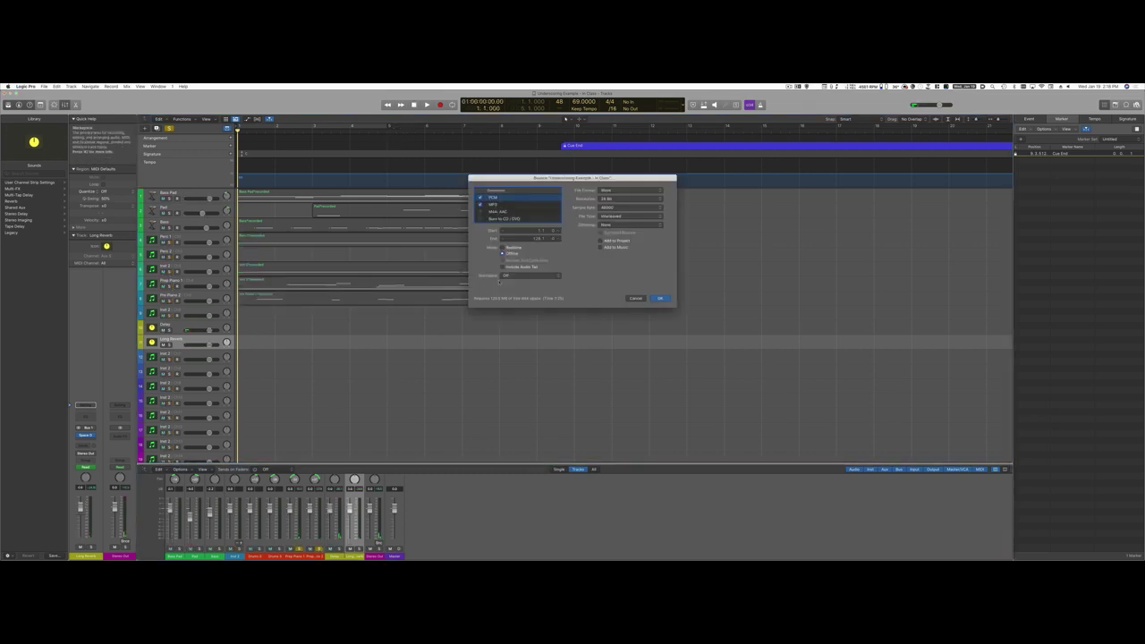
double_click(539, 238)
type("11")
key("Return")
key("Return")
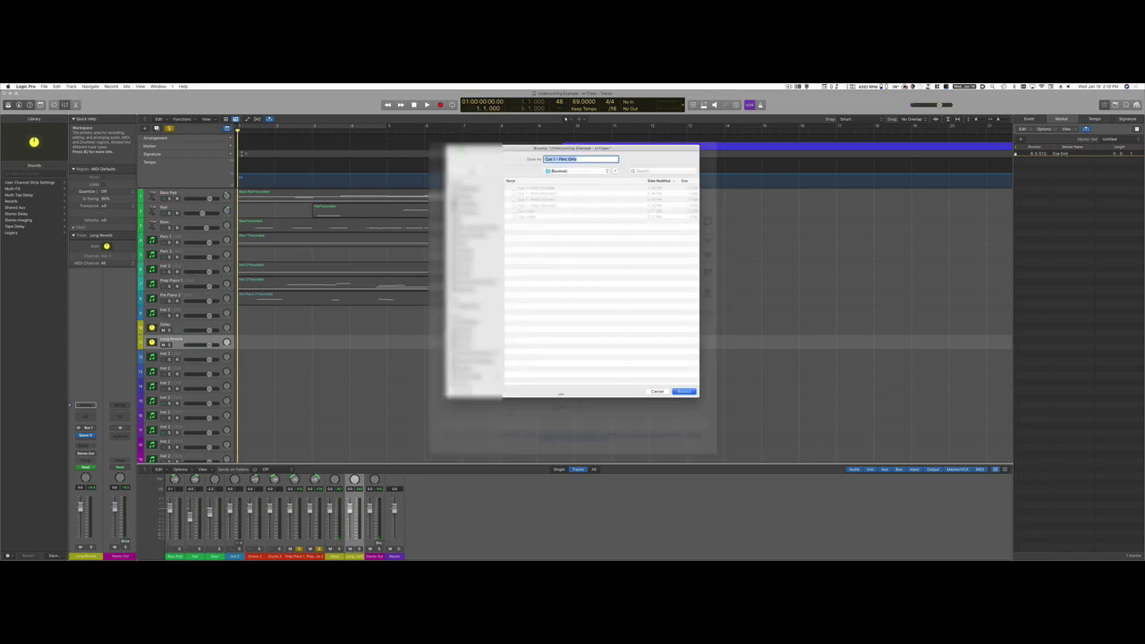
Name the stem "Cue 1 - Prep Piano Only" and bounce it to the Bounces folder
double_click(562, 159)
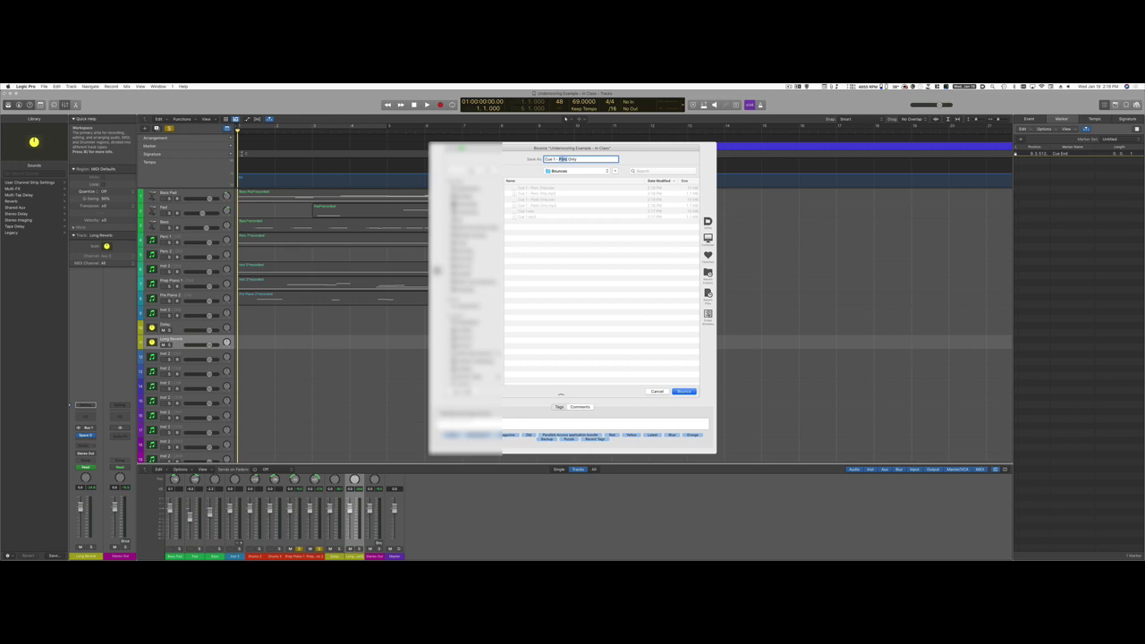
type("BG")
type("ep Piano")
key("Return")
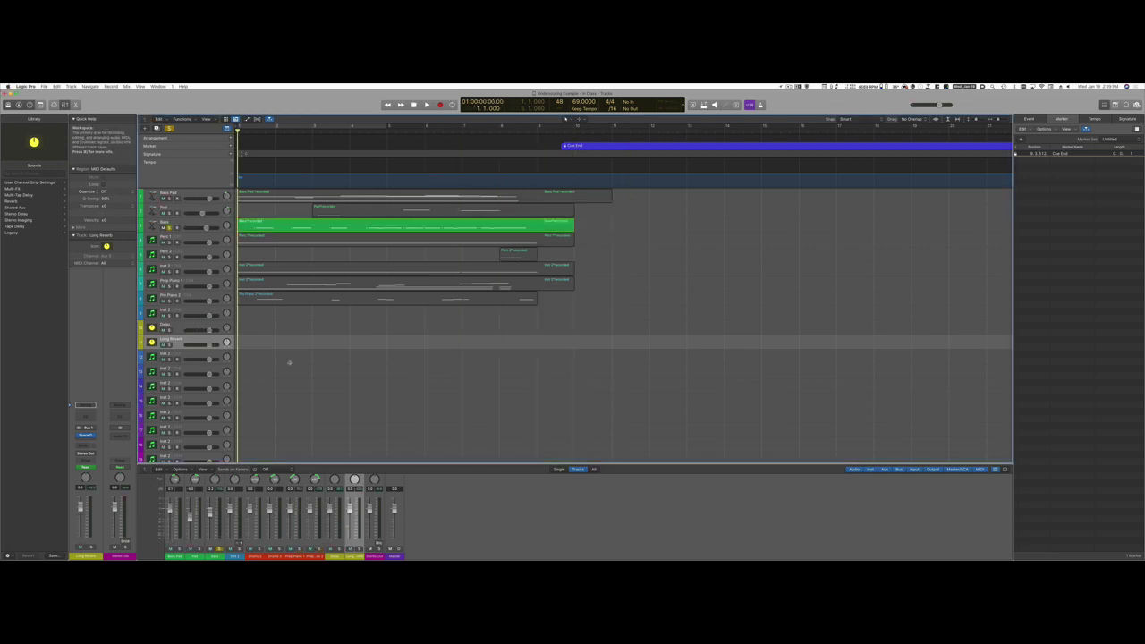
Set a cycle range from bar 1 to bar 11 and start a bounce of the soloed Bass track over it
key("super+b")
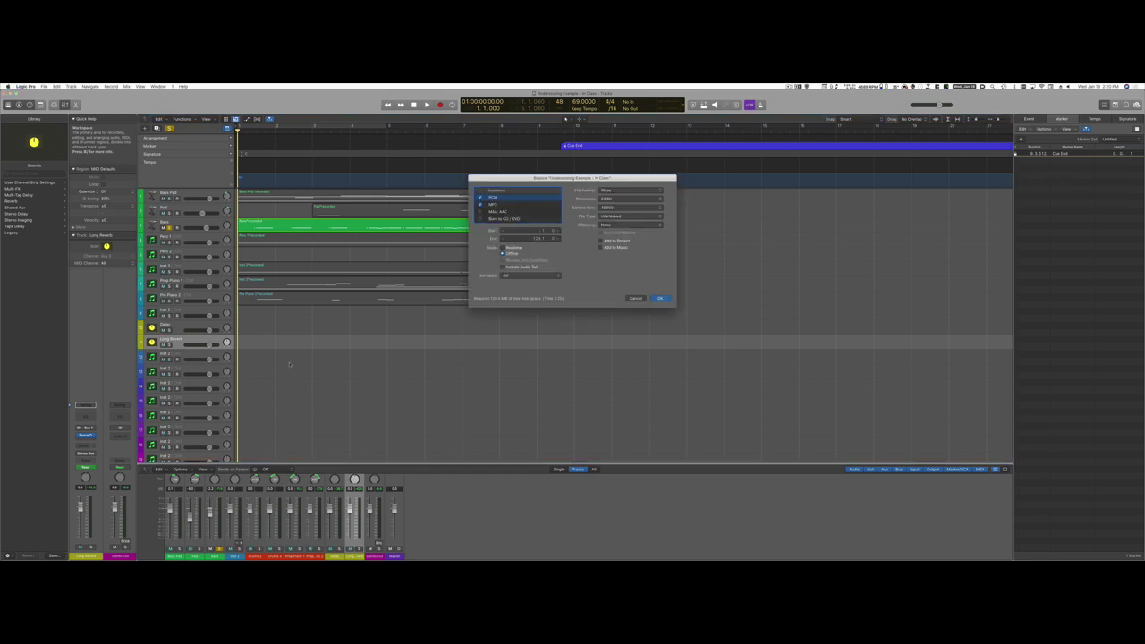
key("Escape")
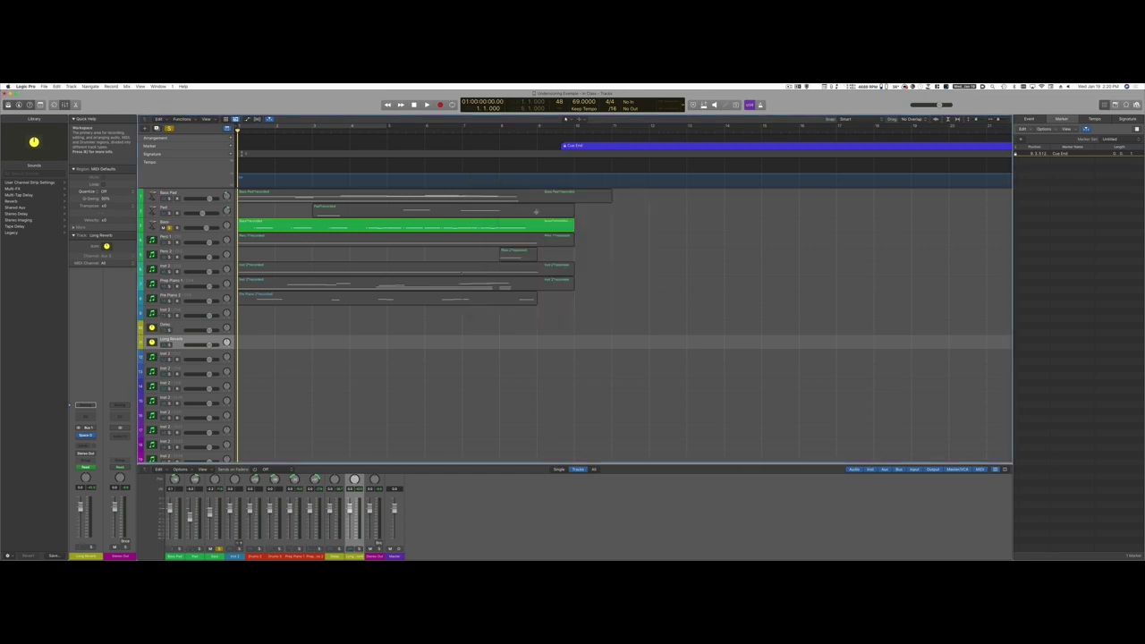
left_click_drag(246, 126, 608, 206)
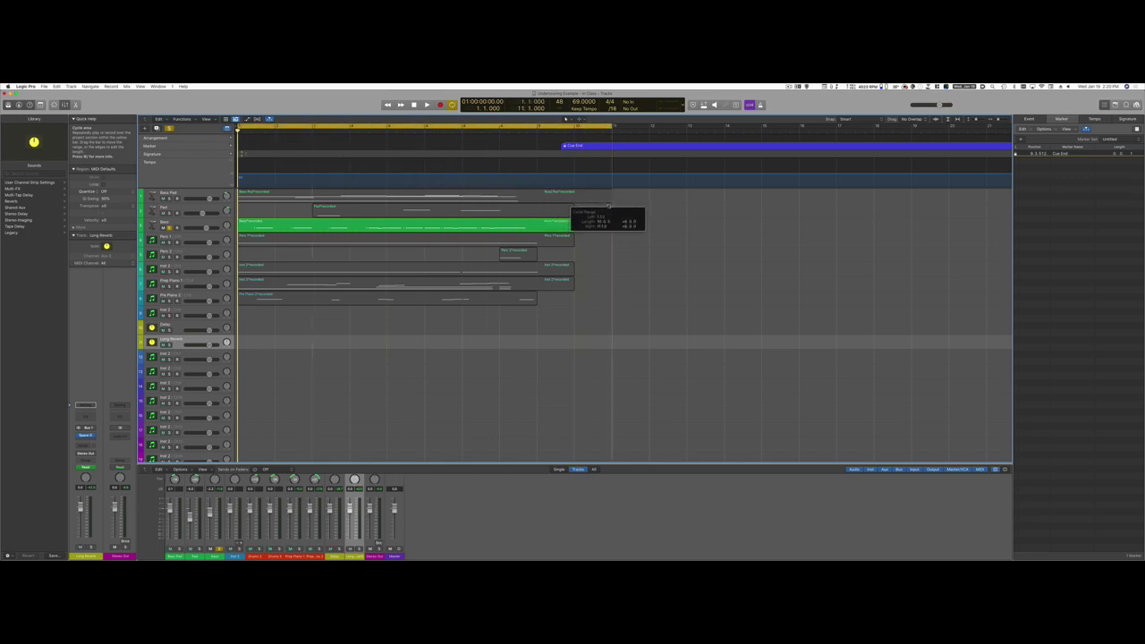
key("super+b")
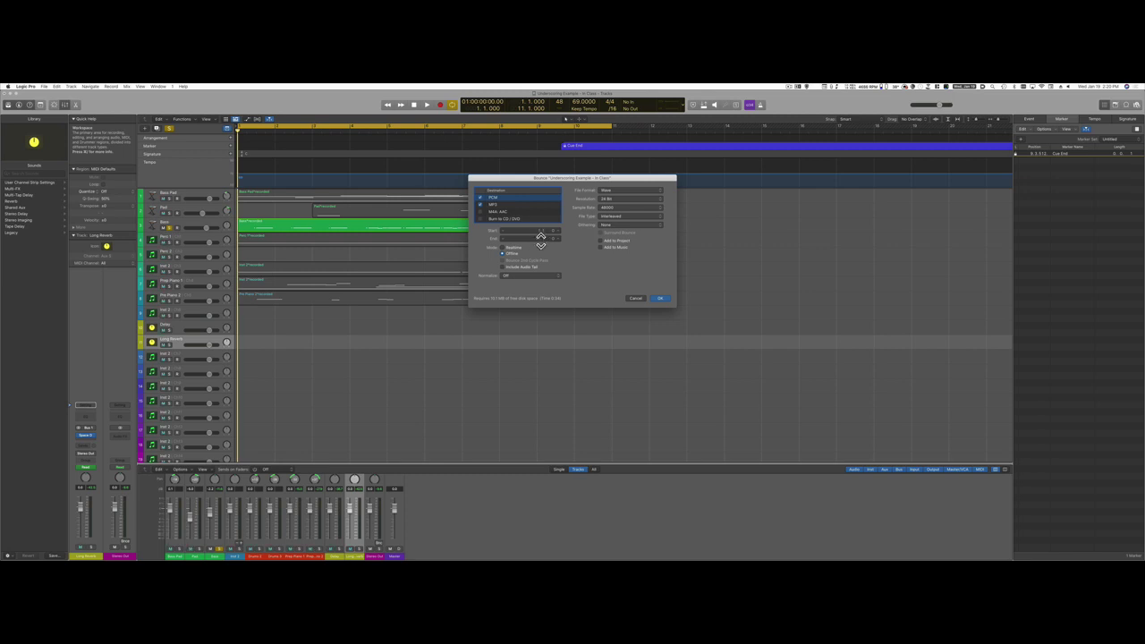
left_click(659, 298)
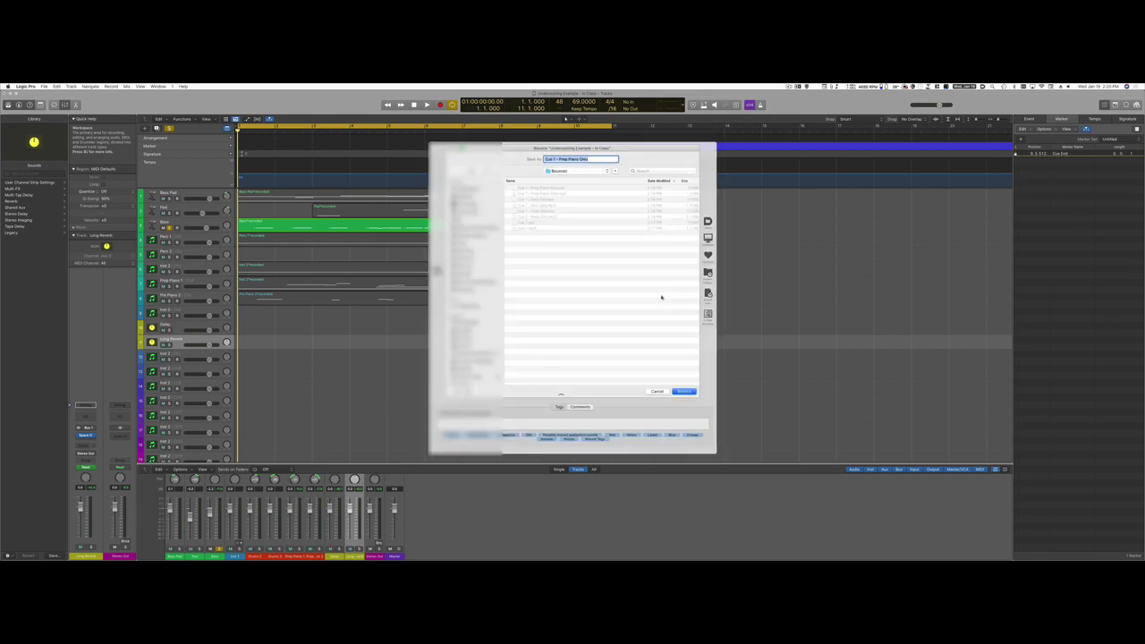
Remove the Prep Piano wording from the proposed file name and bounce the Bass stem to the Bounces folder
left_click_drag(661, 297, 606, 197)
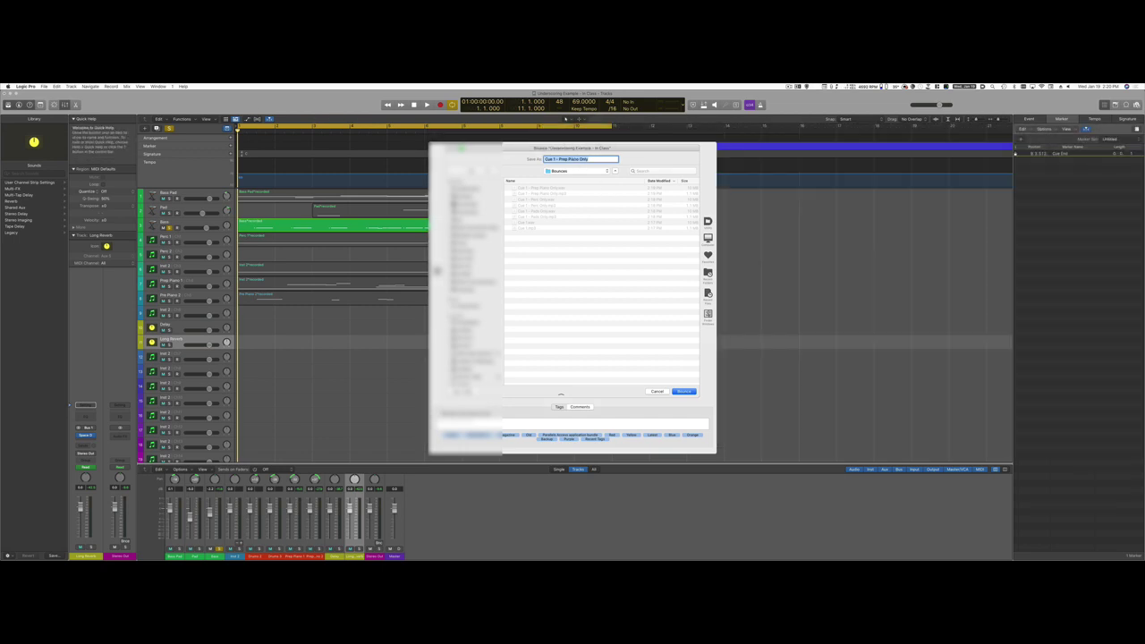
key("Right")
key("alt+Left")
key("BackSpace")
key("BackSpace")
key("BackSpace")
key("BackSpace")
key("BackSpace")
key("BackSpace")
key("BackSpace")
key("BackSpace")
key("BackSpace")
key("Return")
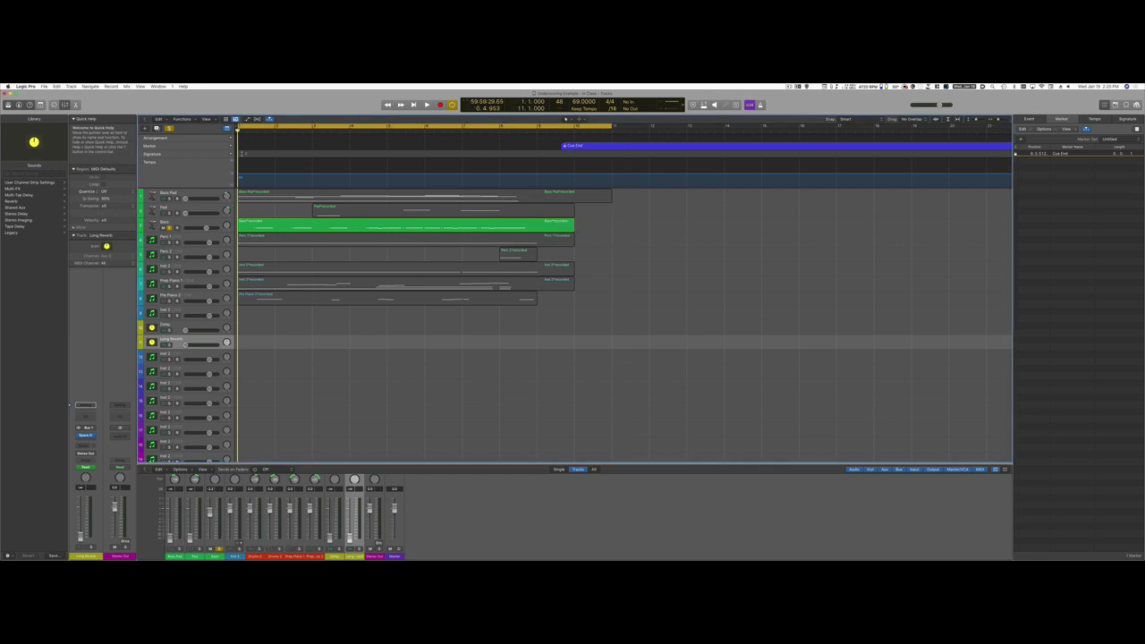
Turn off the cycle range and clear the solo on the Bass track
key("c")
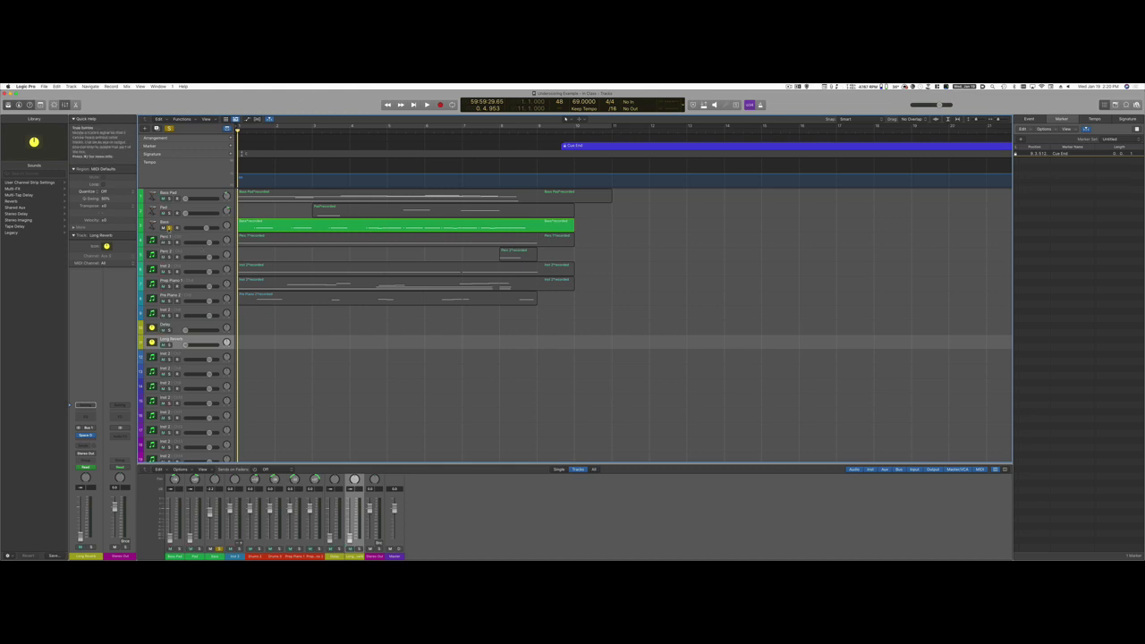
key("super+a")
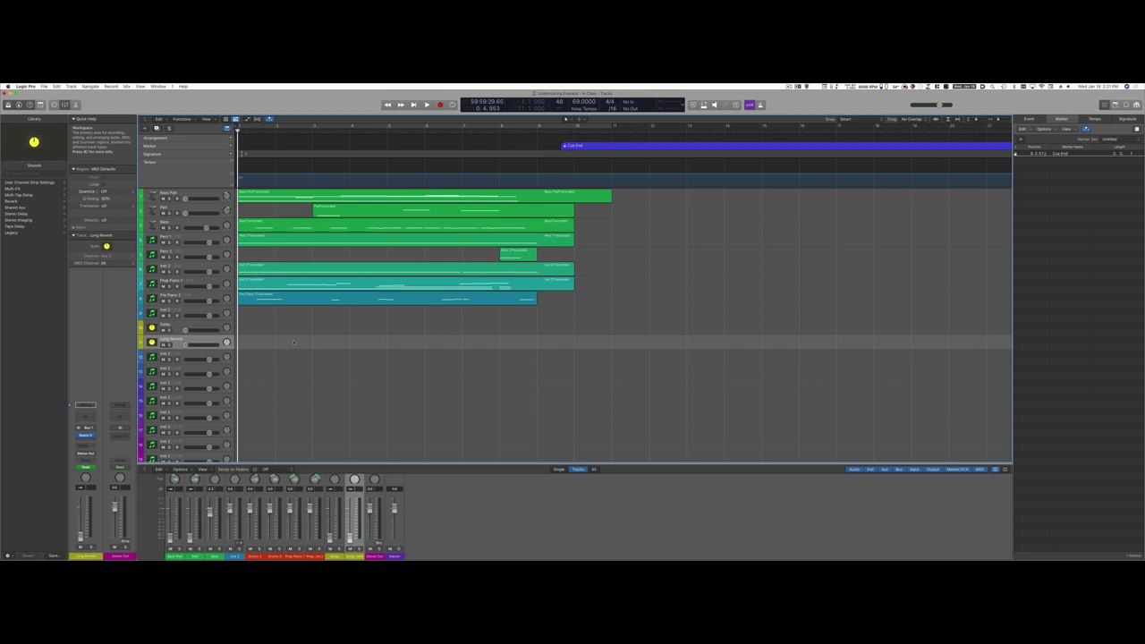